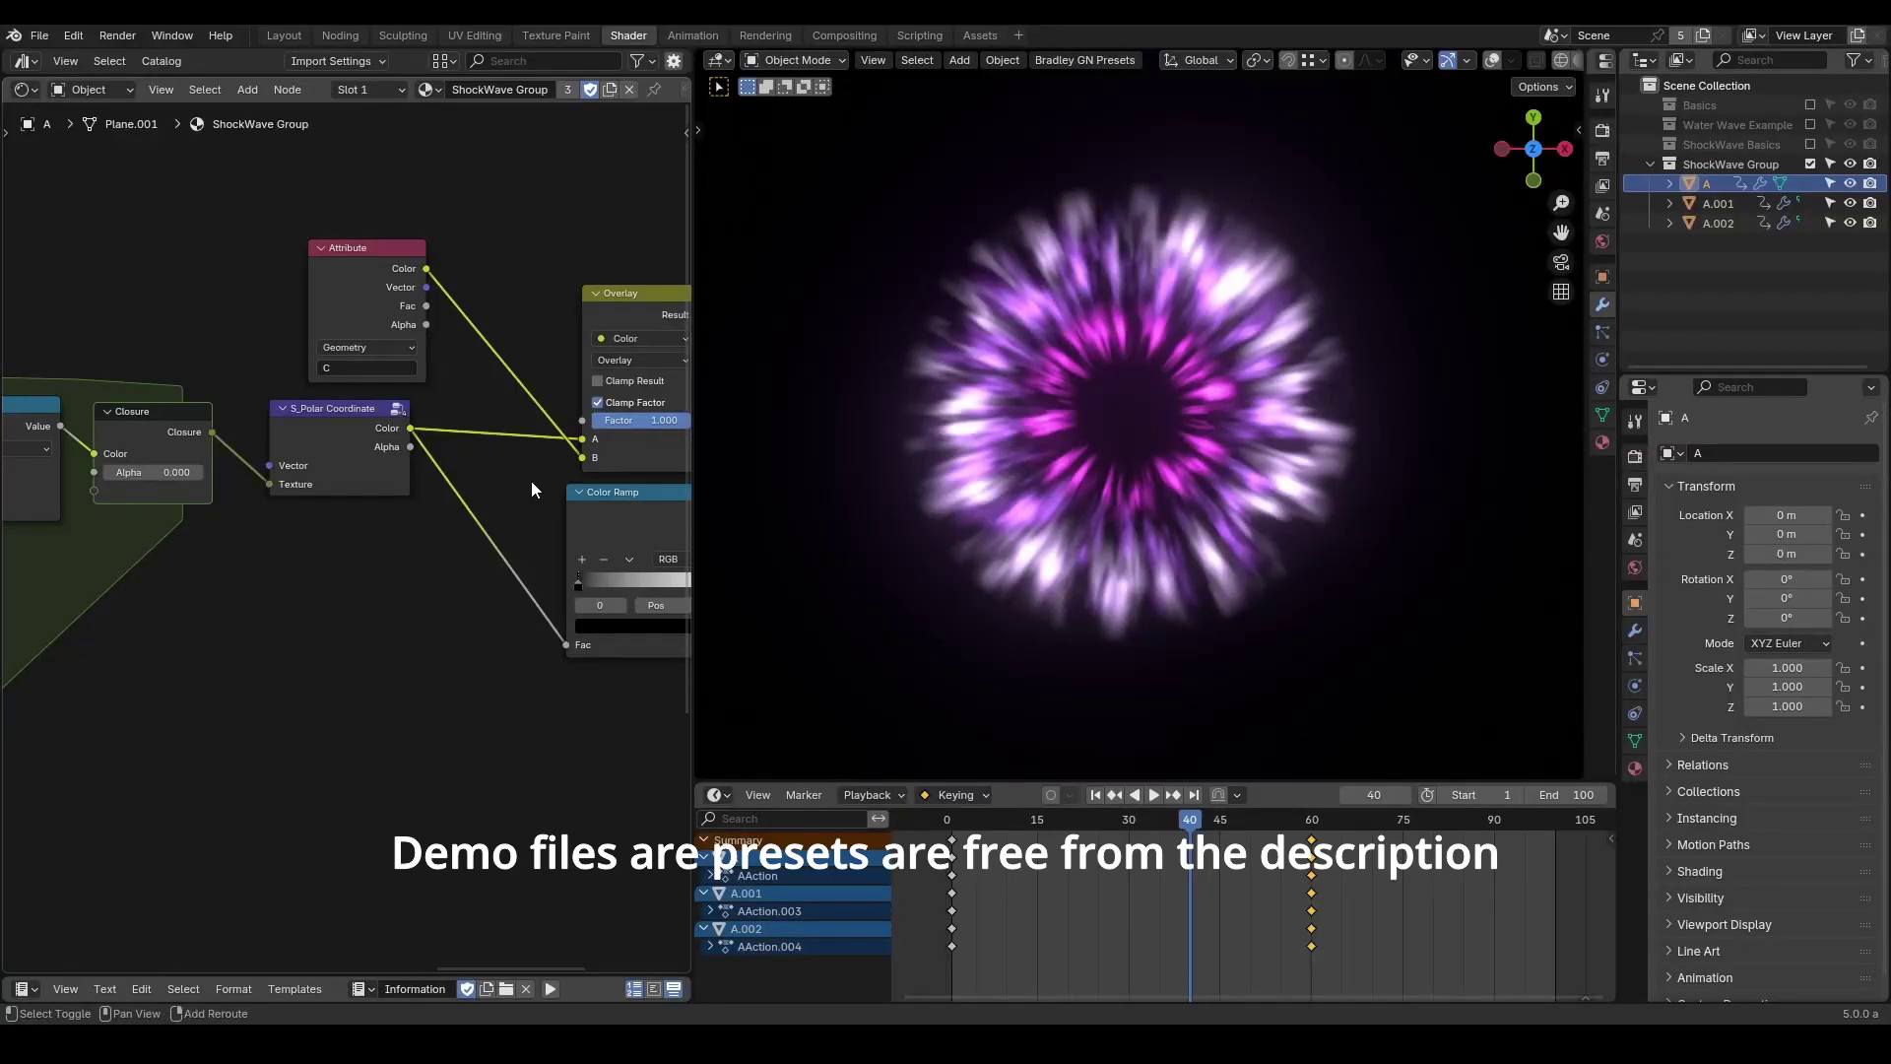
Play the ShockWave Group burst animation, restarting it from the first frame.
{"action": "key", "text": "shift+Left"}
{"action": "key", "text": "space"}
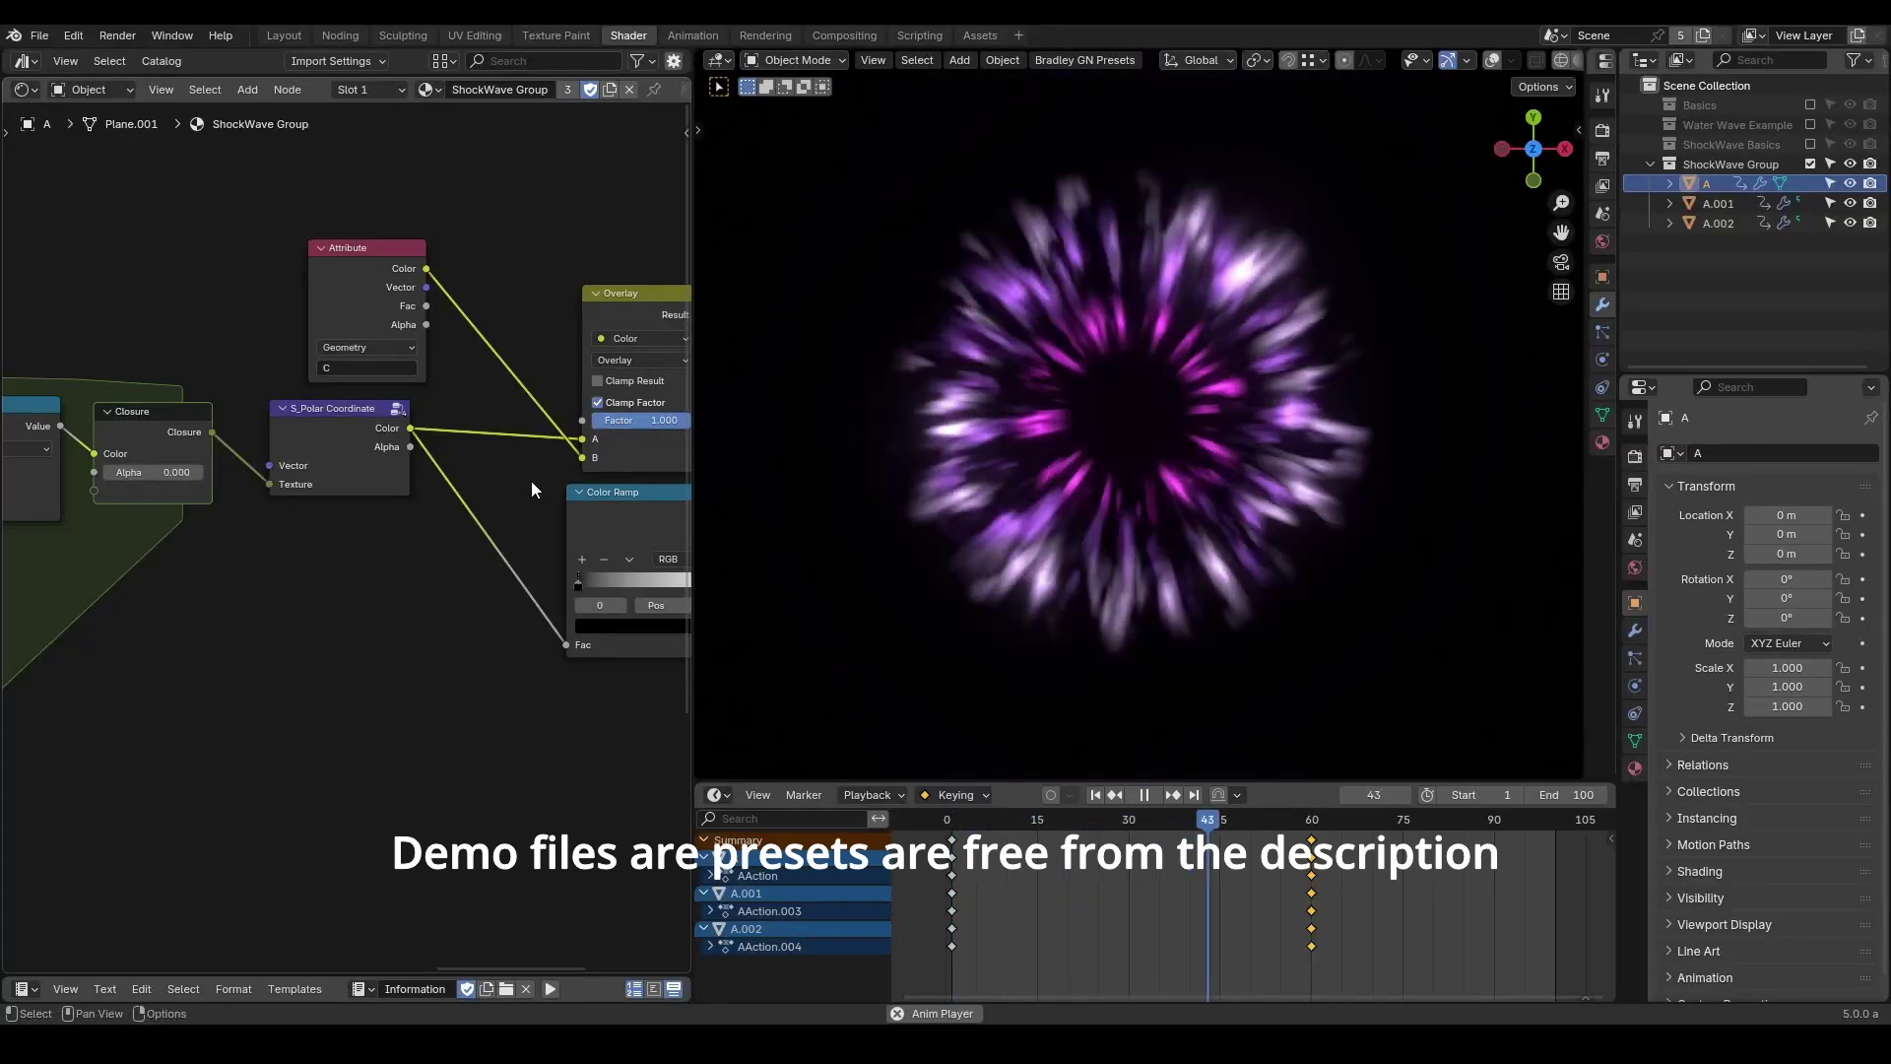
{"action": "key", "text": "shift+Left"}
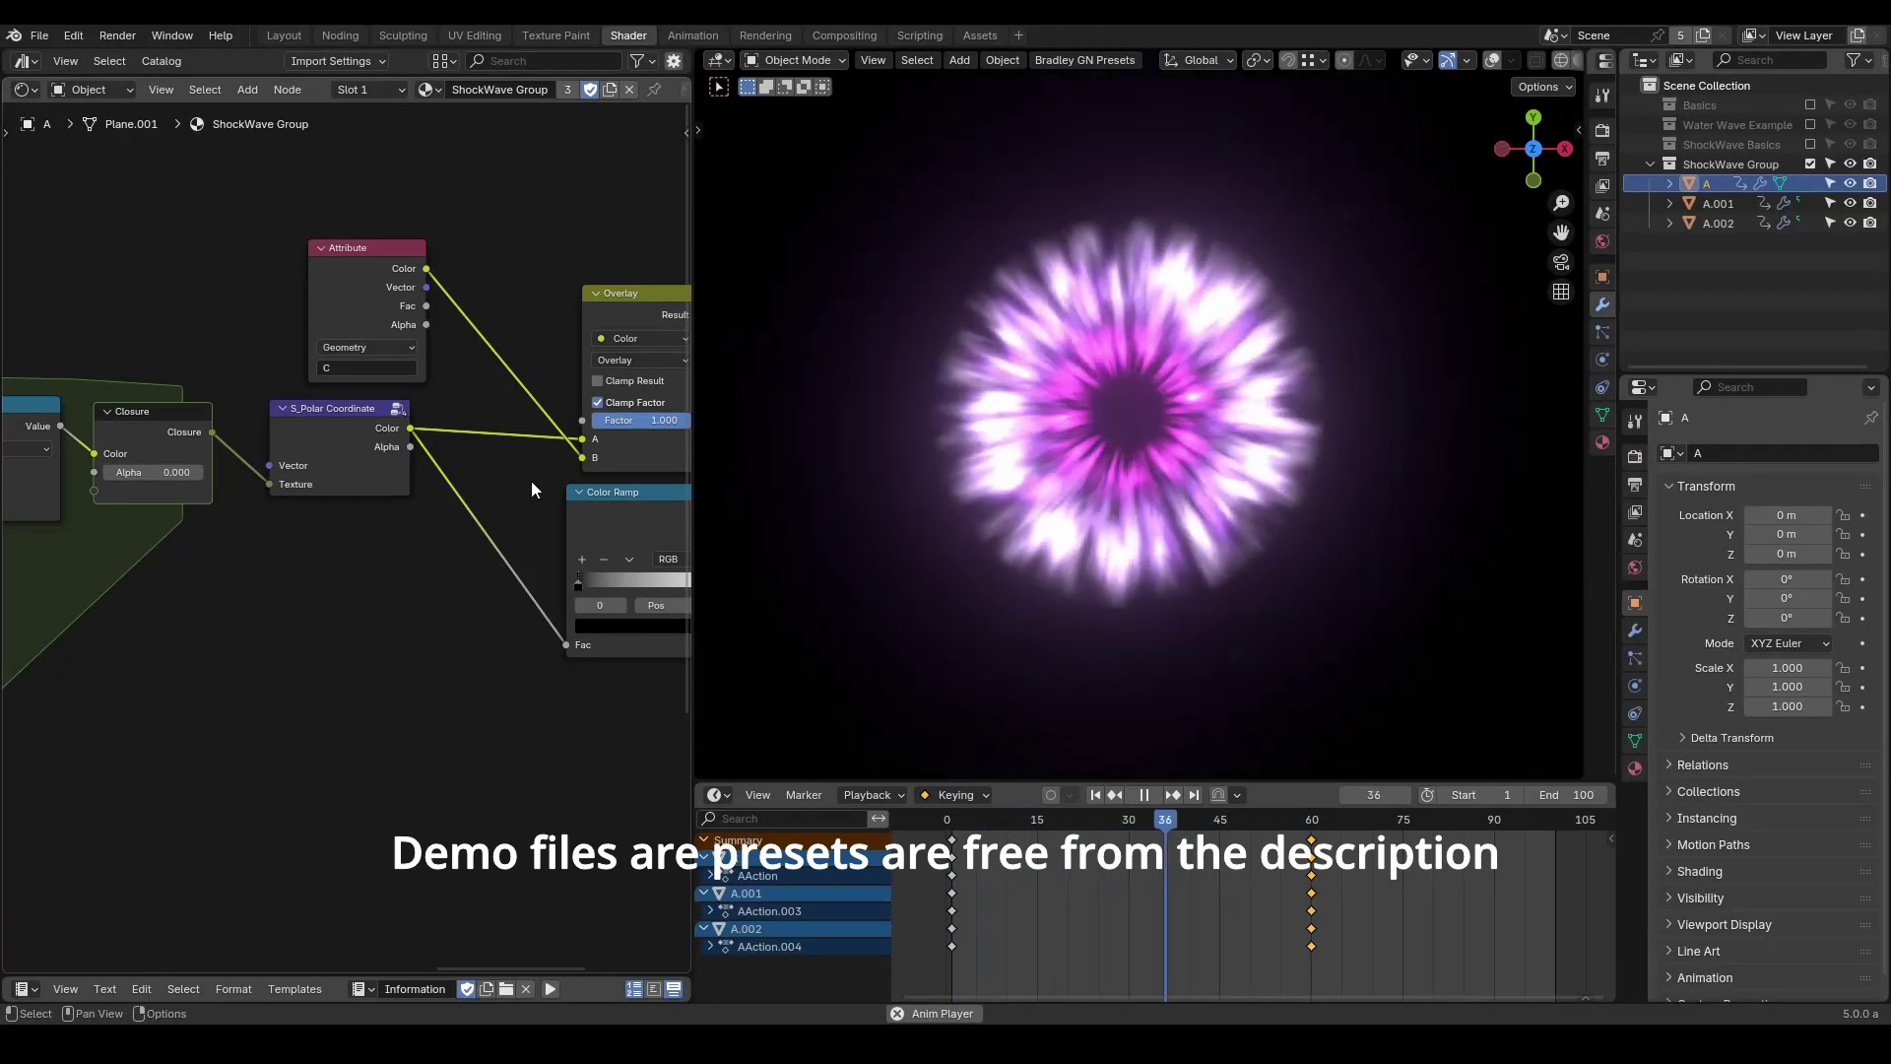
{"action": "key", "text": "shift+Left"}
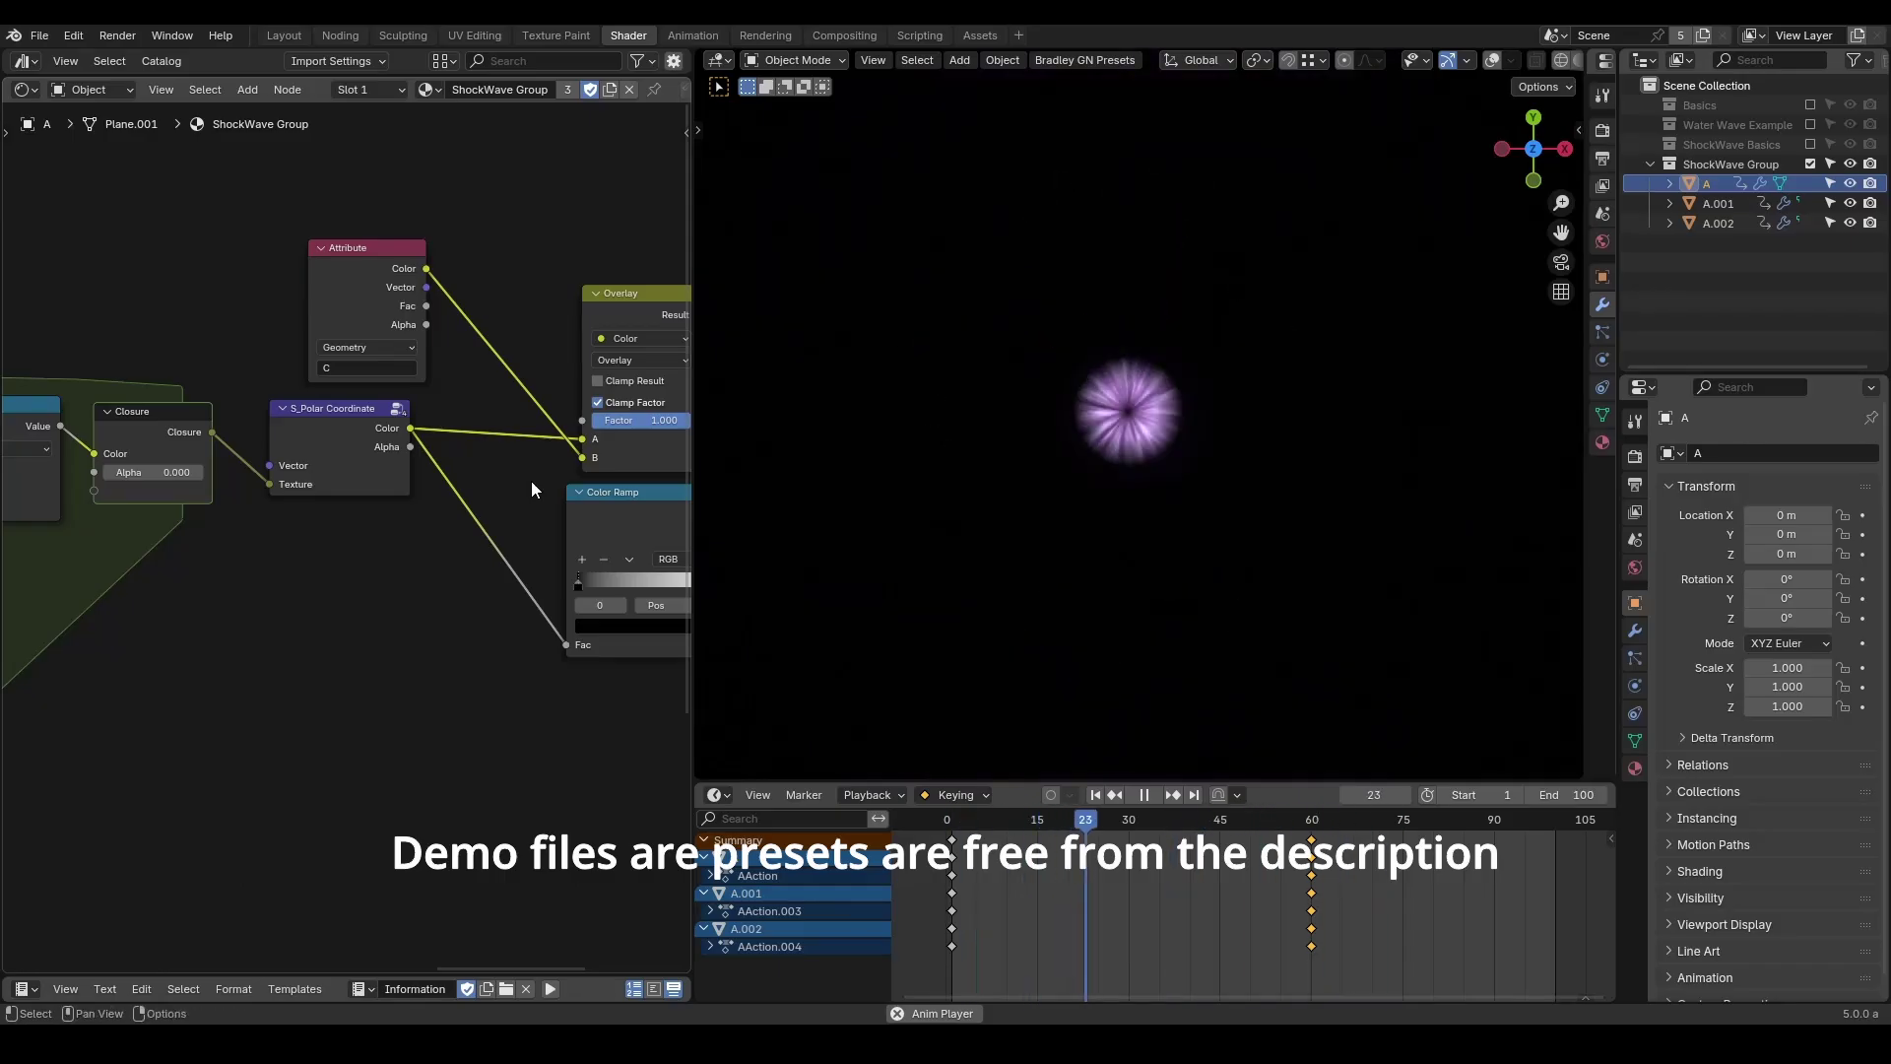
{"action": "key", "text": "shift+Left"}
{"action": "key", "text": "shift+Left"}
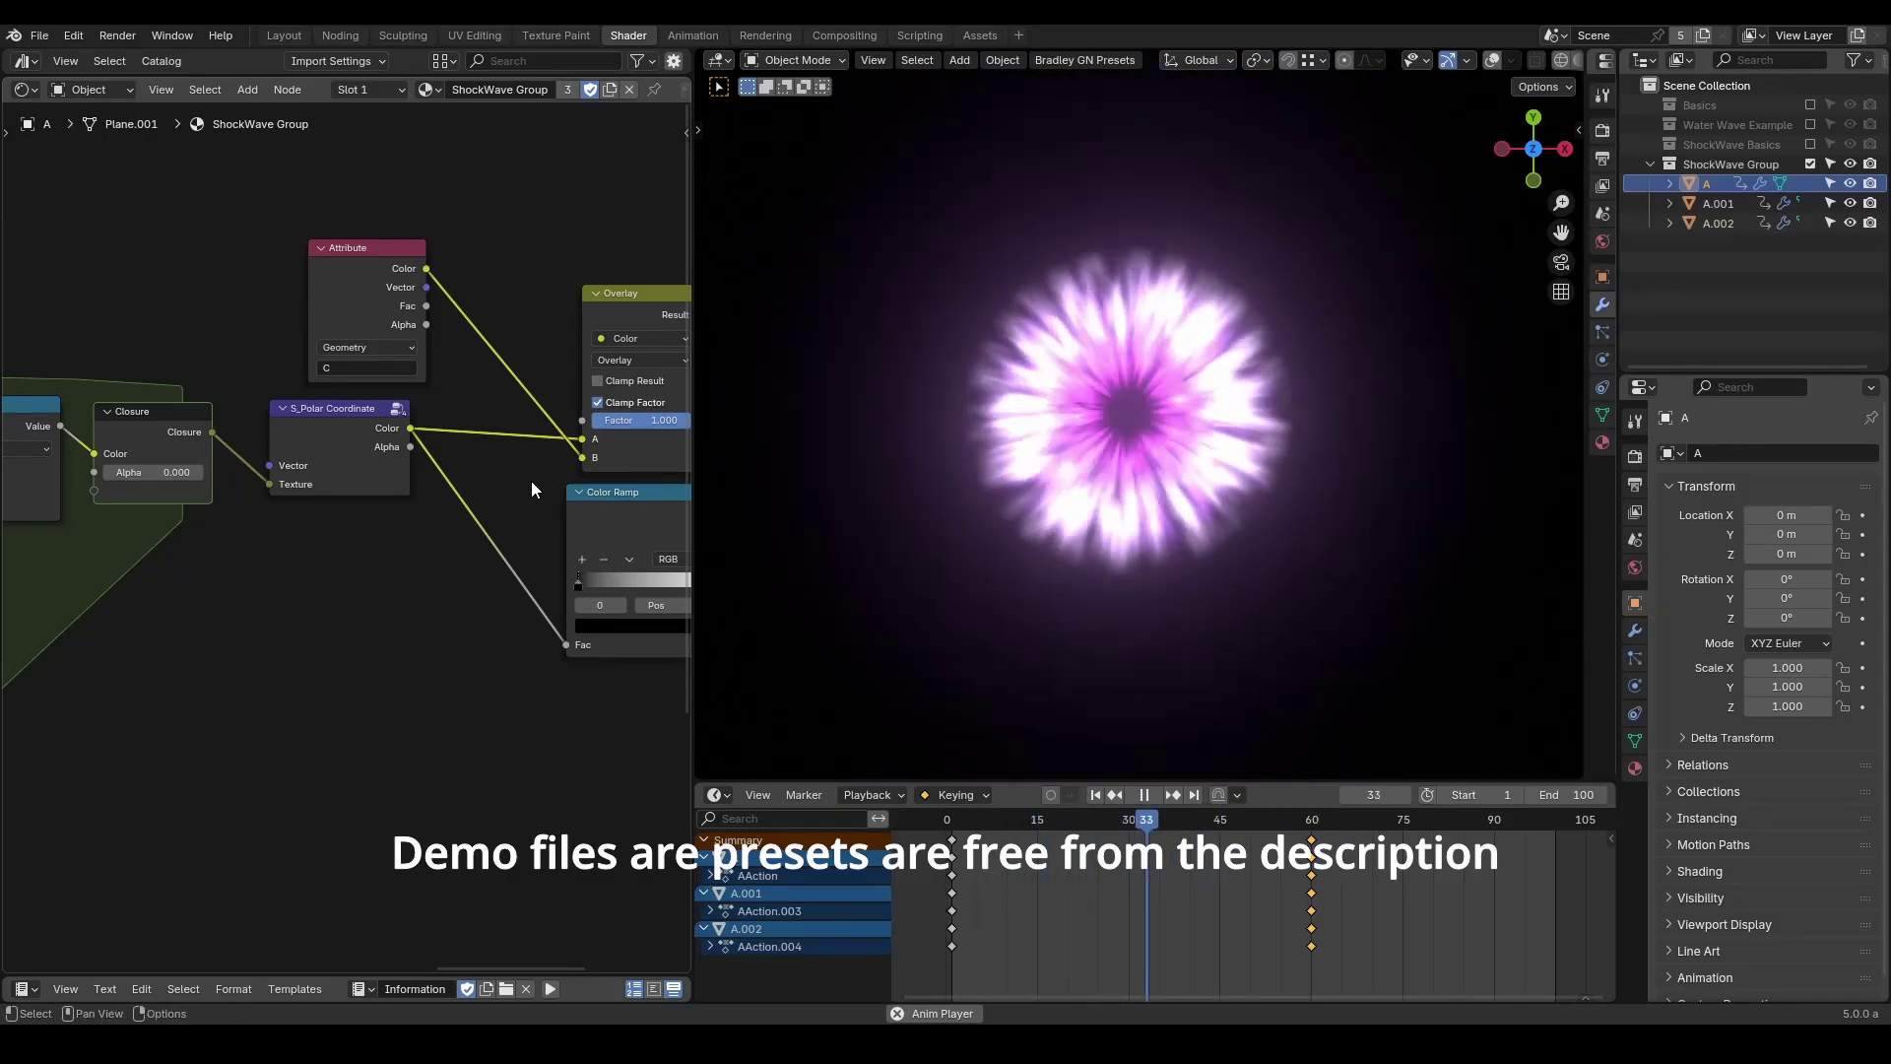
Stop at frame 49, nudge the S_Polar Coordinate node lower, and exclude ShockWave Group.
{"action": "key", "text": "space"}
{"action": "mouse_move", "coordinate": [336, 441]}
{"action": "left_mouse_down"}
{"action": "mouse_move", "coordinate": [338, 479]}
{"action": "mouse_move", "coordinate": [252, 498]}
{"action": "mouse_move", "coordinate": [403, 404]}
{"action": "mouse_move", "coordinate": [251, 448]}
{"action": "left_mouse_up"}
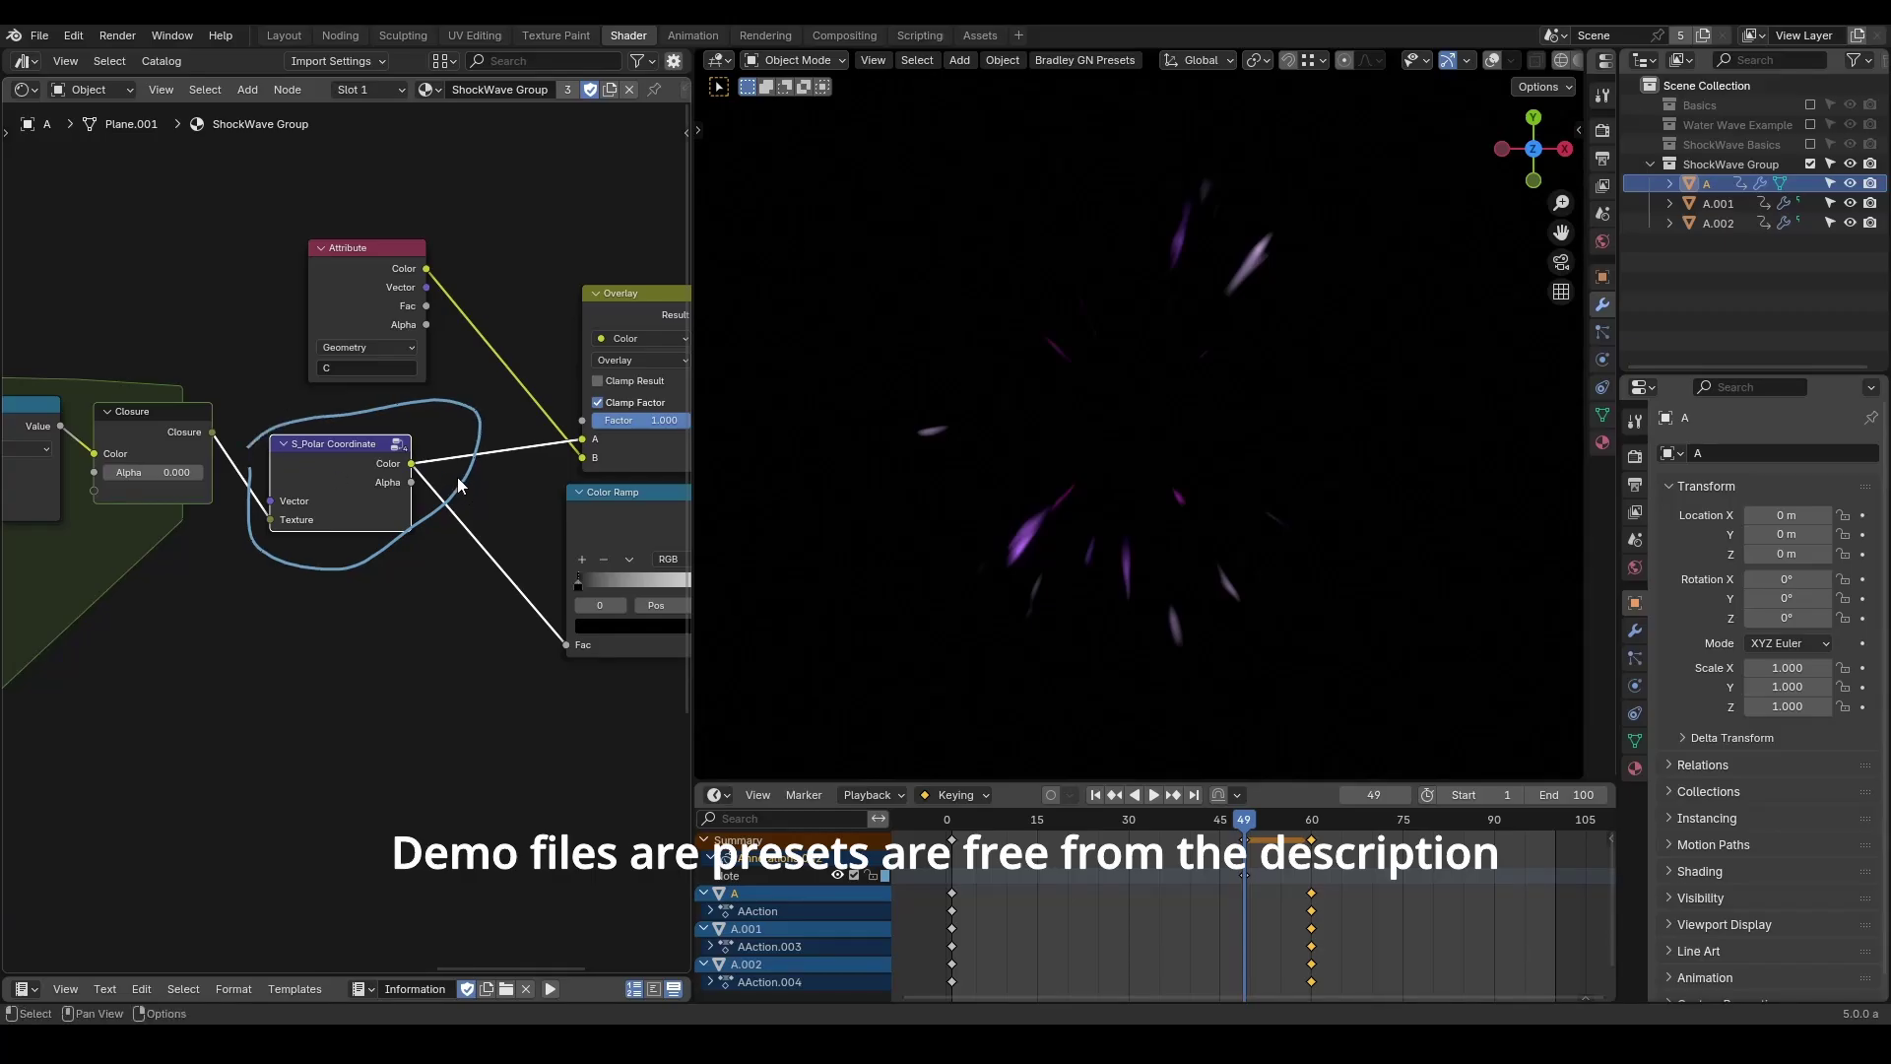
{"action": "left_click", "coordinate": [1811, 164]}
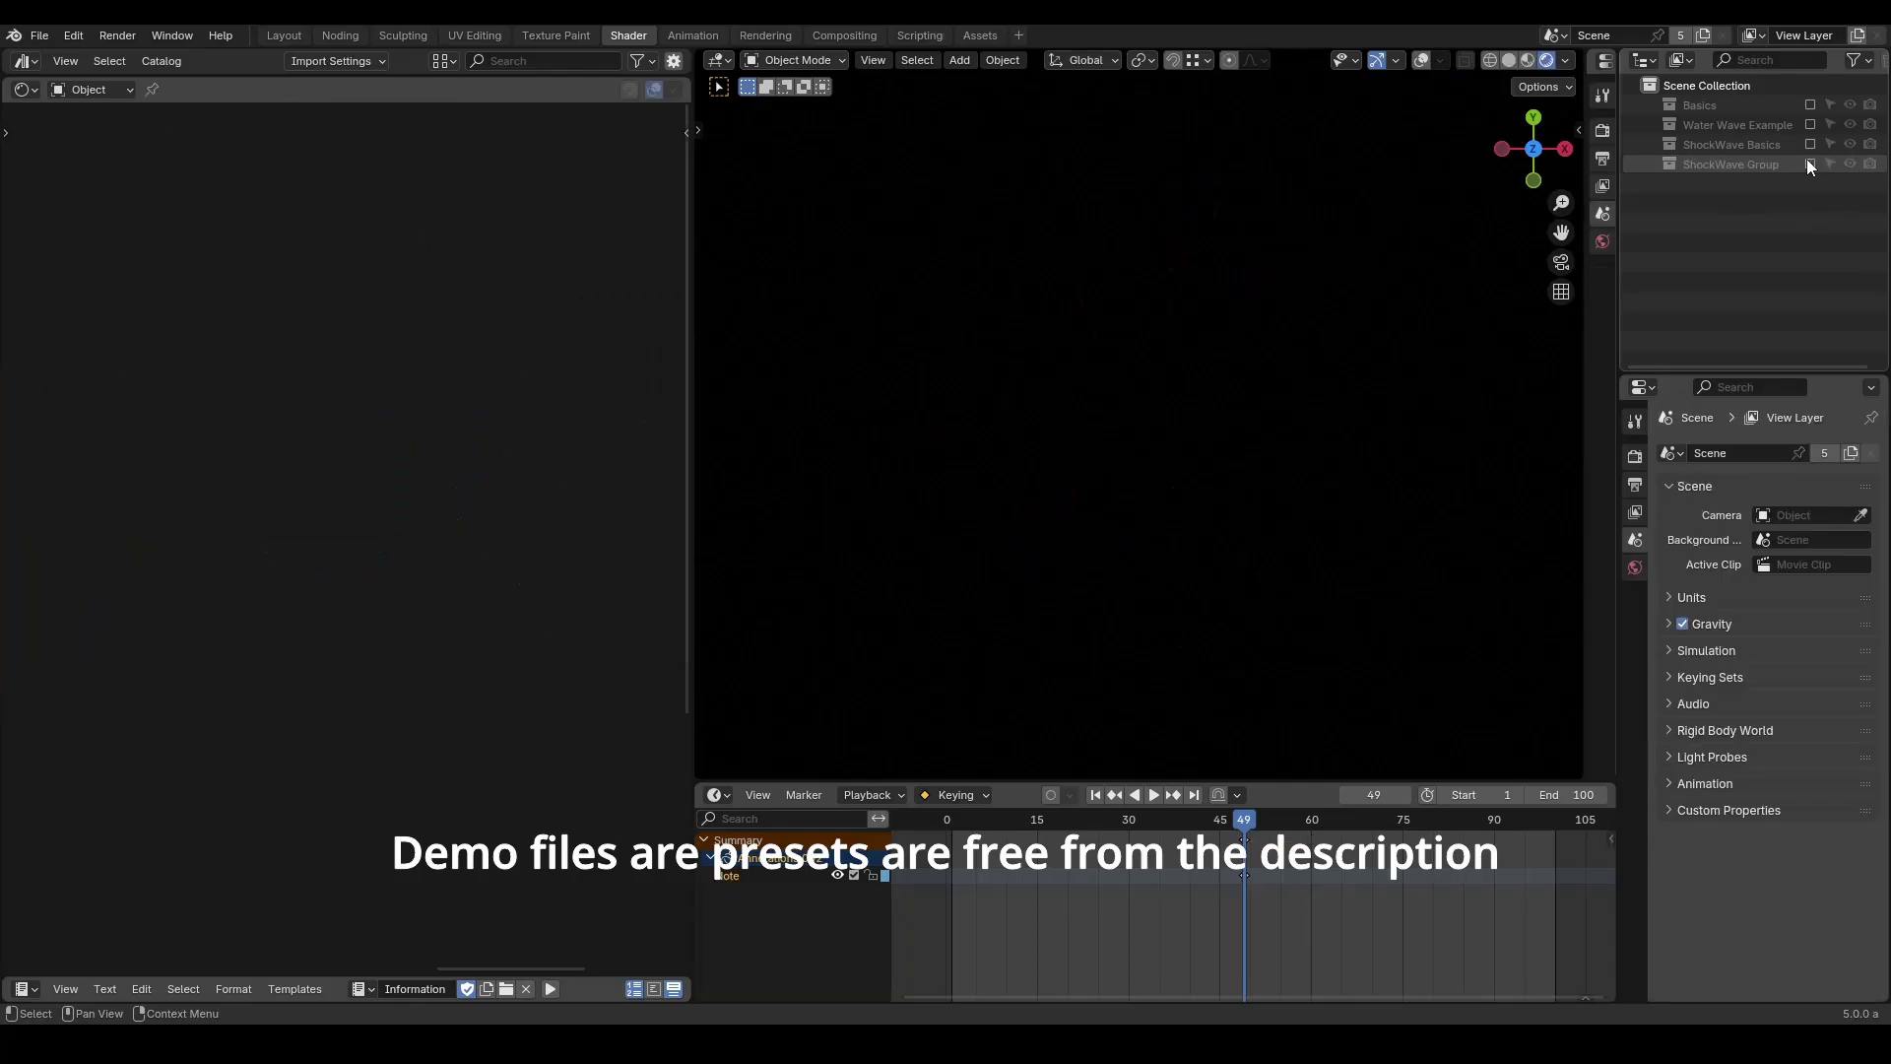
Enable the Basics collection, select its plane, and reposition the Scale node.
{"action": "left_click", "coordinate": [1812, 104]}
{"action": "left_click", "coordinate": [1726, 124]}
{"action": "middle_click_drag", "start_coordinate": [266, 519], "coordinate": [373, 492]}
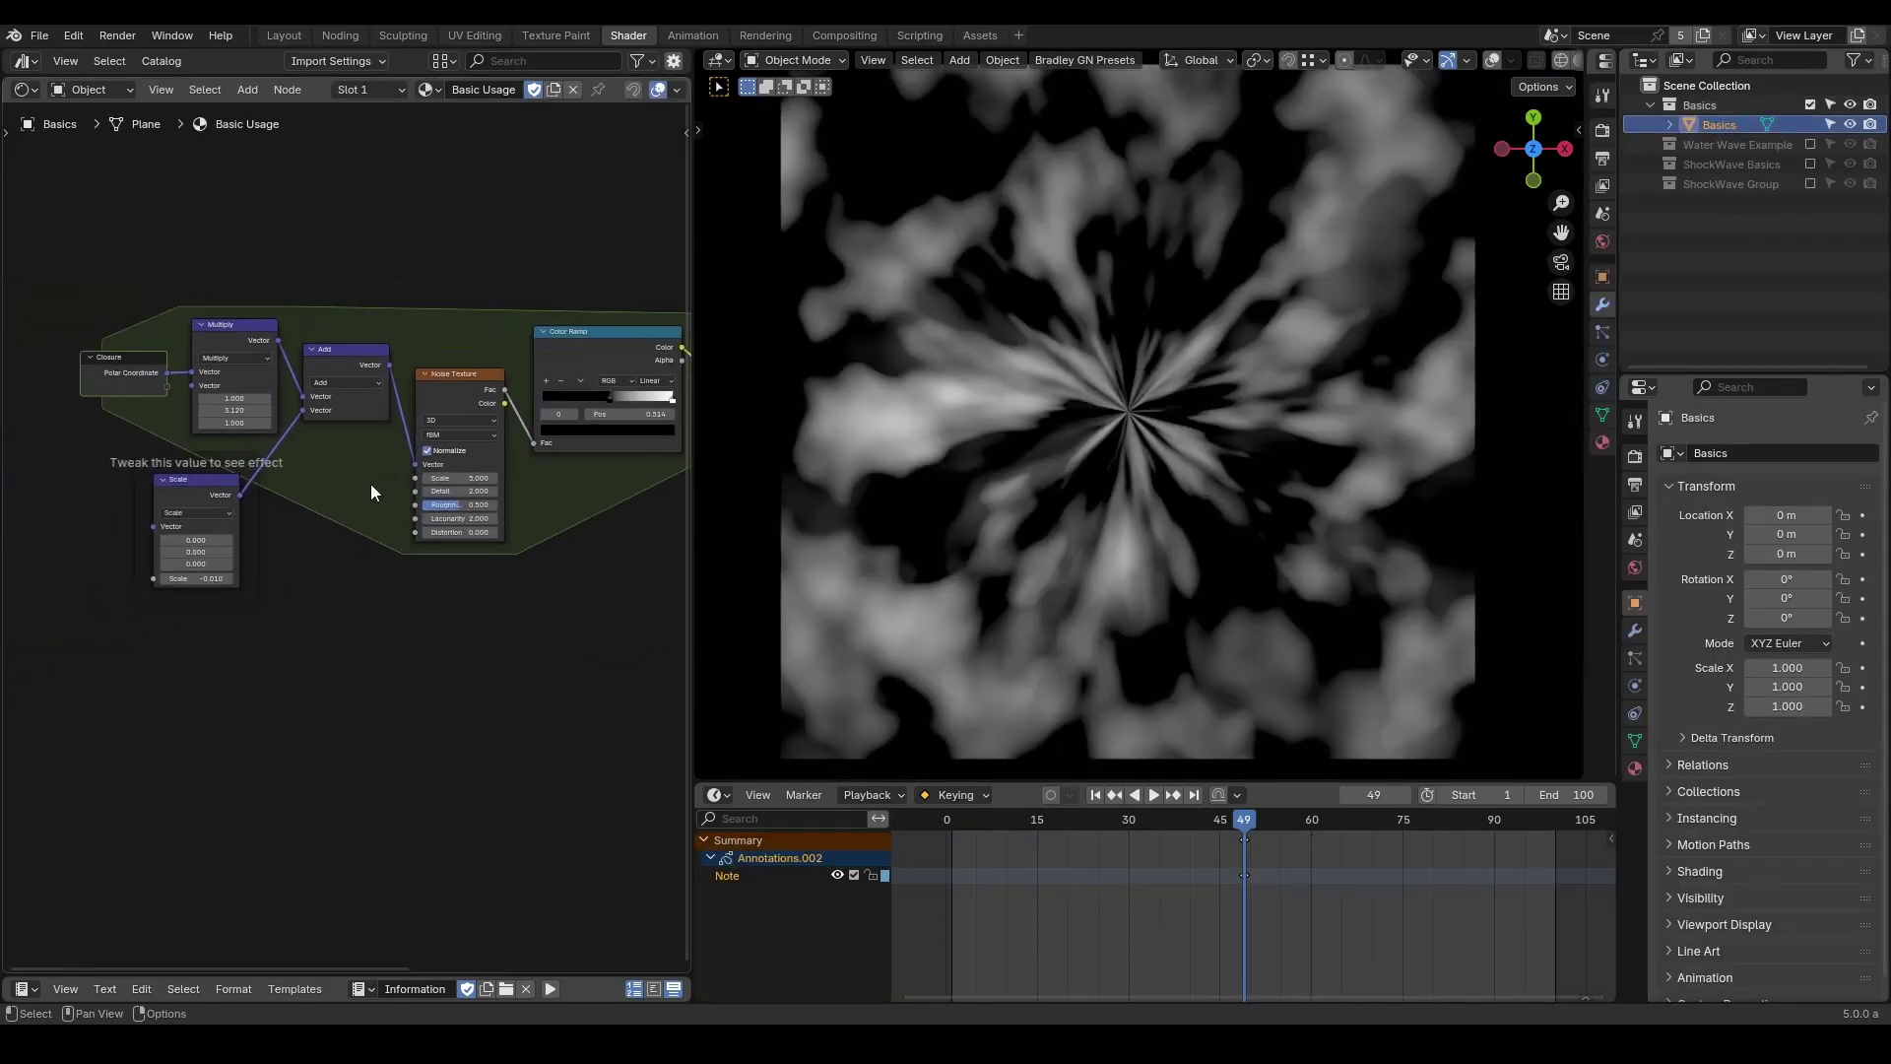
{"action": "left_click_drag", "start_coordinate": [193, 489], "coordinate": [198, 550]}
{"action": "scroll", "coordinate": [196, 554], "scroll_direction": "up", "scroll_amount": 3}
{"action": "middle_click_drag", "start_coordinate": [193, 555], "coordinate": [286, 516]}
Set the Scale vector to 81.5 and 97.9, then swap Basics for Water Wave Example.
{"action": "scroll", "coordinate": [286, 516], "scroll_direction": "up", "scroll_amount": 2}
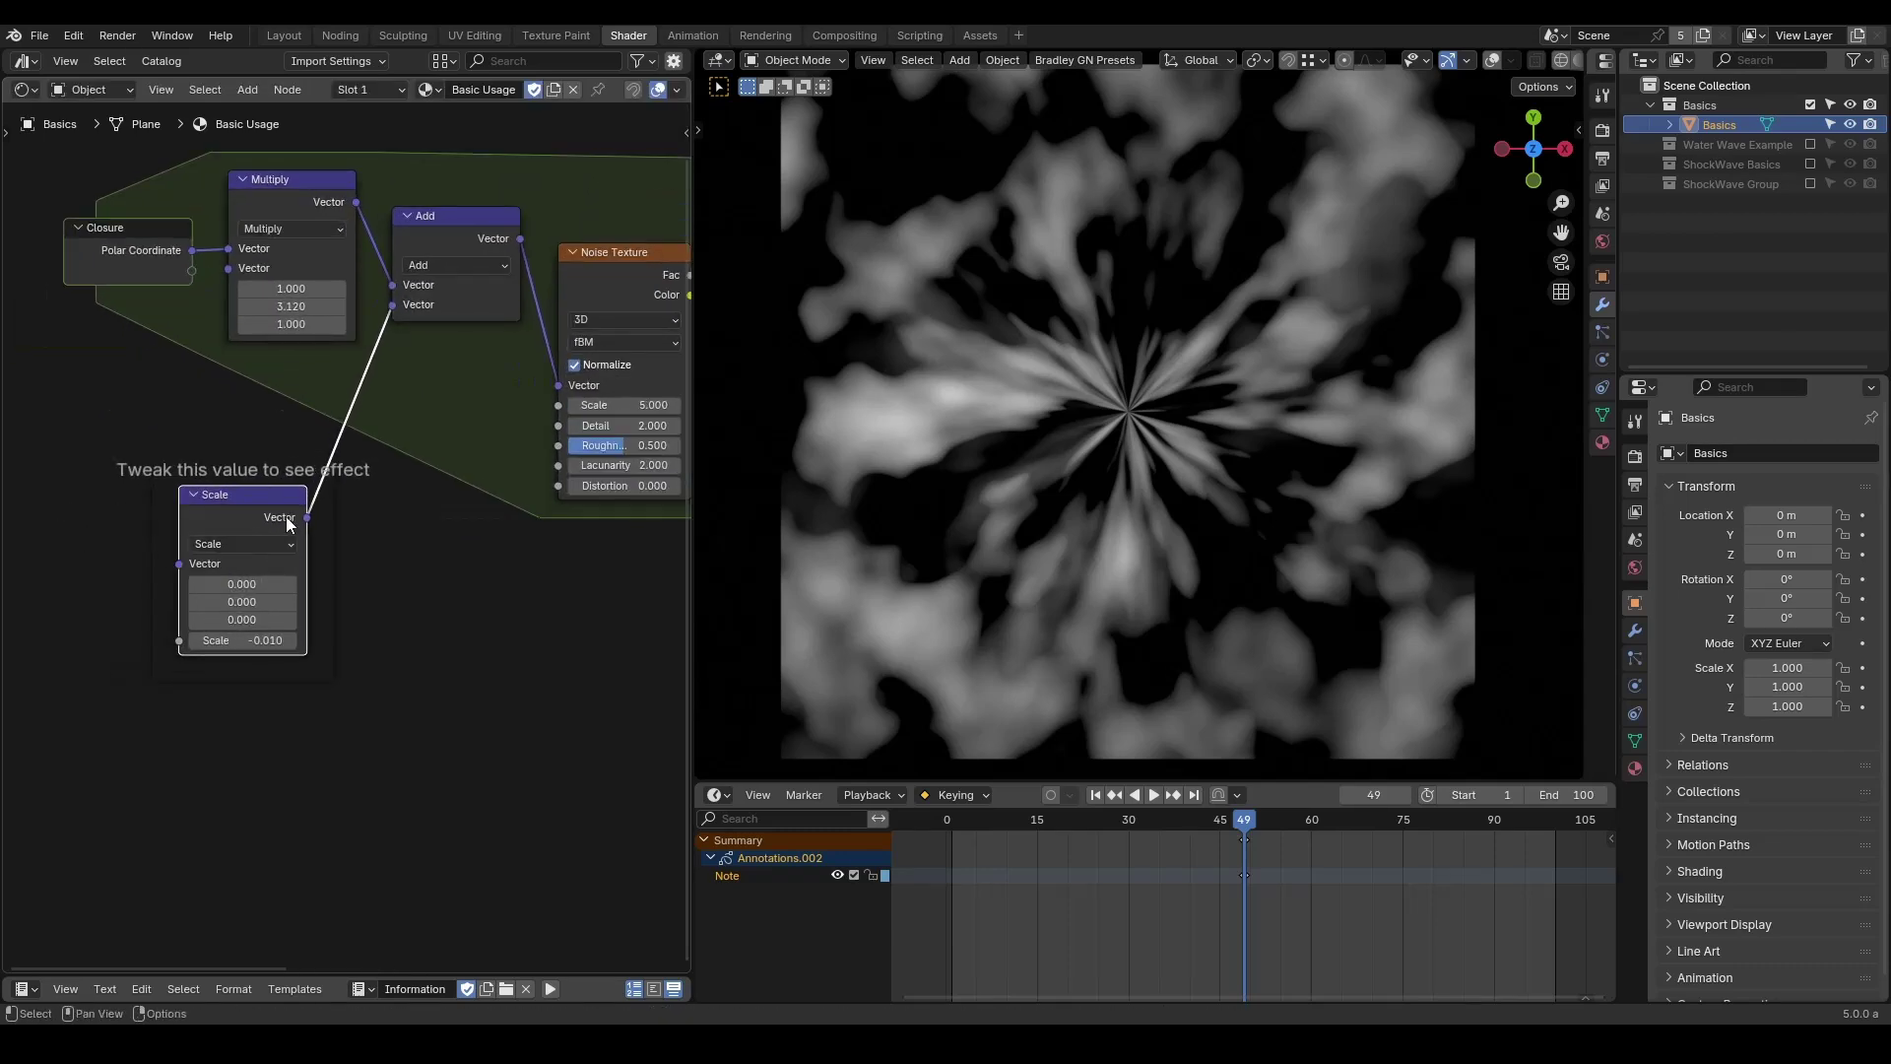
{"action": "left_click_drag", "start_coordinate": [241, 584], "coordinate": [296, 602]}
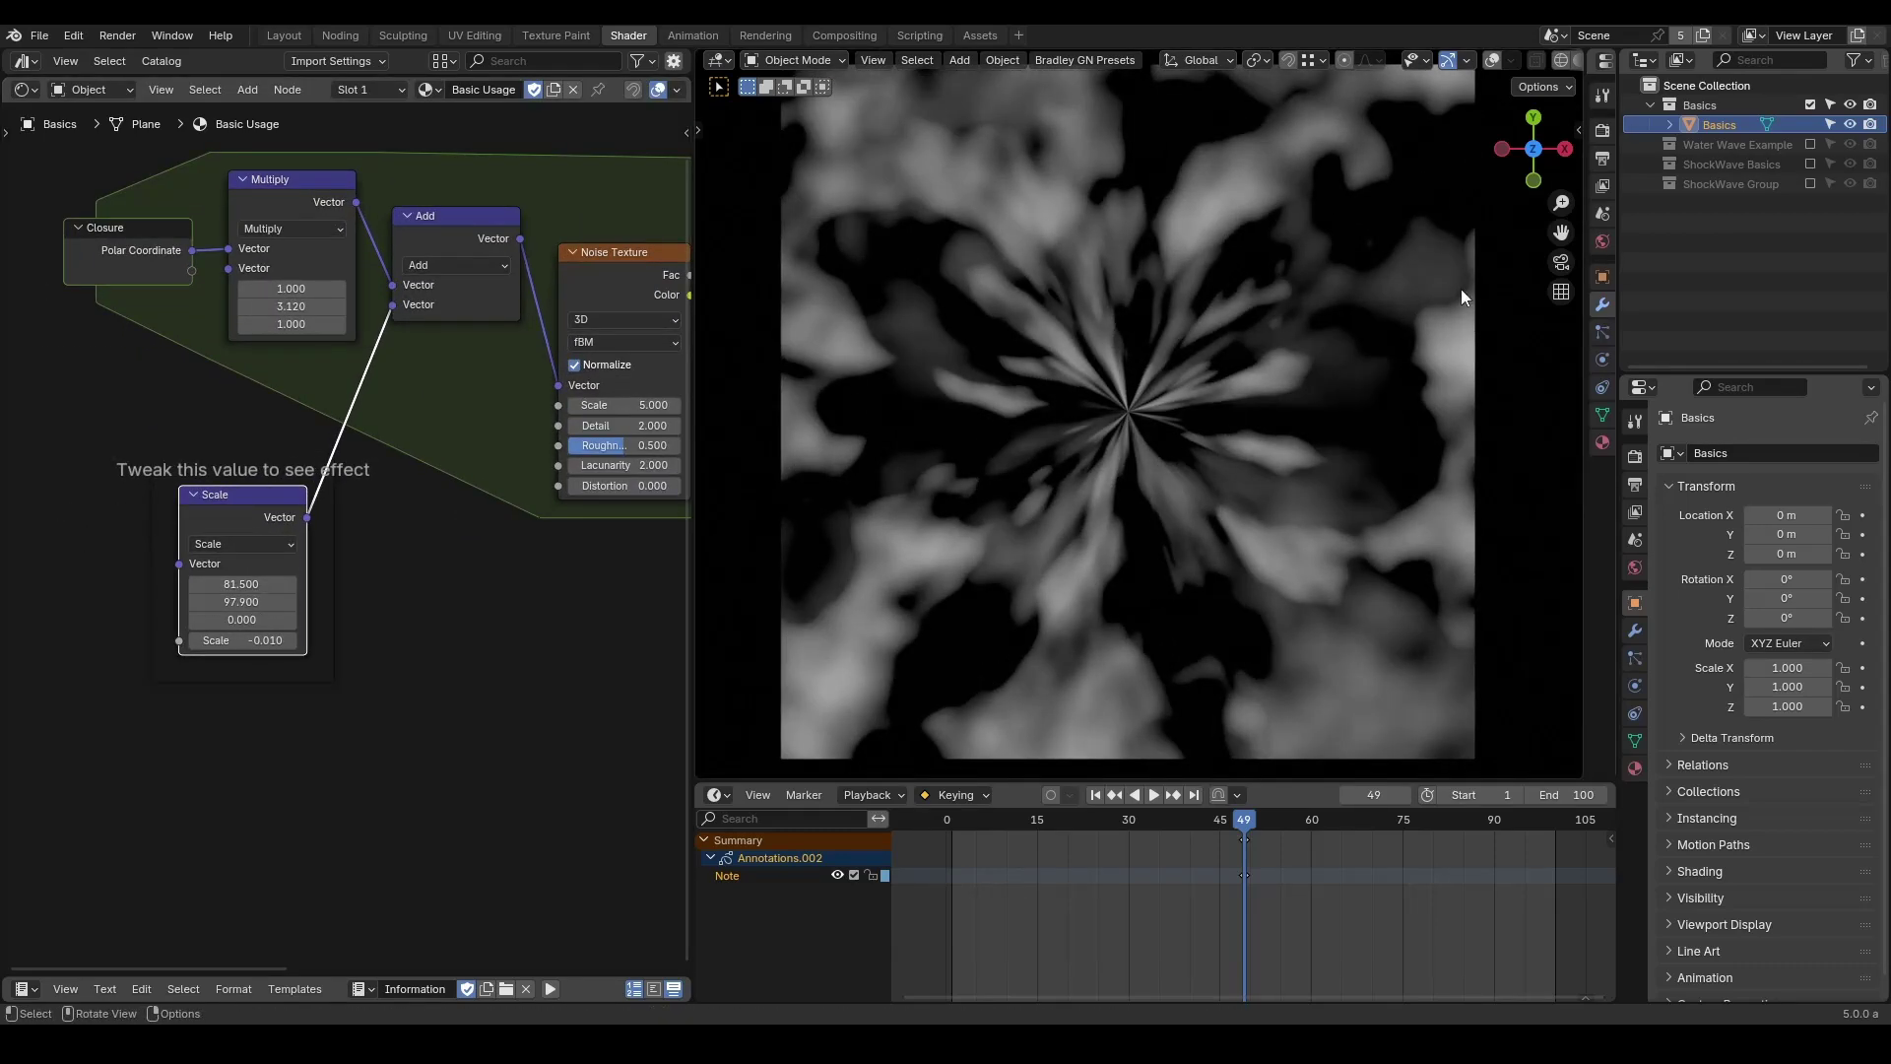
{"action": "left_click", "coordinate": [1810, 104]}
{"action": "left_click", "coordinate": [1810, 124]}
Play and stop the Water Wave animation, then exclude its collection.
{"action": "key", "text": "shift+Left"}
{"action": "key", "text": "space"}
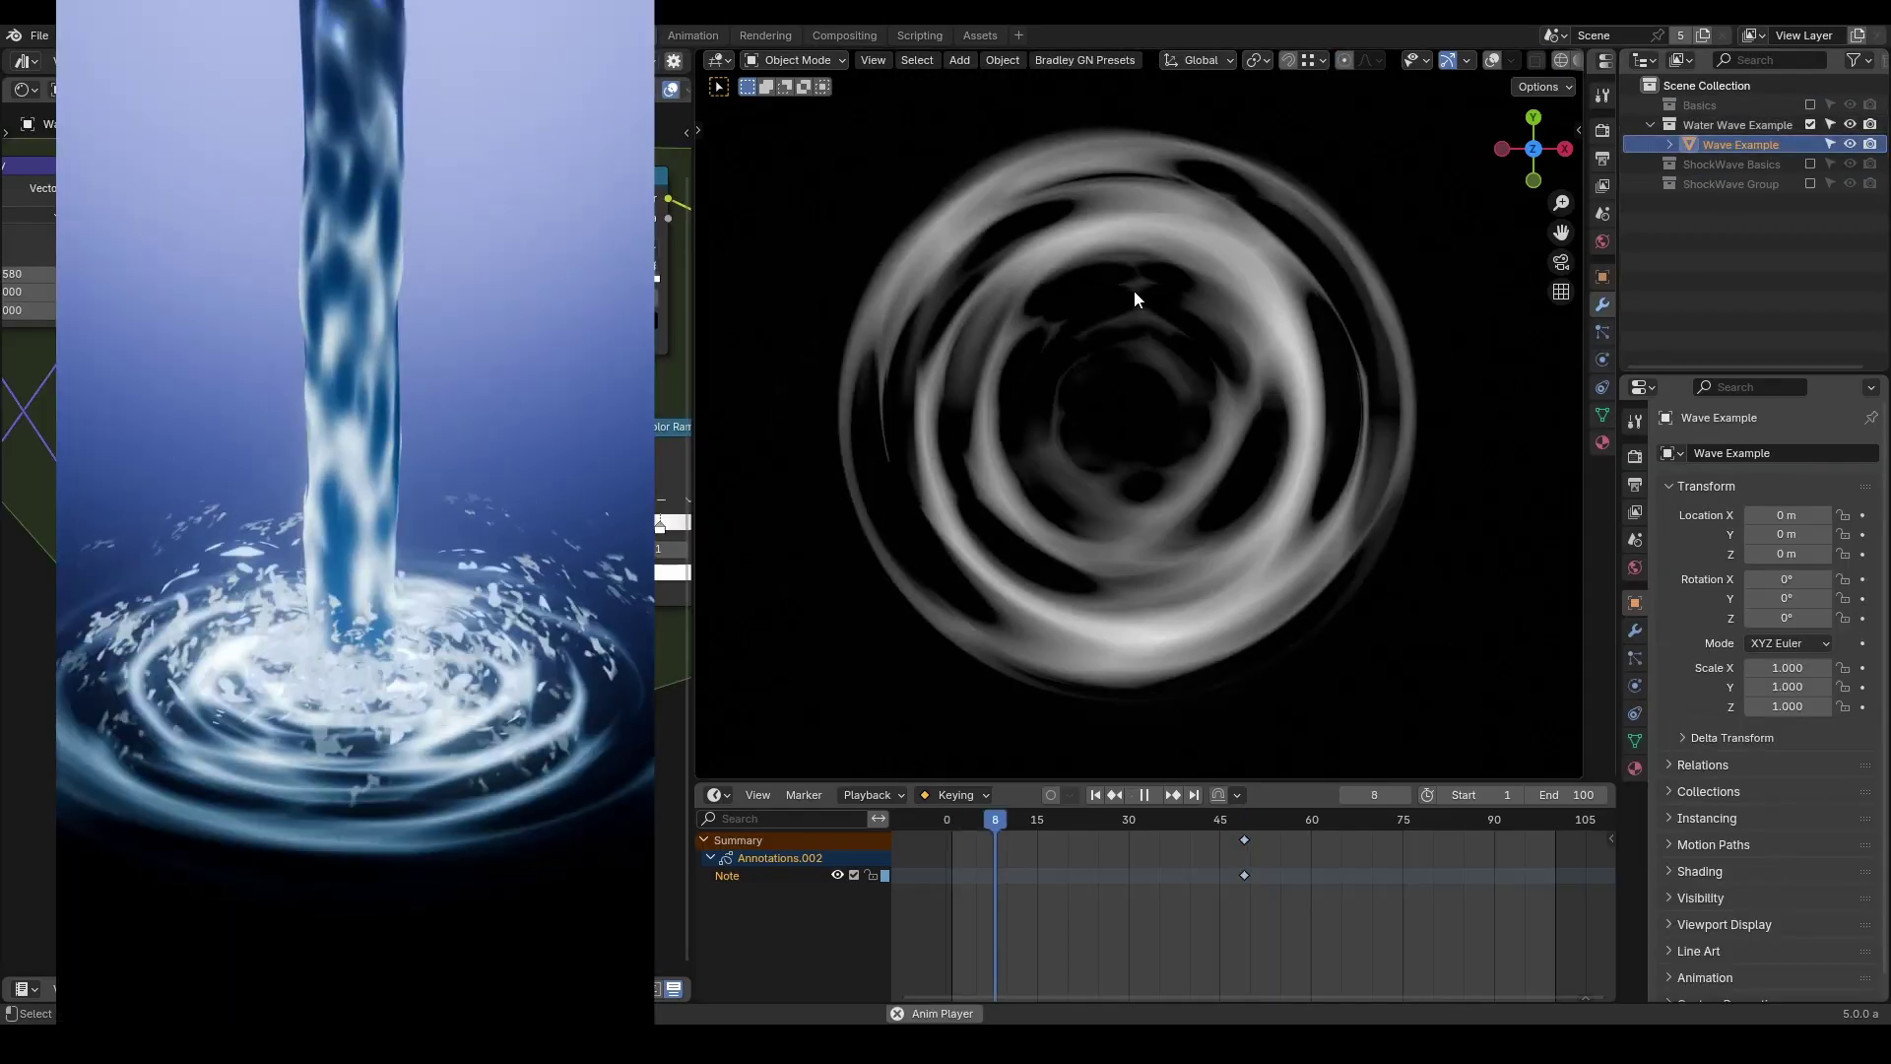
{"action": "key", "text": "space"}
{"action": "left_click", "coordinate": [1811, 124]}
Show ShockWave Basics, set the Shockwave object's mix Factor to 0.450, and rewind.
{"action": "left_click", "coordinate": [1811, 144]}
{"action": "left_click", "coordinate": [1747, 162]}
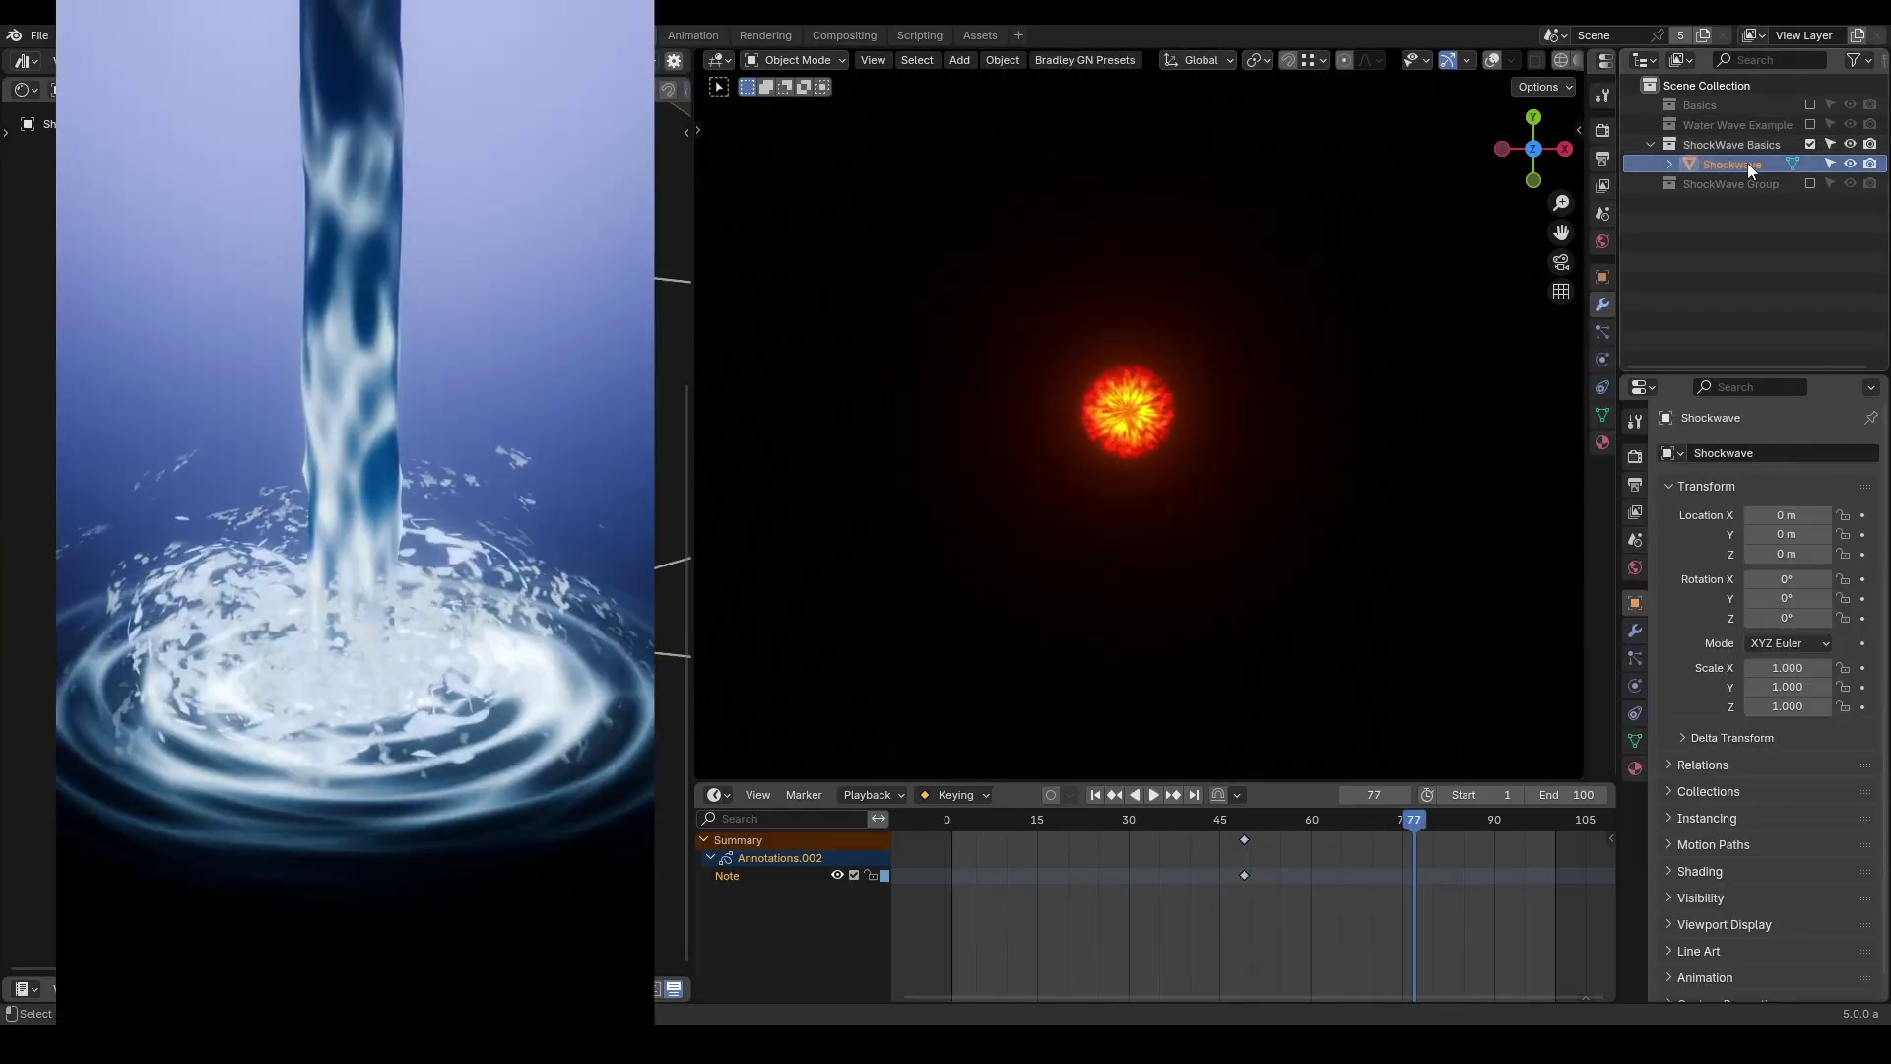
{"action": "mouse_move", "coordinate": [389, 701]}
{"action": "left_mouse_down"}
{"action": "mouse_move", "coordinate": [444, 701]}
{"action": "mouse_move", "coordinate": [348, 698]}
{"action": "mouse_move", "coordinate": [418, 698]}
{"action": "left_mouse_up"}
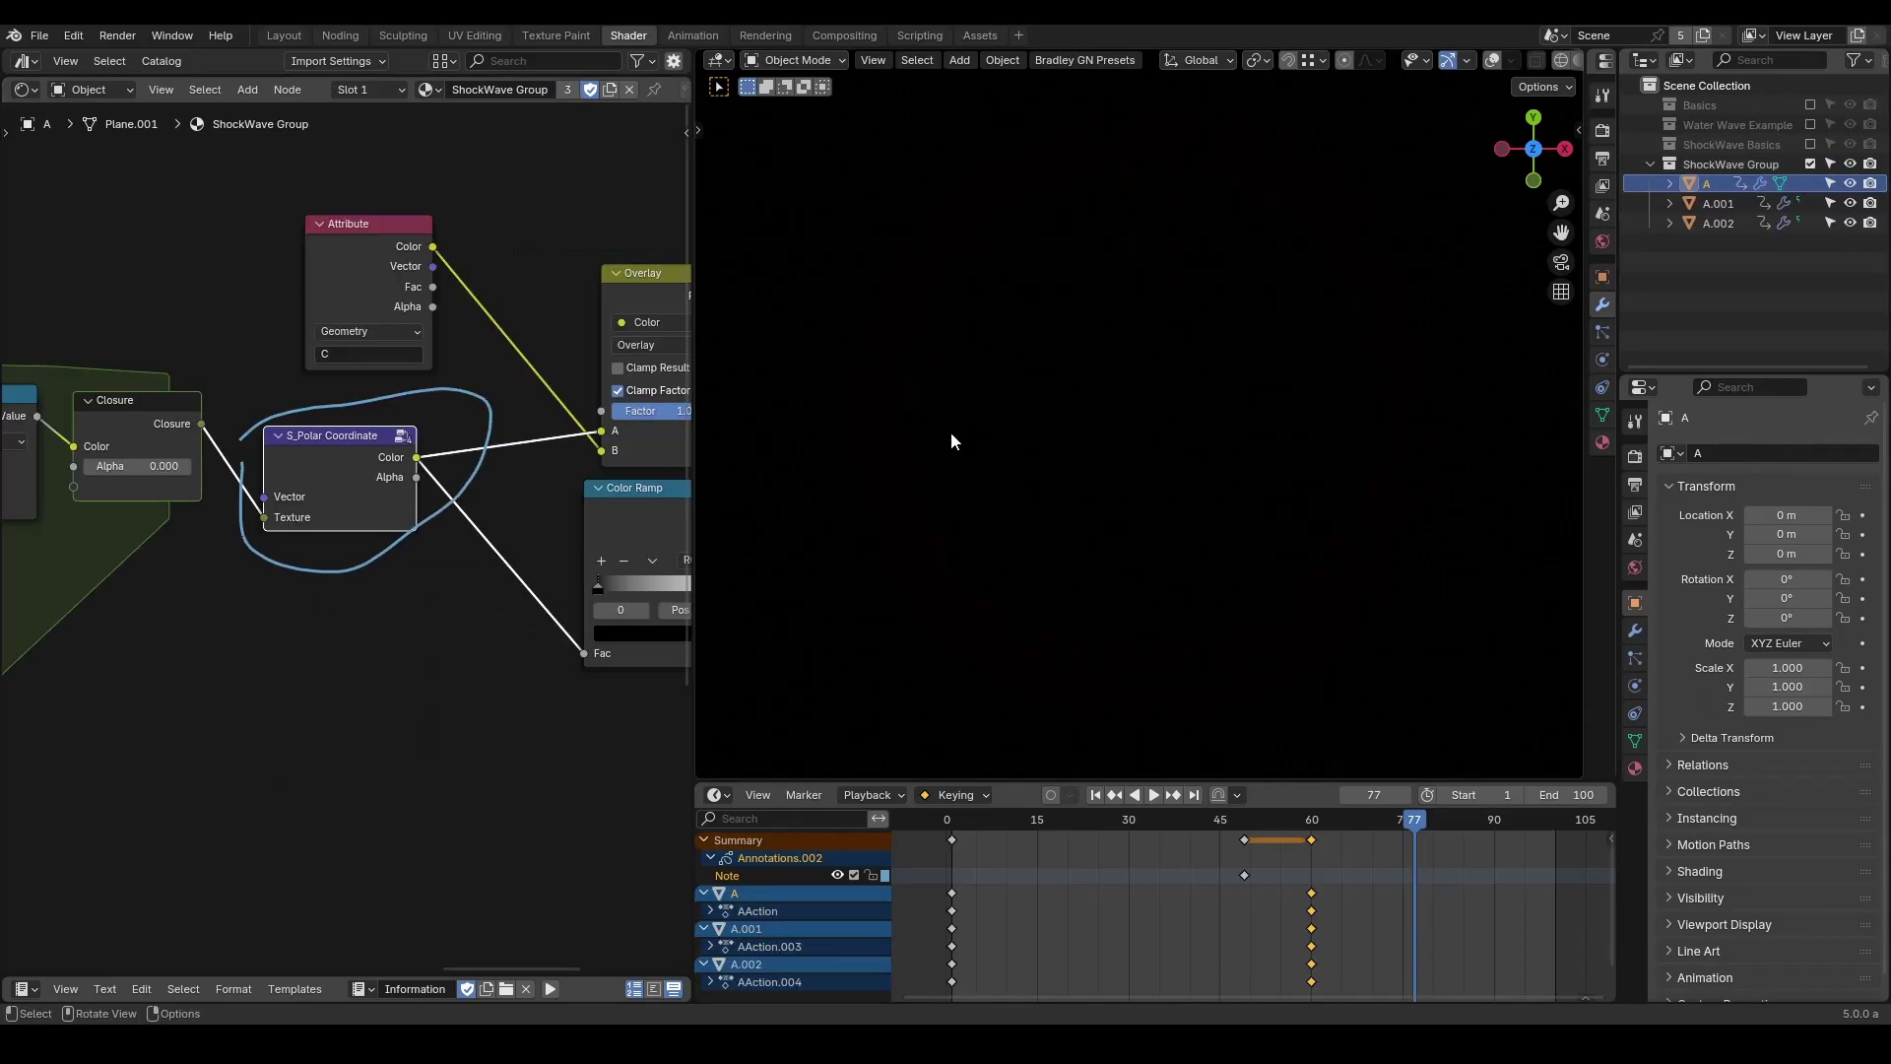
{"action": "key", "text": "shift+Left"}
Replay the ShockWave Group burst and stop it at frame 48.
{"action": "key", "text": "space"}
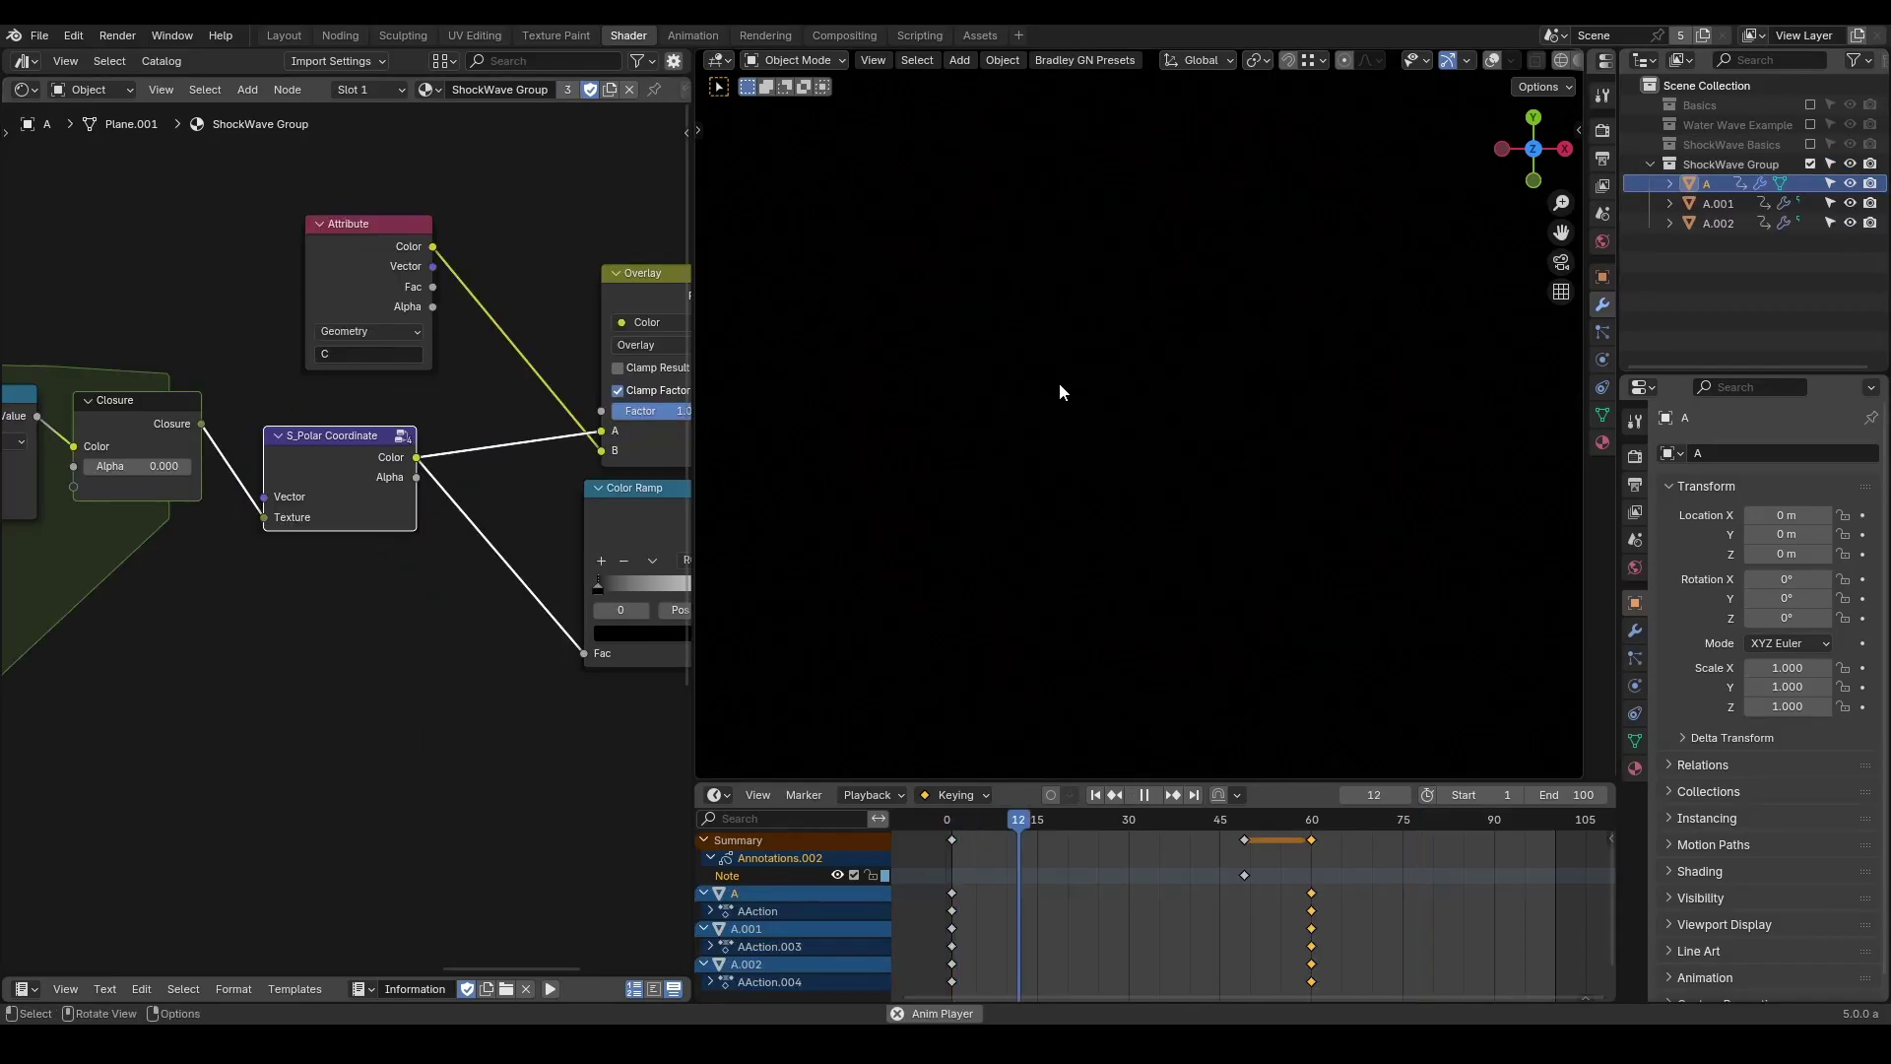
{"action": "key", "text": "shift+Left"}
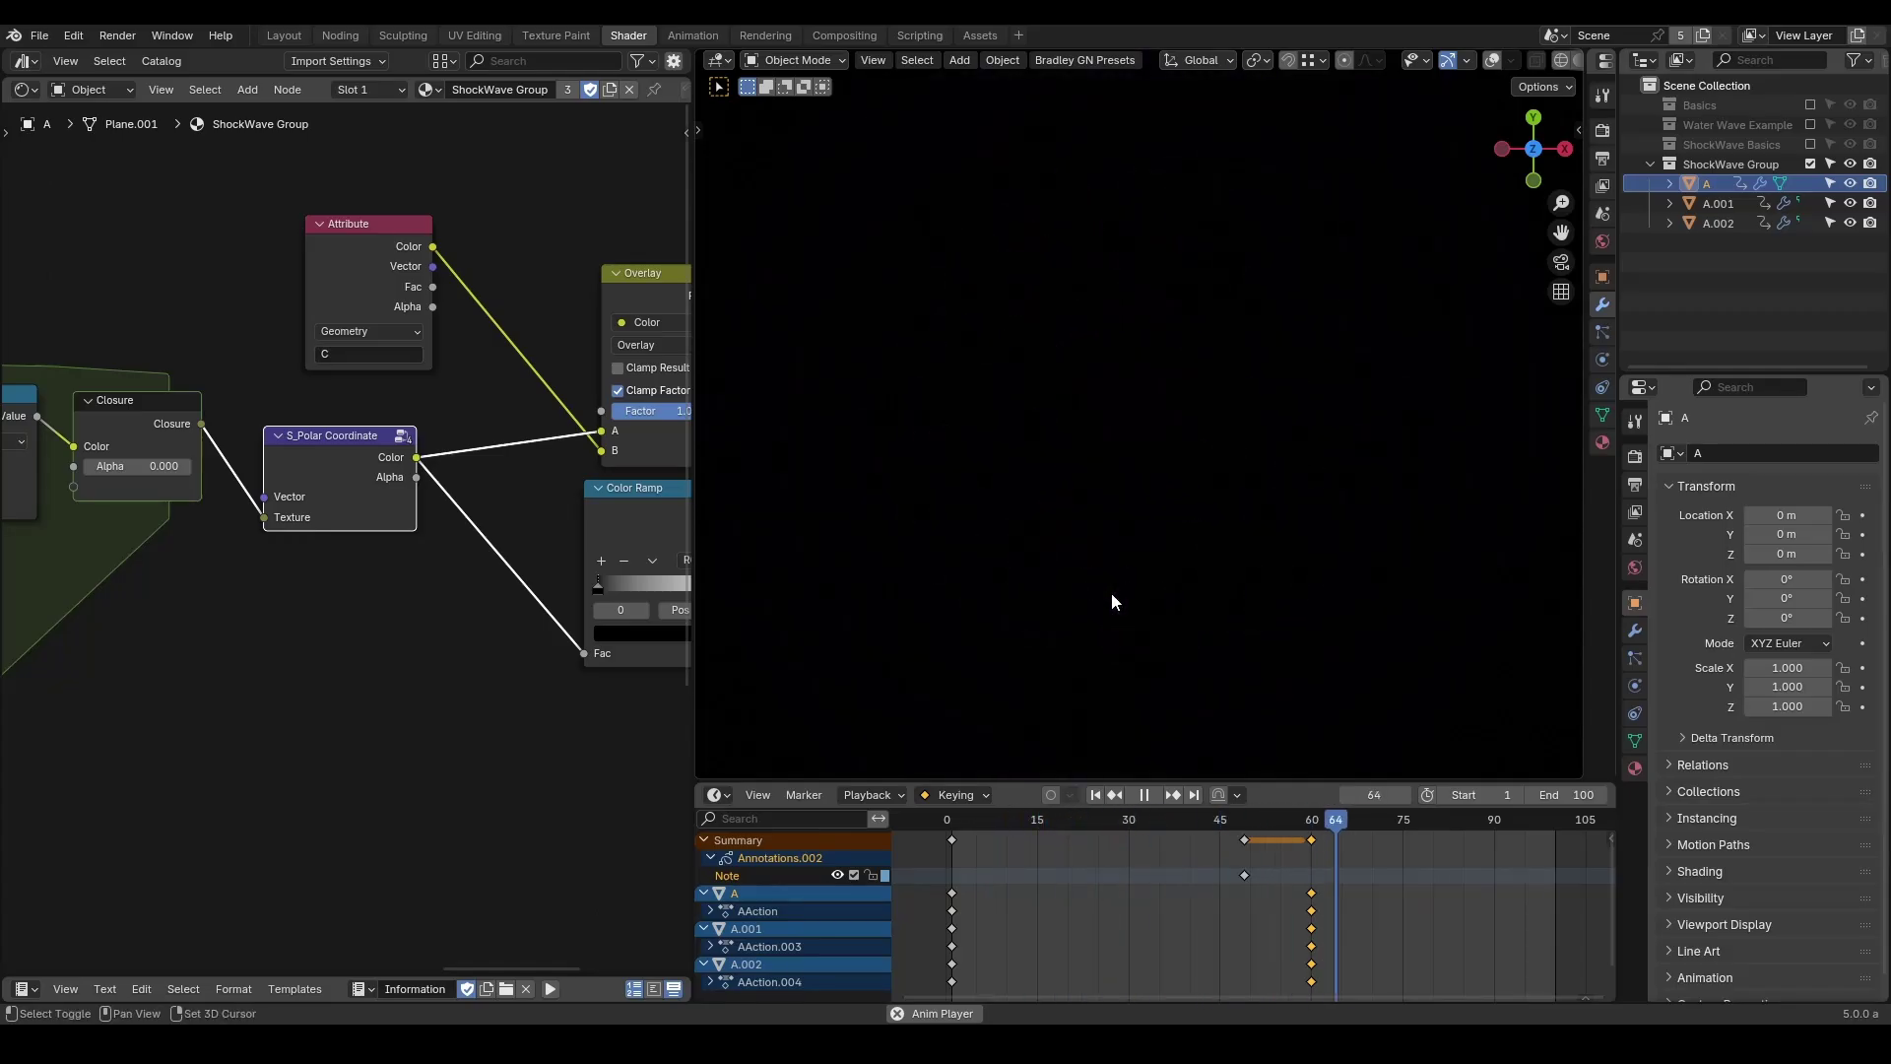
{"action": "key", "text": "shift+Left"}
{"action": "key", "text": "space"}
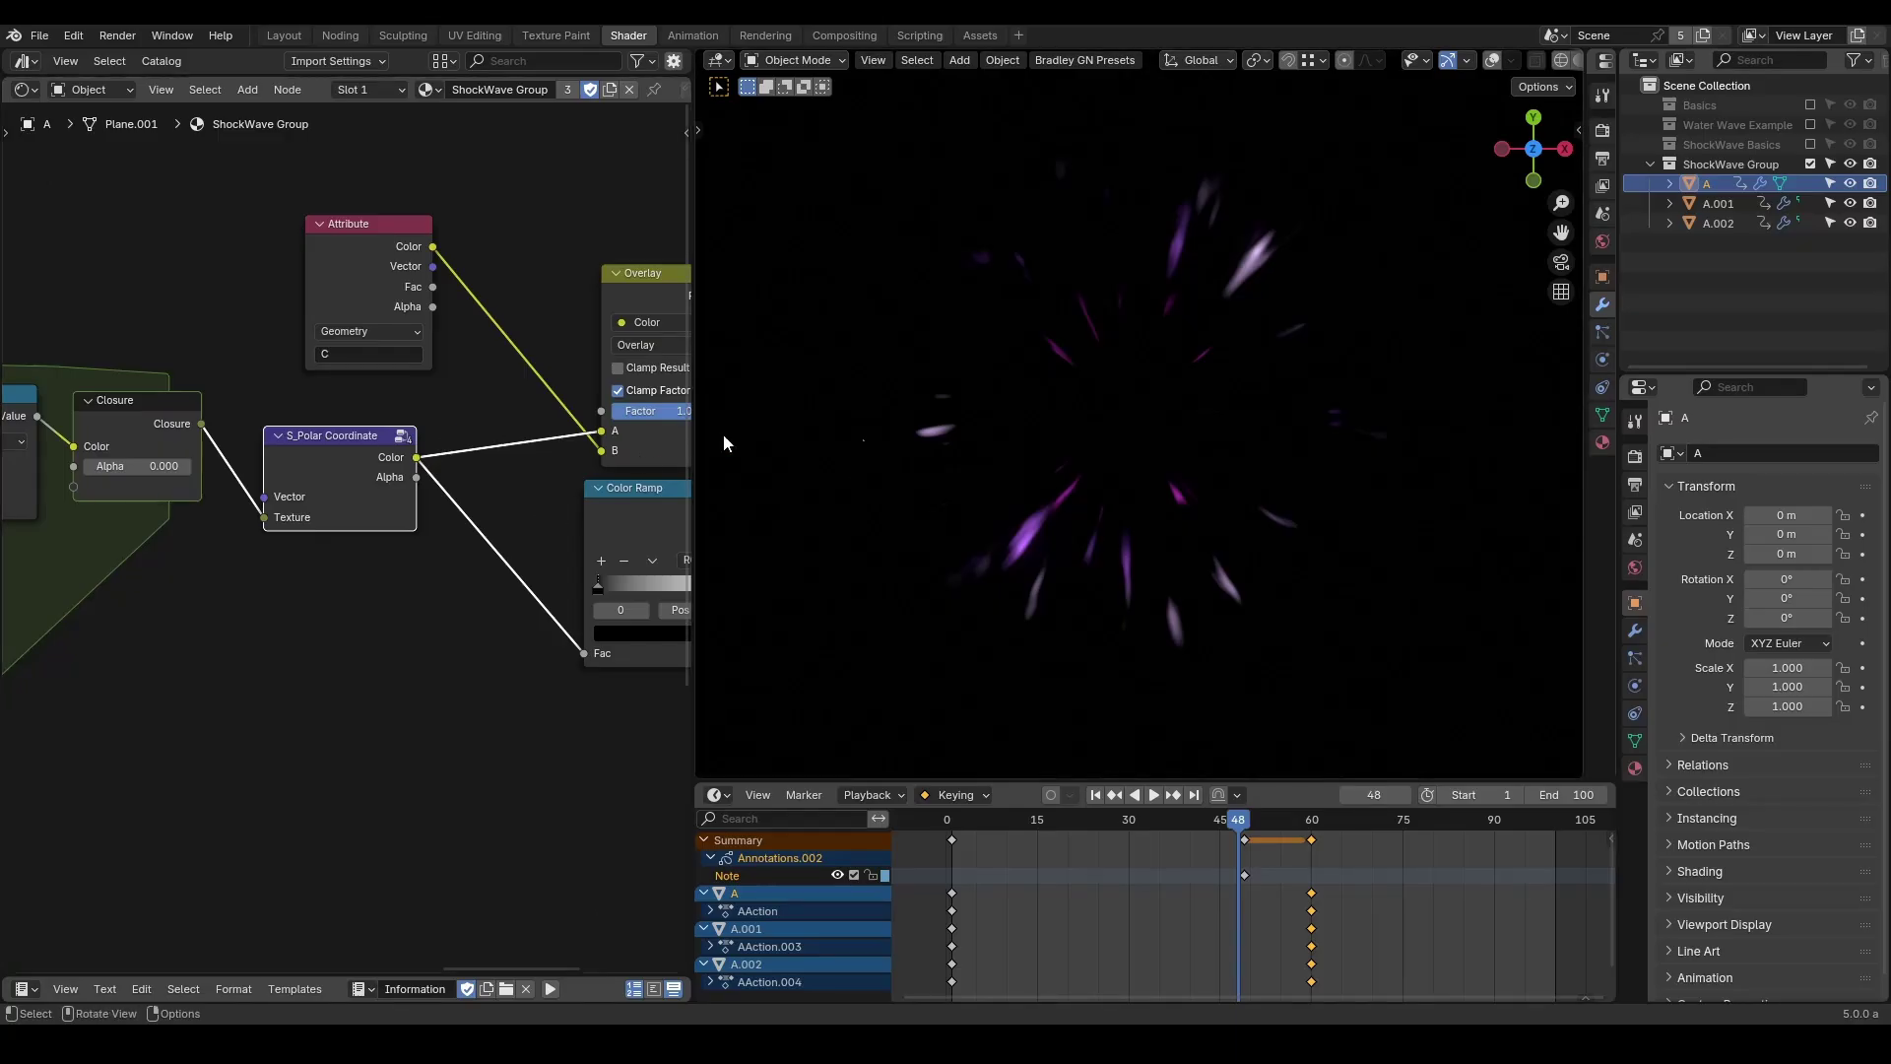
Shift the Closure node slightly down and zoom out over the whole node group.
{"action": "middle_click_drag", "start_coordinate": [348, 584], "coordinate": [477, 585]}
{"action": "left_click_drag", "start_coordinate": [290, 424], "coordinate": [293, 440]}
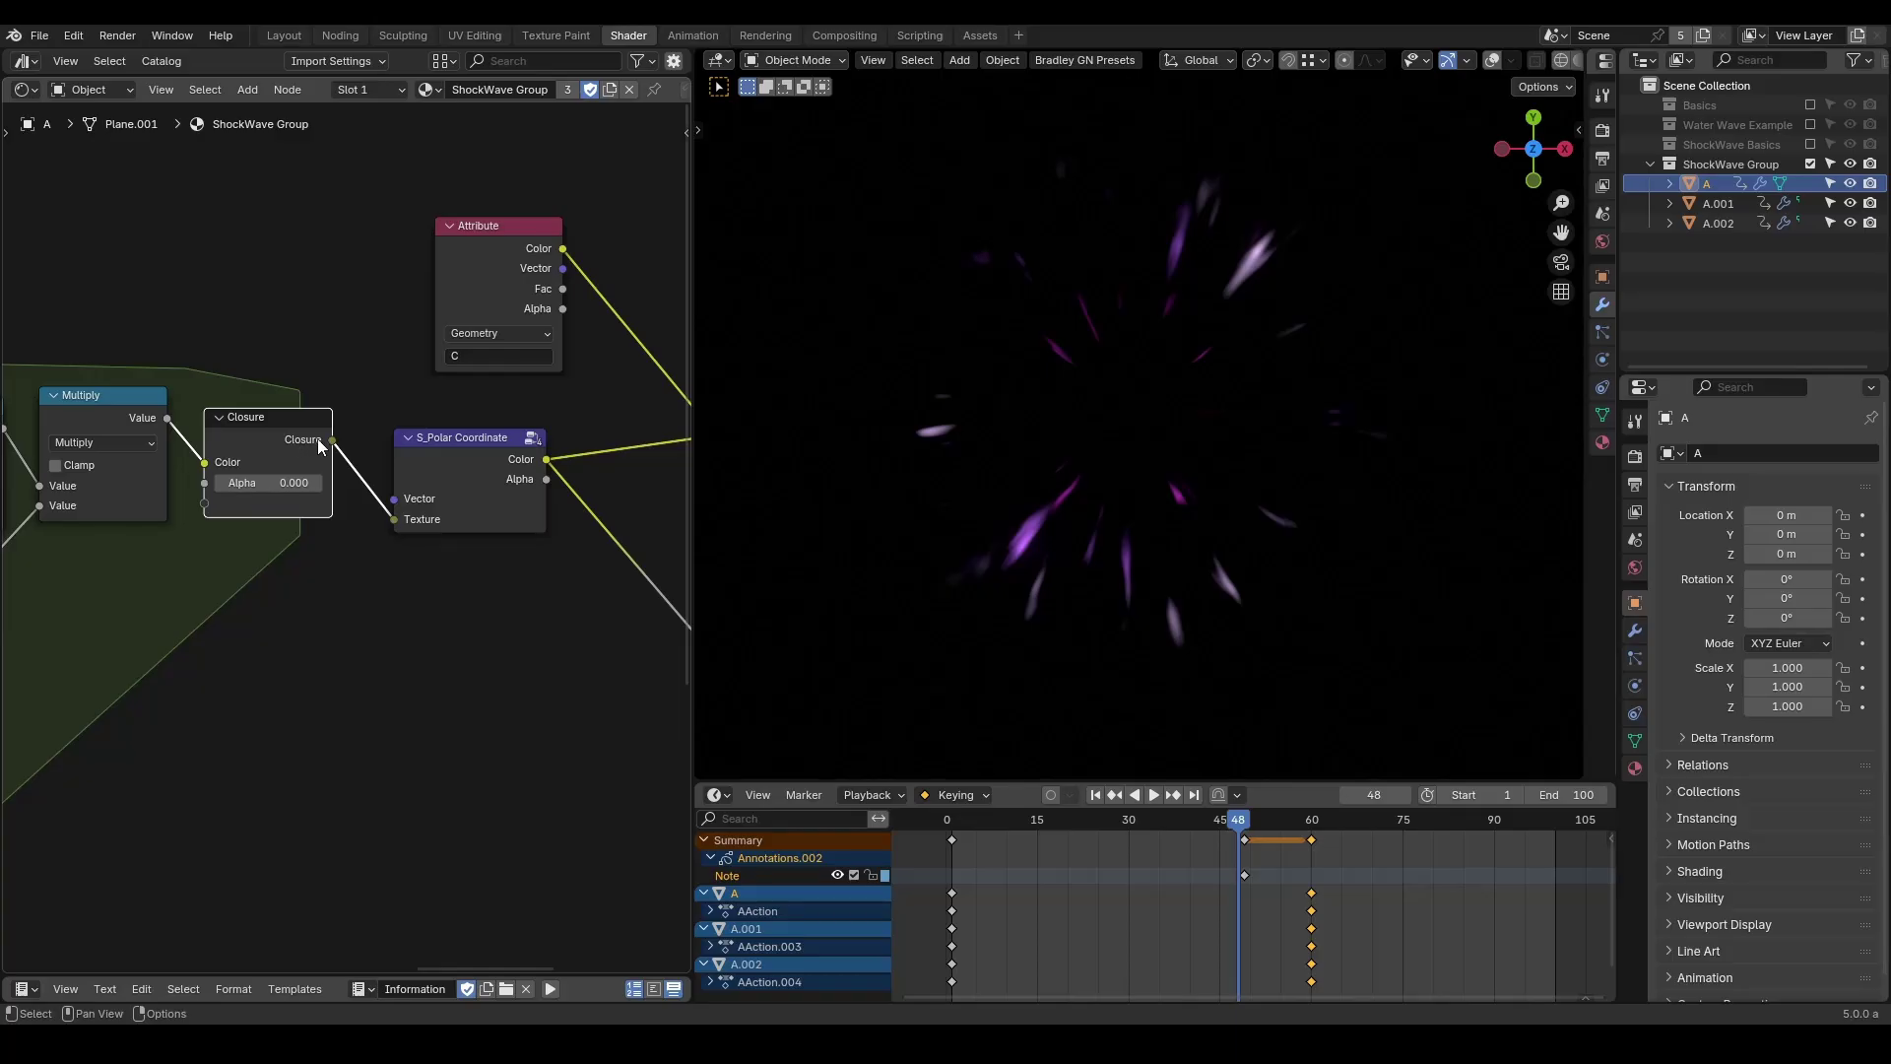
{"action": "scroll", "coordinate": [318, 439], "scroll_direction": "down", "scroll_amount": 5}
{"action": "middle_click_drag", "start_coordinate": [260, 453], "coordinate": [524, 401]}
{"action": "scroll", "coordinate": [526, 398], "scroll_direction": "down", "scroll_amount": 2}
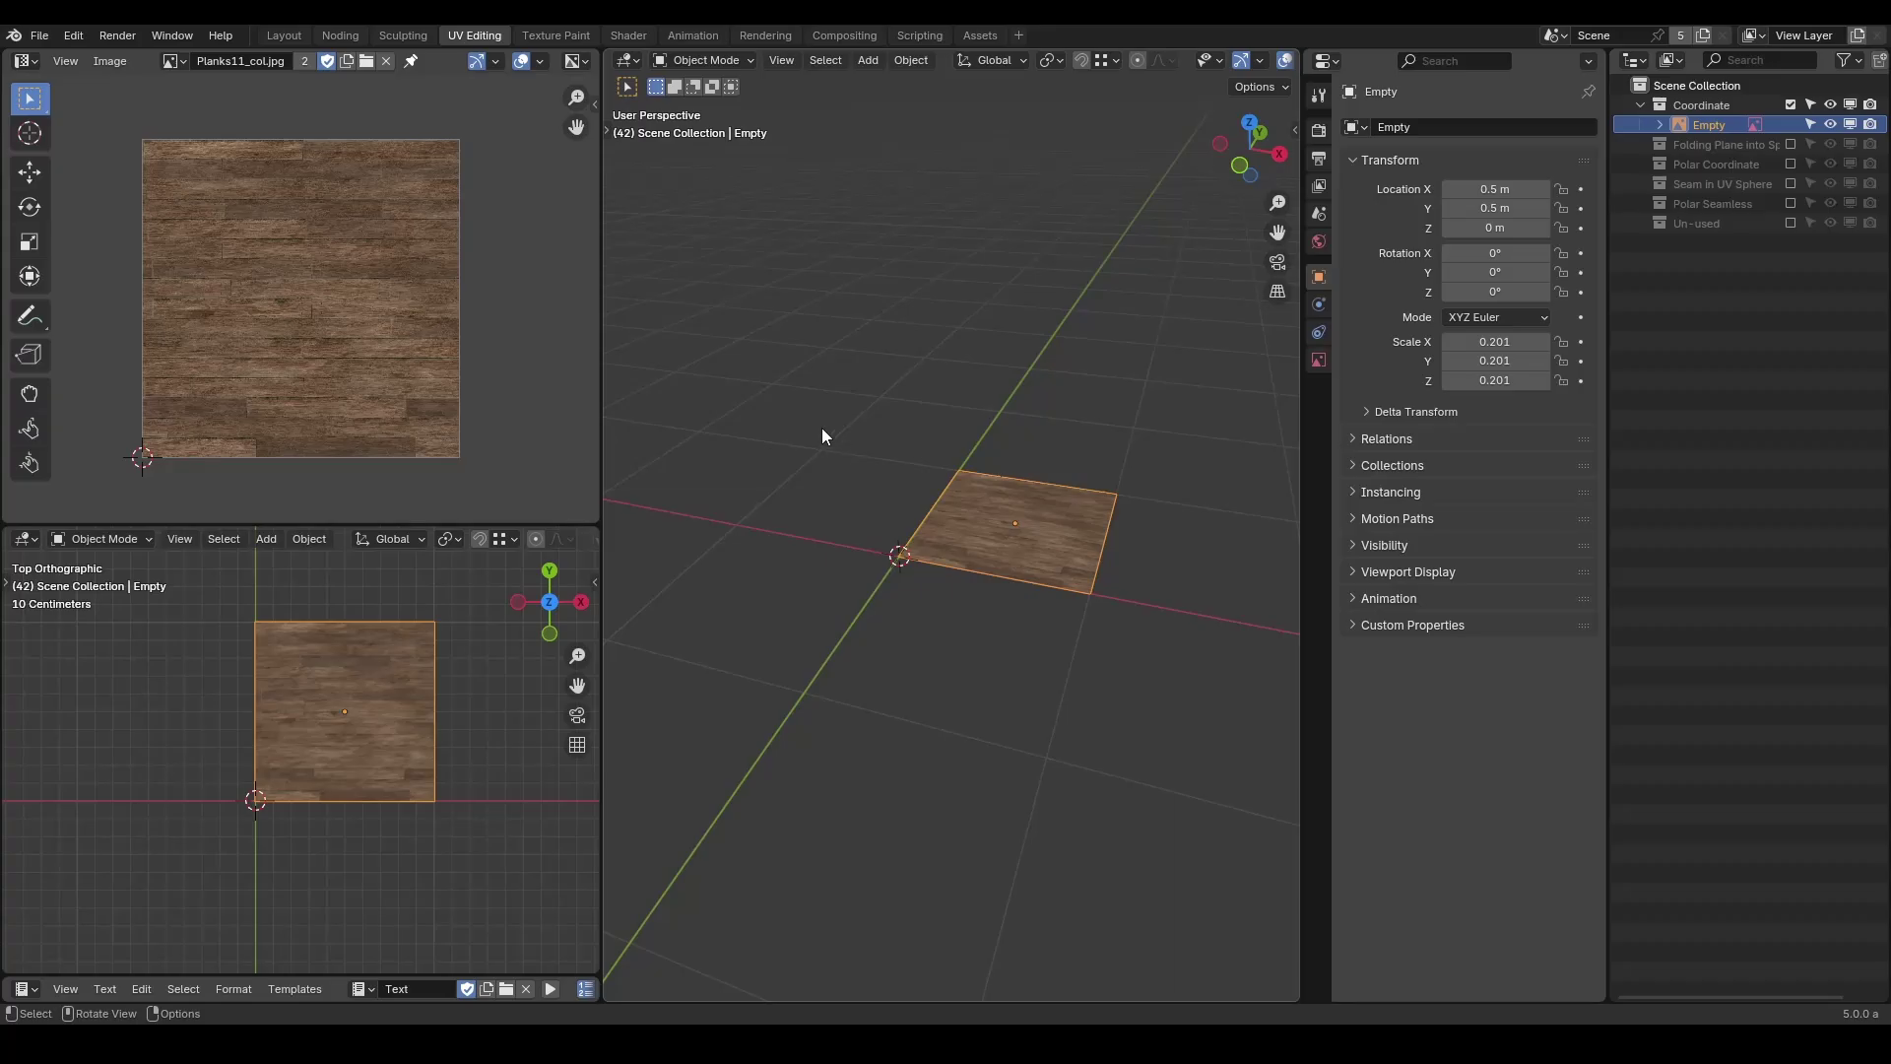
Enlarge the UV image view and annotate its corners '0,0' and '1,1'.
{"action": "left_click", "coordinate": [308, 539]}
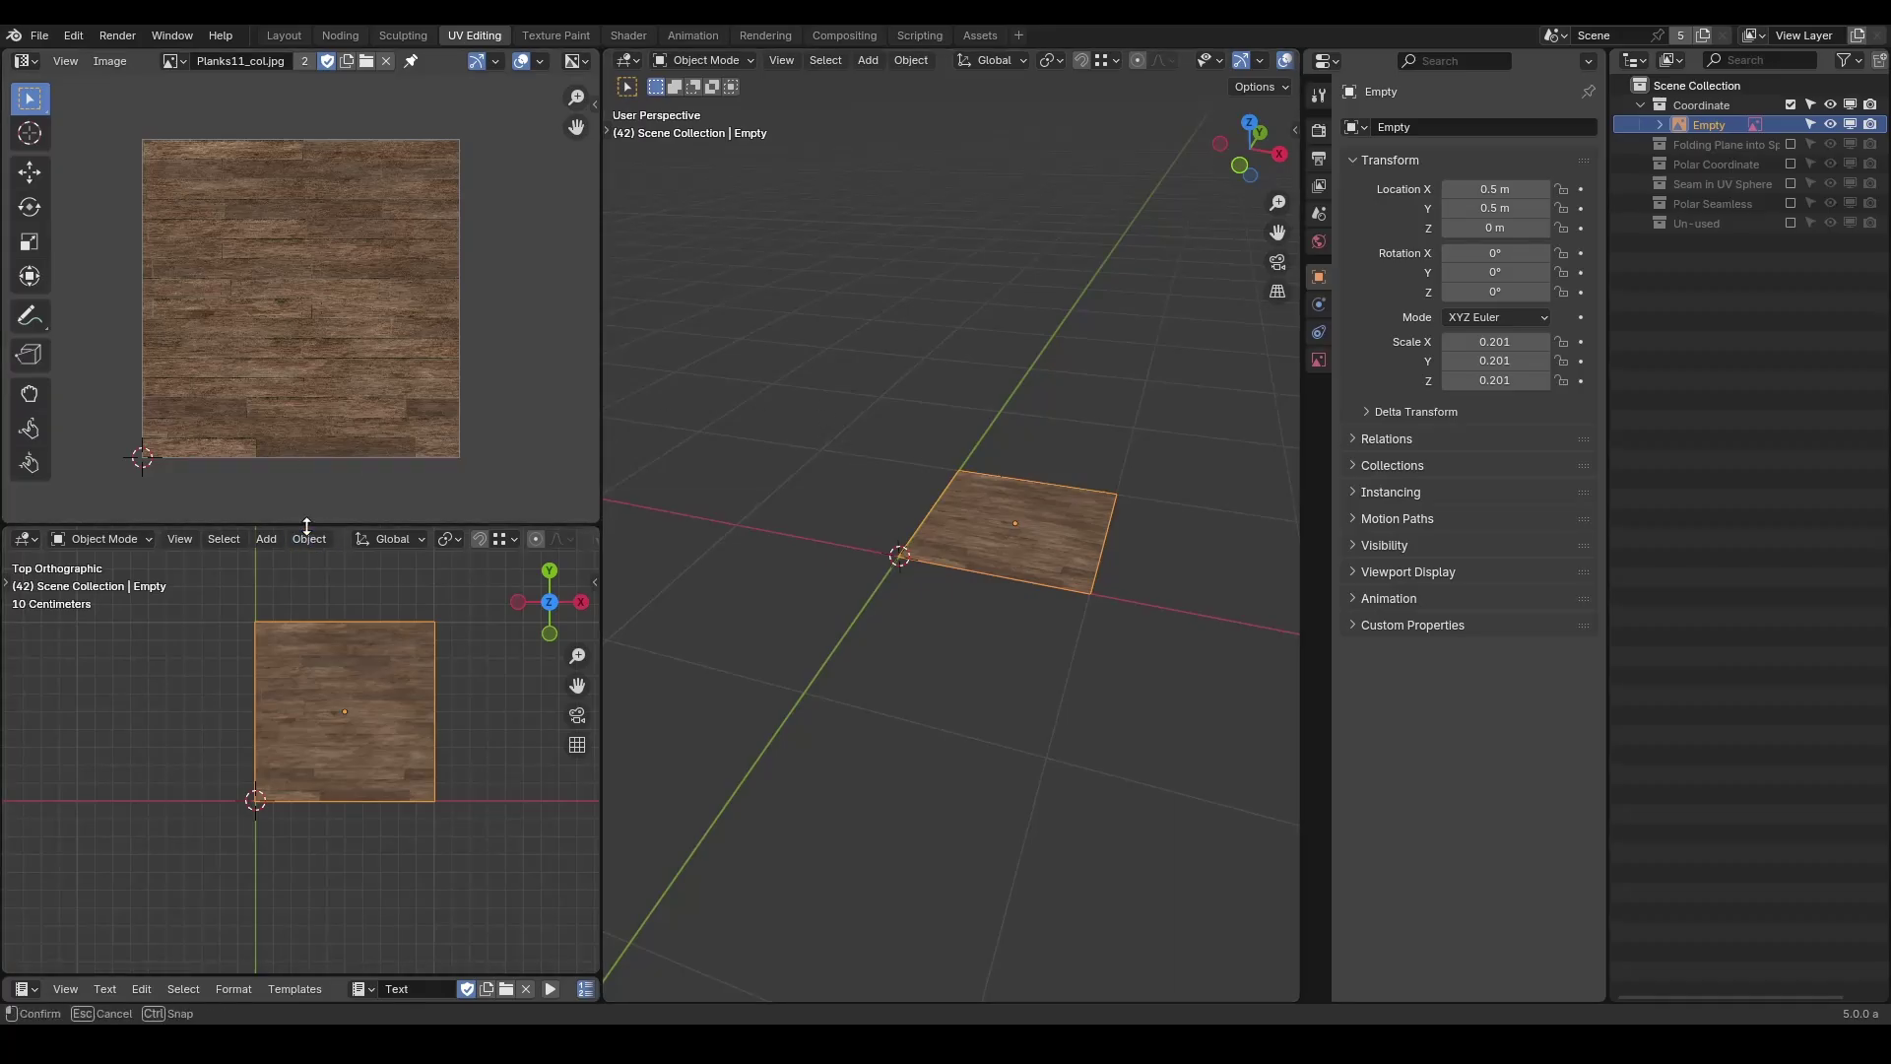
{"action": "left_click_drag", "start_coordinate": [308, 524], "coordinate": [309, 632]}
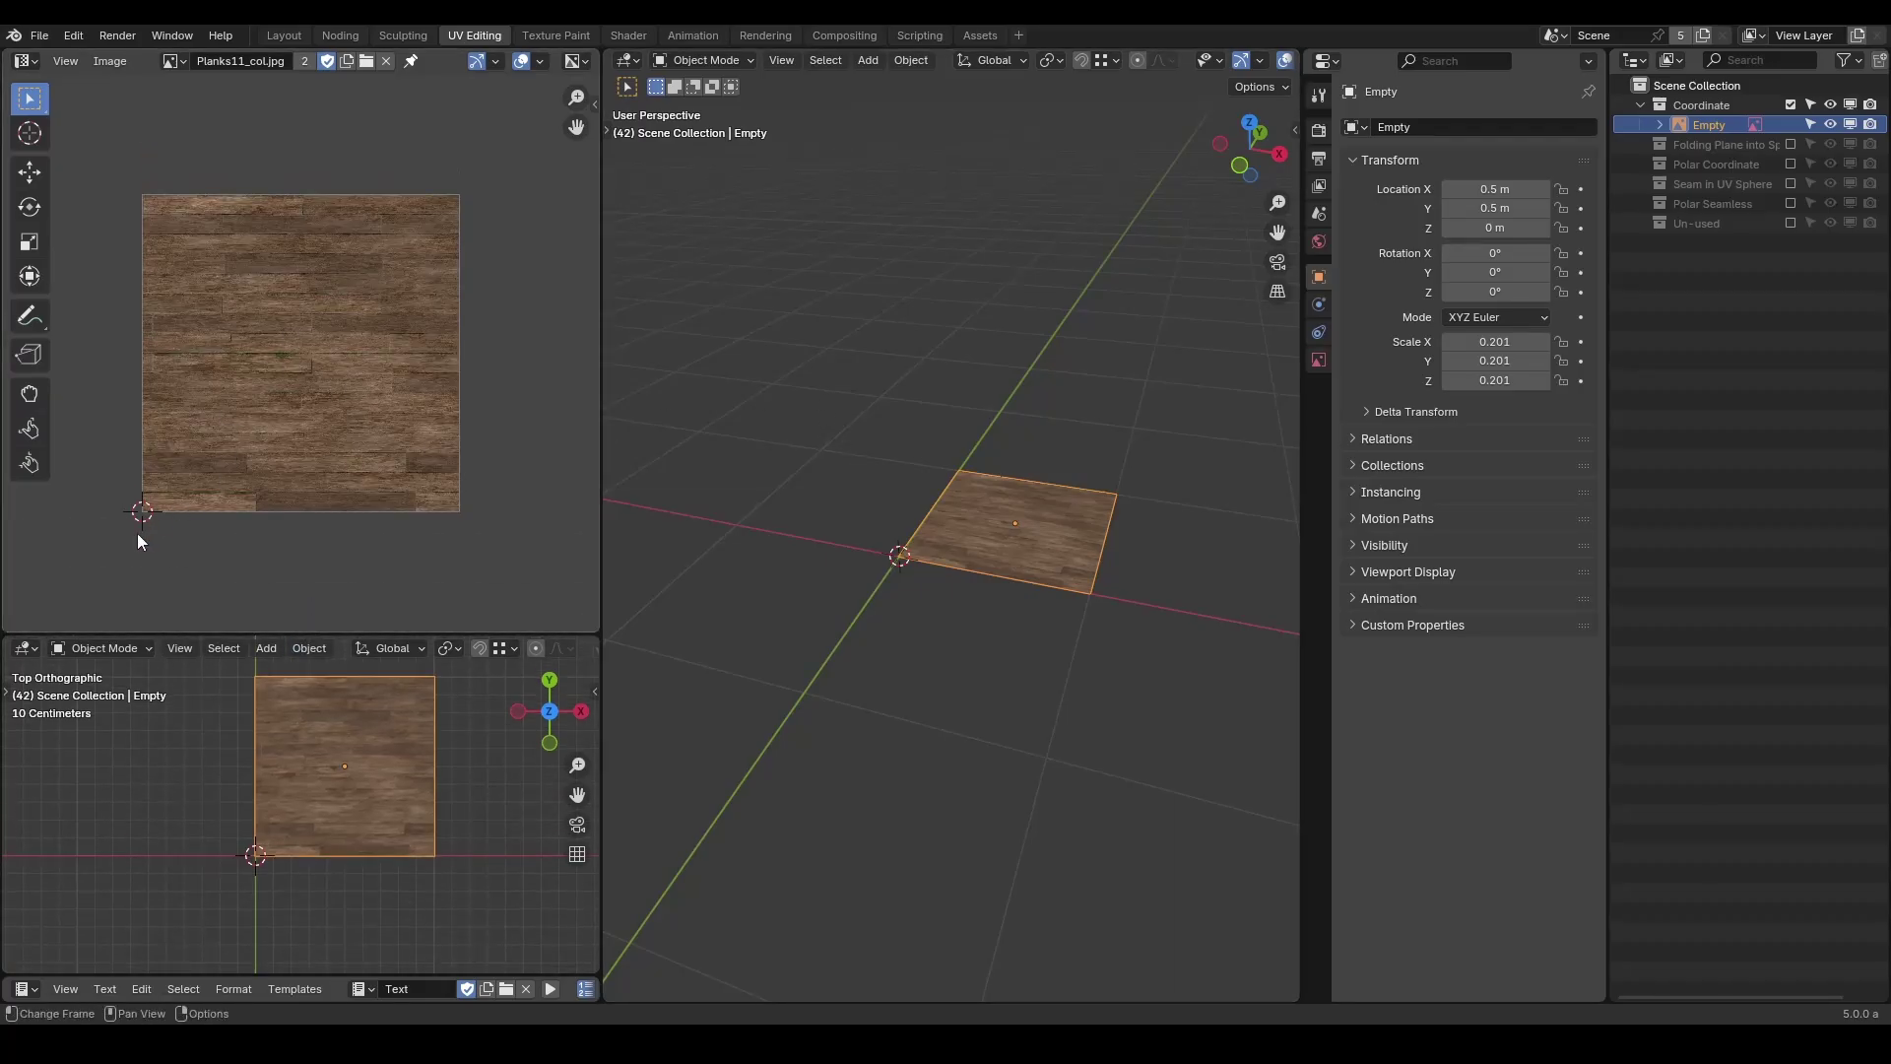
{"action": "left_click_drag", "start_coordinate": [92, 534], "coordinate": [163, 566]}
{"action": "mouse_move", "coordinate": [477, 174]}
{"action": "left_mouse_down"}
{"action": "mouse_move", "coordinate": [492, 218]}
{"action": "mouse_move", "coordinate": [529, 205]}
{"action": "left_mouse_up"}
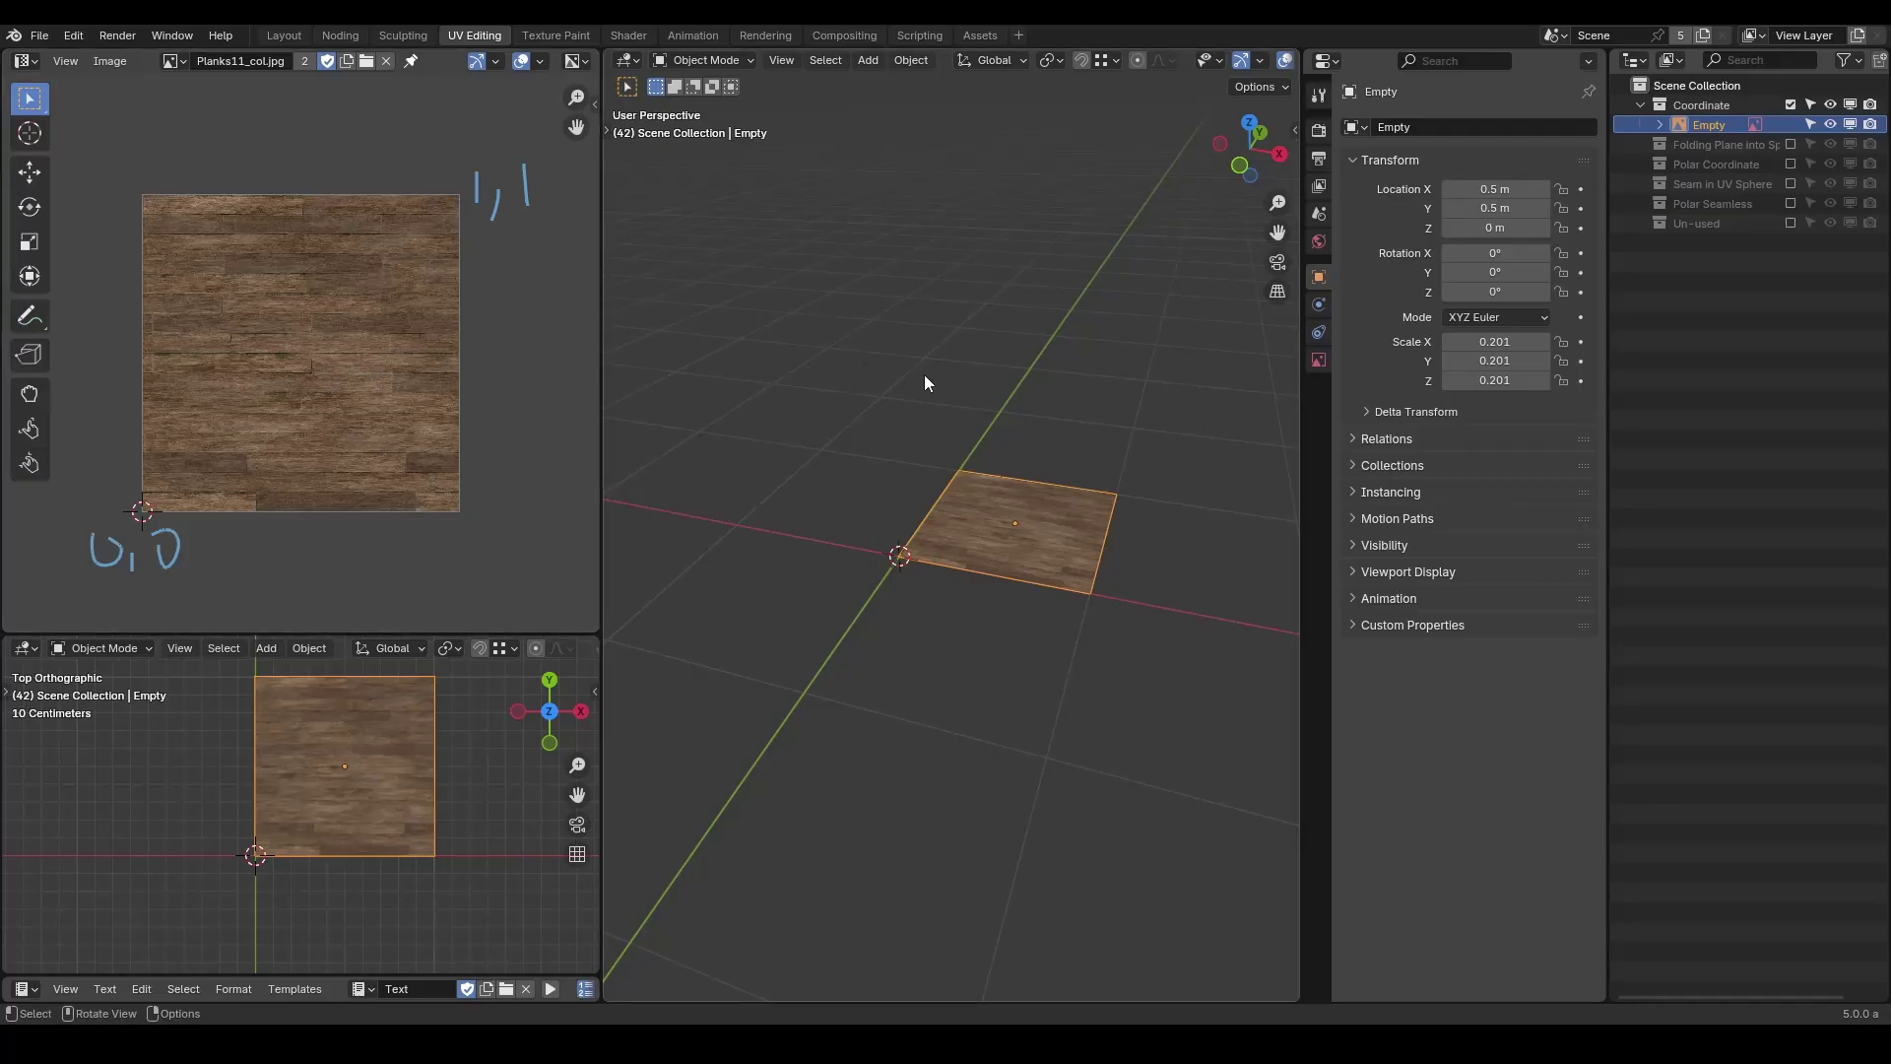
{"action": "key", "text": "shift+a"}
Add a cube, enter Edit Mode, and draw an arrow under its UV layout.
{"action": "mouse_move", "coordinate": [788, 377]}
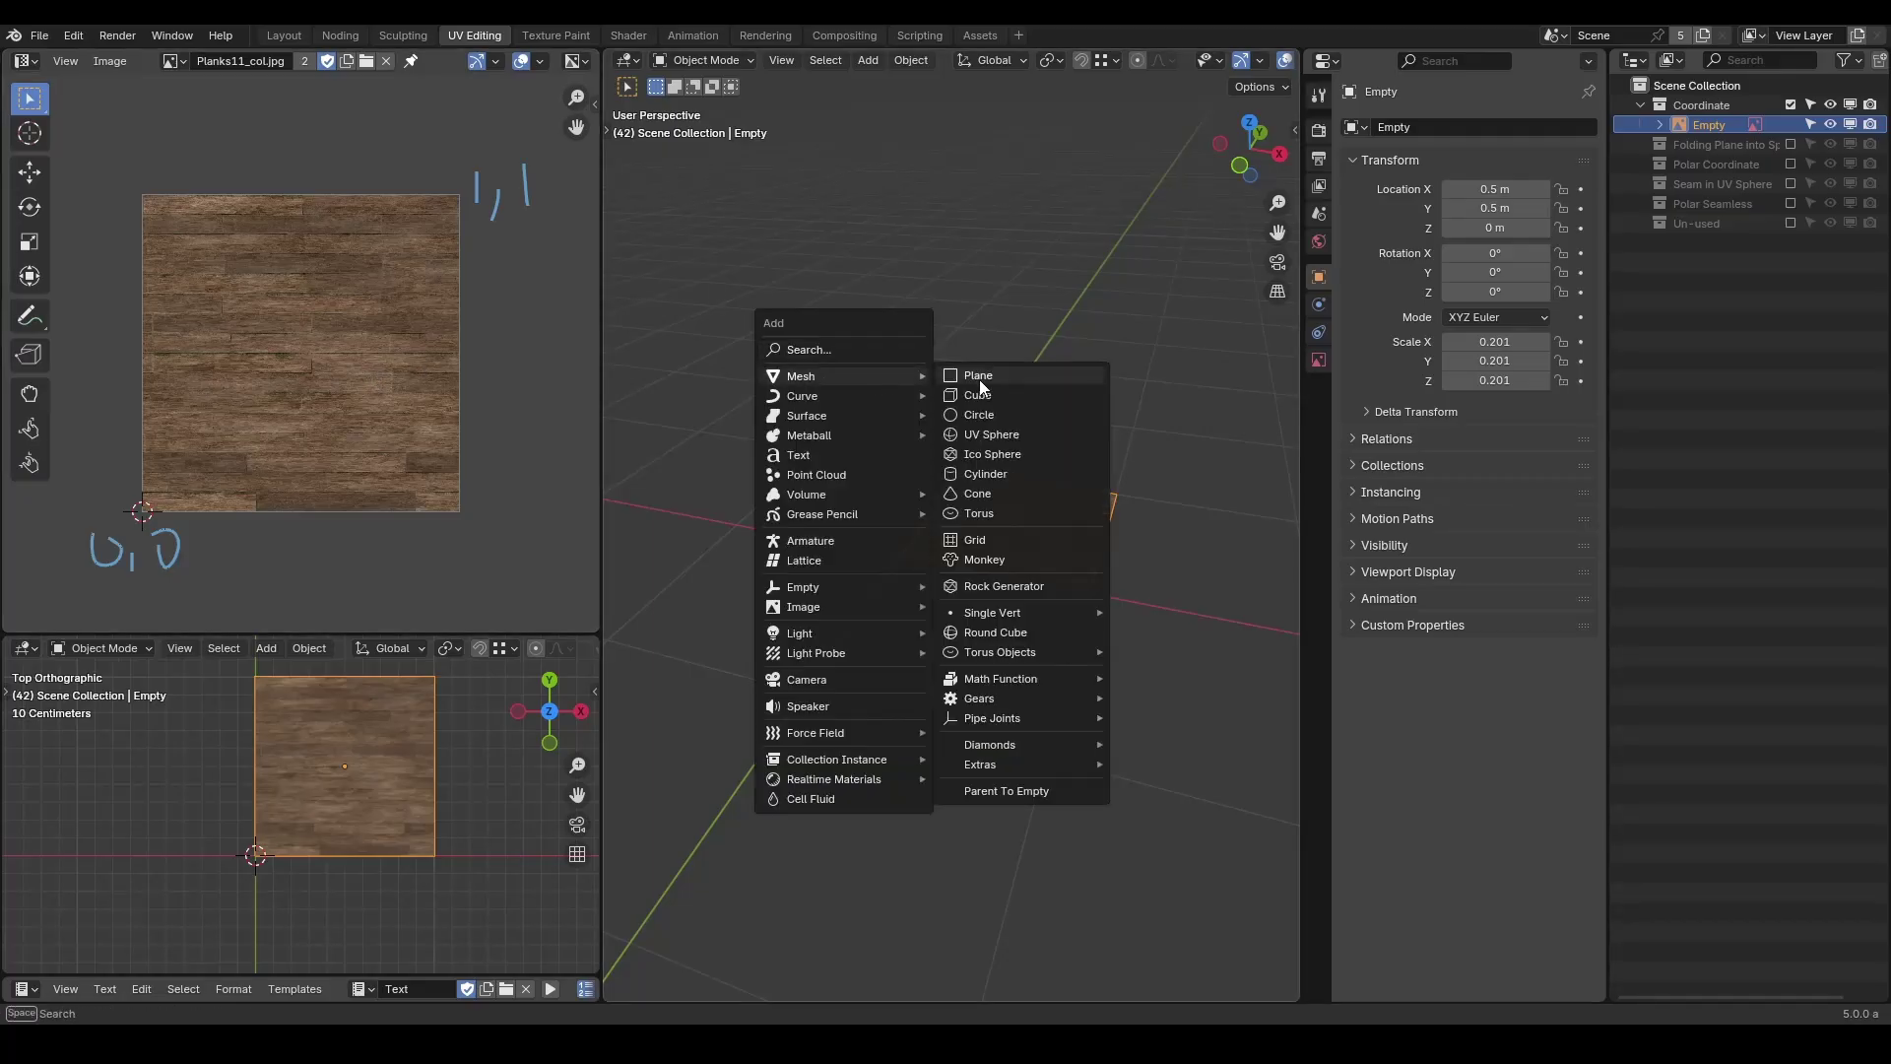
{"action": "left_click", "coordinate": [1015, 392]}
{"action": "key", "text": "Tab"}
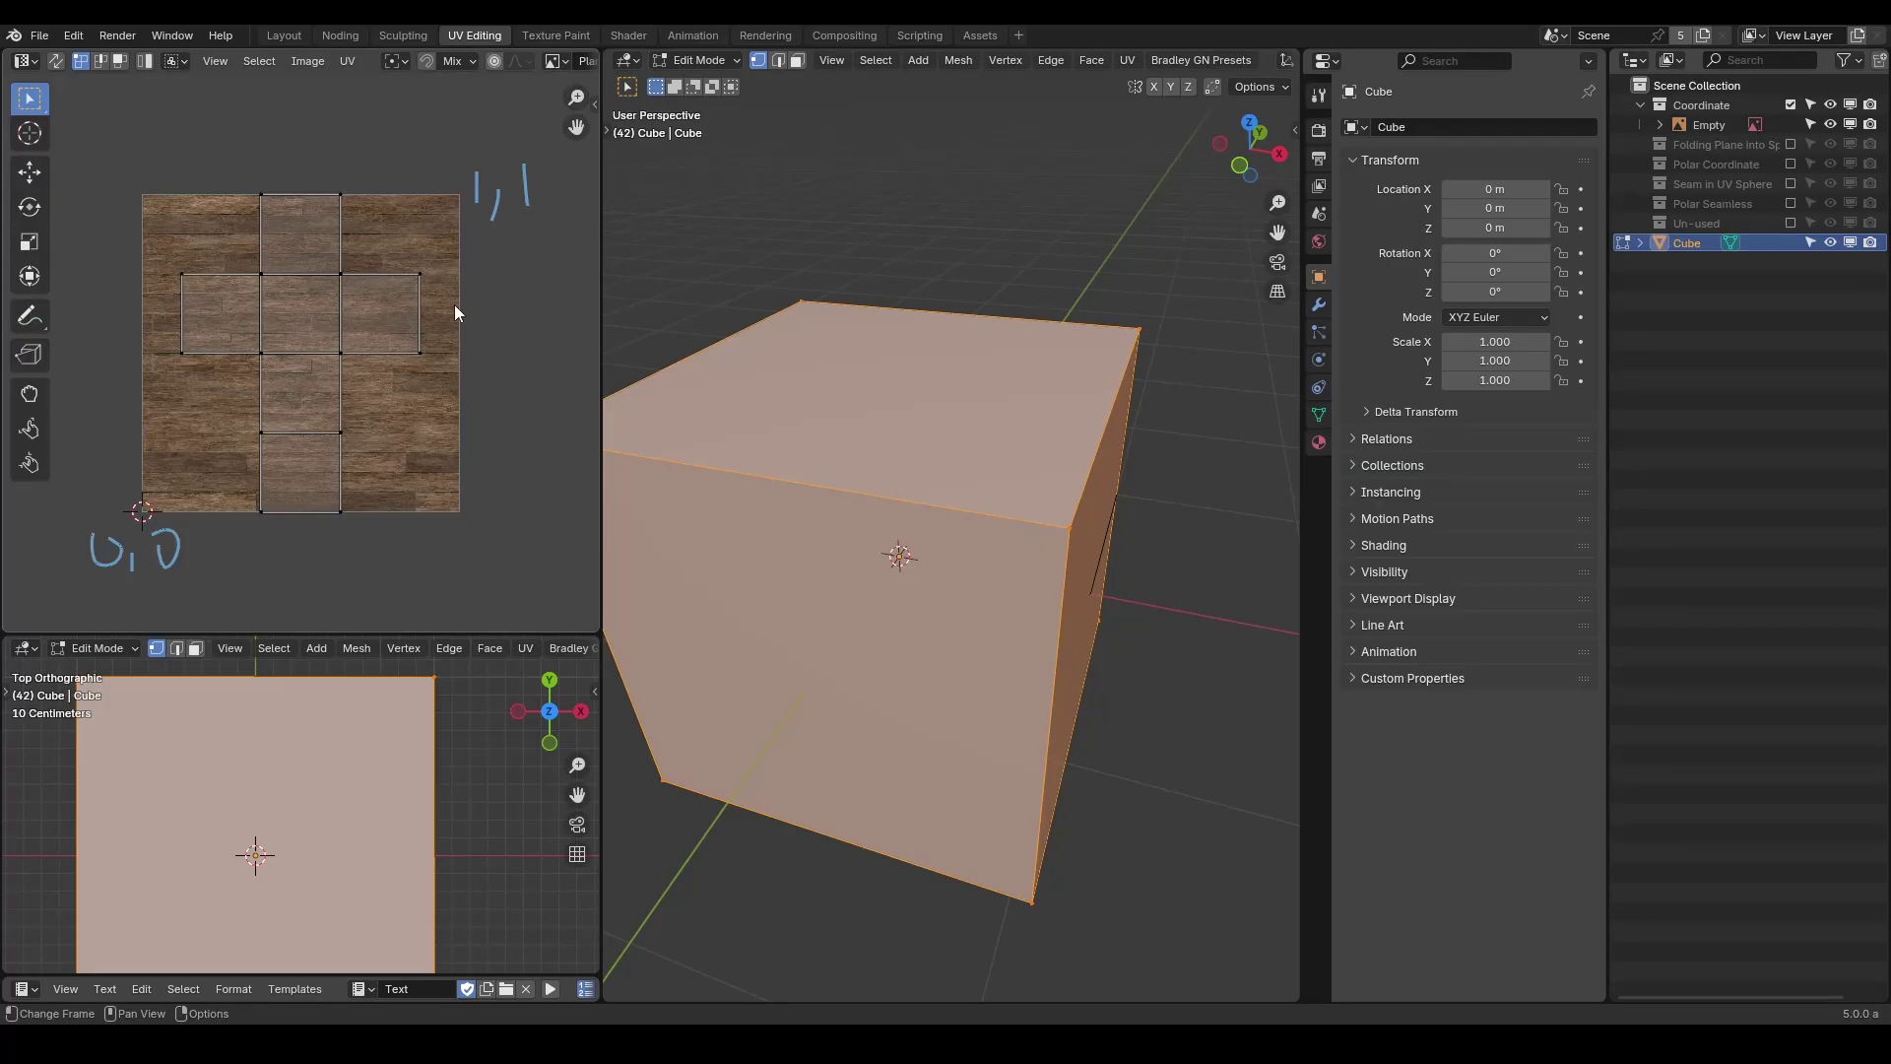
{"action": "mouse_move", "coordinate": [261, 539]}
{"action": "left_mouse_down"}
{"action": "mouse_move", "coordinate": [363, 530]}
{"action": "mouse_move", "coordinate": [379, 587]}
{"action": "left_mouse_up"}
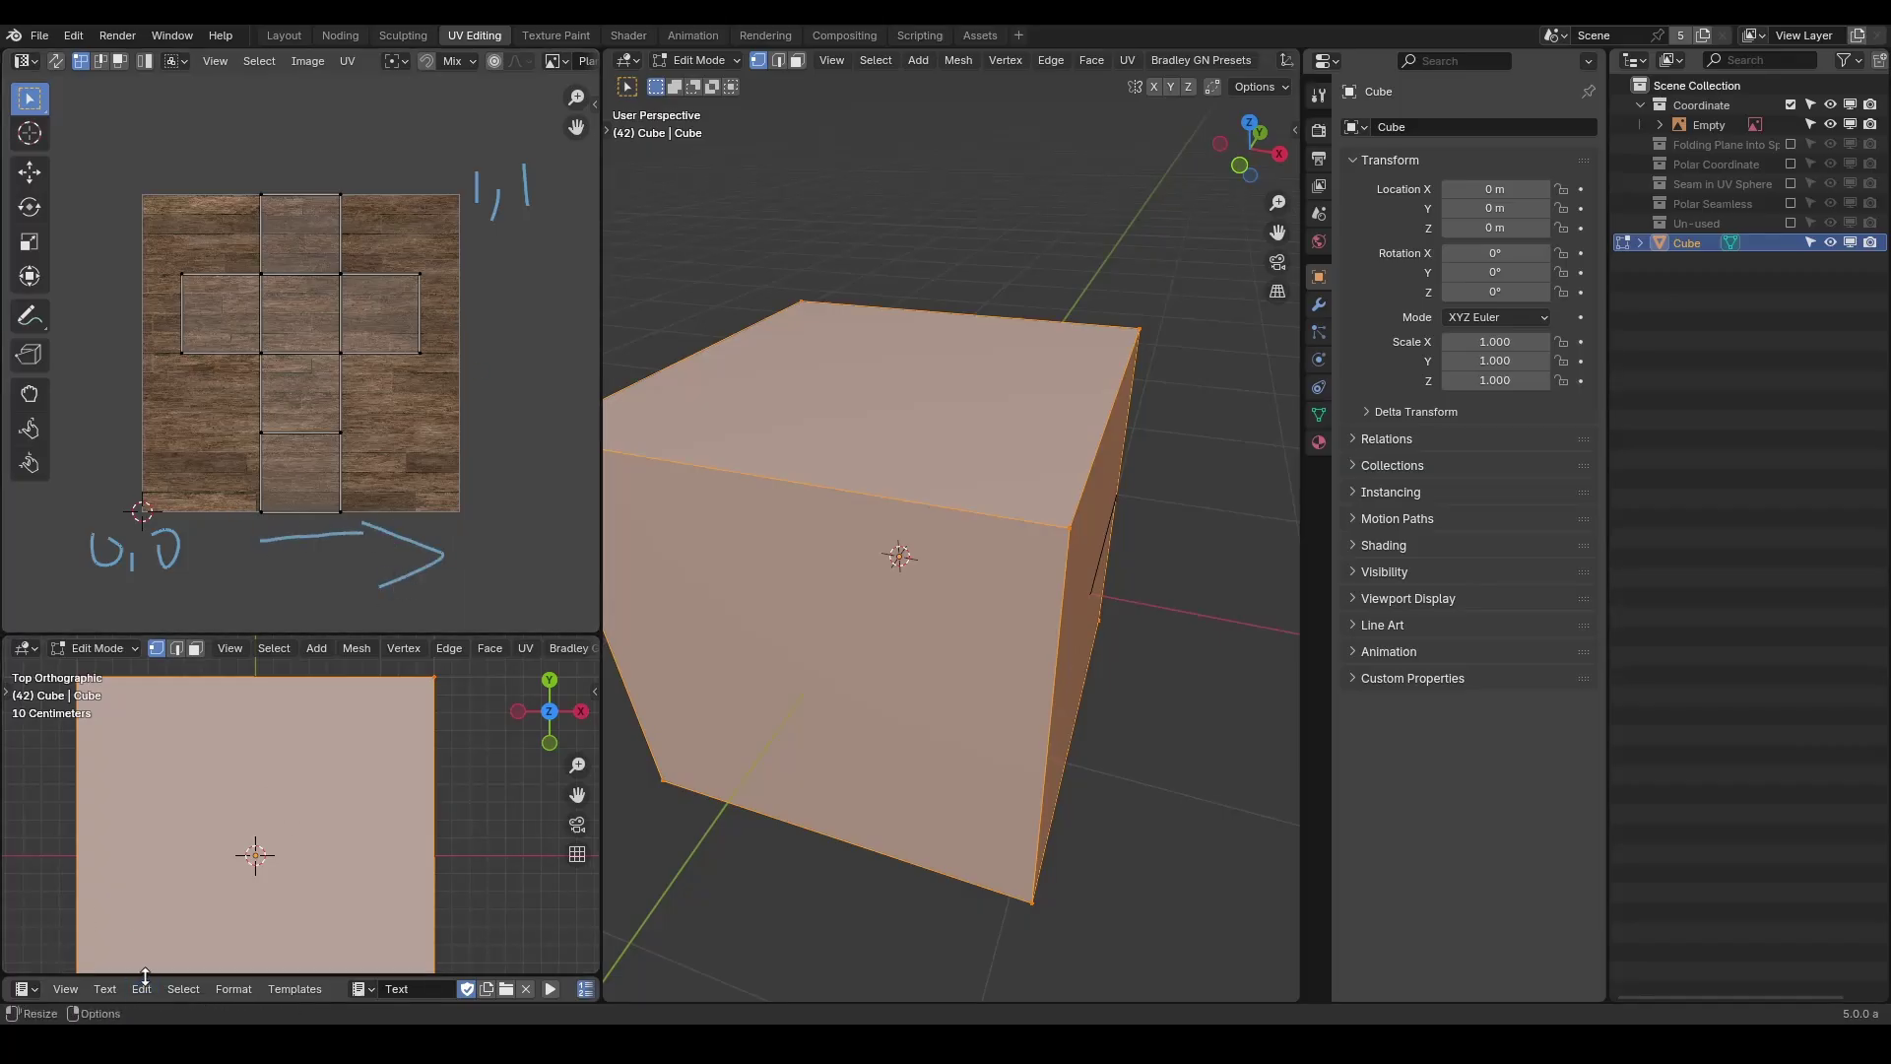
Enlarge the text notes and add a 'Polar / SPherical' line, then leave Edit Mode.
{"action": "left_click_drag", "start_coordinate": [143, 979], "coordinate": [149, 734]}
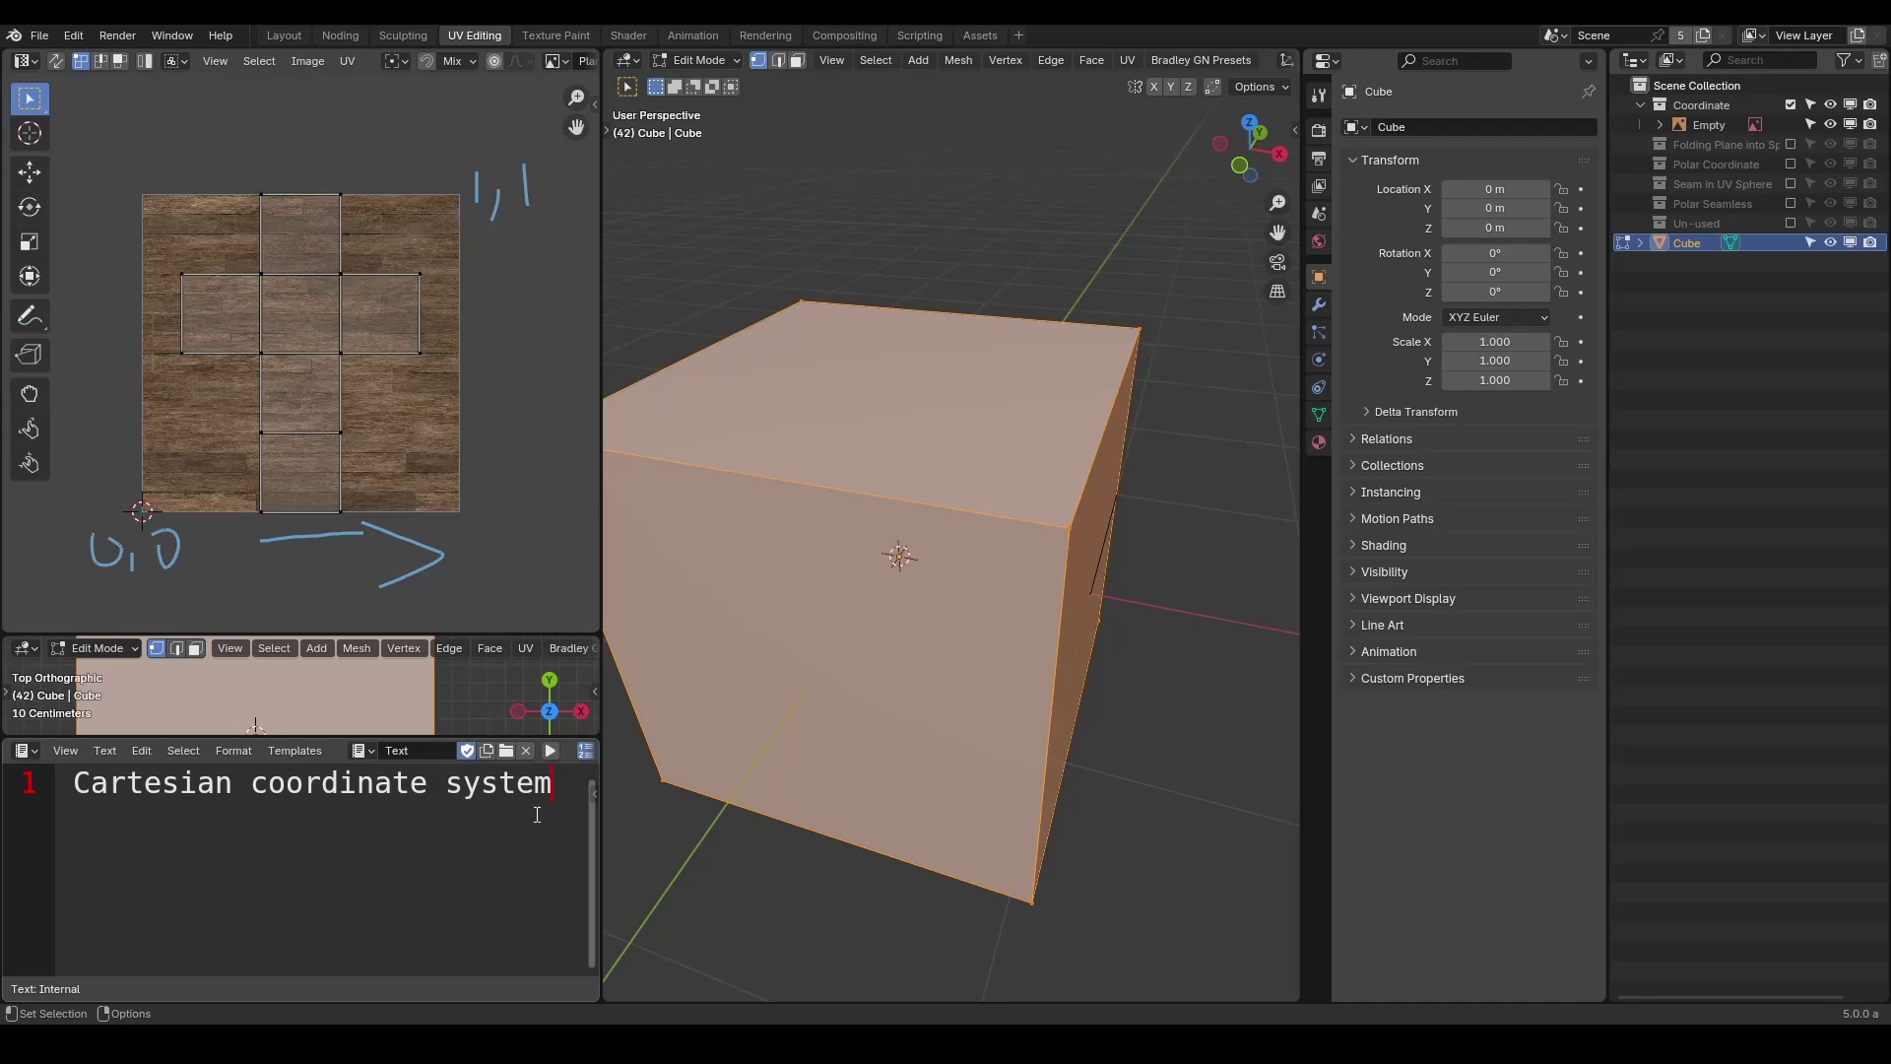
{"action": "key", "text": "Return"}
{"action": "key", "text": "Return"}
{"action": "type", "text": "Polar / SPherical"}
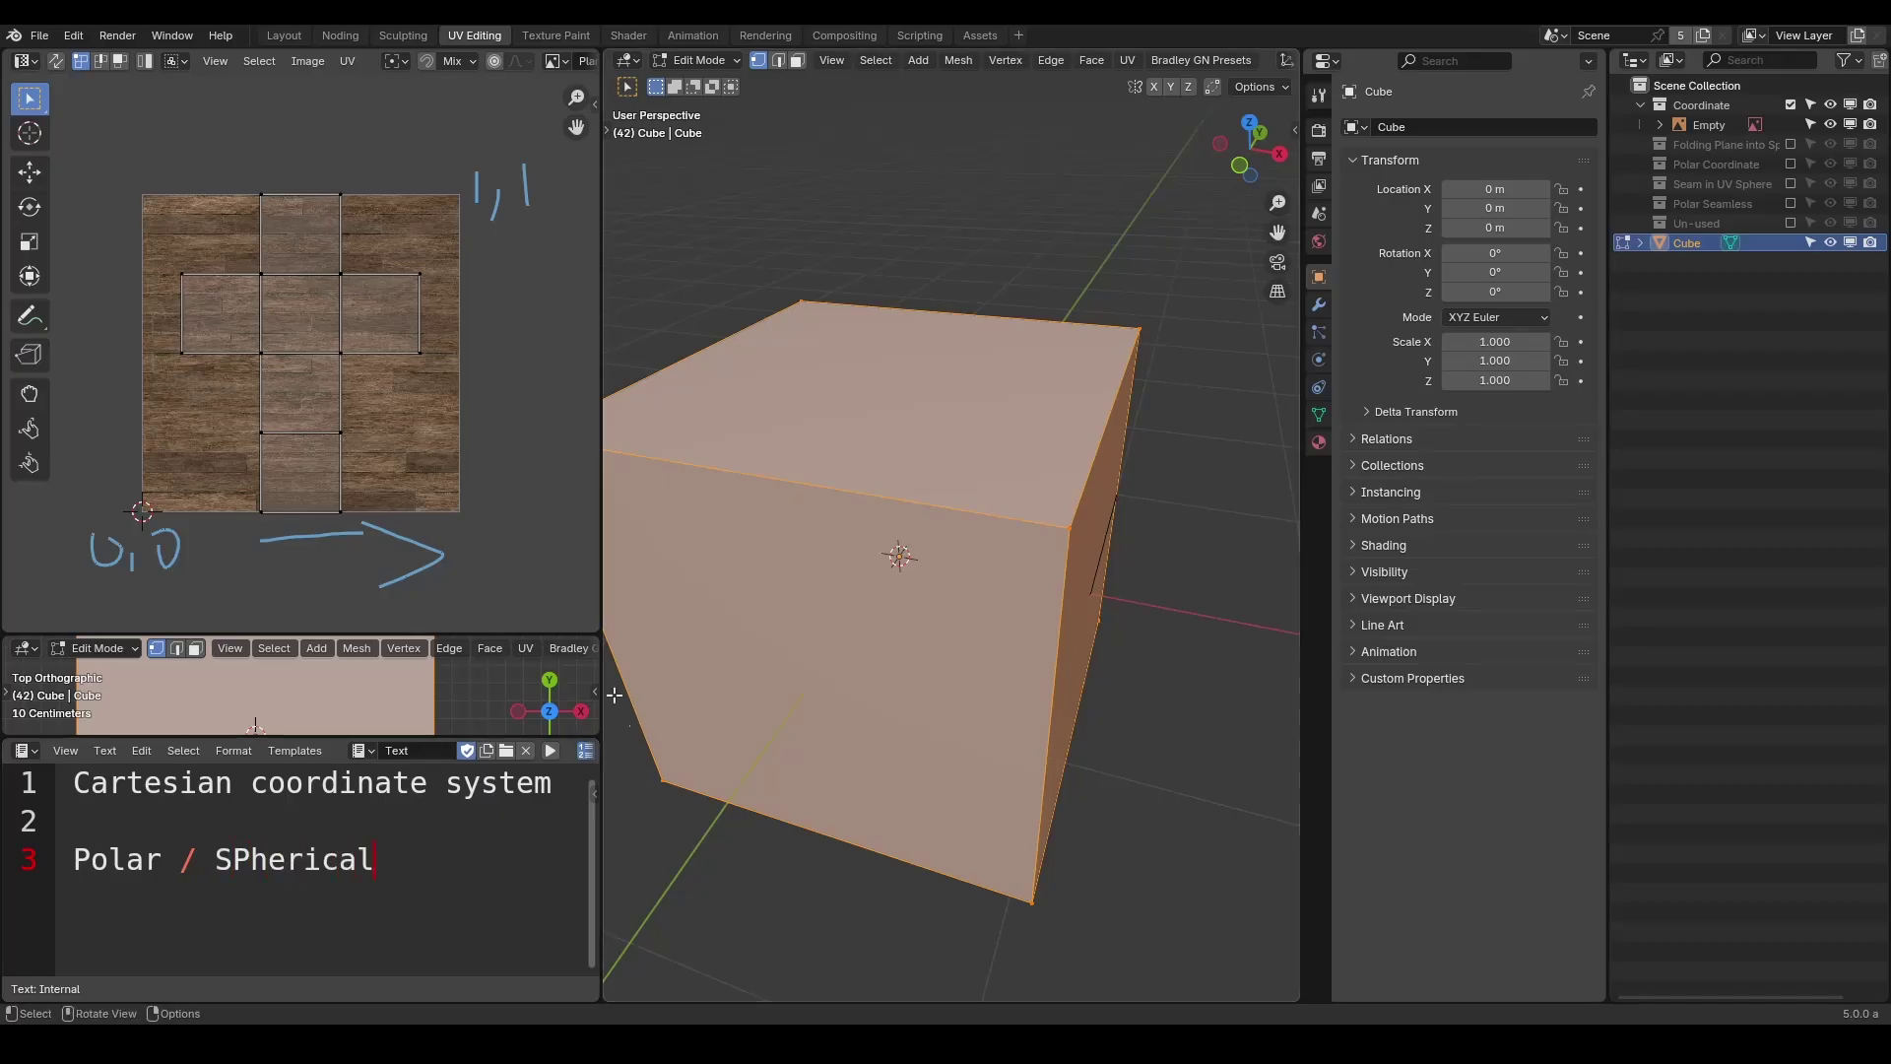
{"action": "key", "text": "Tab"}
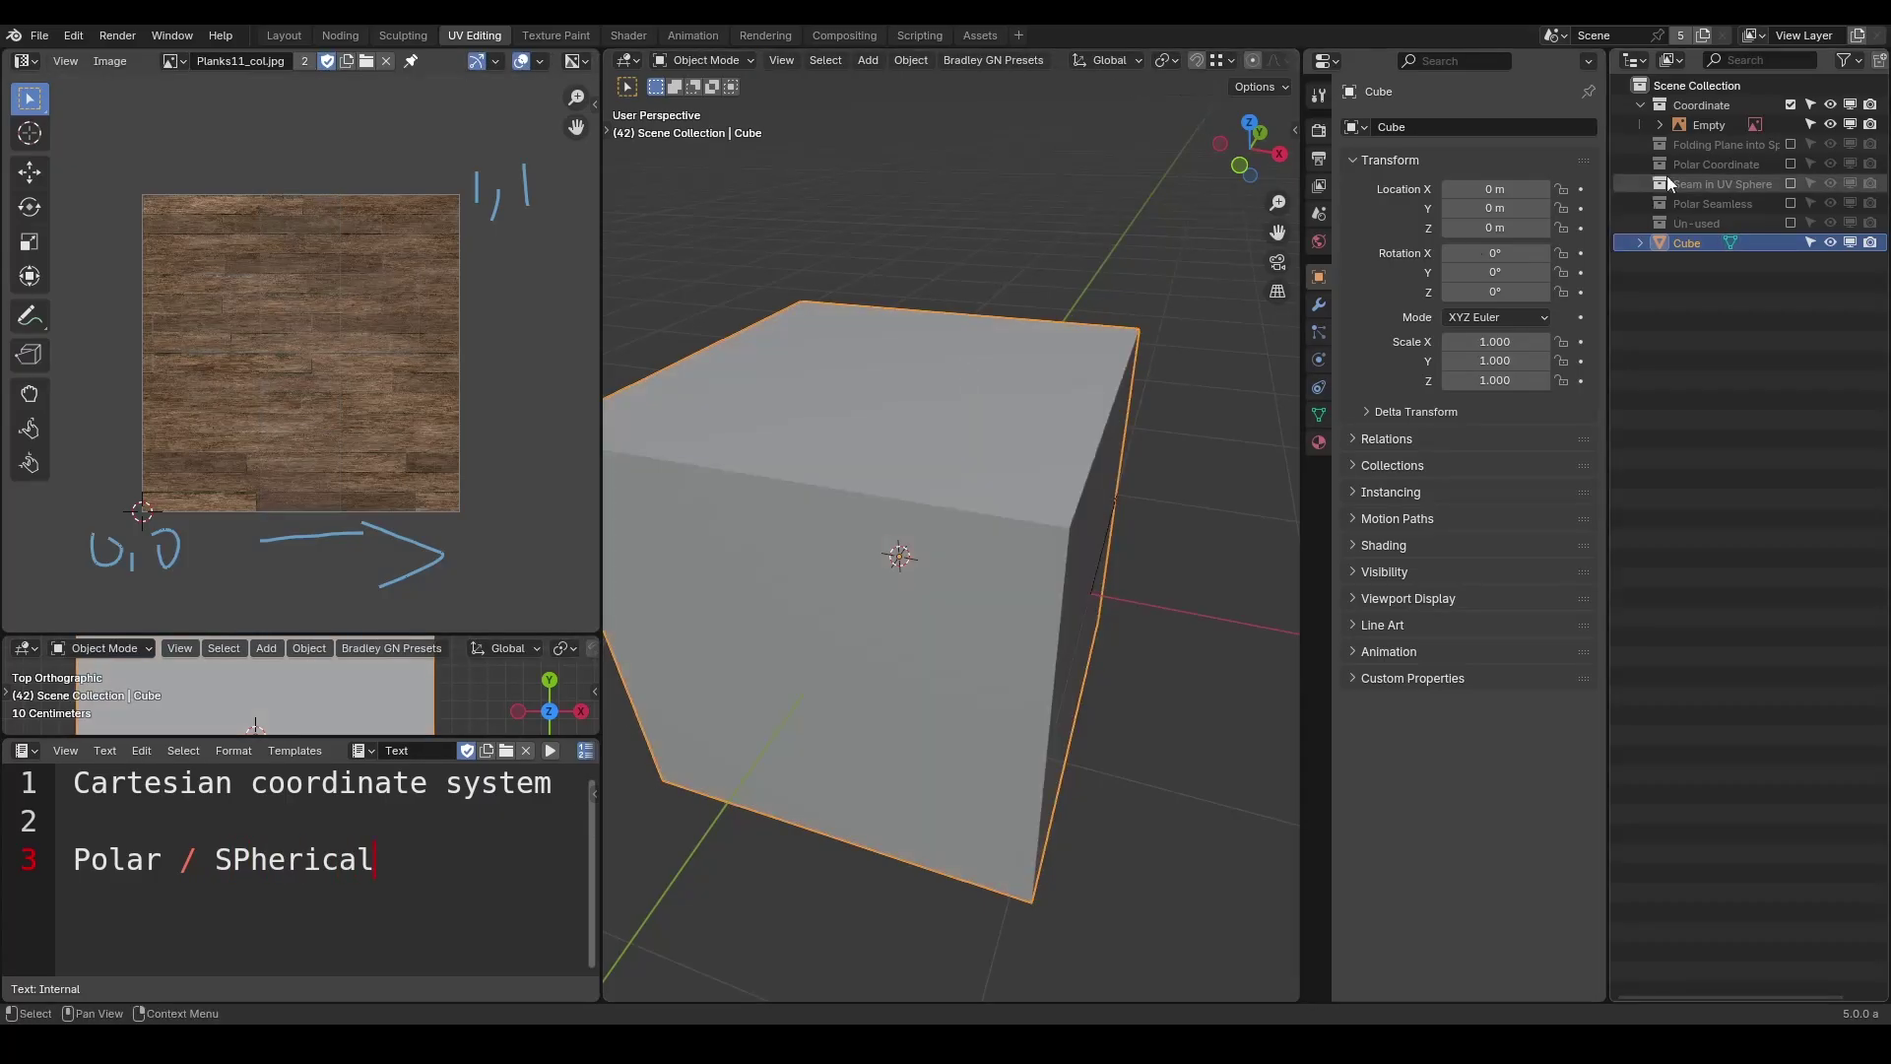
Exclude Coordinate, hide the cube, and select the Folding Plane into Sphere plane.
{"action": "left_click", "coordinate": [1790, 104]}
{"action": "left_click", "coordinate": [1850, 223]}
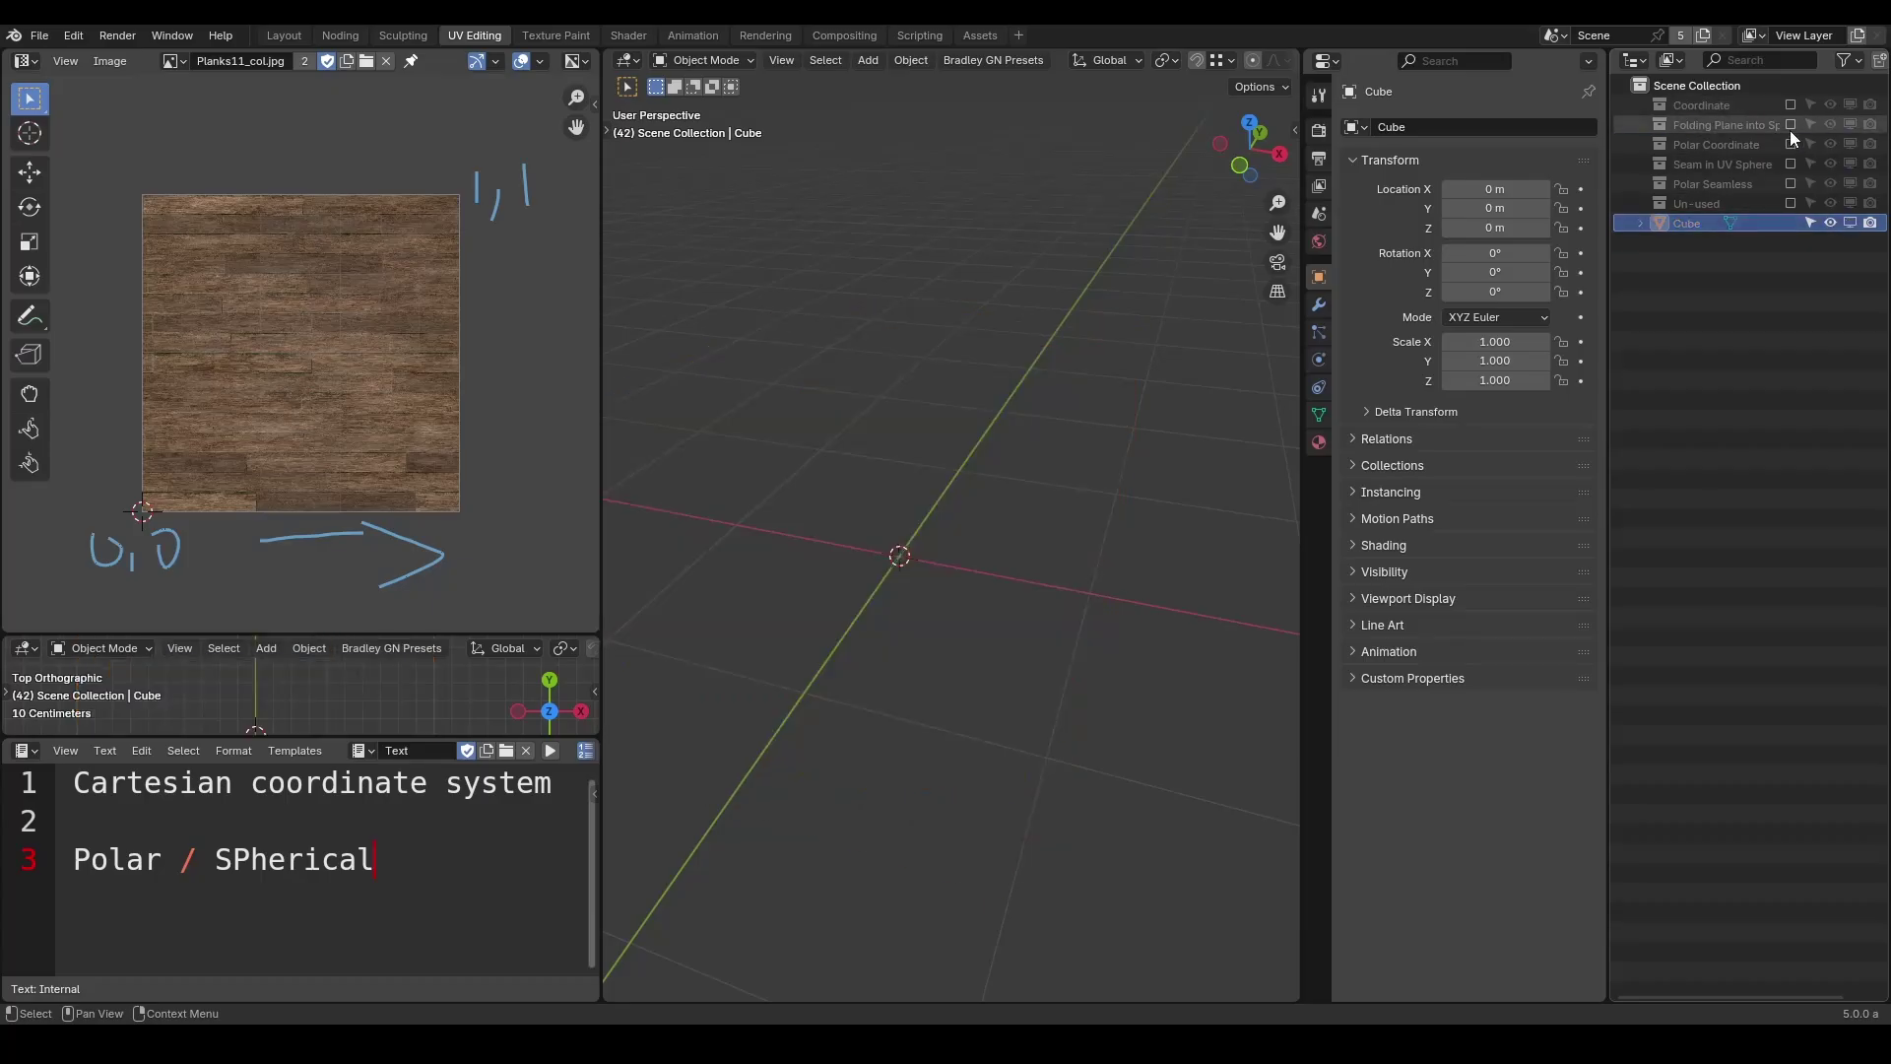
{"action": "left_click", "coordinate": [1791, 126]}
{"action": "left_click", "coordinate": [1712, 144]}
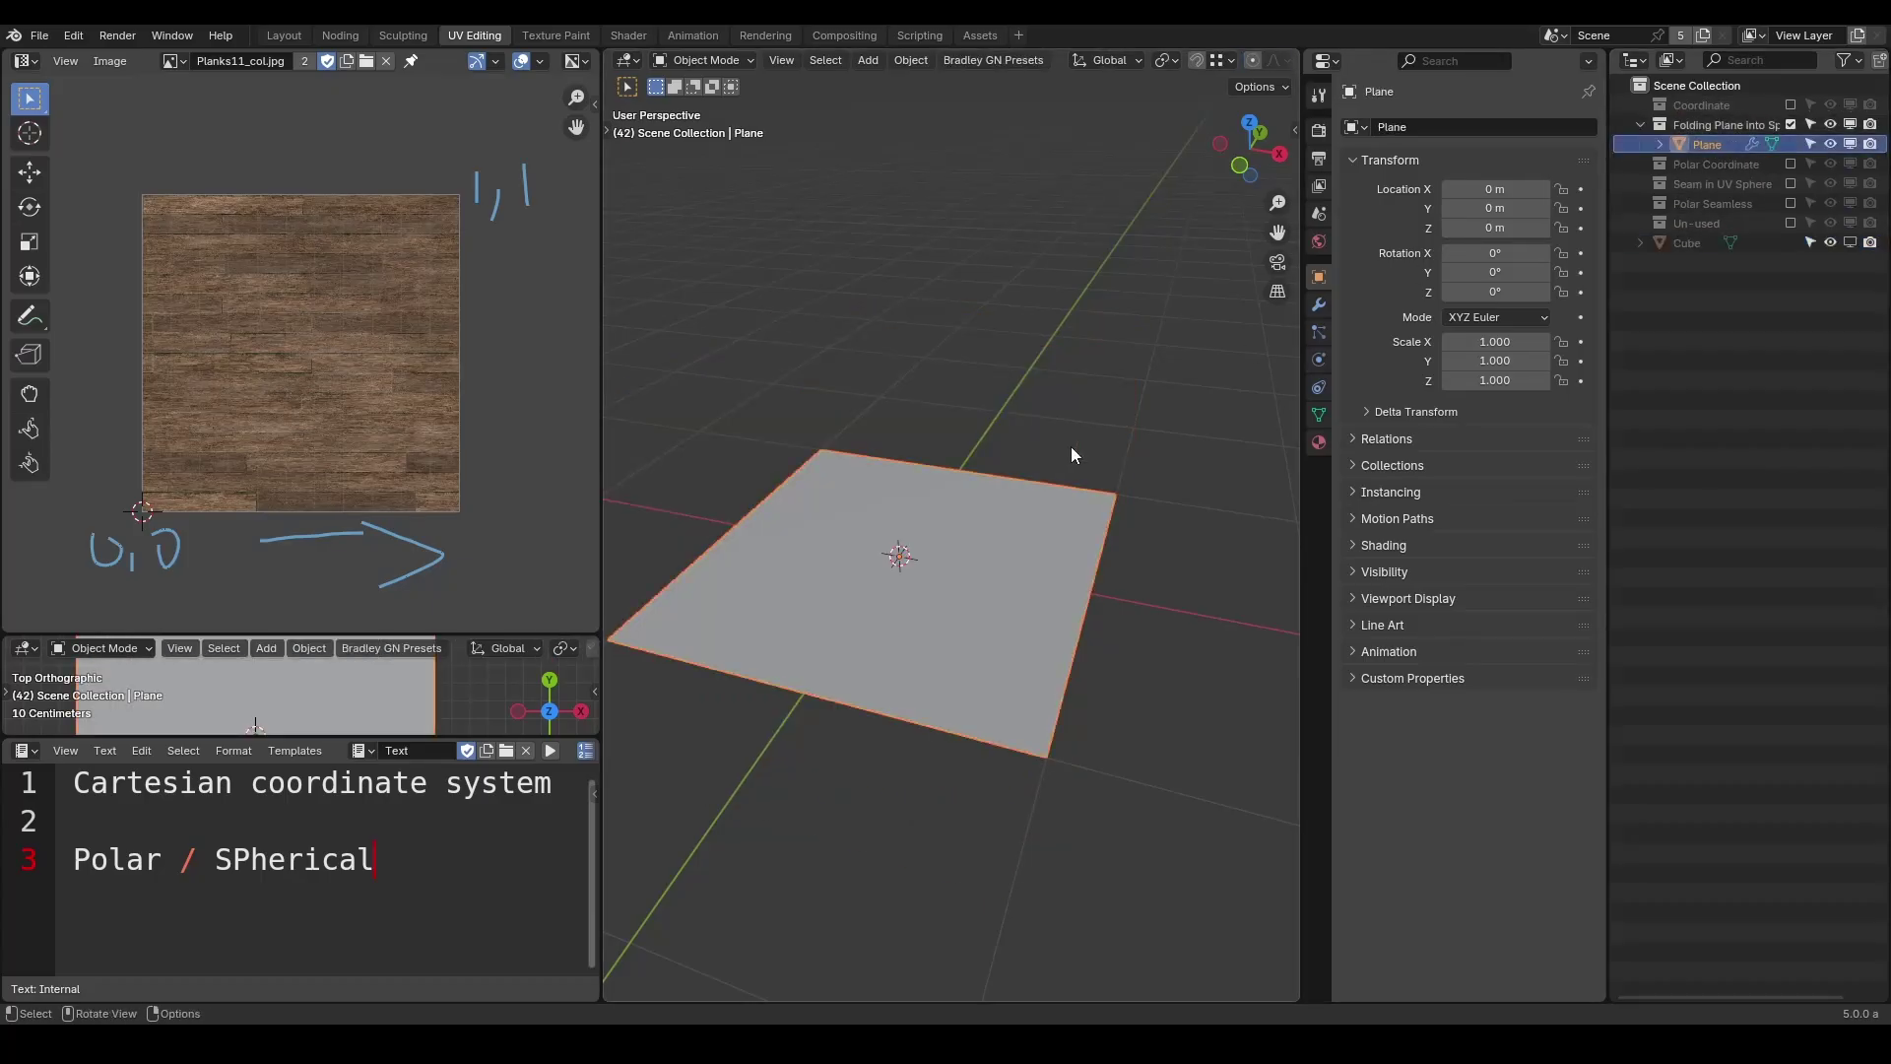
Set G_Bend Offset X 0.5 and Angle -6.283 for a full disc, then show Polar Coordinate.
{"action": "left_click", "coordinate": [1319, 304]}
{"action": "left_click_drag", "start_coordinate": [1483, 340], "coordinate": [1517, 340]}
{"action": "left_click_drag", "start_coordinate": [1498, 263], "coordinate": [1438, 263]}
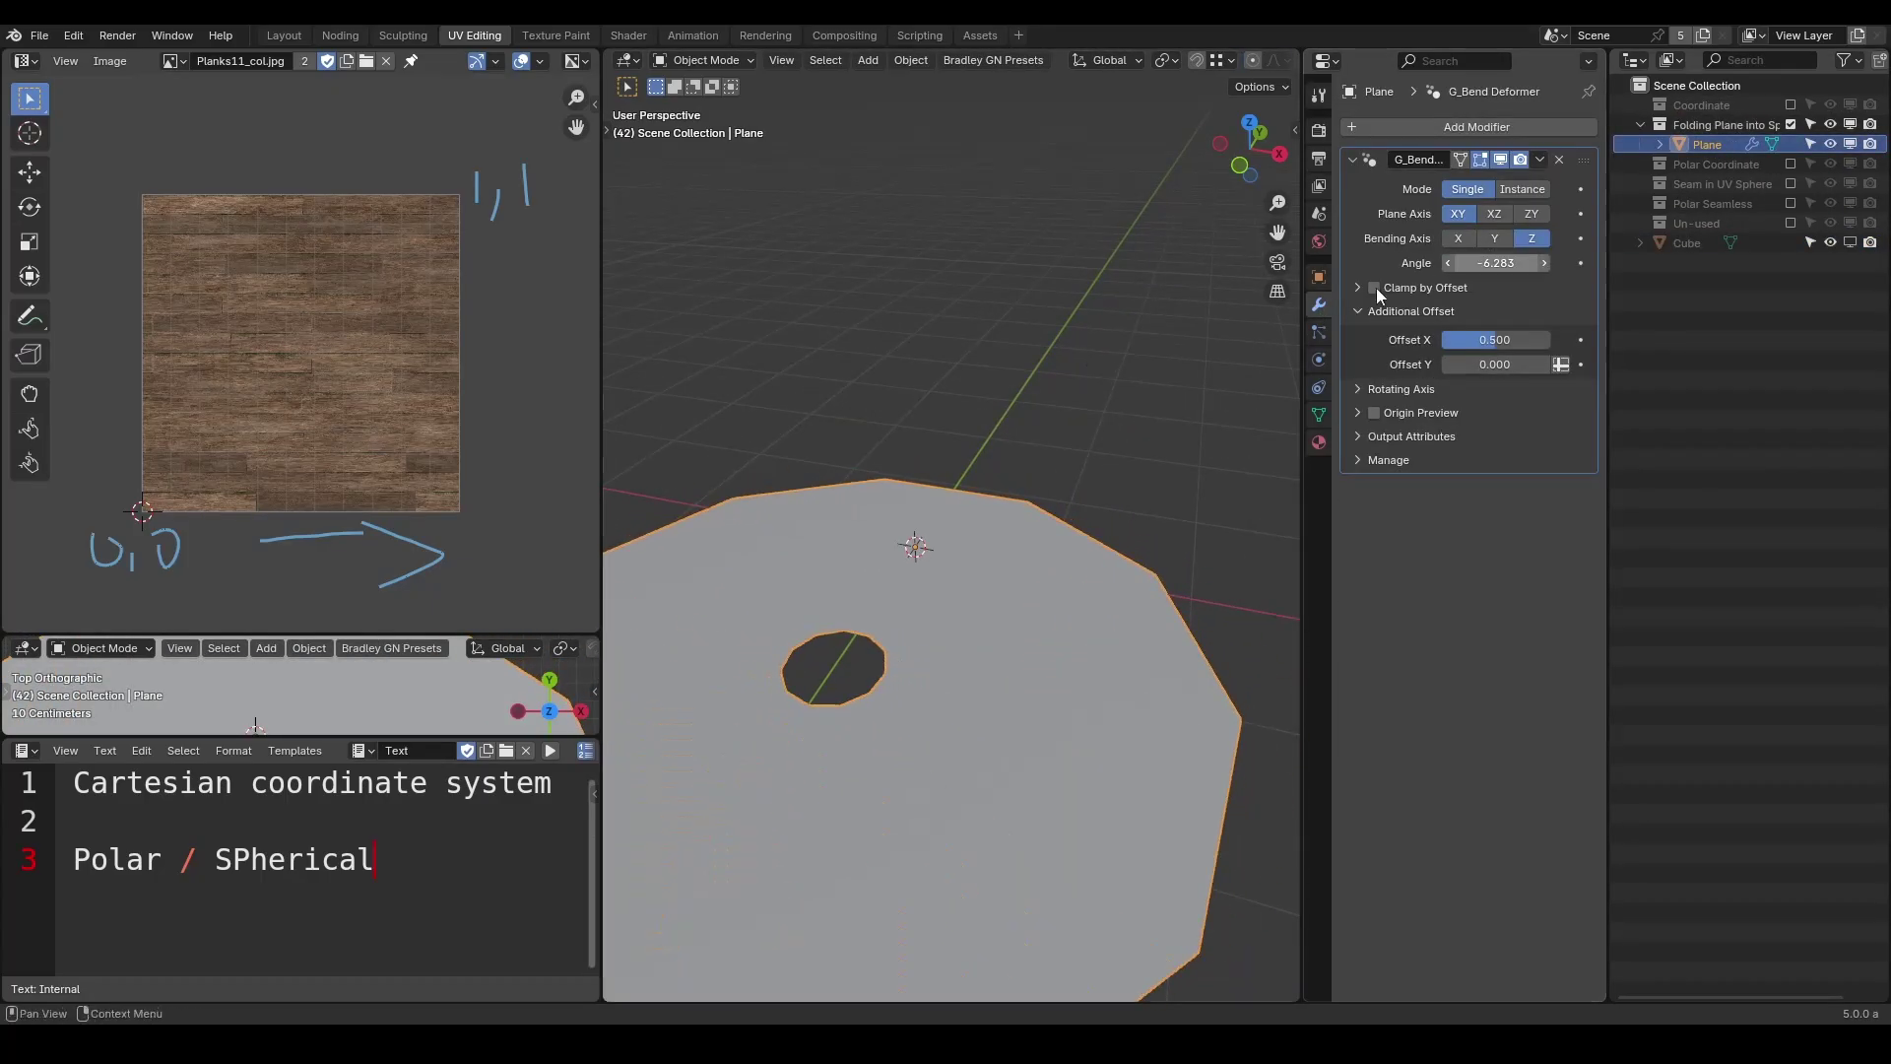
{"action": "scroll", "coordinate": [860, 445], "scroll_direction": "down", "scroll_amount": 3}
{"action": "middle_click_drag", "start_coordinate": [860, 446], "coordinate": [875, 502]}
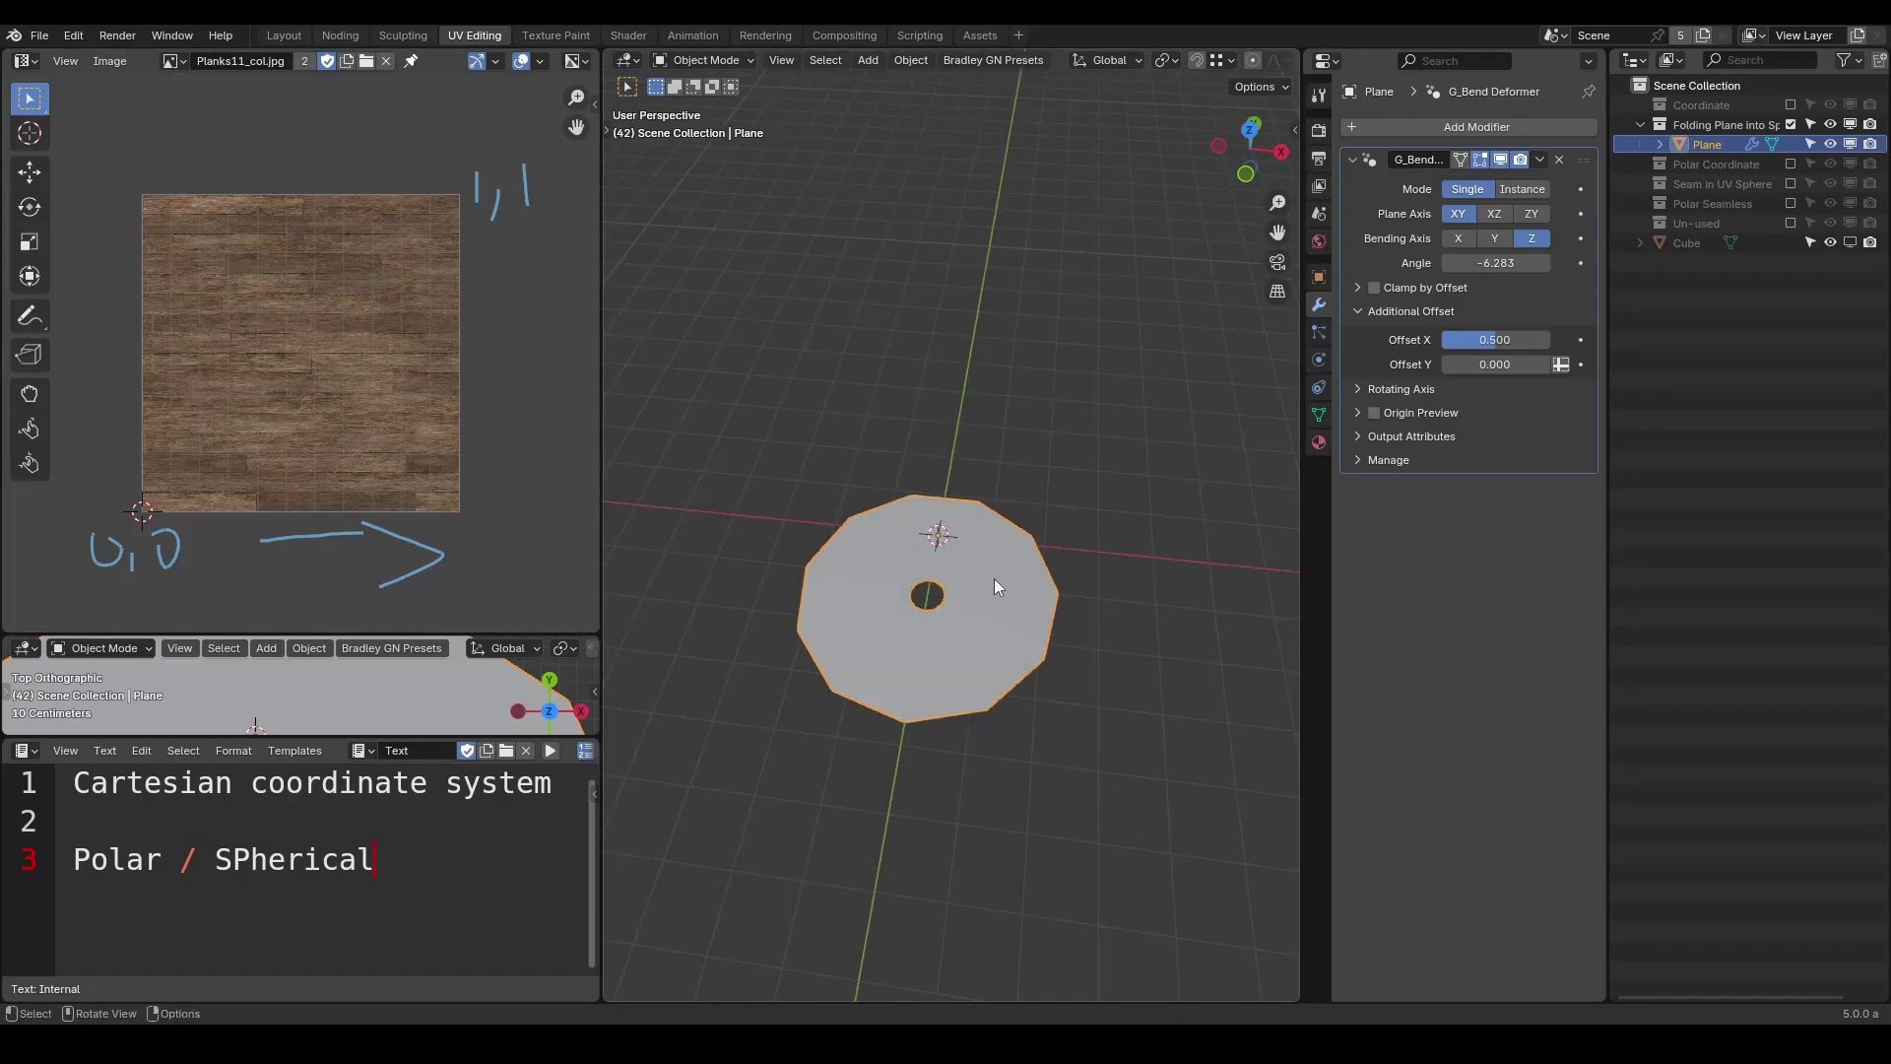
{"action": "left_click", "coordinate": [1792, 126]}
{"action": "left_click", "coordinate": [1793, 142]}
In the Shading workspace with rendered view, open the plane's Polar Coordinate node group.
{"action": "left_click", "coordinate": [629, 36]}
{"action": "key", "text": "z"}
{"action": "left_click", "coordinate": [1296, 380]}
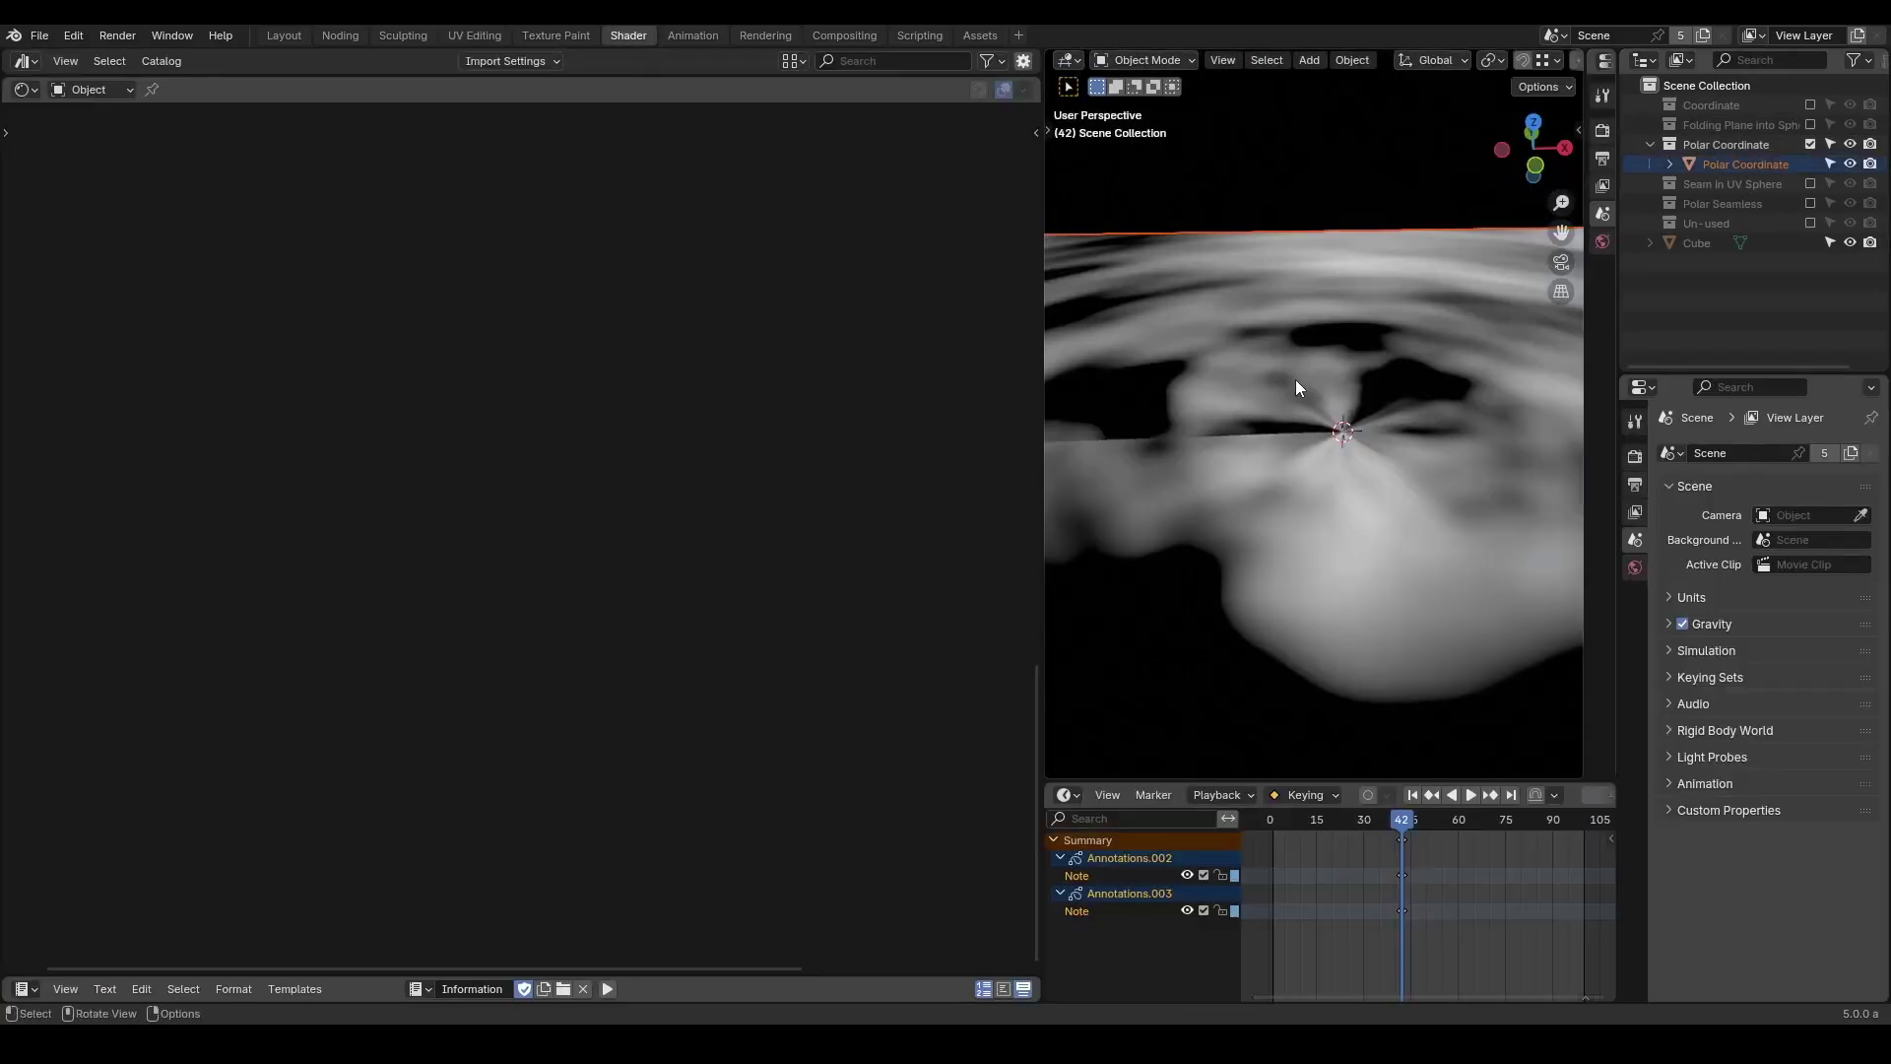
{"action": "left_click", "coordinate": [1296, 380]}
{"action": "scroll", "coordinate": [1296, 380], "scroll_direction": "down", "scroll_amount": 2}
{"action": "scroll", "coordinate": [427, 576], "scroll_direction": "up", "scroll_amount": 6}
{"action": "left_click", "coordinate": [506, 453]}
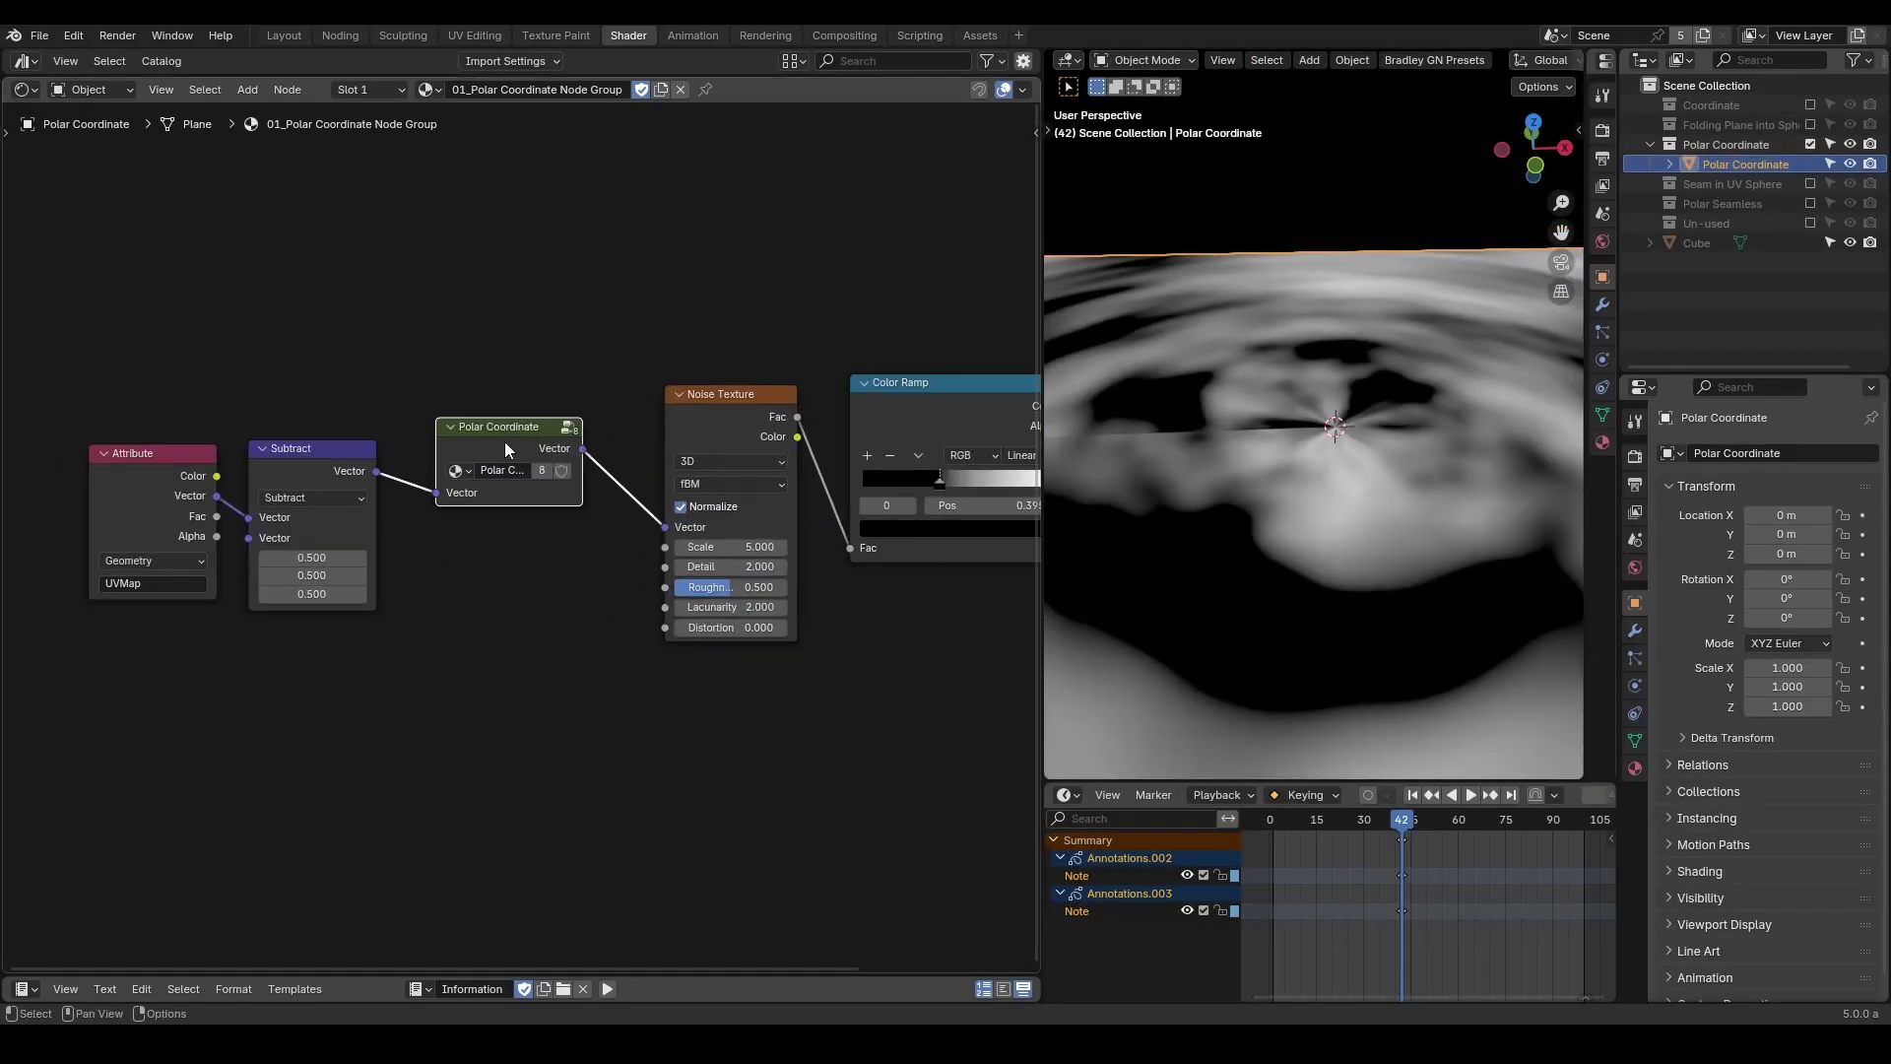
{"action": "key", "text": "Tab"}
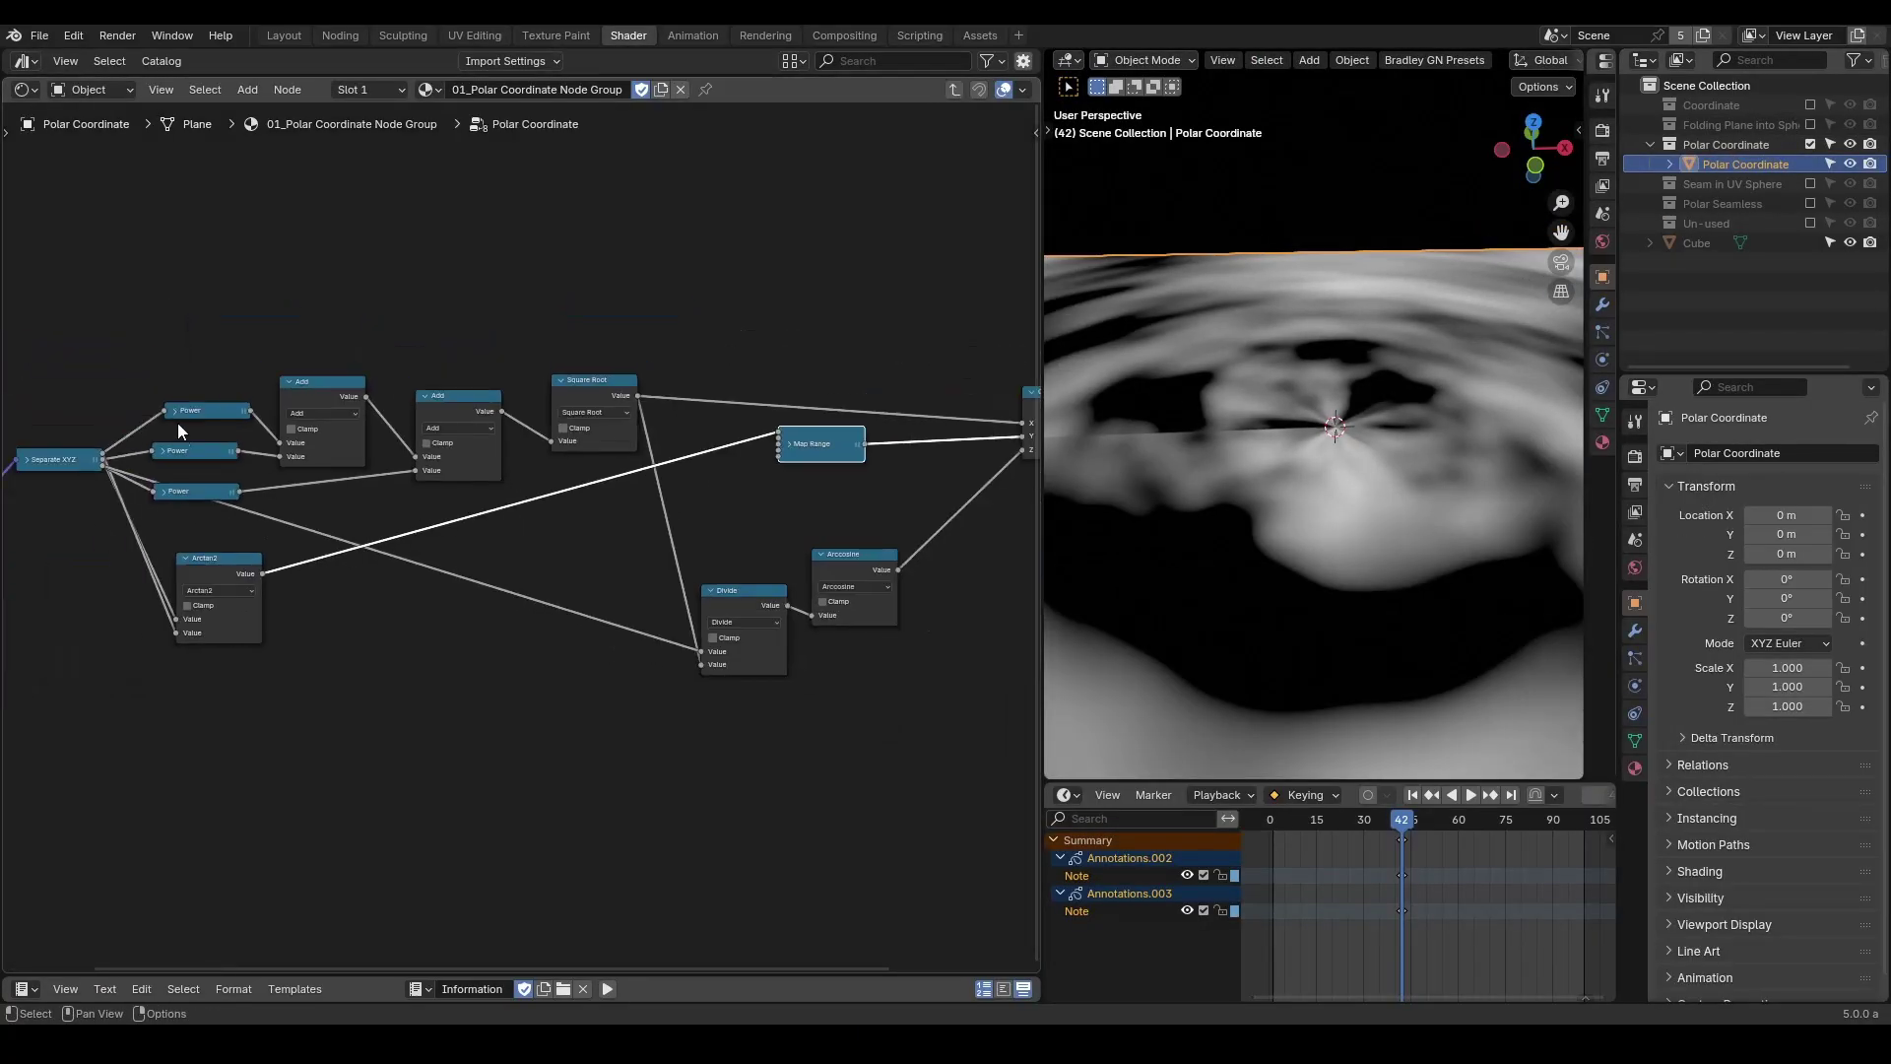
Expand the three Power nodes and stack the top two up and left.
{"action": "middle_click_drag", "start_coordinate": [45, 464], "coordinate": [87, 459]}
{"action": "left_click", "coordinate": [69, 452]}
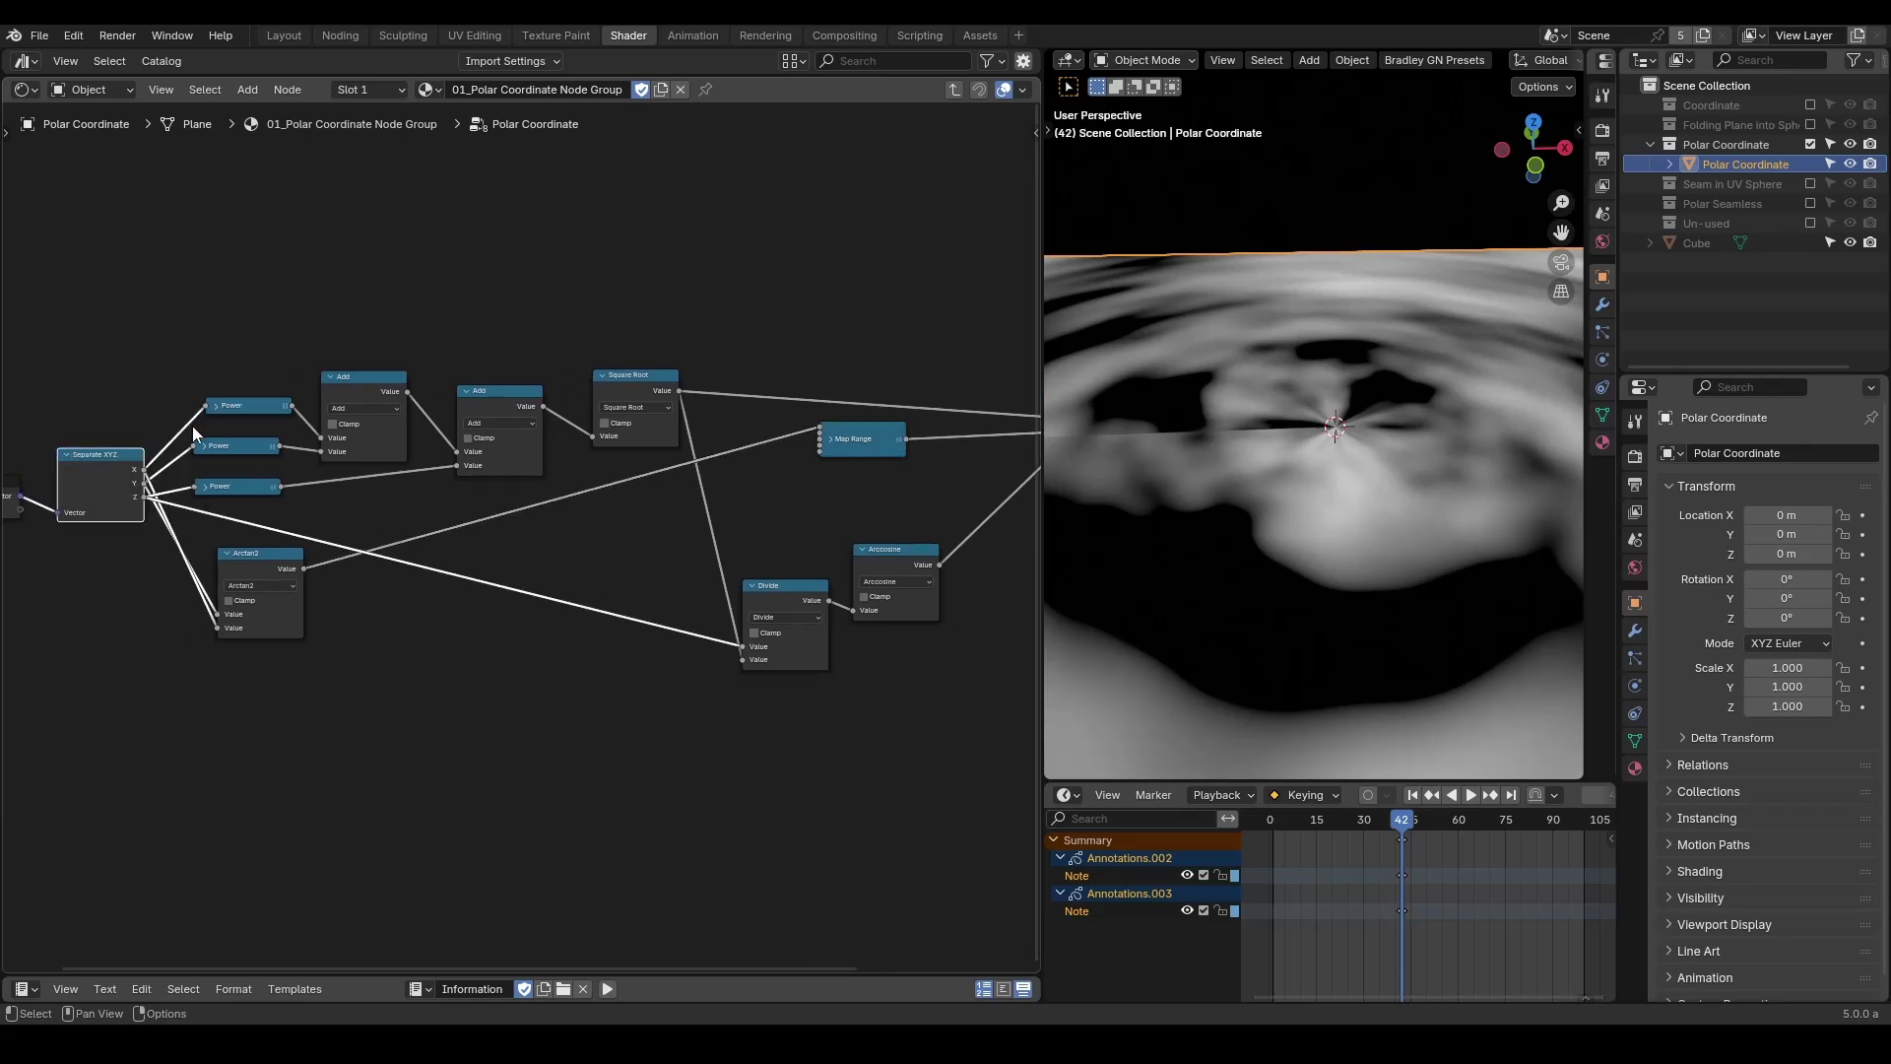
{"action": "left_click", "coordinate": [212, 407]}
{"action": "left_click_drag", "start_coordinate": [226, 406], "coordinate": [211, 340]}
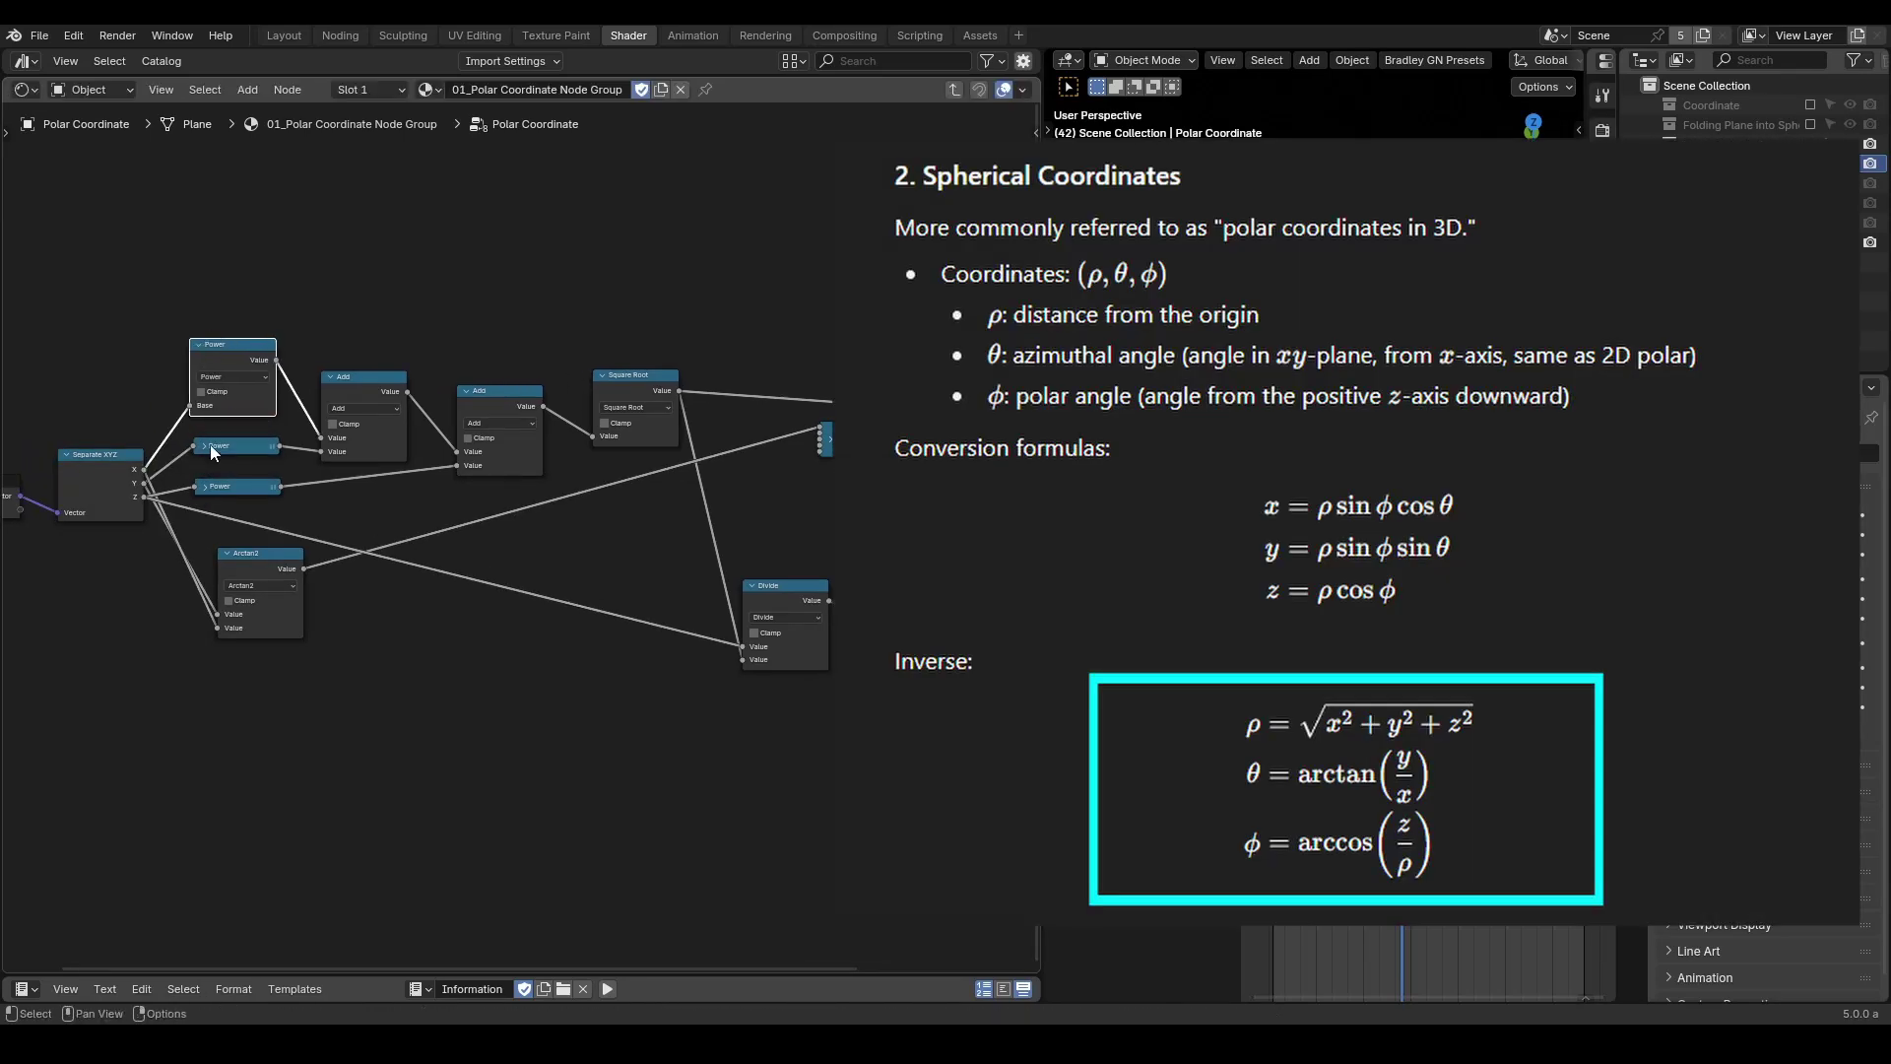
{"action": "left_click", "coordinate": [205, 446]}
{"action": "left_click_drag", "start_coordinate": [227, 446], "coordinate": [228, 402]}
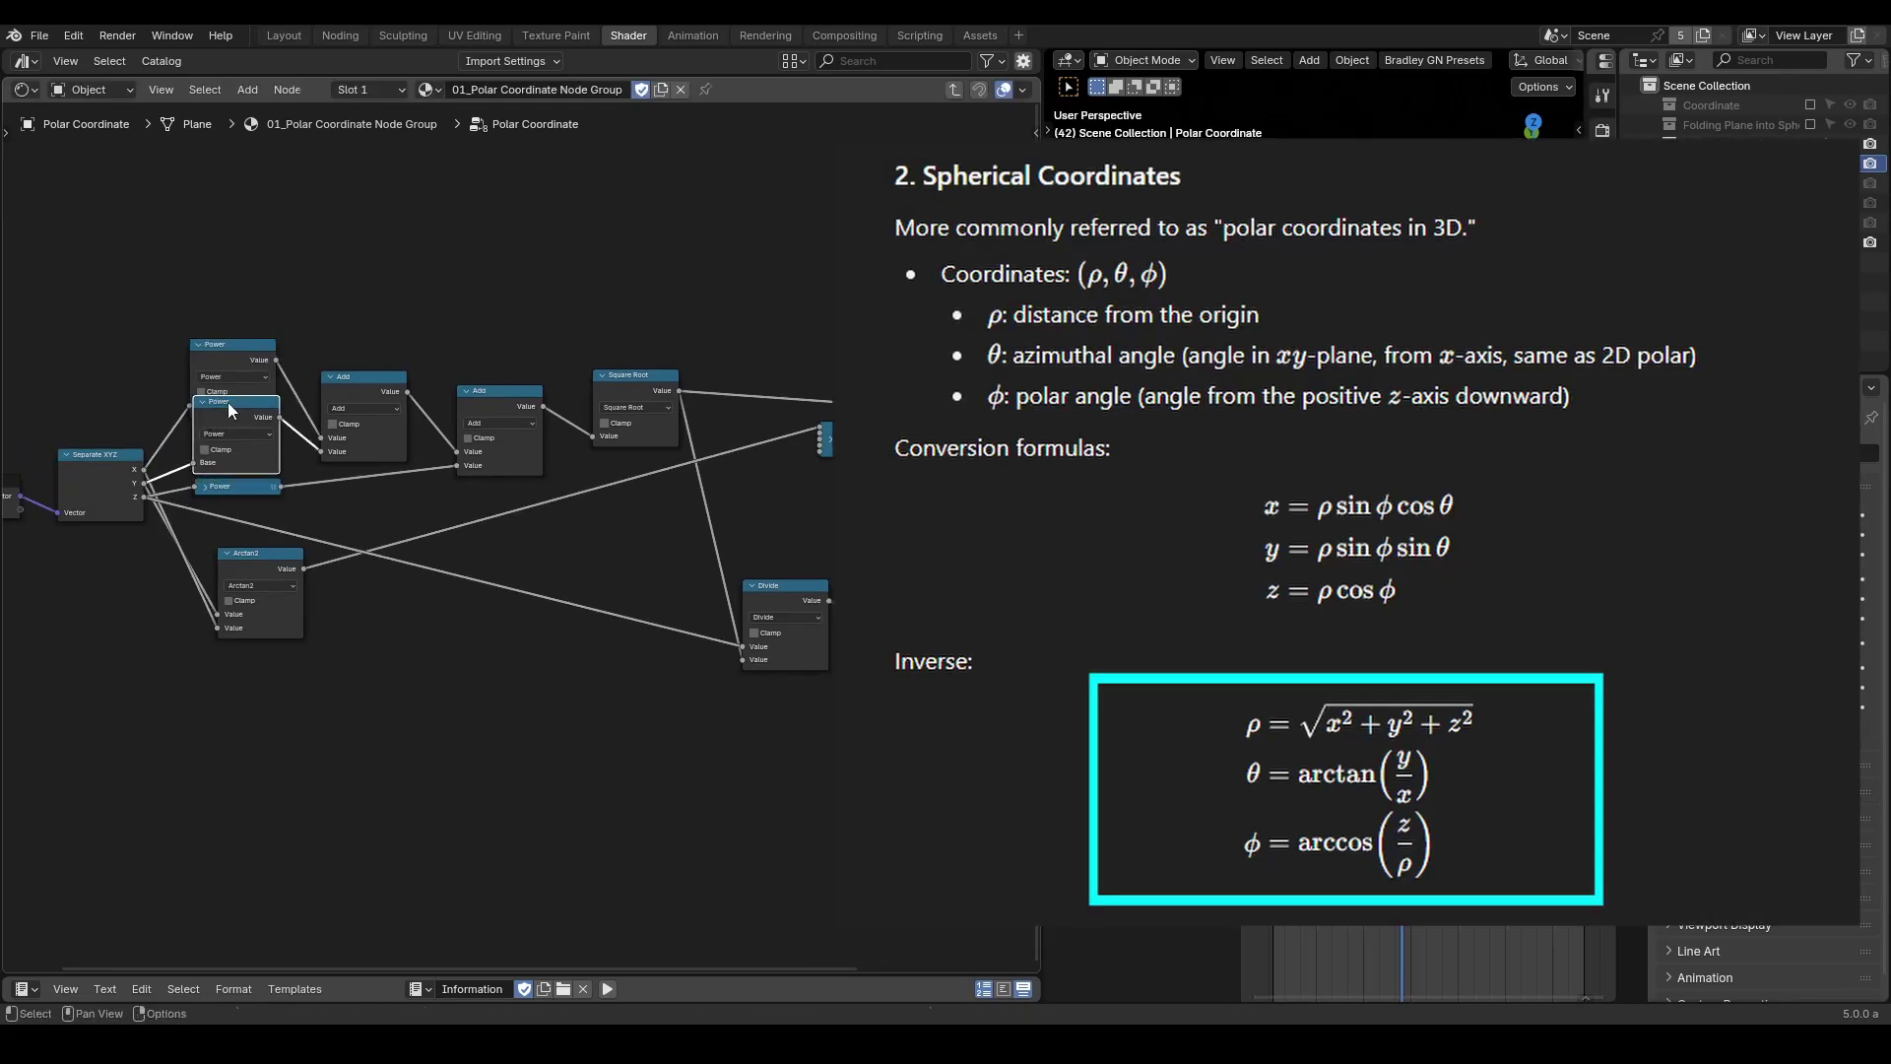
{"action": "left_click", "coordinate": [206, 486]}
Move Arctan2 down, Divide up-left, and Arccosine beside Divide.
{"action": "middle_click_drag", "start_coordinate": [564, 570], "coordinate": [528, 561]}
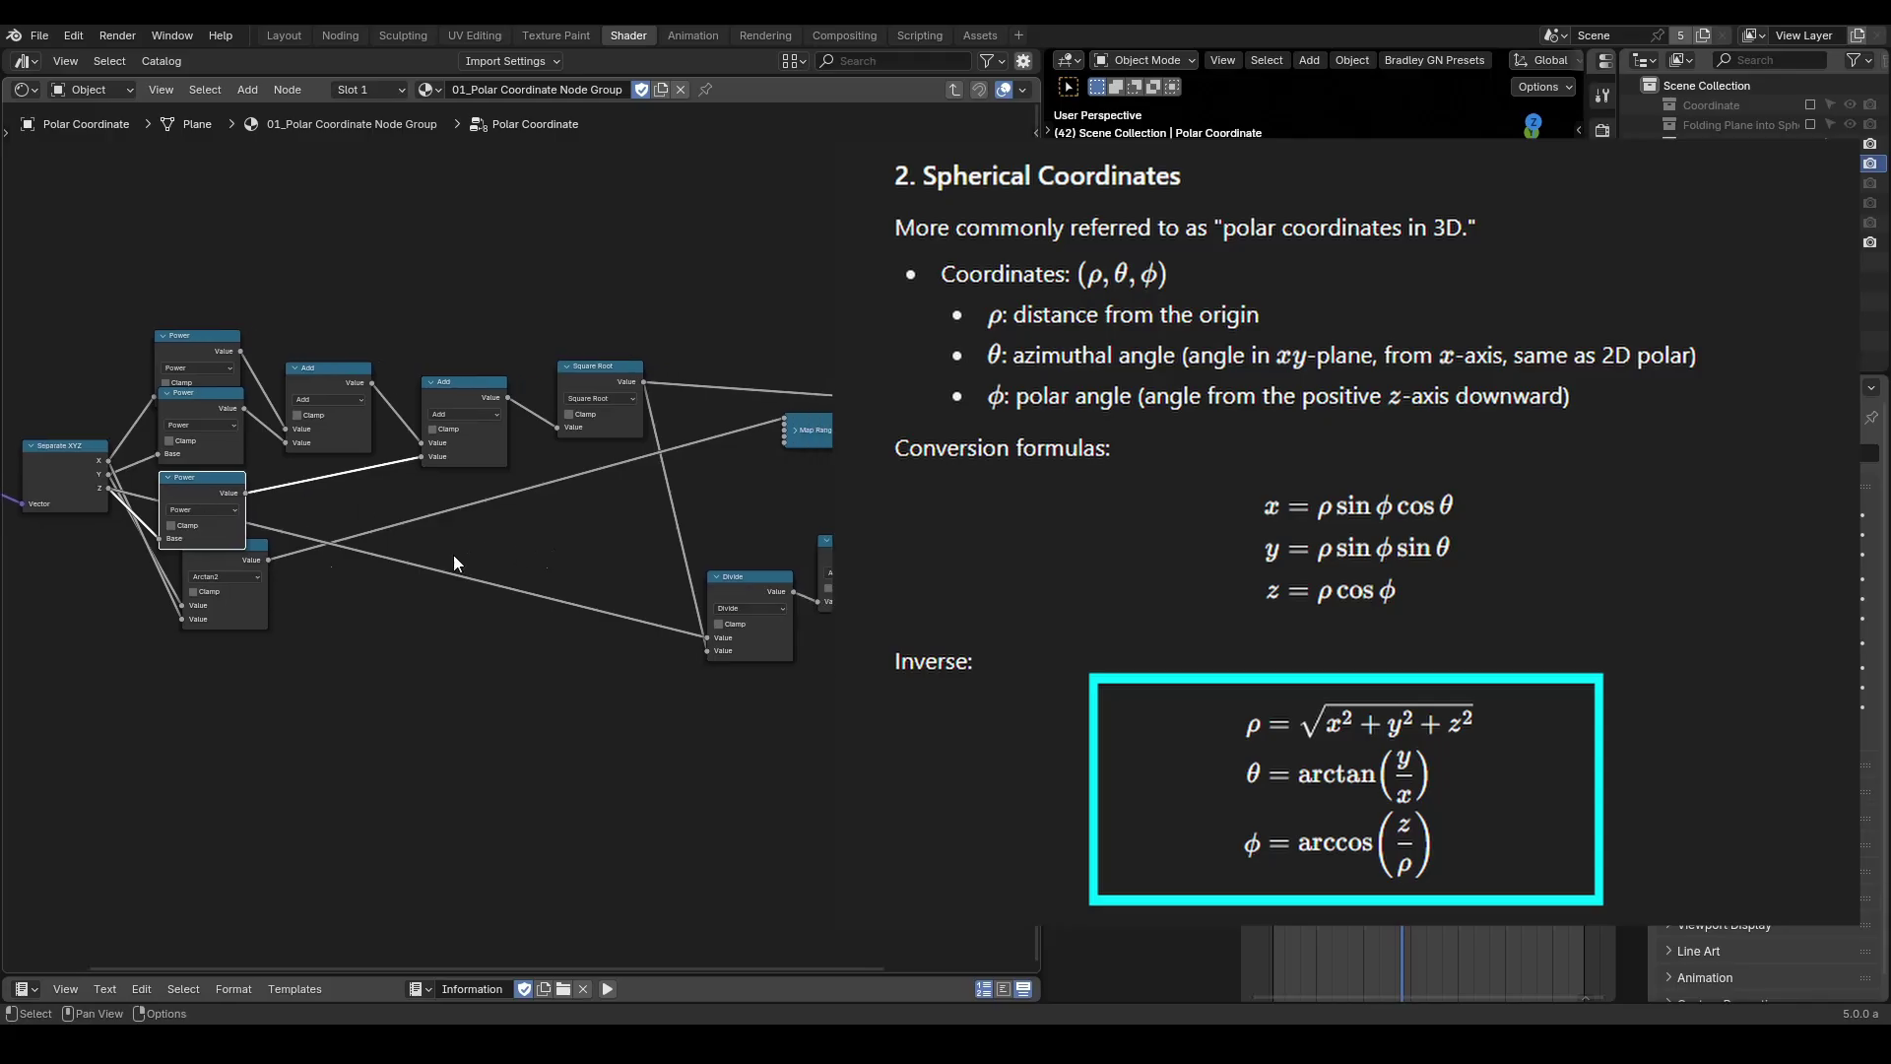
{"action": "left_click_drag", "start_coordinate": [219, 564], "coordinate": [215, 596]}
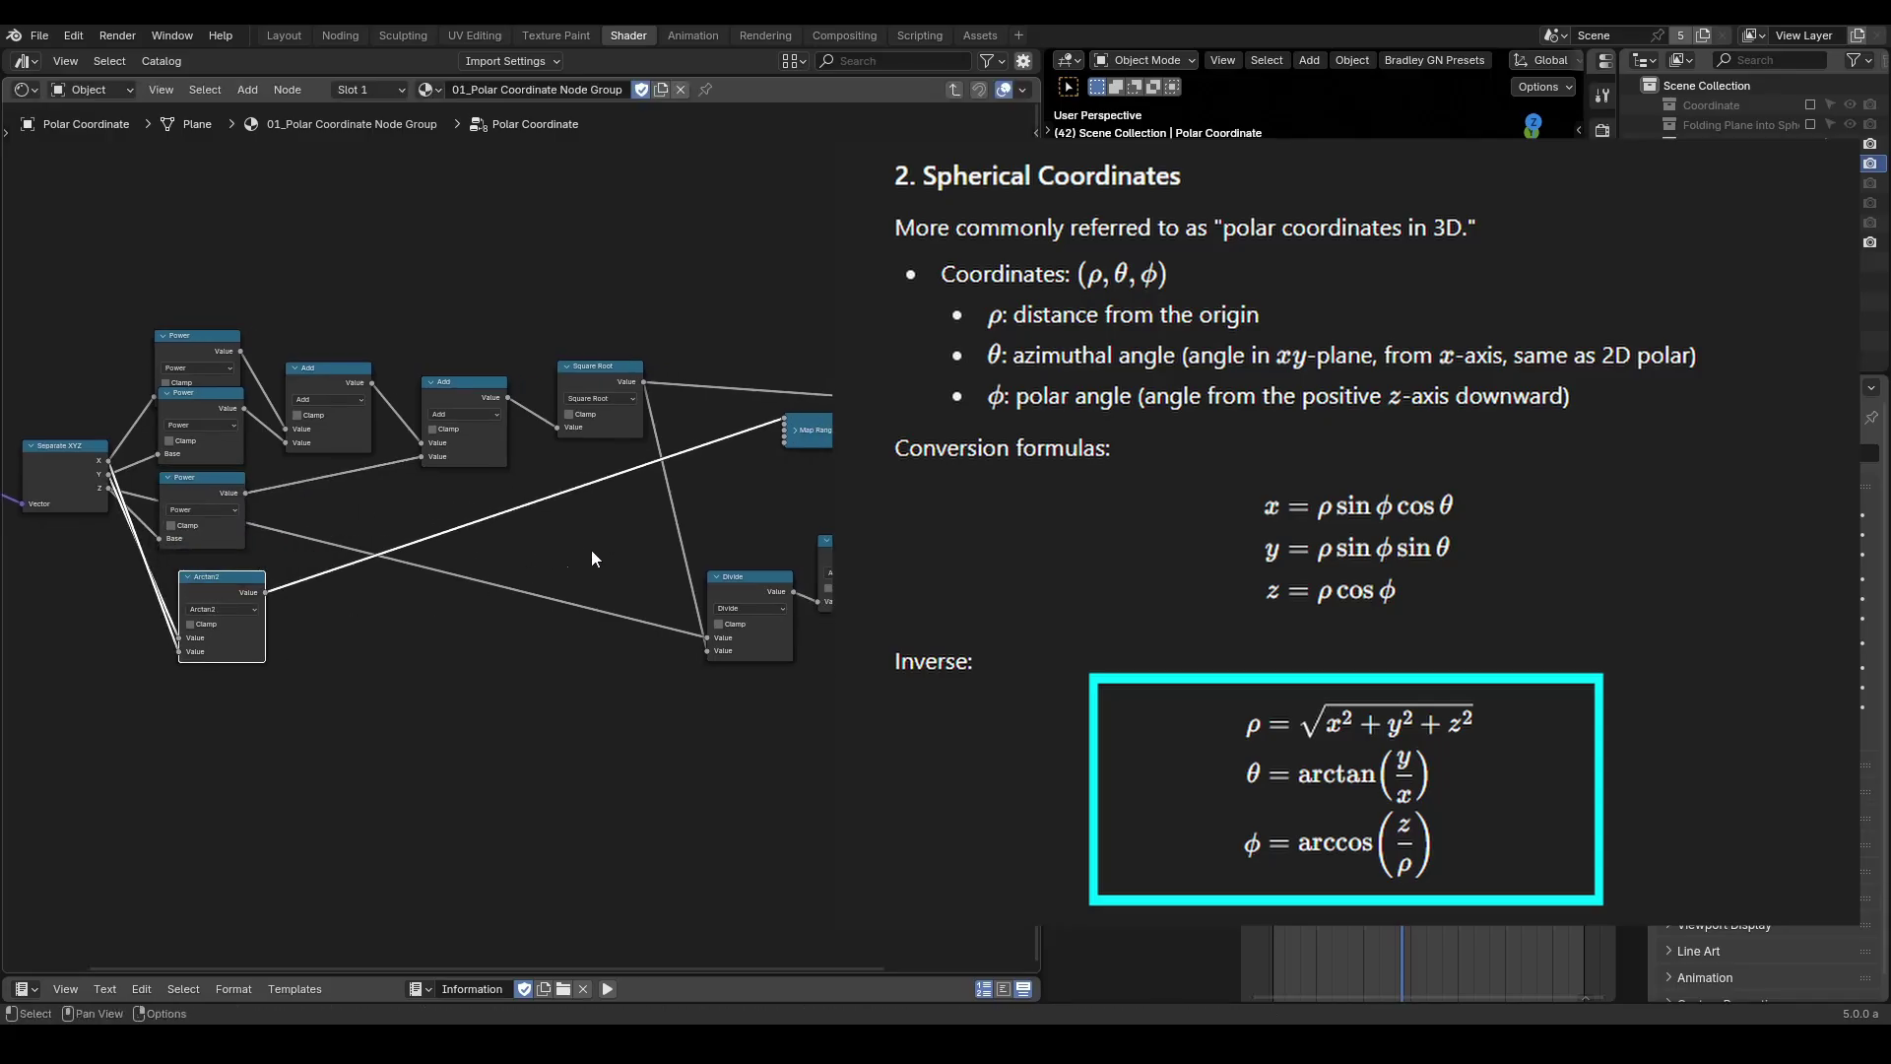
{"action": "middle_click_drag", "start_coordinate": [631, 527], "coordinate": [611, 518]}
{"action": "left_click_drag", "start_coordinate": [727, 582], "coordinate": [698, 565]}
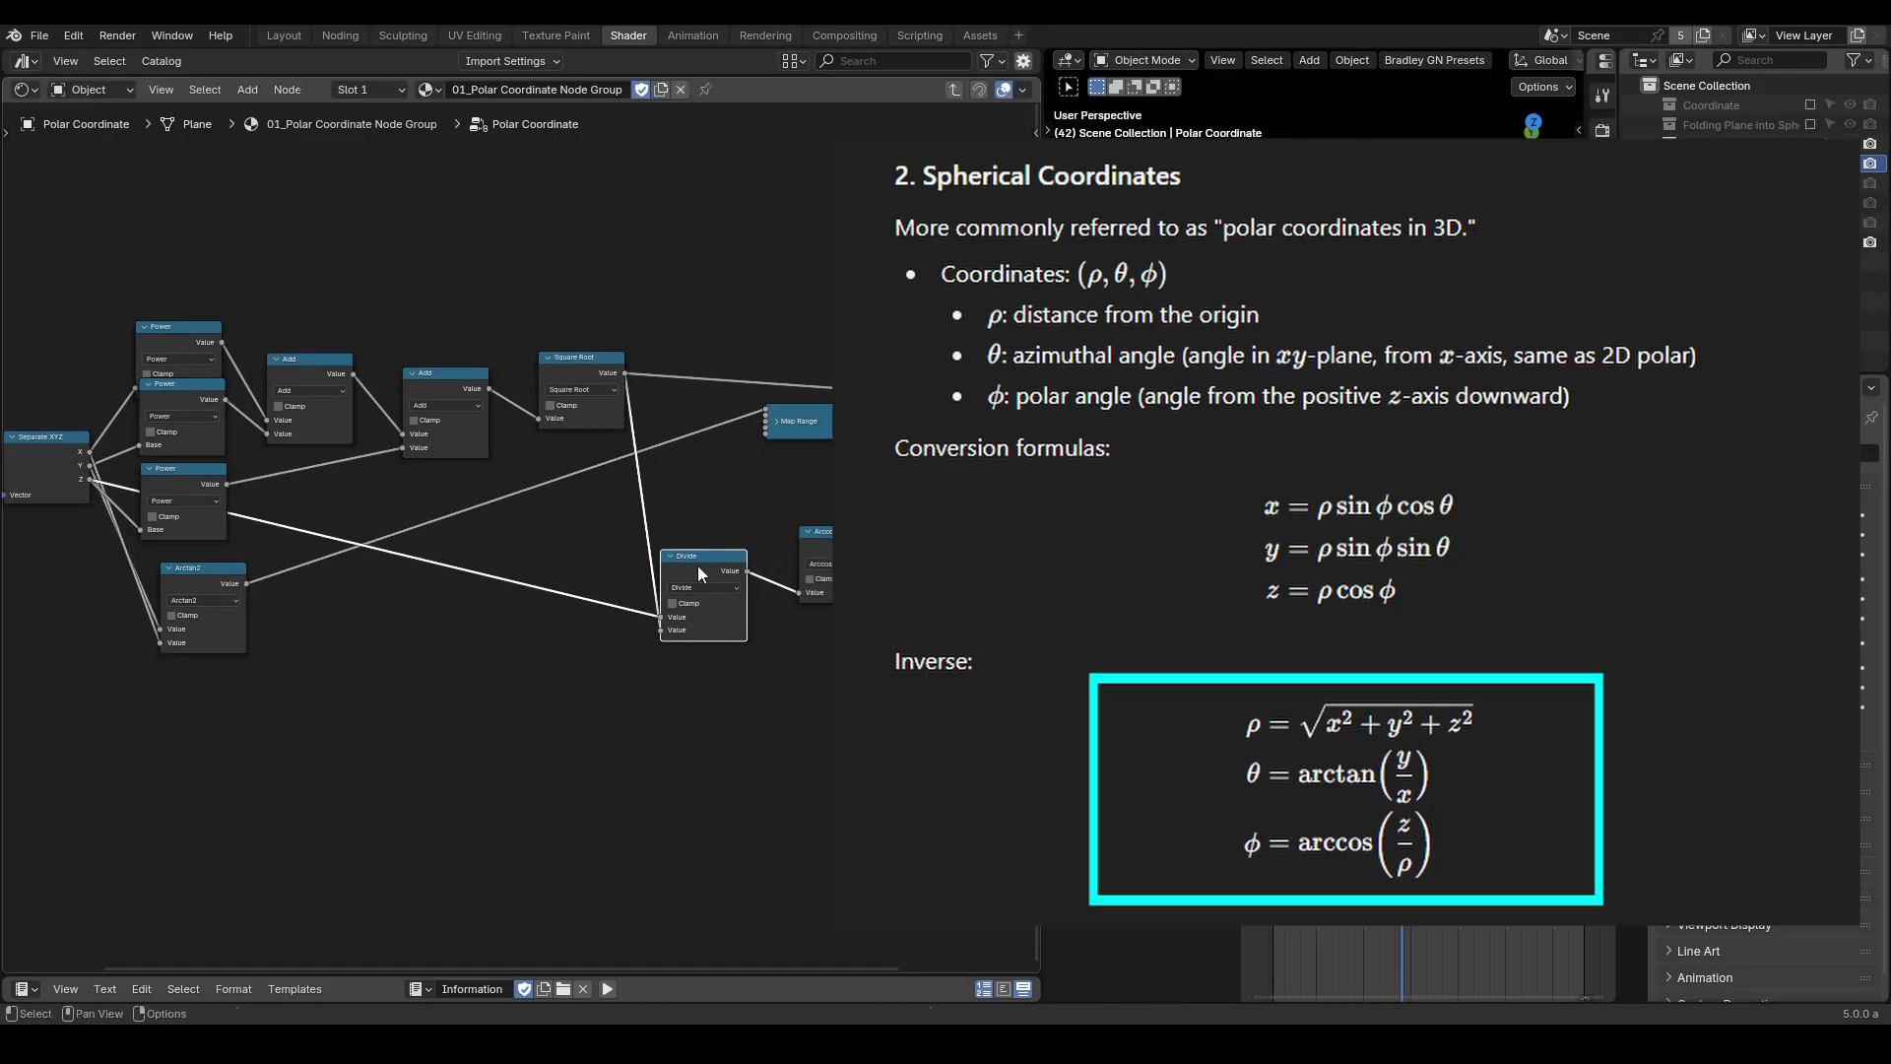
{"action": "left_click_drag", "start_coordinate": [816, 554], "coordinate": [794, 553]}
Annotate the Square Root node and Divide inputs, then exit to the top-level material.
{"action": "left_click_drag", "start_coordinate": [519, 405], "coordinate": [639, 406]}
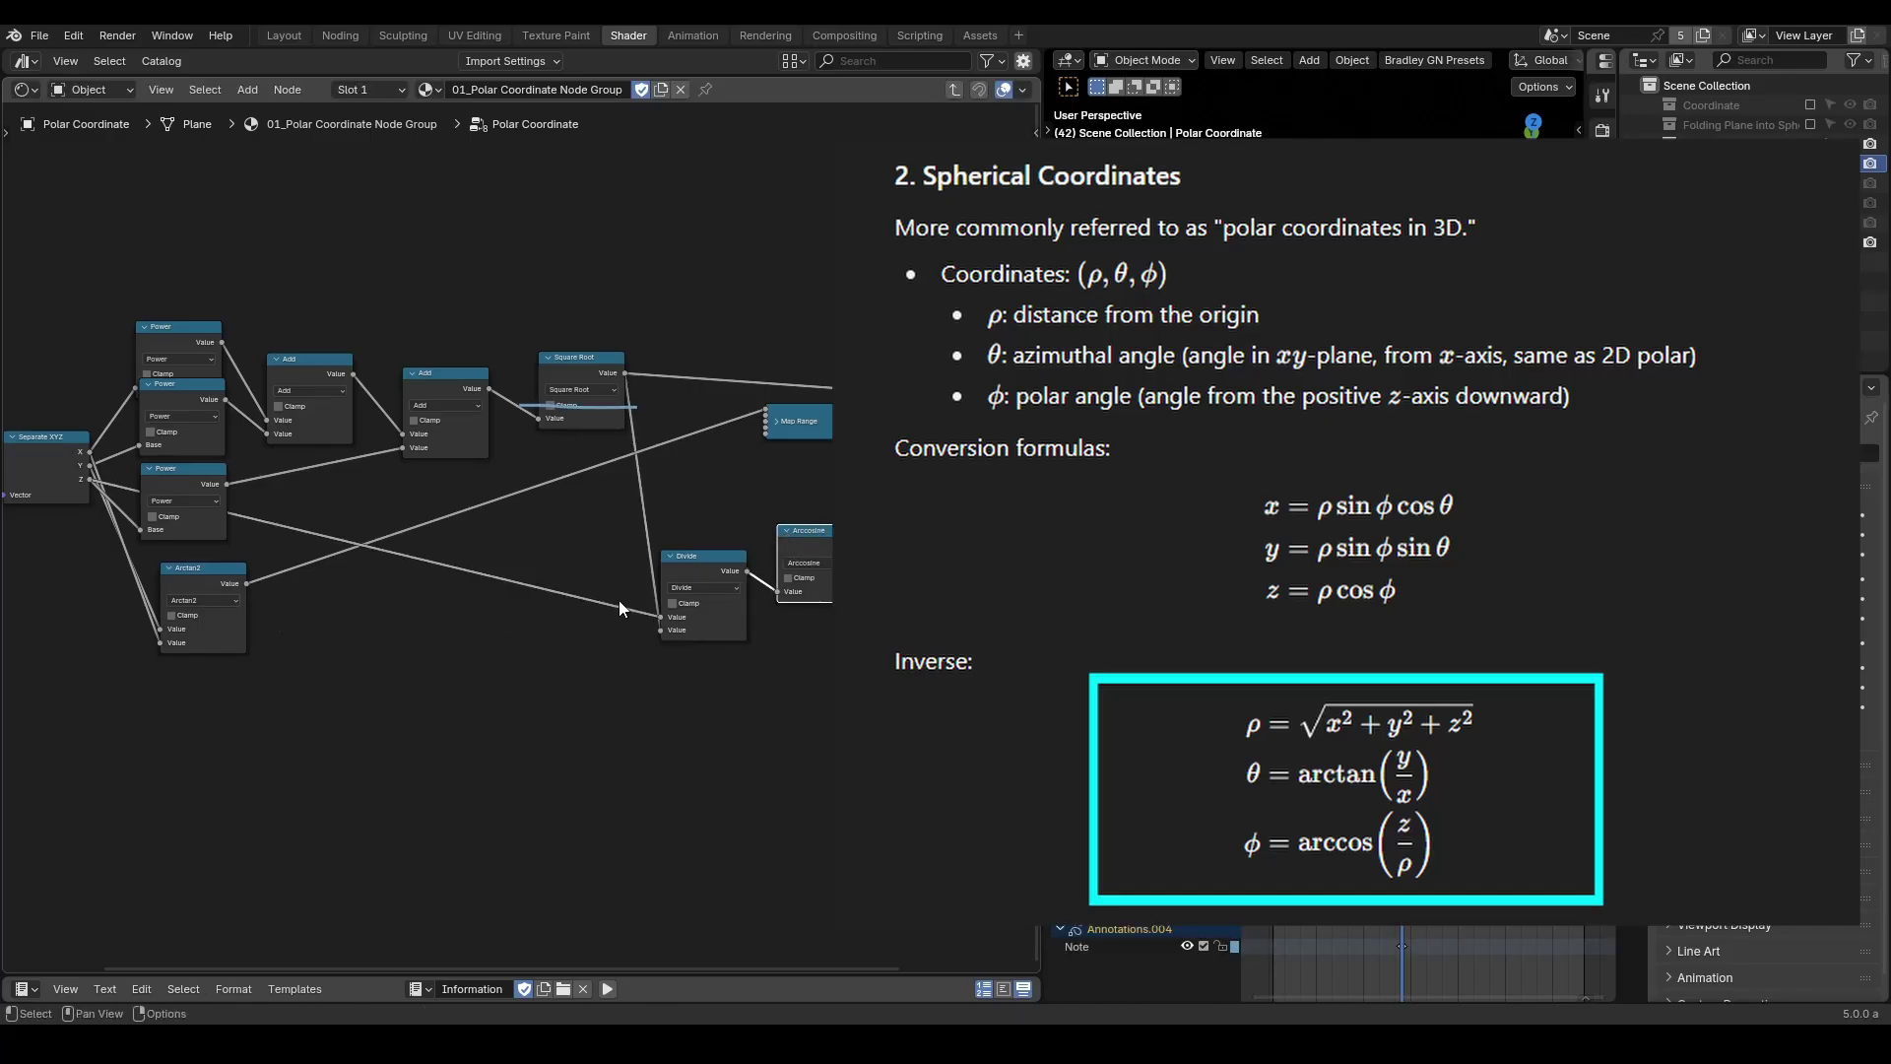
{"action": "left_click_drag", "start_coordinate": [618, 600], "coordinate": [762, 613]}
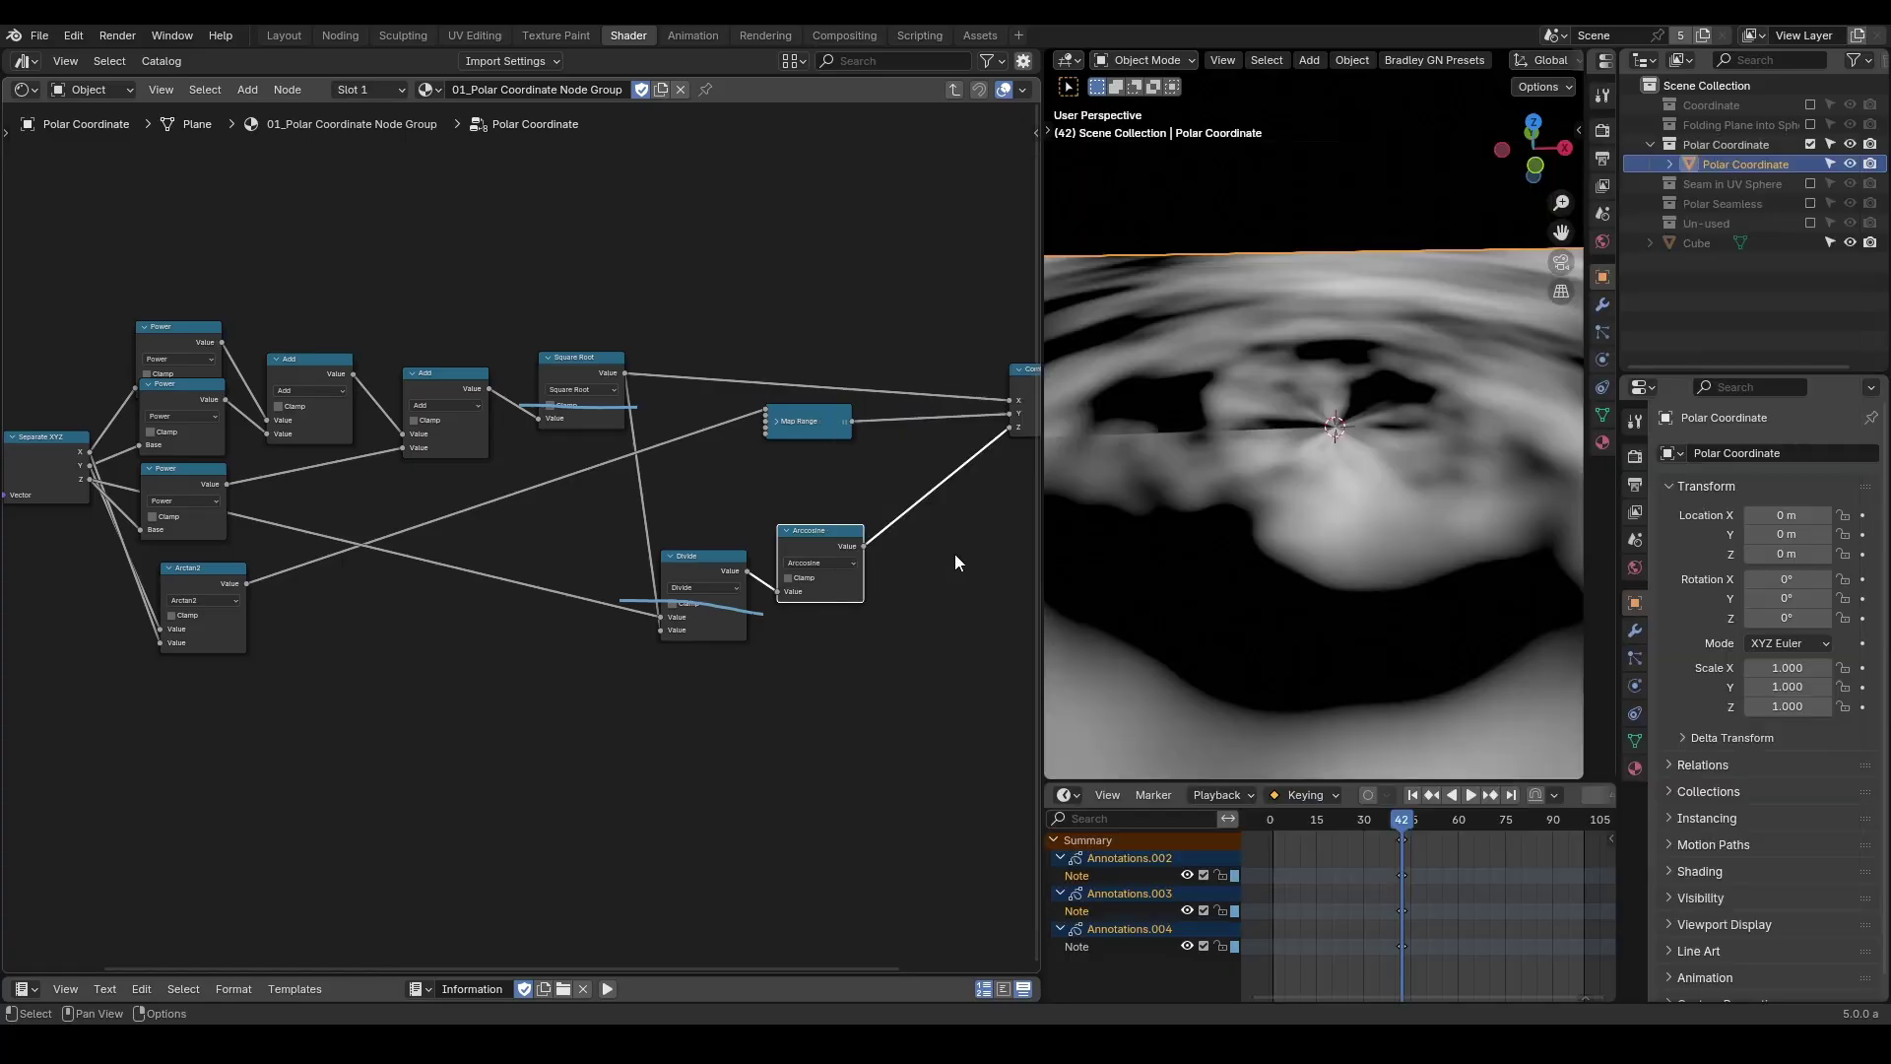
{"action": "left_click", "coordinate": [955, 90]}
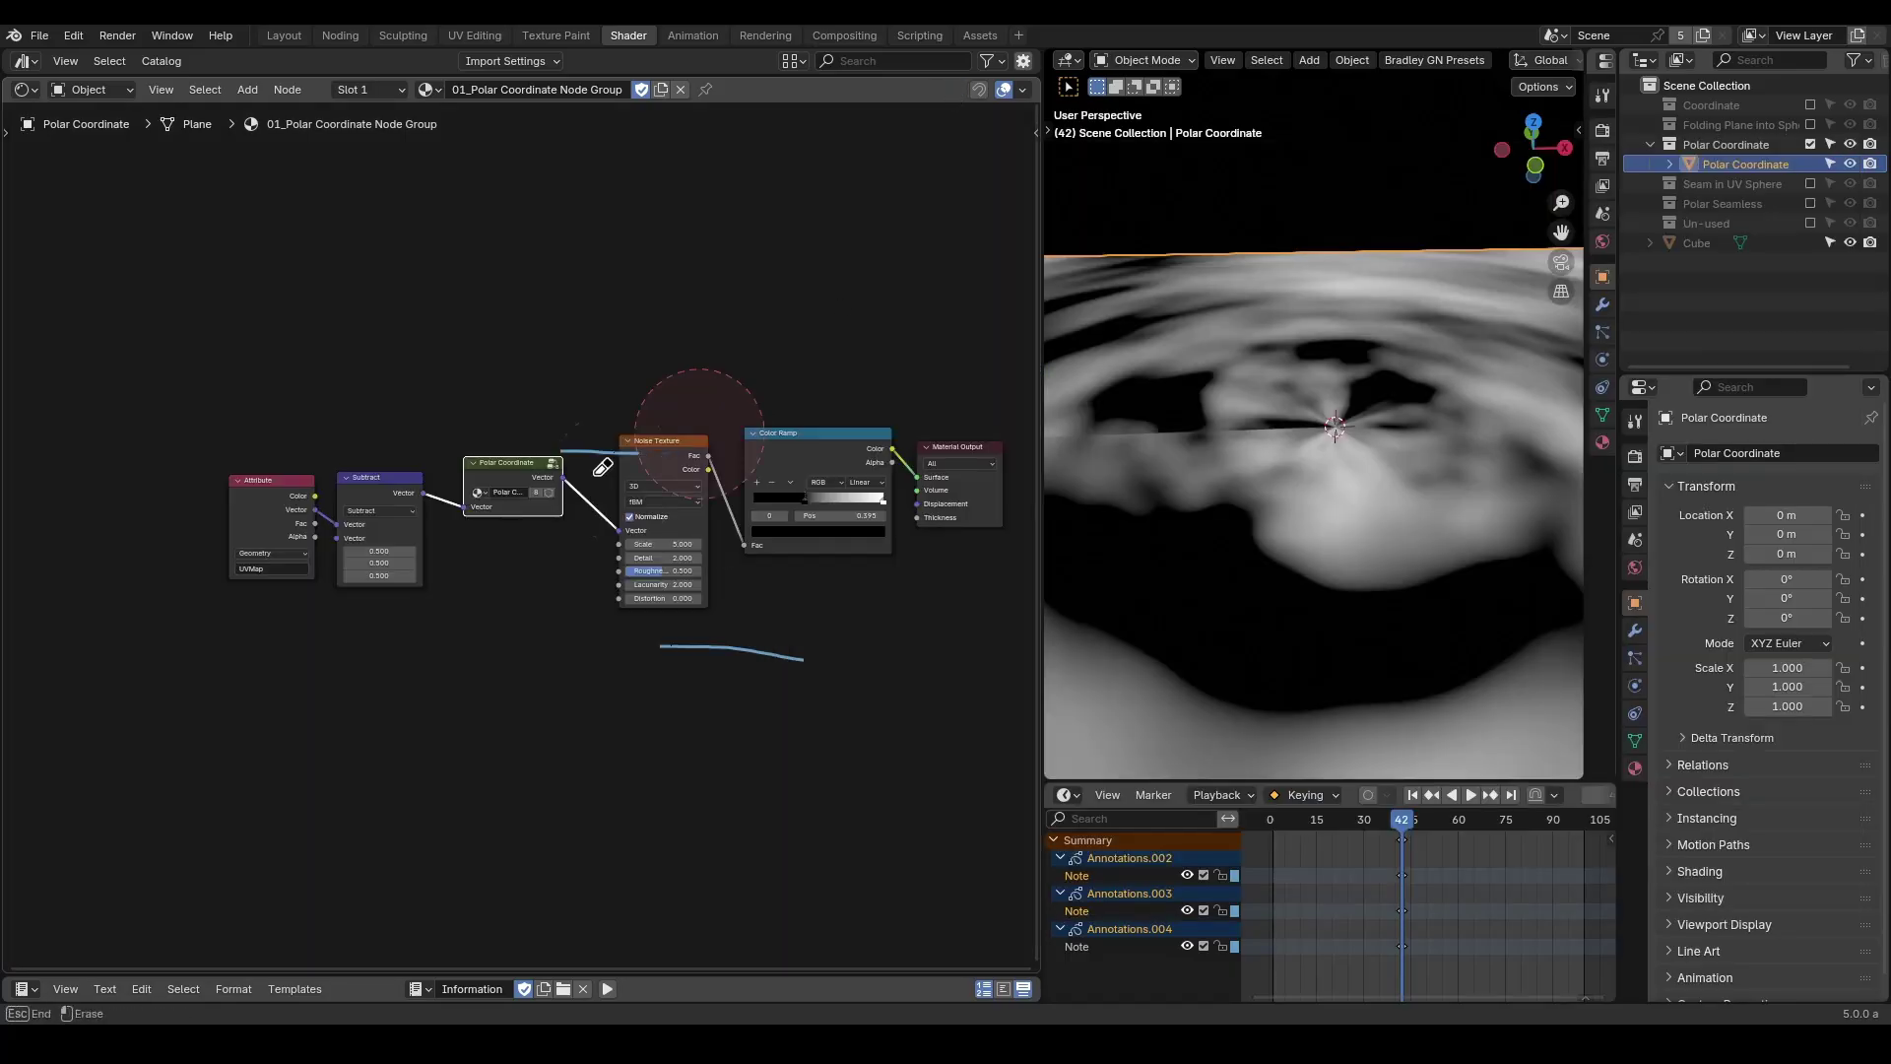
Annotate the Noise Texture's Fac output and the Color Ramp node with strokes.
{"action": "scroll", "coordinate": [1421, 447], "scroll_direction": "down", "scroll_amount": 5}
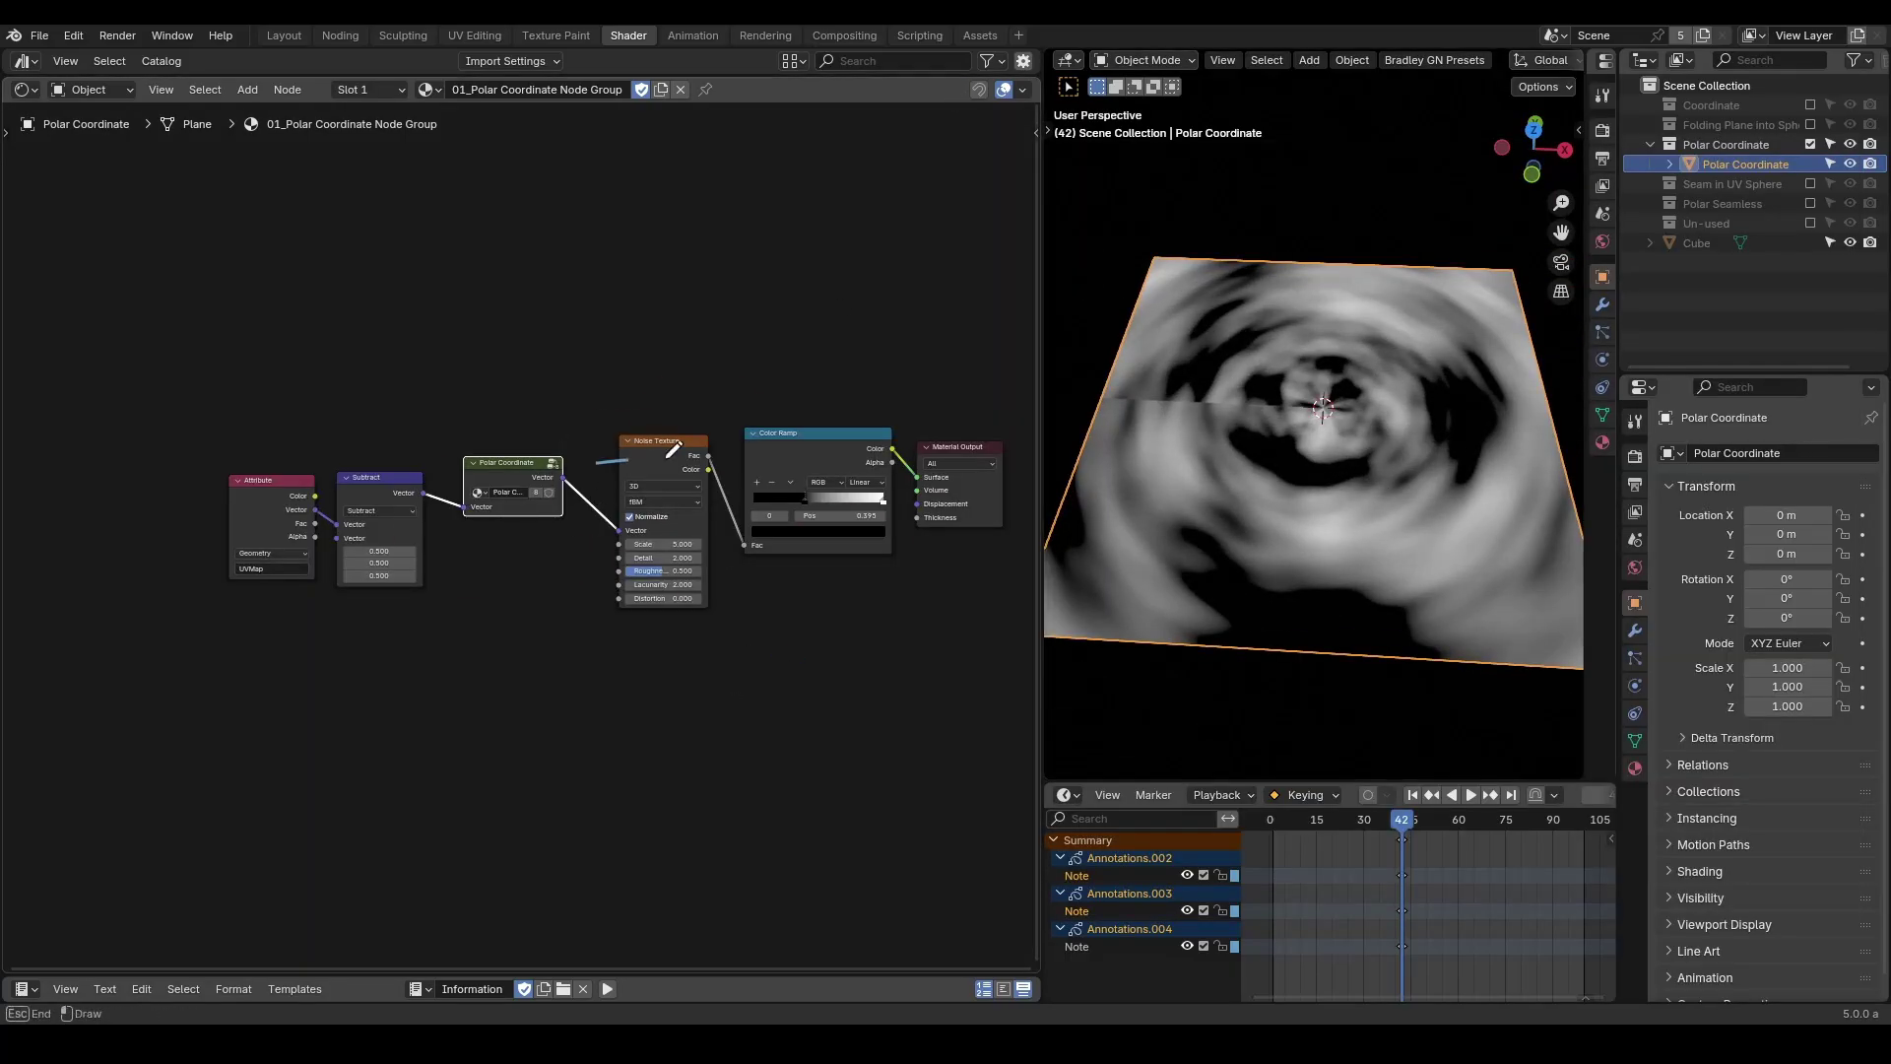
{"action": "left_click_drag", "start_coordinate": [709, 456], "coordinate": [597, 460]}
{"action": "scroll", "coordinate": [520, 607], "scroll_direction": "up", "scroll_amount": 1}
{"action": "left_click_drag", "start_coordinate": [776, 431], "coordinate": [873, 430]}
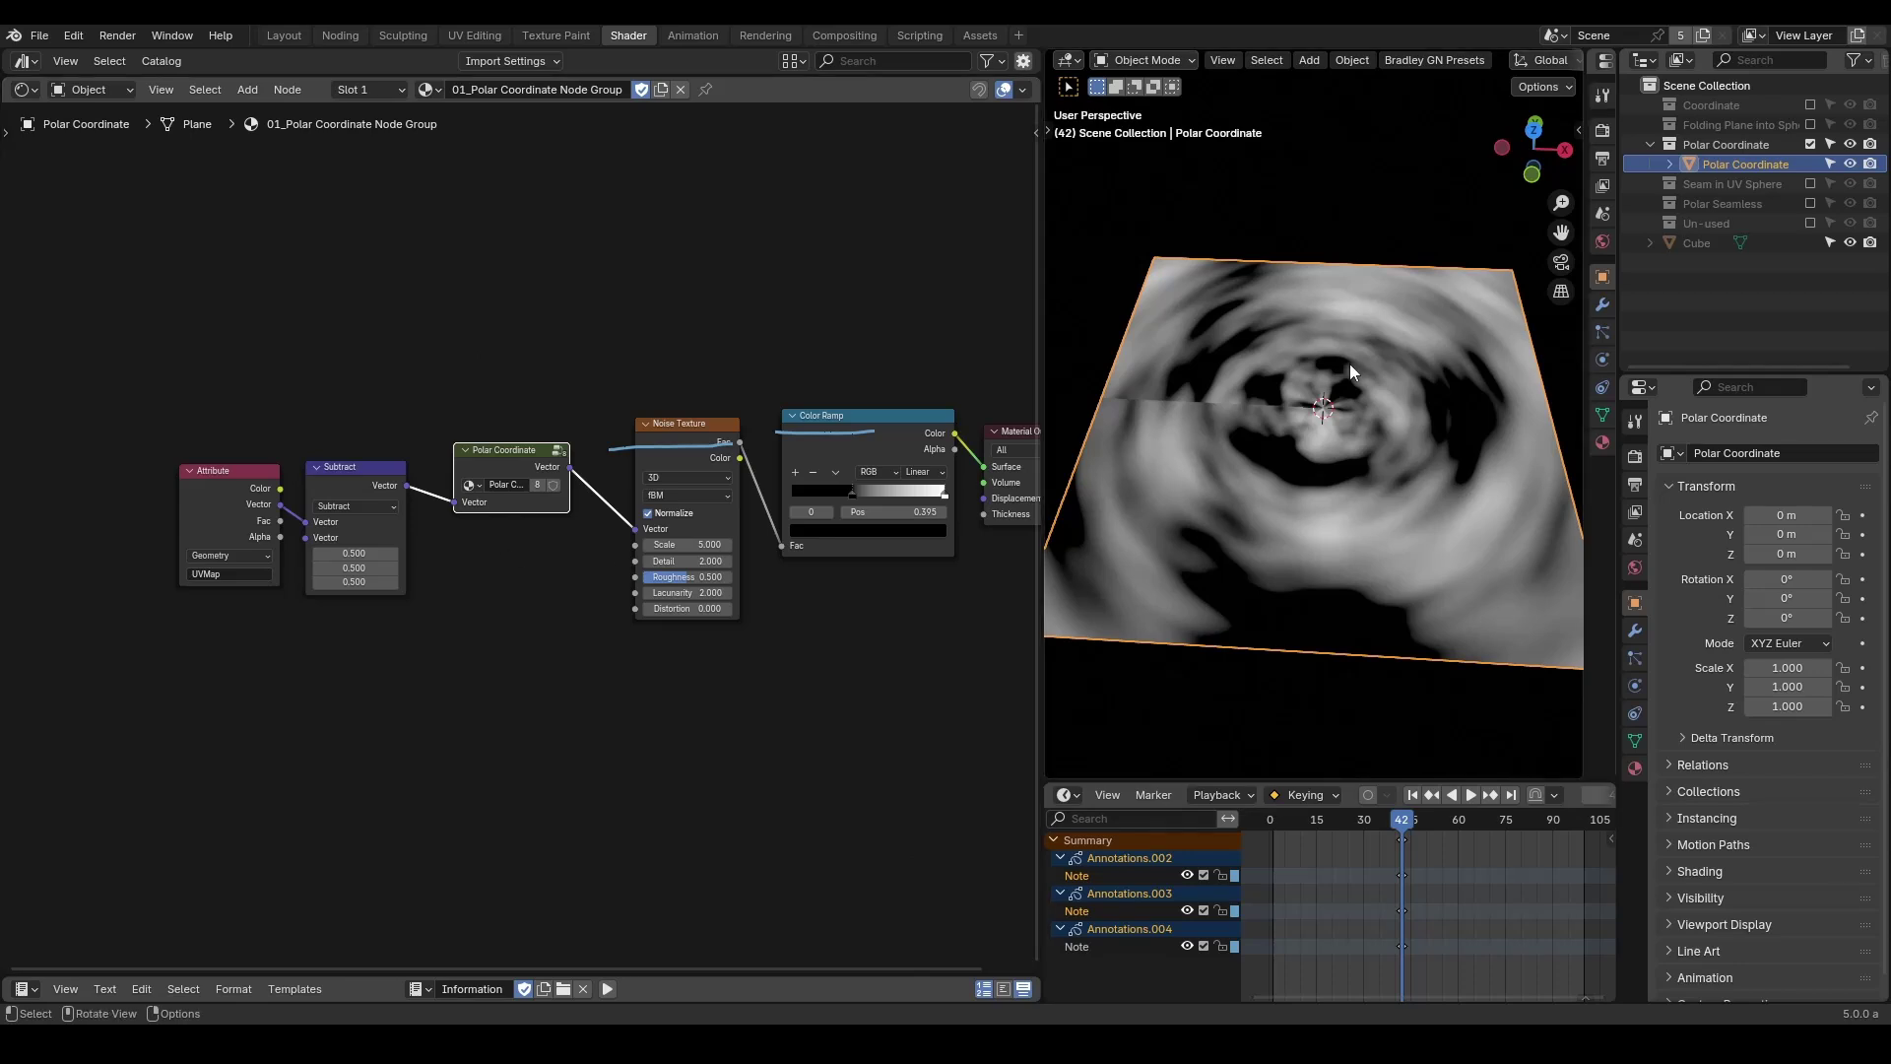
Draw an arrow over the textured plane, then swap Polar Coordinate for Folding Plane into Sphere.
{"action": "mouse_move", "coordinate": [1300, 217]}
{"action": "left_mouse_down"}
{"action": "mouse_move", "coordinate": [1255, 368]}
{"action": "mouse_move", "coordinate": [1285, 339]}
{"action": "left_mouse_up"}
{"action": "left_click", "coordinate": [1811, 145]}
{"action": "left_click", "coordinate": [1810, 125]}
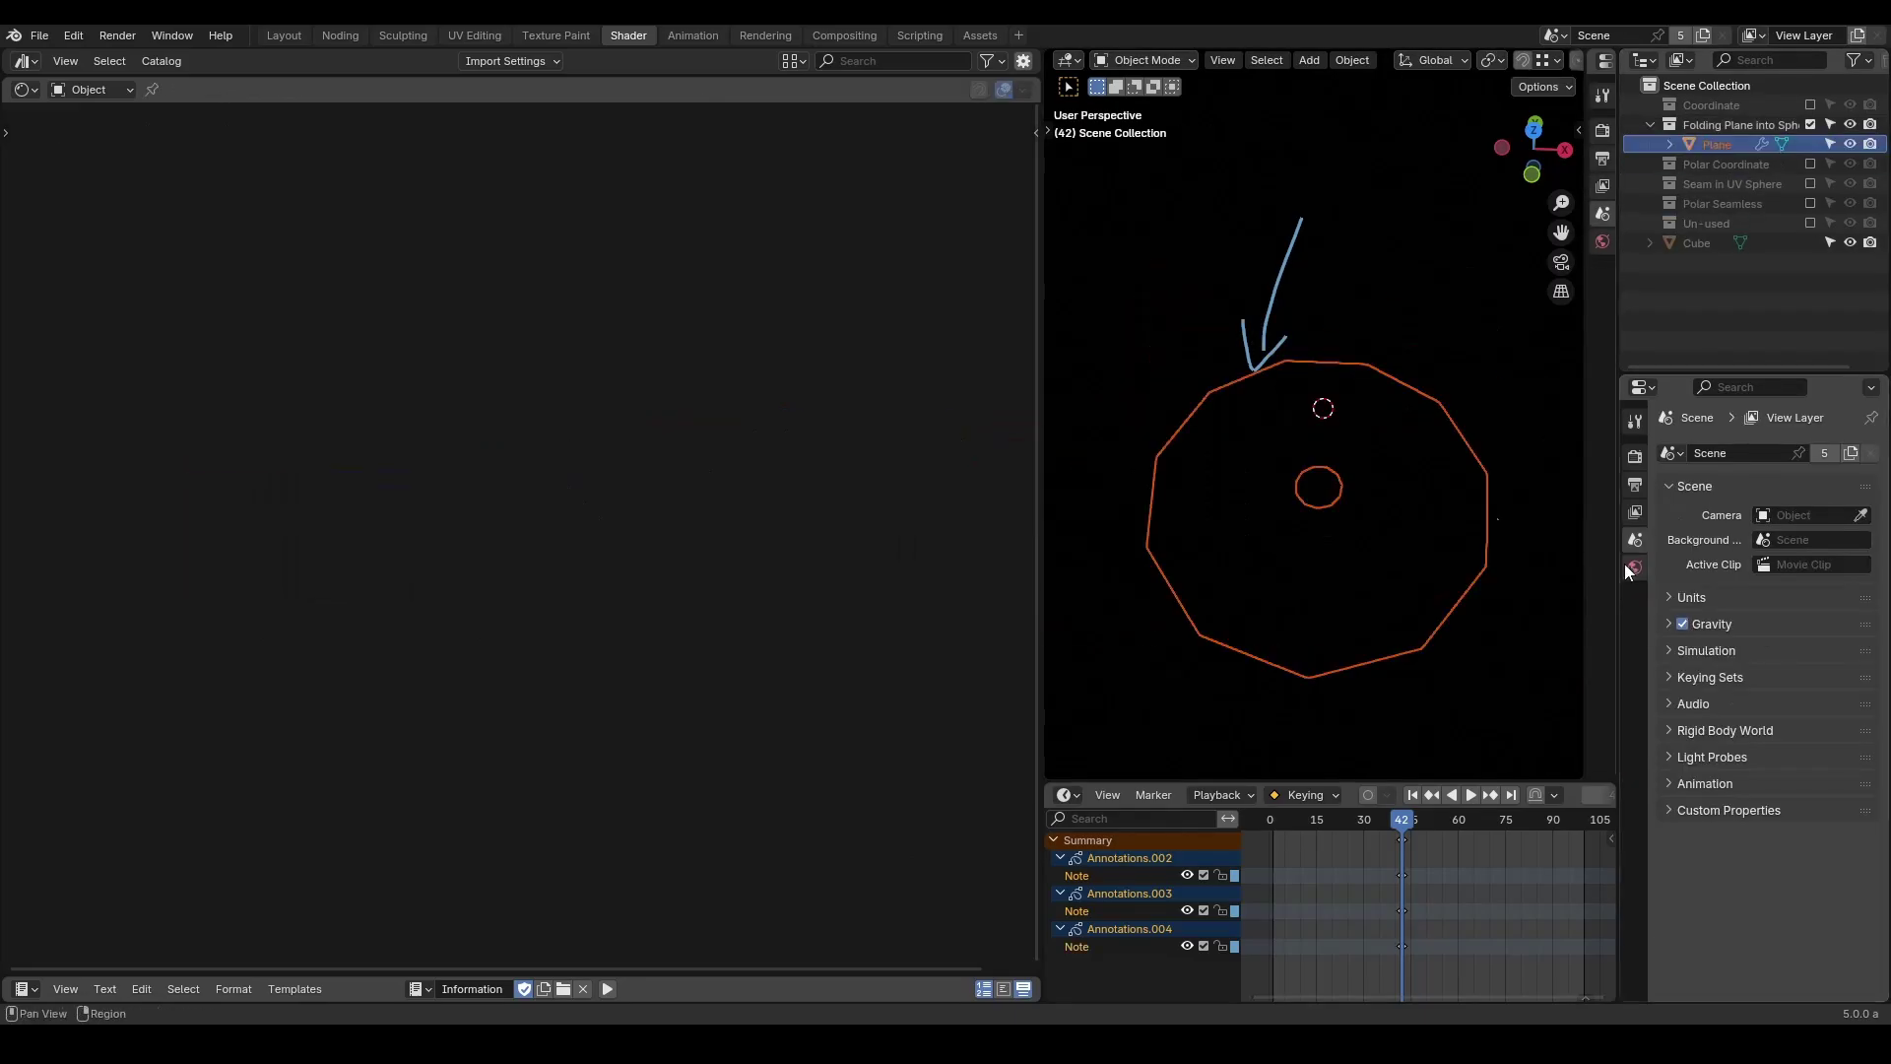
Set the folded disc's bend angle to -5.583 and annotate the resulting wedge gap.
{"action": "left_click", "coordinate": [1635, 603]}
{"action": "left_click", "coordinate": [1636, 630]}
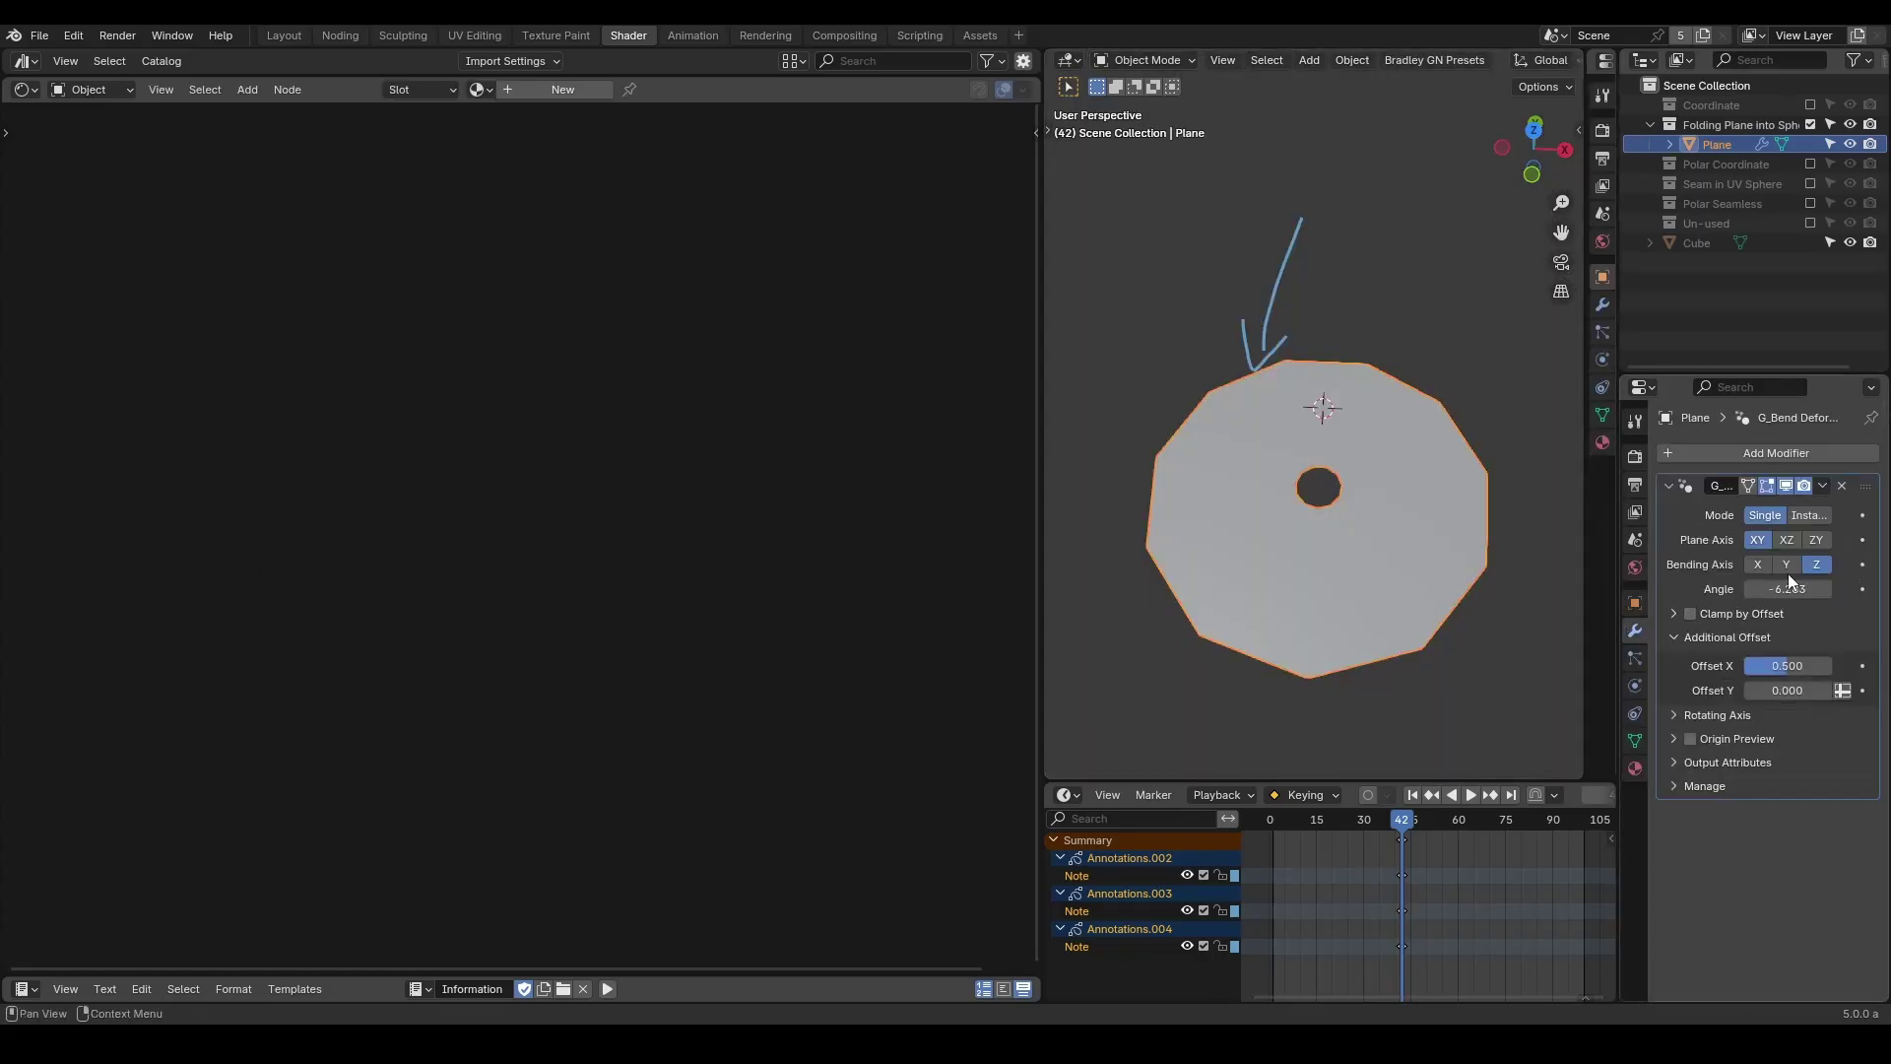
{"action": "mouse_move", "coordinate": [1788, 590]}
{"action": "left_mouse_down"}
{"action": "mouse_move", "coordinate": [1832, 589]}
{"action": "mouse_move", "coordinate": [1815, 589]}
{"action": "left_mouse_up"}
{"action": "left_click_drag", "start_coordinate": [1284, 584], "coordinate": [1321, 583]}
{"action": "left_click_drag", "start_coordinate": [1312, 566], "coordinate": [1330, 592]}
{"action": "left_click_drag", "start_coordinate": [1296, 572], "coordinate": [1312, 599]}
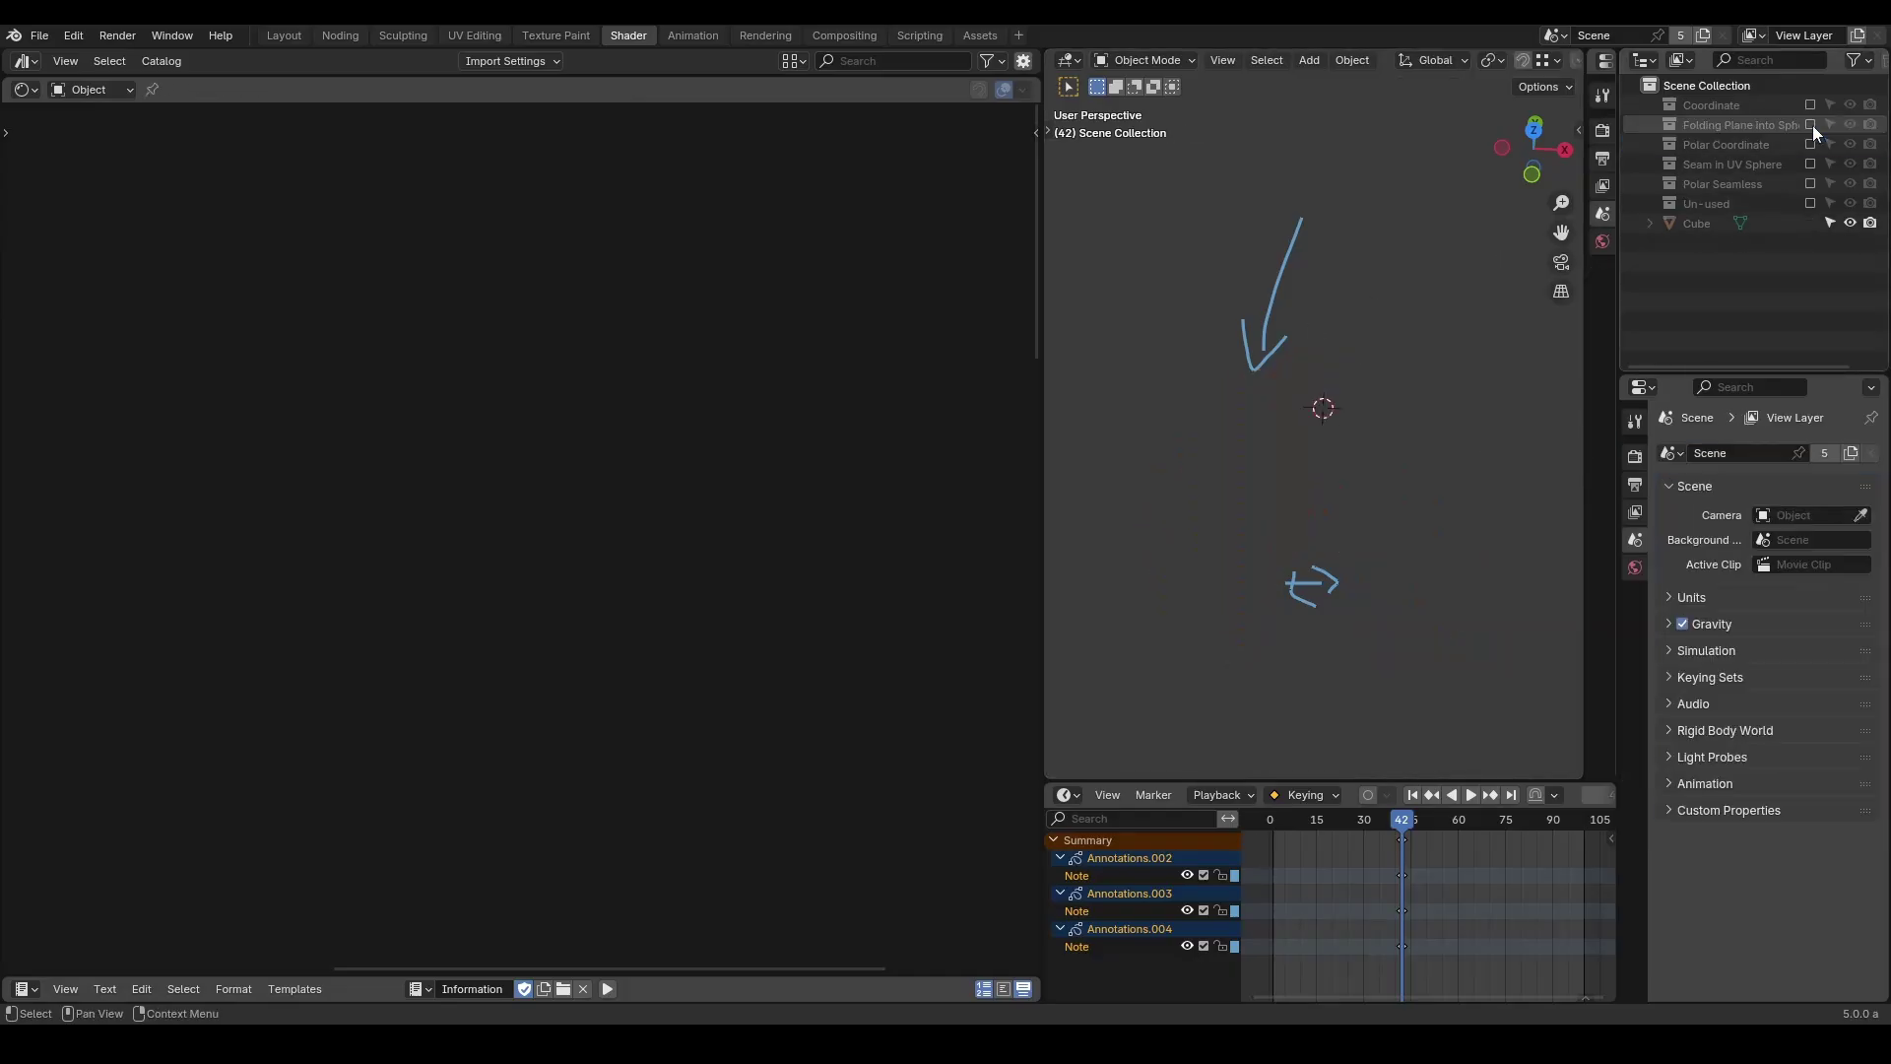
Show Seam in UV Sphere in Material Preview, orbit, and arrow the sphere's top.
{"action": "left_click", "coordinate": [1811, 164]}
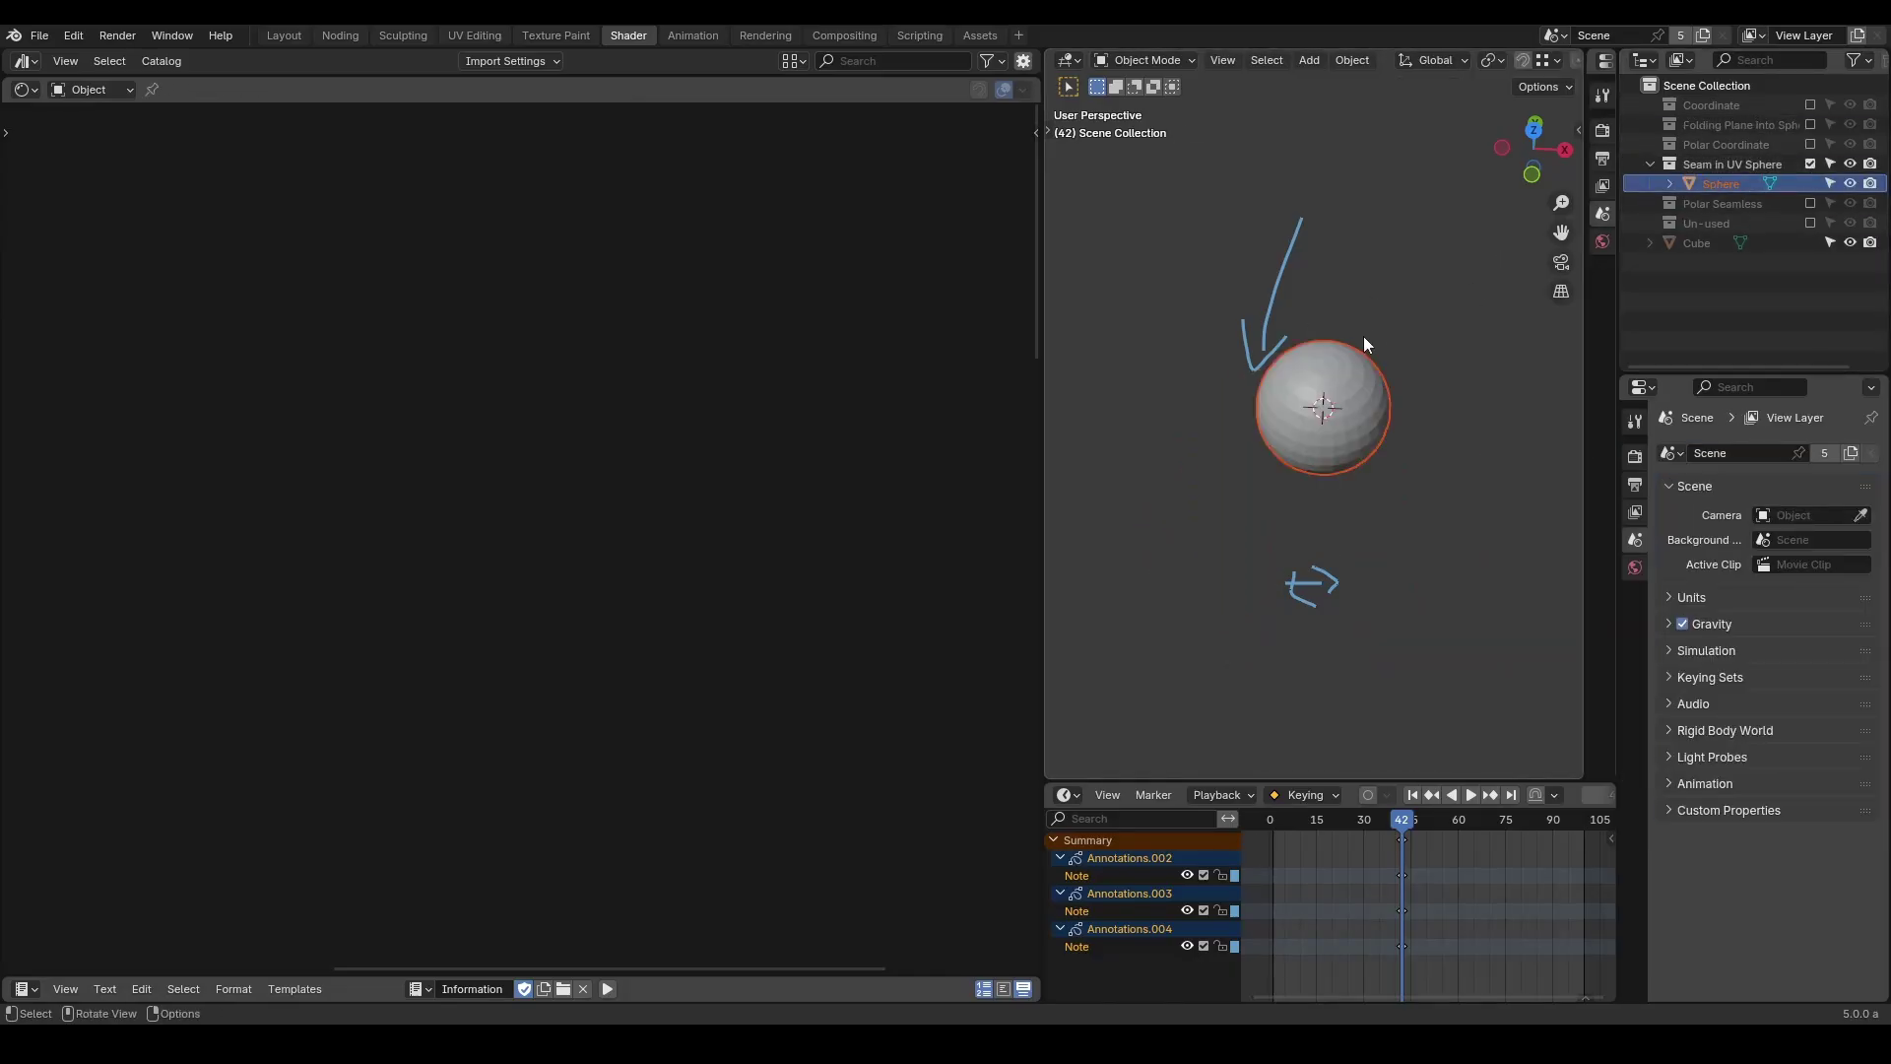
{"action": "key", "text": "z"}
{"action": "left_click", "coordinate": [1342, 423]}
{"action": "middle_click_drag", "start_coordinate": [1327, 353], "coordinate": [1309, 429]}
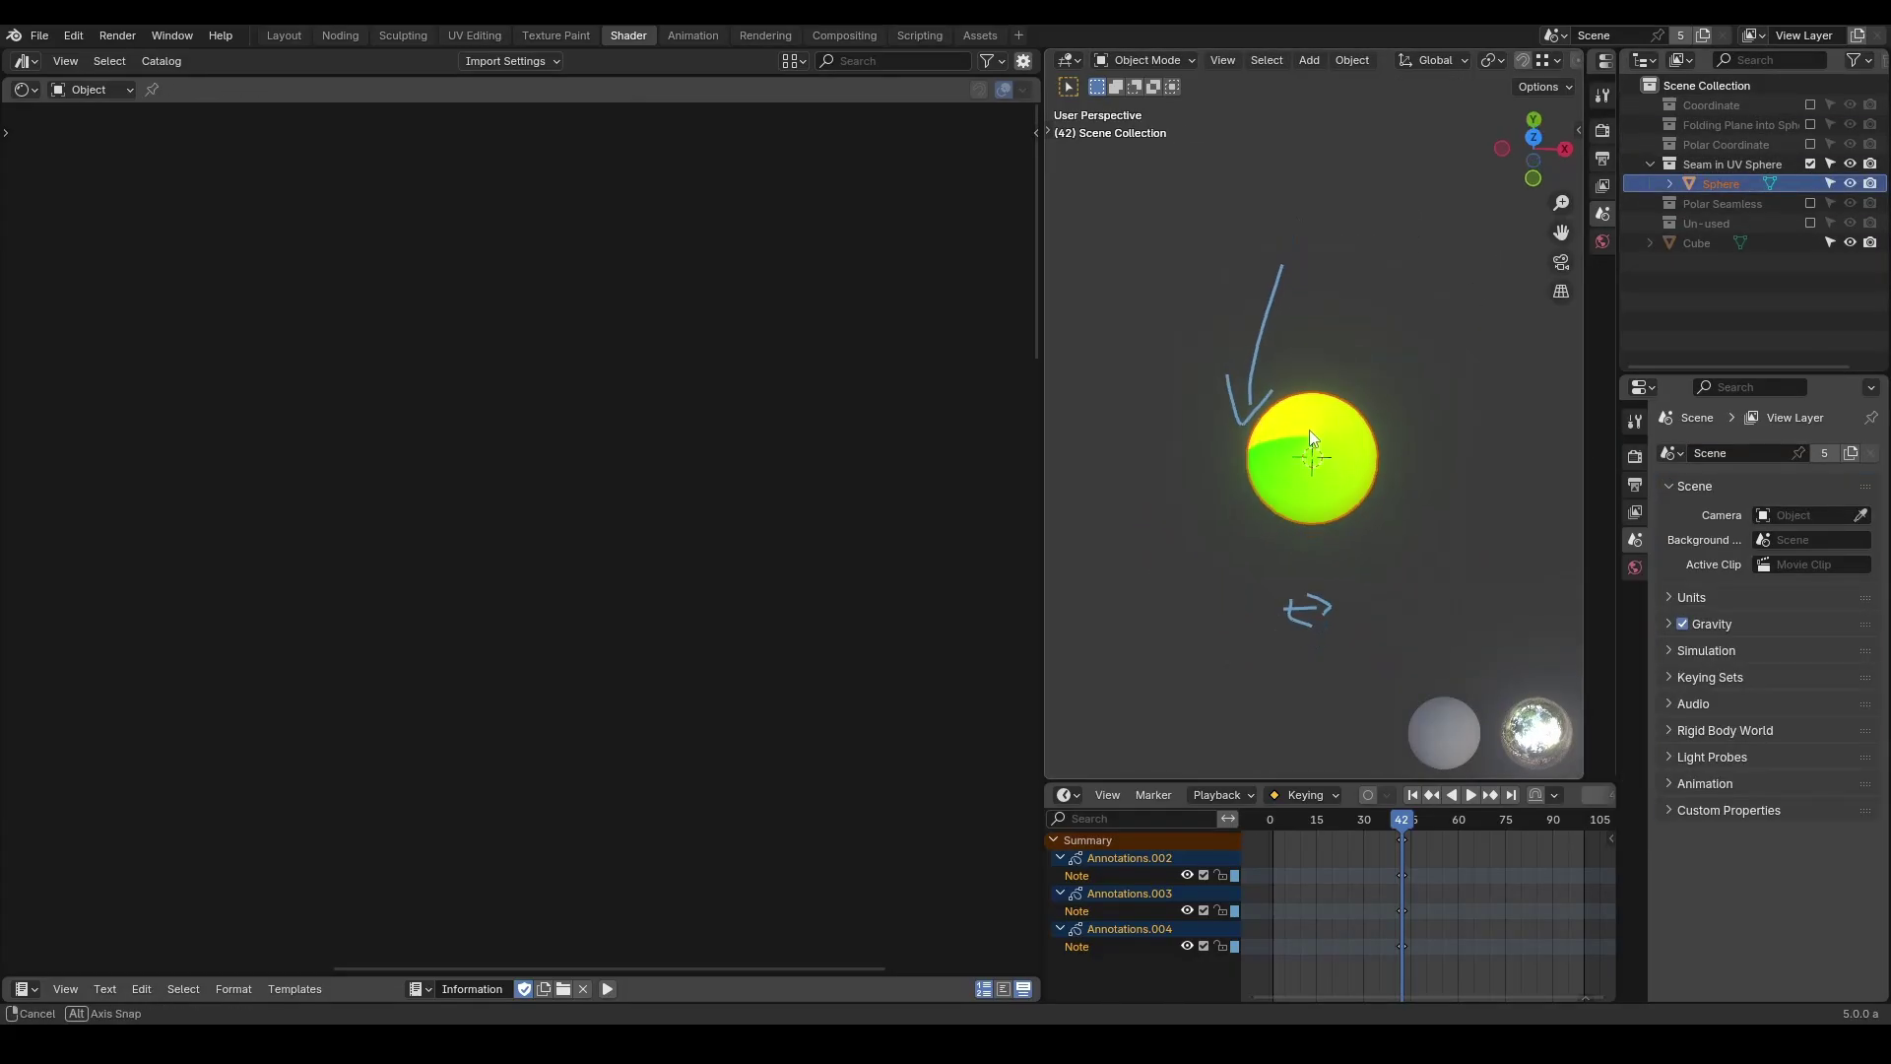
{"action": "left_click_drag", "start_coordinate": [1325, 337], "coordinate": [1340, 406]}
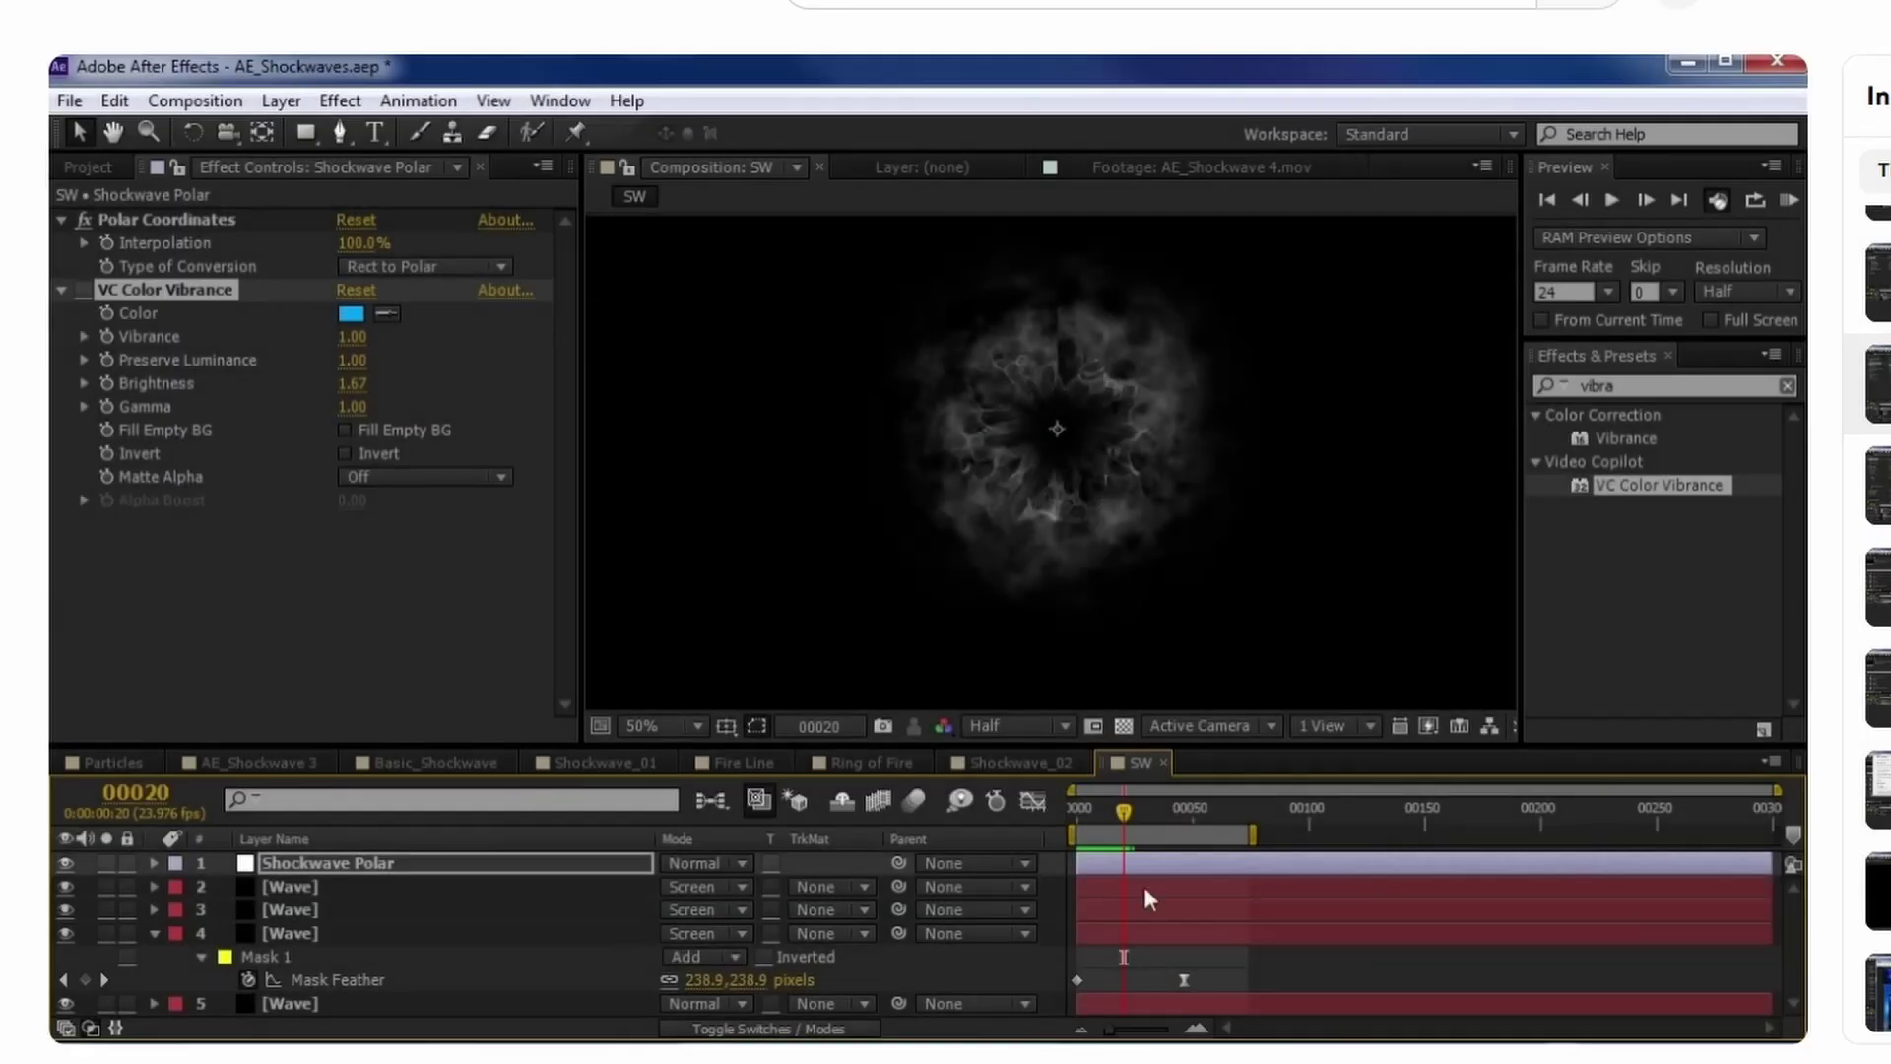
Step the composition back to frame 10, pan to the shockwave, and enable the Polar Seamless collection.
{"action": "left_click_drag", "start_coordinate": [1111, 820], "coordinate": [1094, 813]}
{"action": "key", "text": "space"}
{"action": "left_click_drag", "start_coordinate": [1047, 490], "coordinate": [1057, 541]}
{"action": "scroll", "coordinate": [1076, 448], "scroll_direction": "up", "scroll_amount": 2}
{"action": "left_click_drag", "start_coordinate": [1140, 378], "coordinate": [1089, 398]}
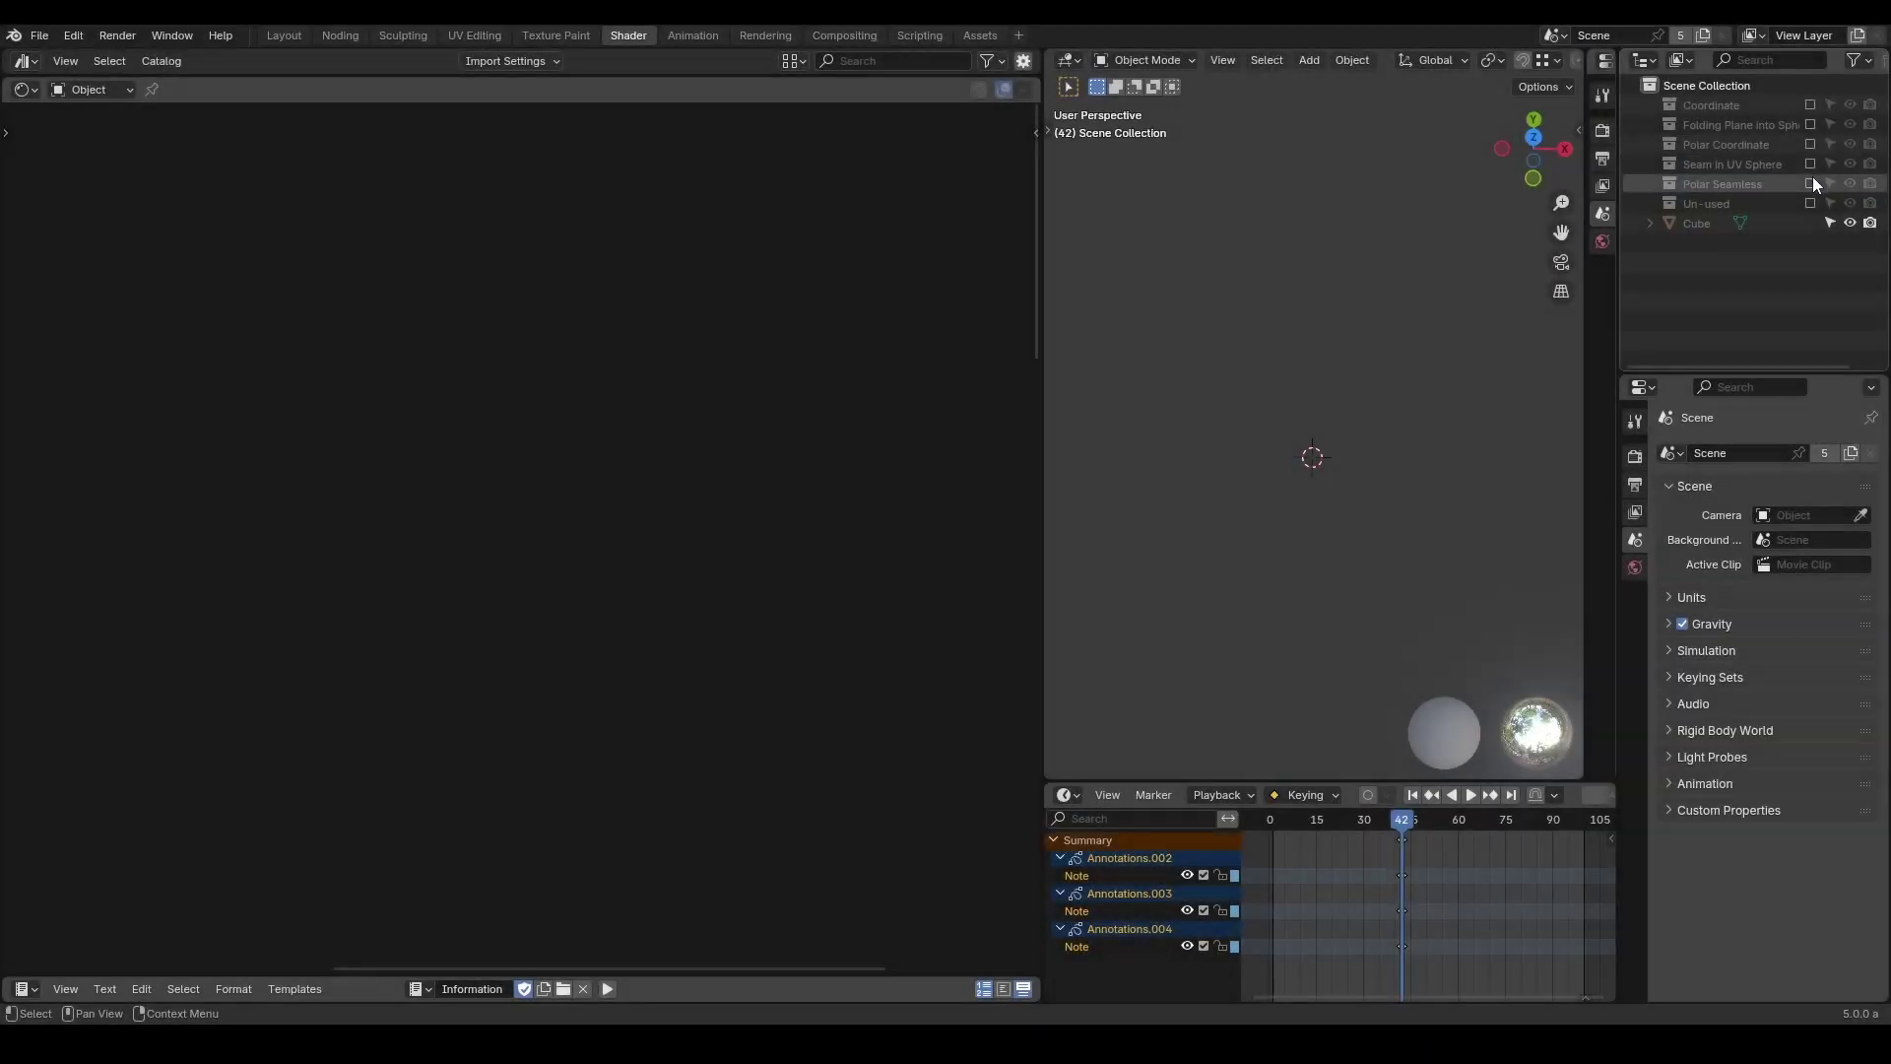
{"action": "left_click", "coordinate": [1810, 183]}
Select the Polar Seamless plane and preview the middle Color Ramp output, annotating it.
{"action": "left_click", "coordinate": [1716, 202]}
{"action": "scroll", "coordinate": [1365, 425], "scroll_direction": "up", "scroll_amount": 4}
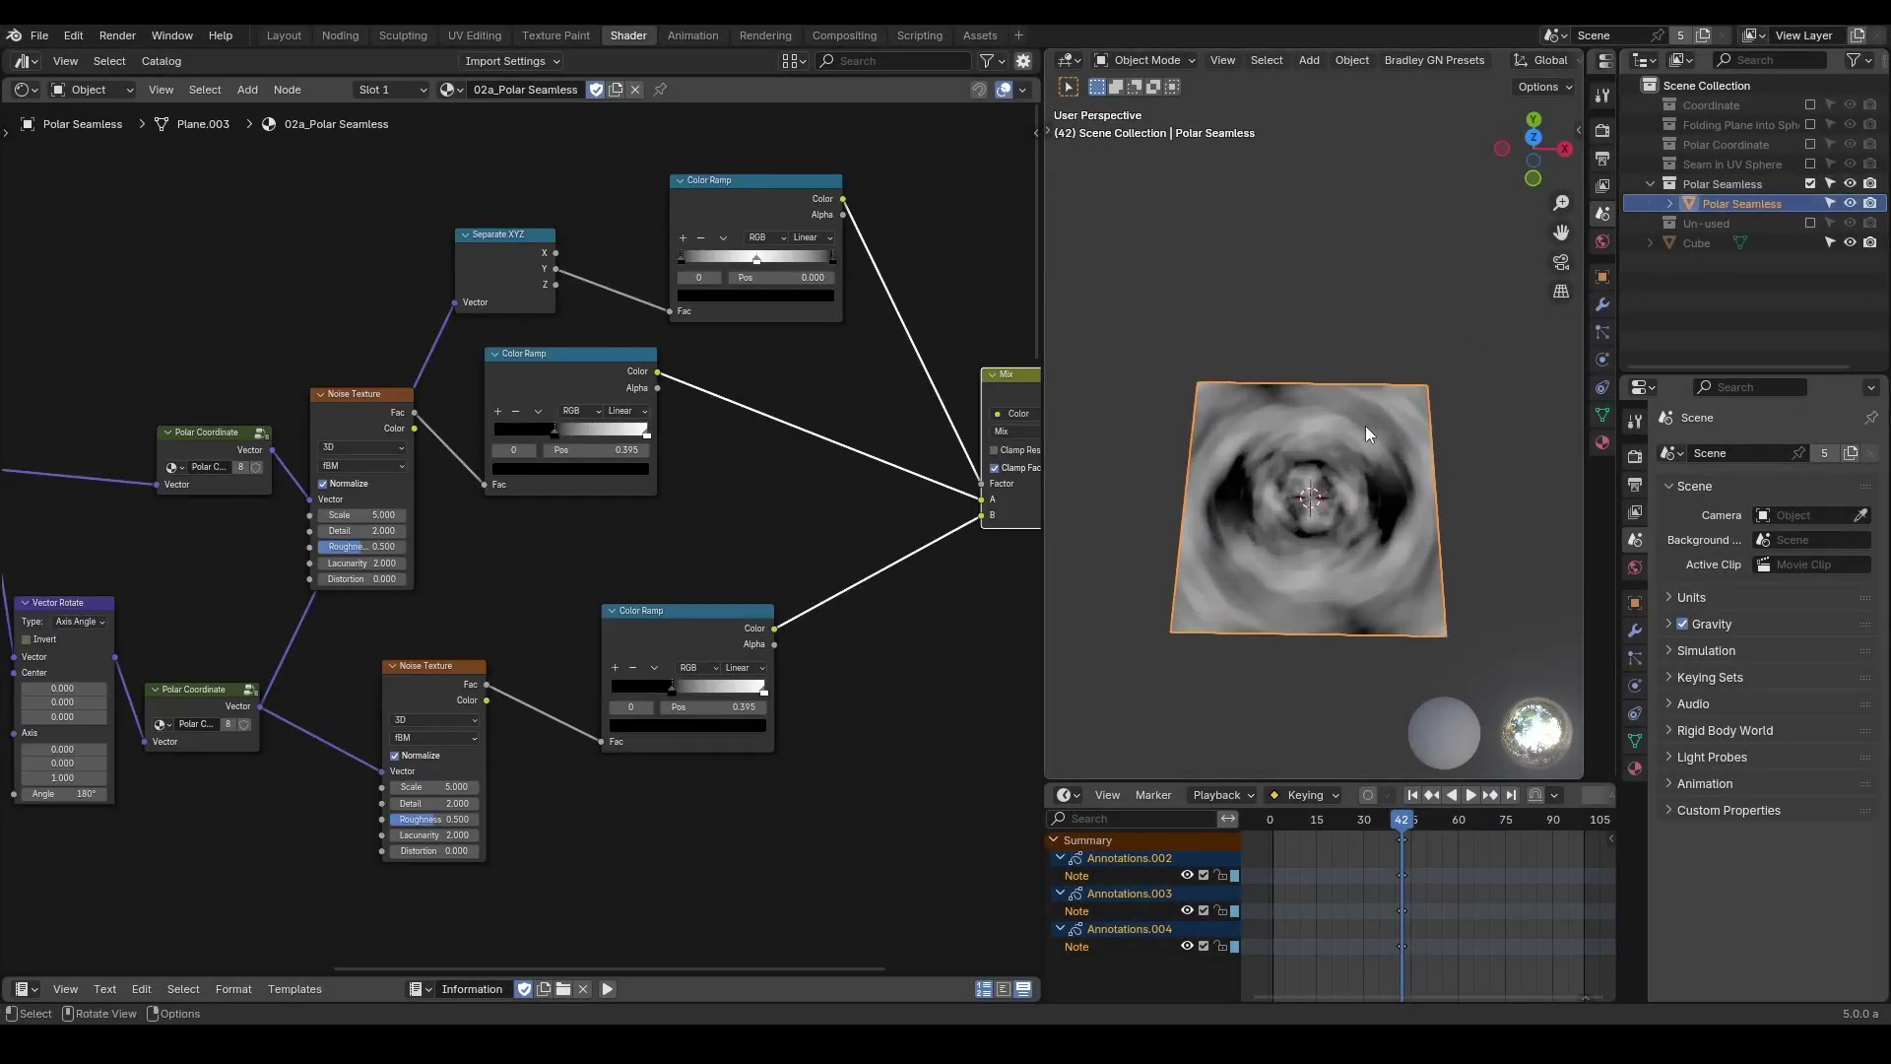
{"action": "left_click", "coordinate": [638, 384], "text": "ctrl+shift"}
{"action": "scroll", "coordinate": [1196, 459], "scroll_direction": "up", "scroll_amount": 2}
{"action": "middle_click_drag", "start_coordinate": [1196, 459], "coordinate": [1233, 415], "text": "shift"}
{"action": "key", "text": "d"}
{"action": "left_click_drag", "start_coordinate": [1160, 479], "coordinate": [1251, 480]}
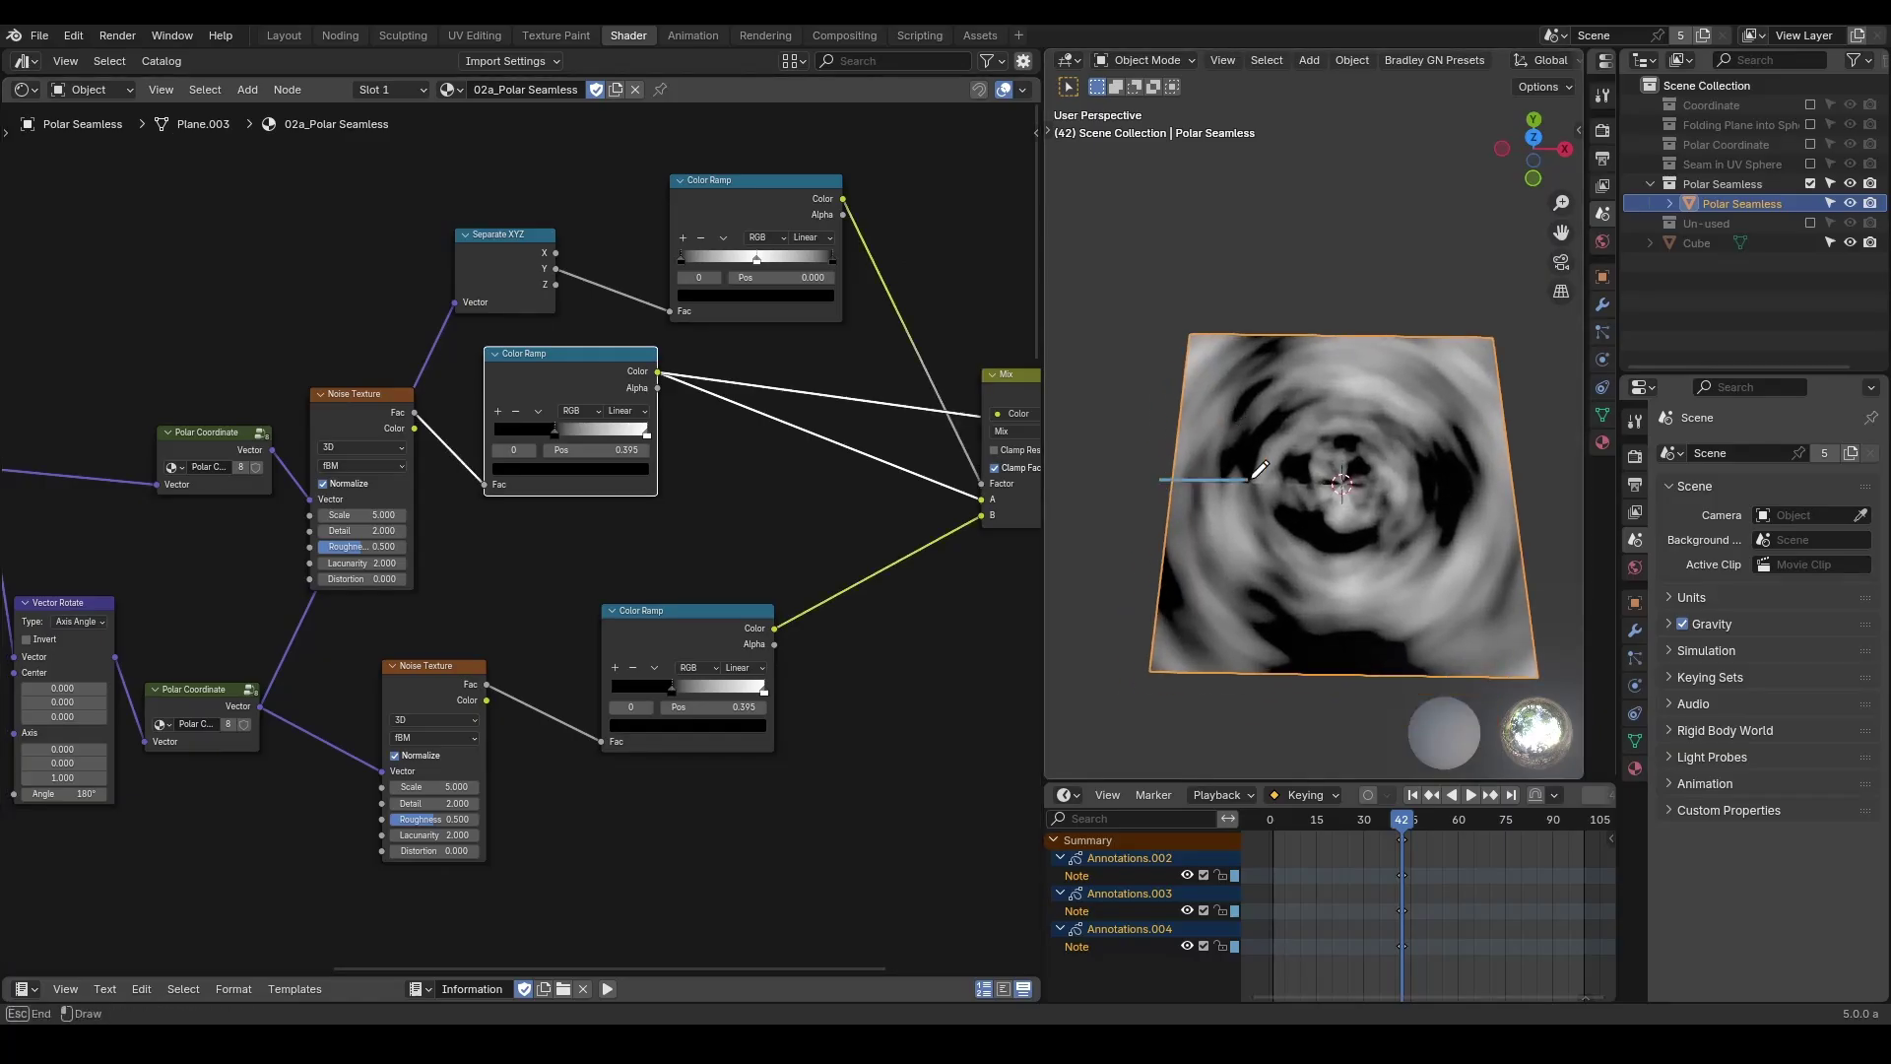
{"action": "key", "text": "Escape"}
Preview the lower Color Ramp, annotating the lower Noise Texture, Vector Rotate values and seam.
{"action": "middle_click_drag", "start_coordinate": [561, 538], "coordinate": [648, 487]}
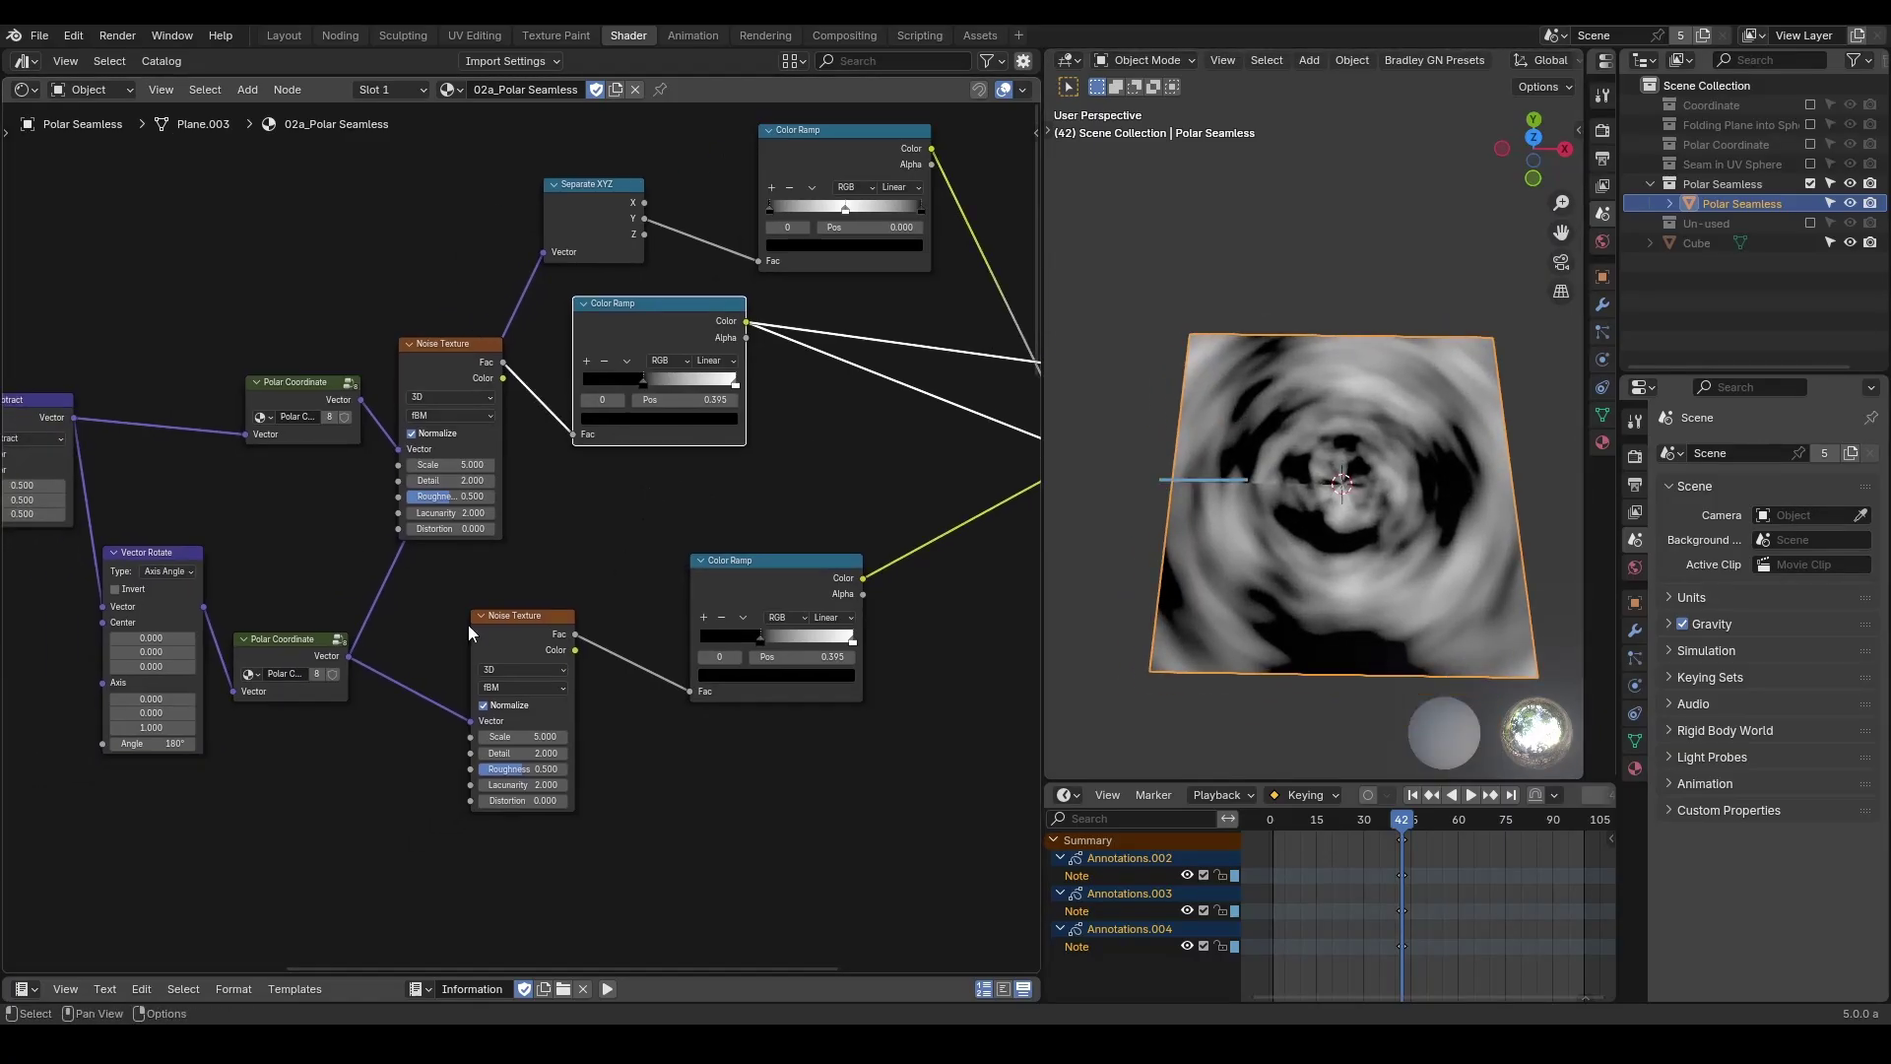
{"action": "left_click_drag", "start_coordinate": [456, 619], "coordinate": [596, 637]}
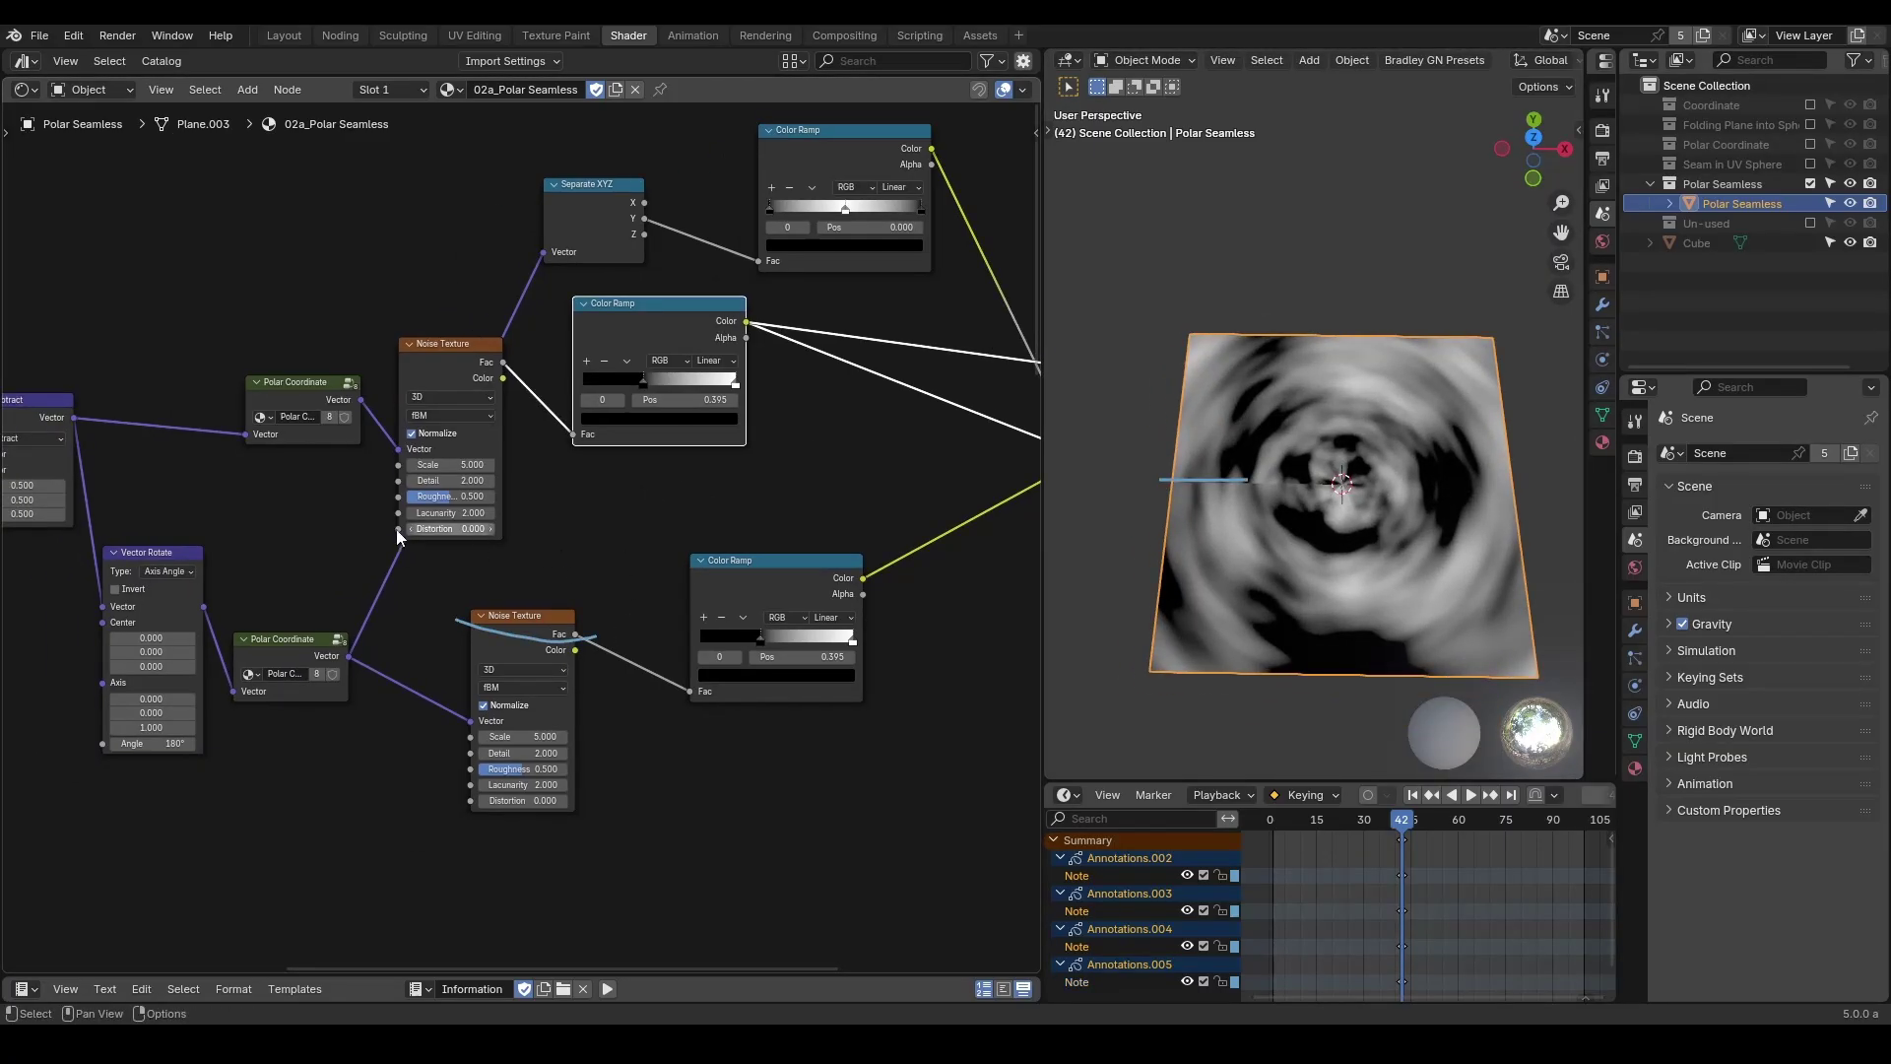
{"action": "mouse_move", "coordinate": [79, 731]}
{"action": "left_mouse_down"}
{"action": "mouse_move", "coordinate": [234, 719]}
{"action": "mouse_move", "coordinate": [75, 739]}
{"action": "left_mouse_up"}
{"action": "left_click", "coordinate": [835, 581], "text": "ctrl+shift"}
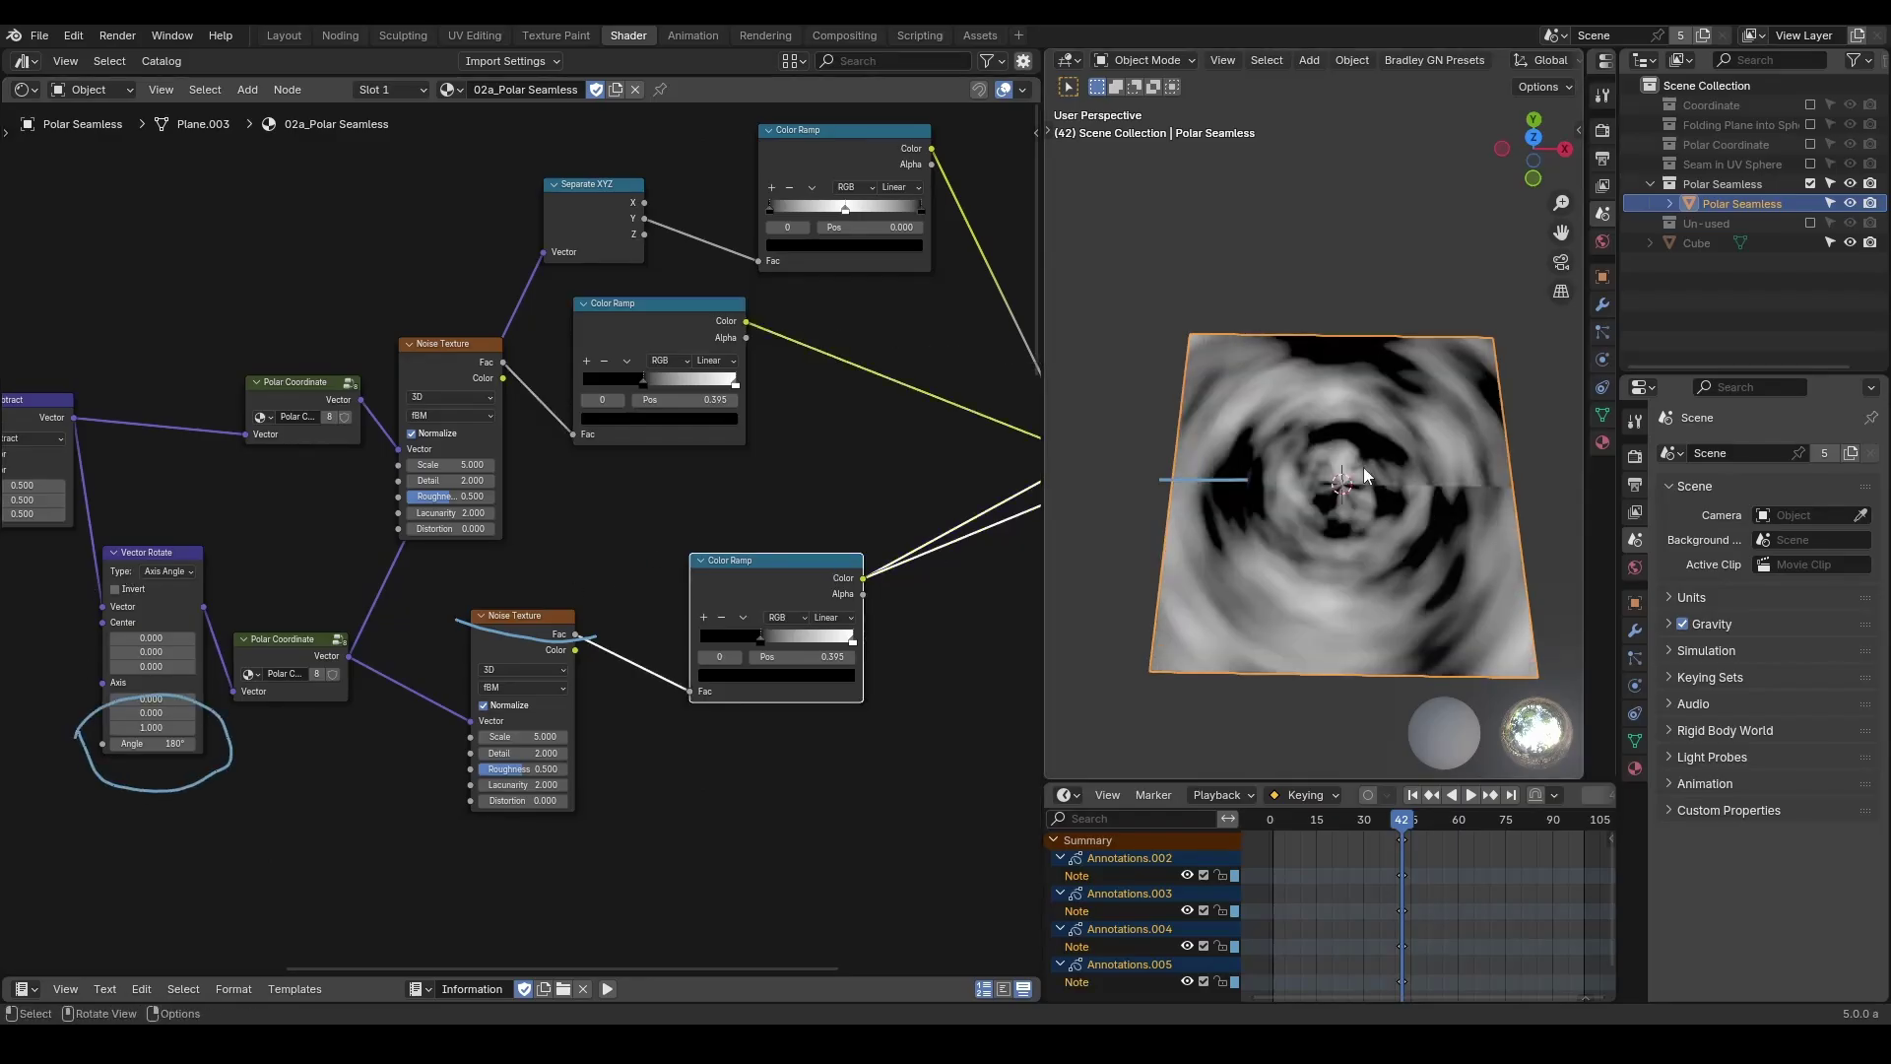
{"action": "mouse_move", "coordinate": [1556, 418]}
{"action": "left_mouse_down"}
{"action": "mouse_move", "coordinate": [1494, 482]}
{"action": "mouse_move", "coordinate": [1525, 476]}
{"action": "left_mouse_up"}
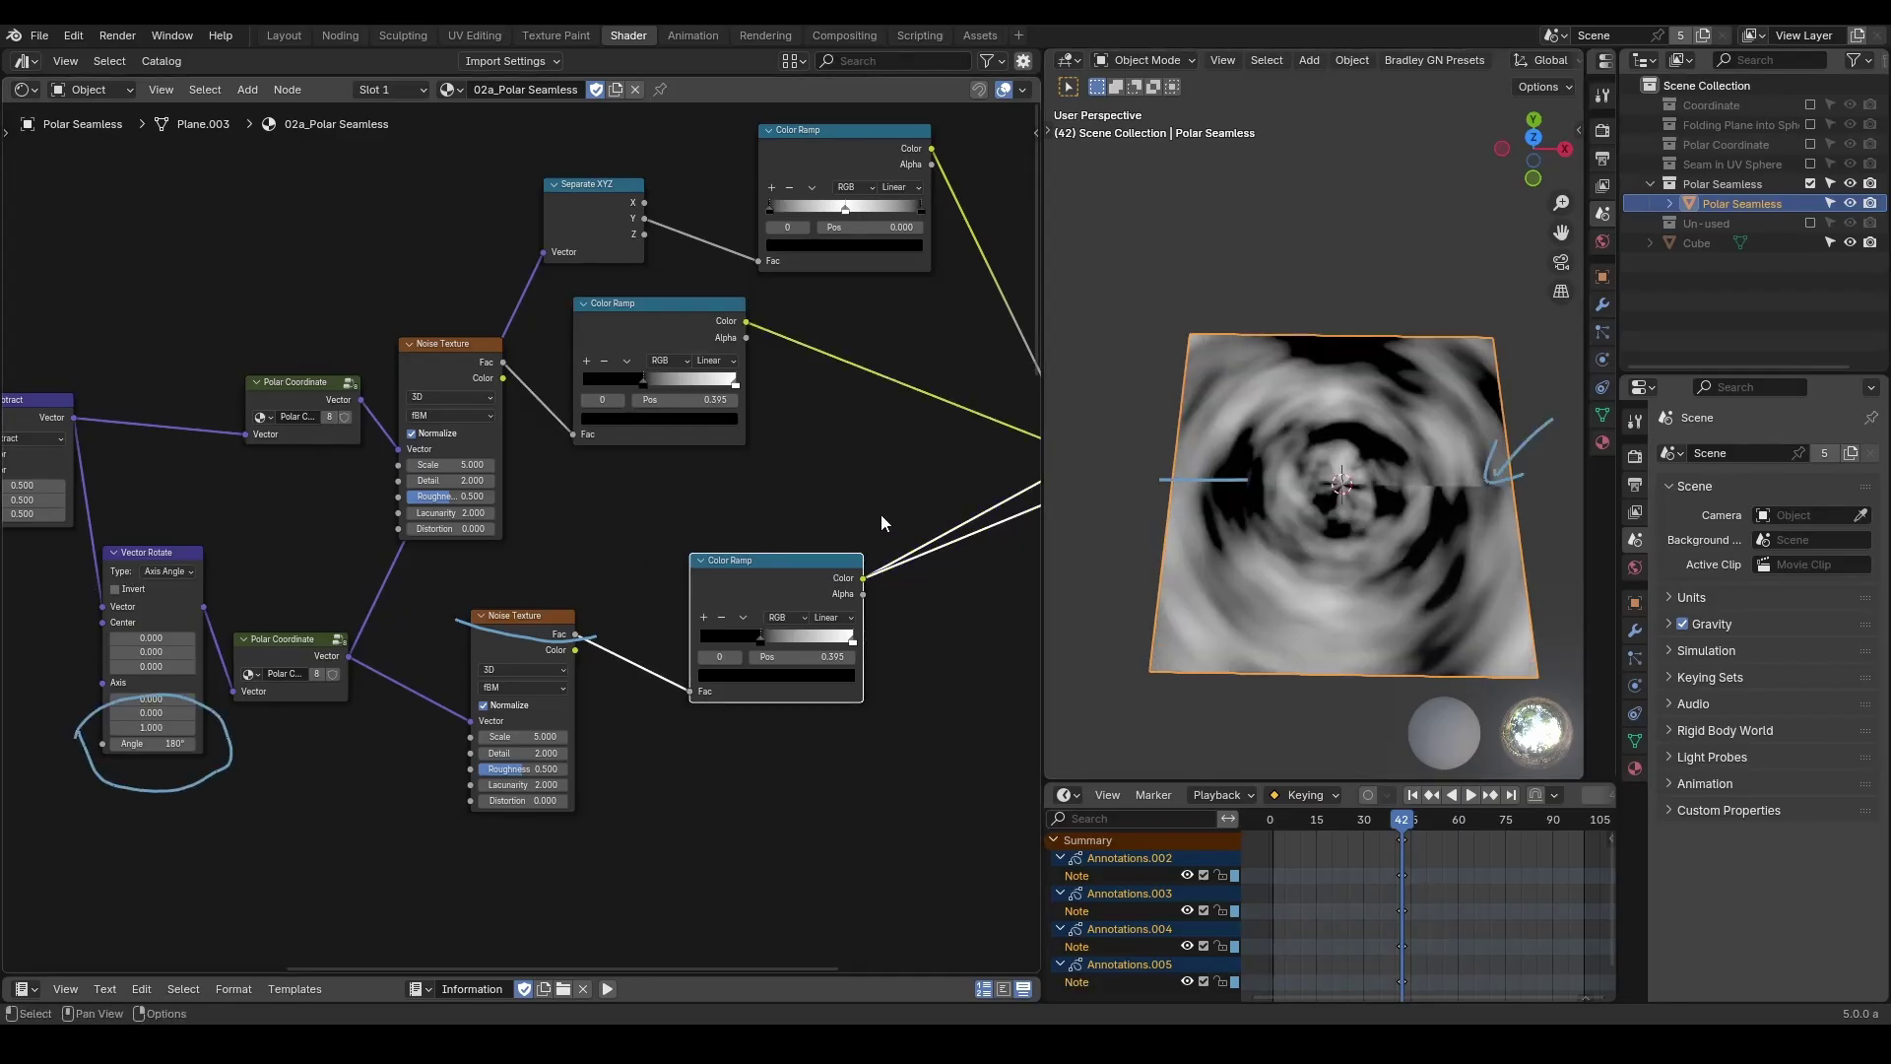
Preview the Separate XYZ Y output and top Color Ramp, annotating the gradient and seam.
{"action": "middle_click_drag", "start_coordinate": [880, 514], "coordinate": [806, 540]}
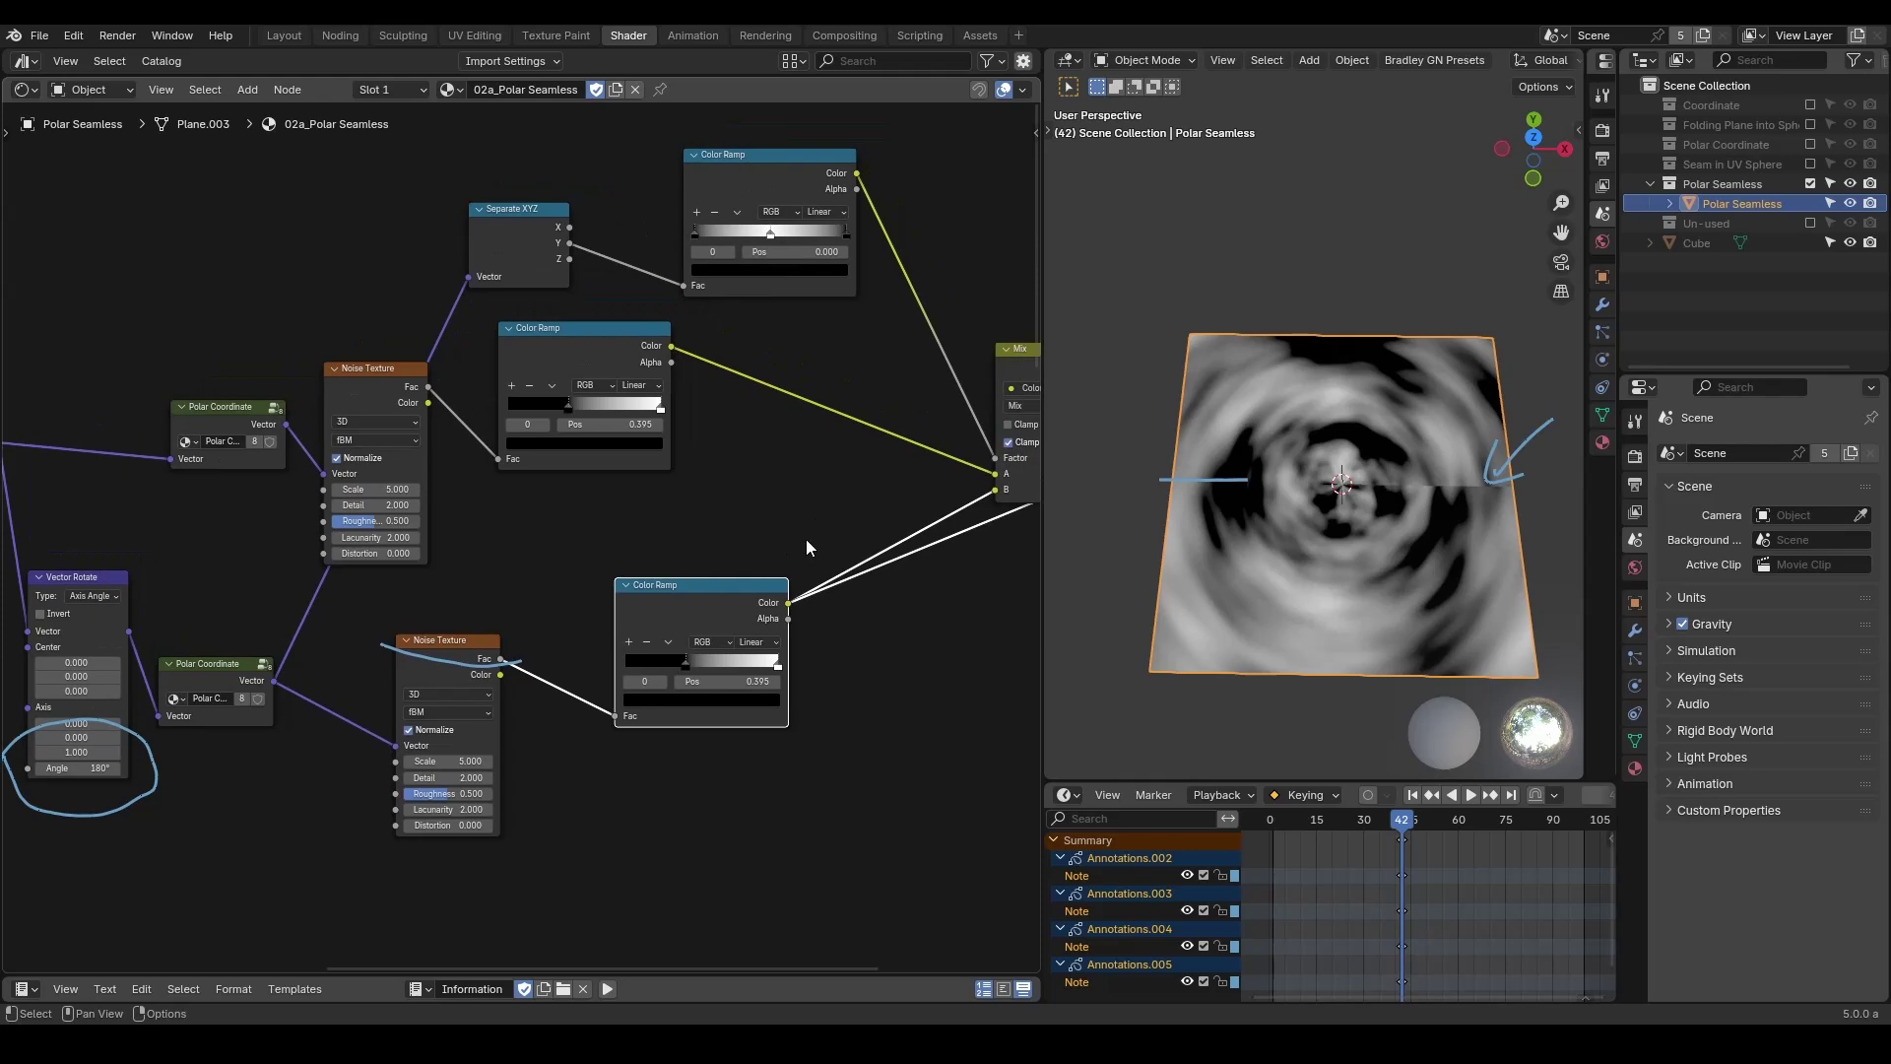
{"action": "left_click", "coordinate": [559, 245], "text": "ctrl+shift"}
{"action": "left_click", "coordinate": [834, 173], "text": "ctrl+shift"}
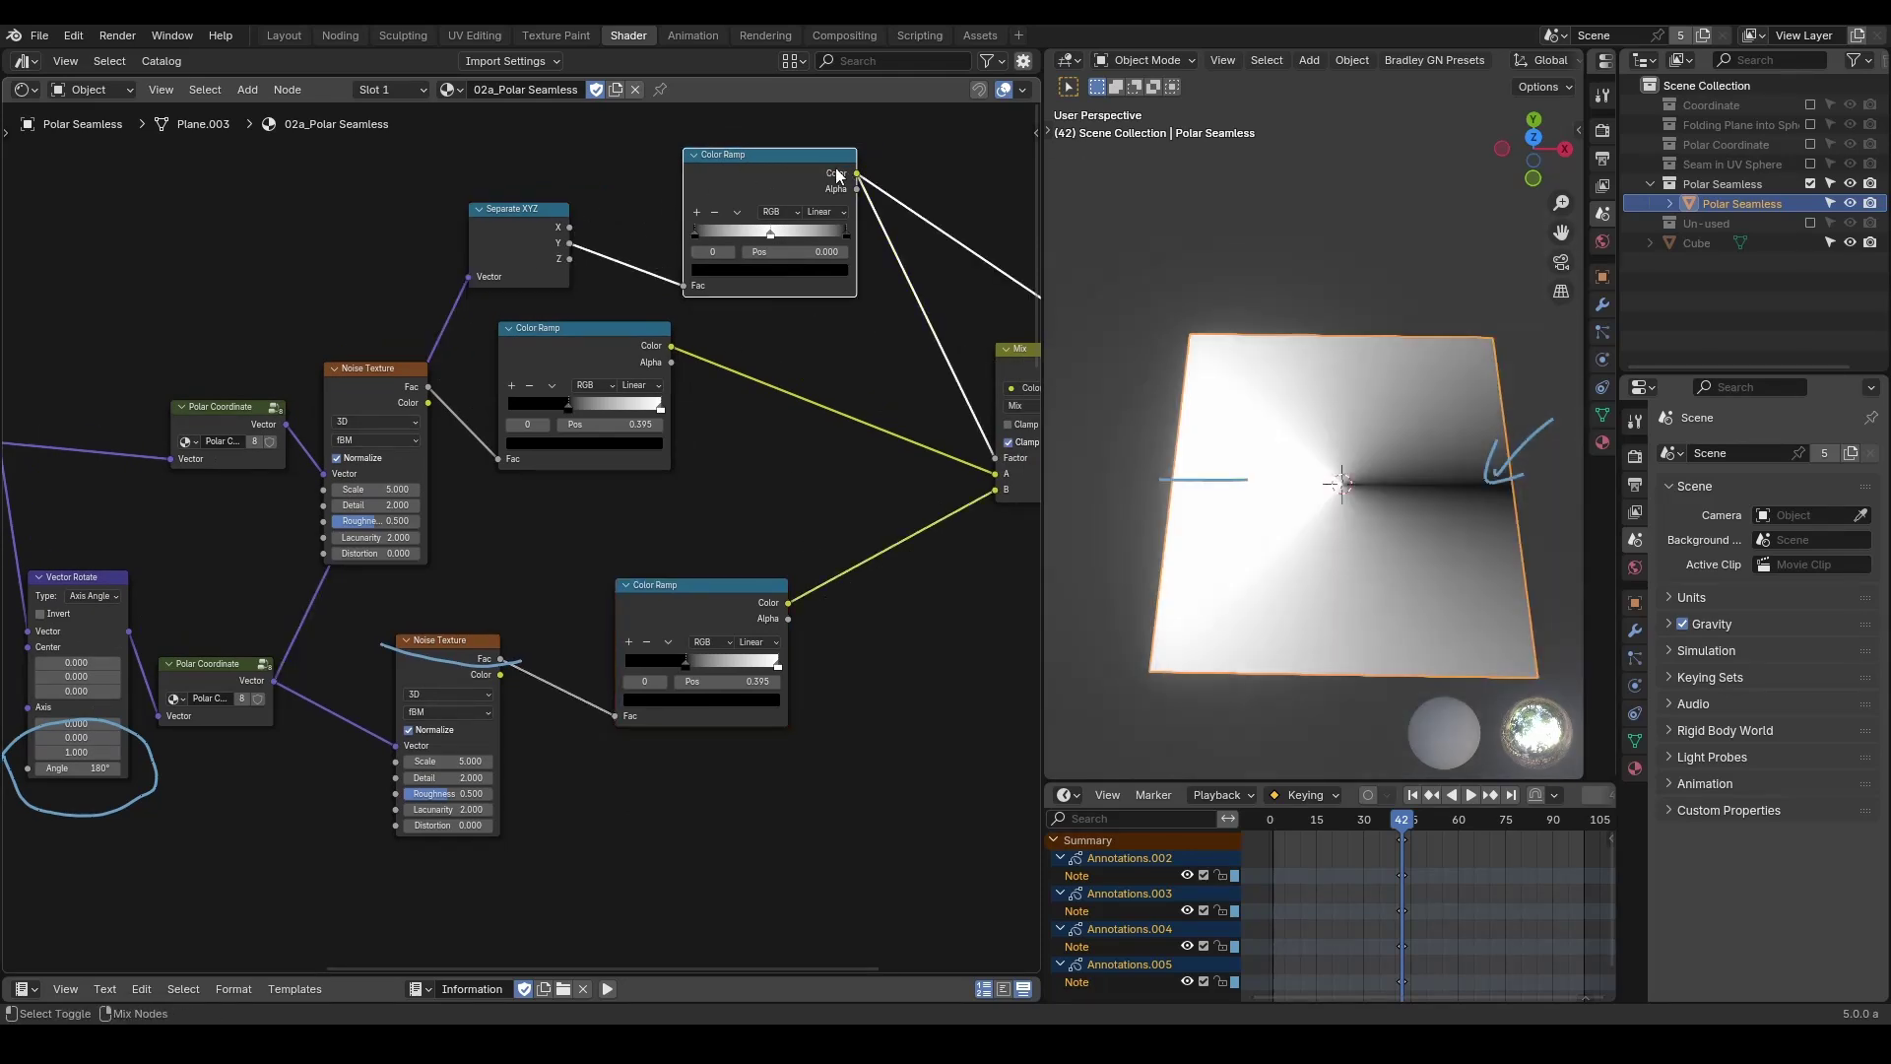
{"action": "left_click_drag", "start_coordinate": [1415, 425], "coordinate": [1427, 424]}
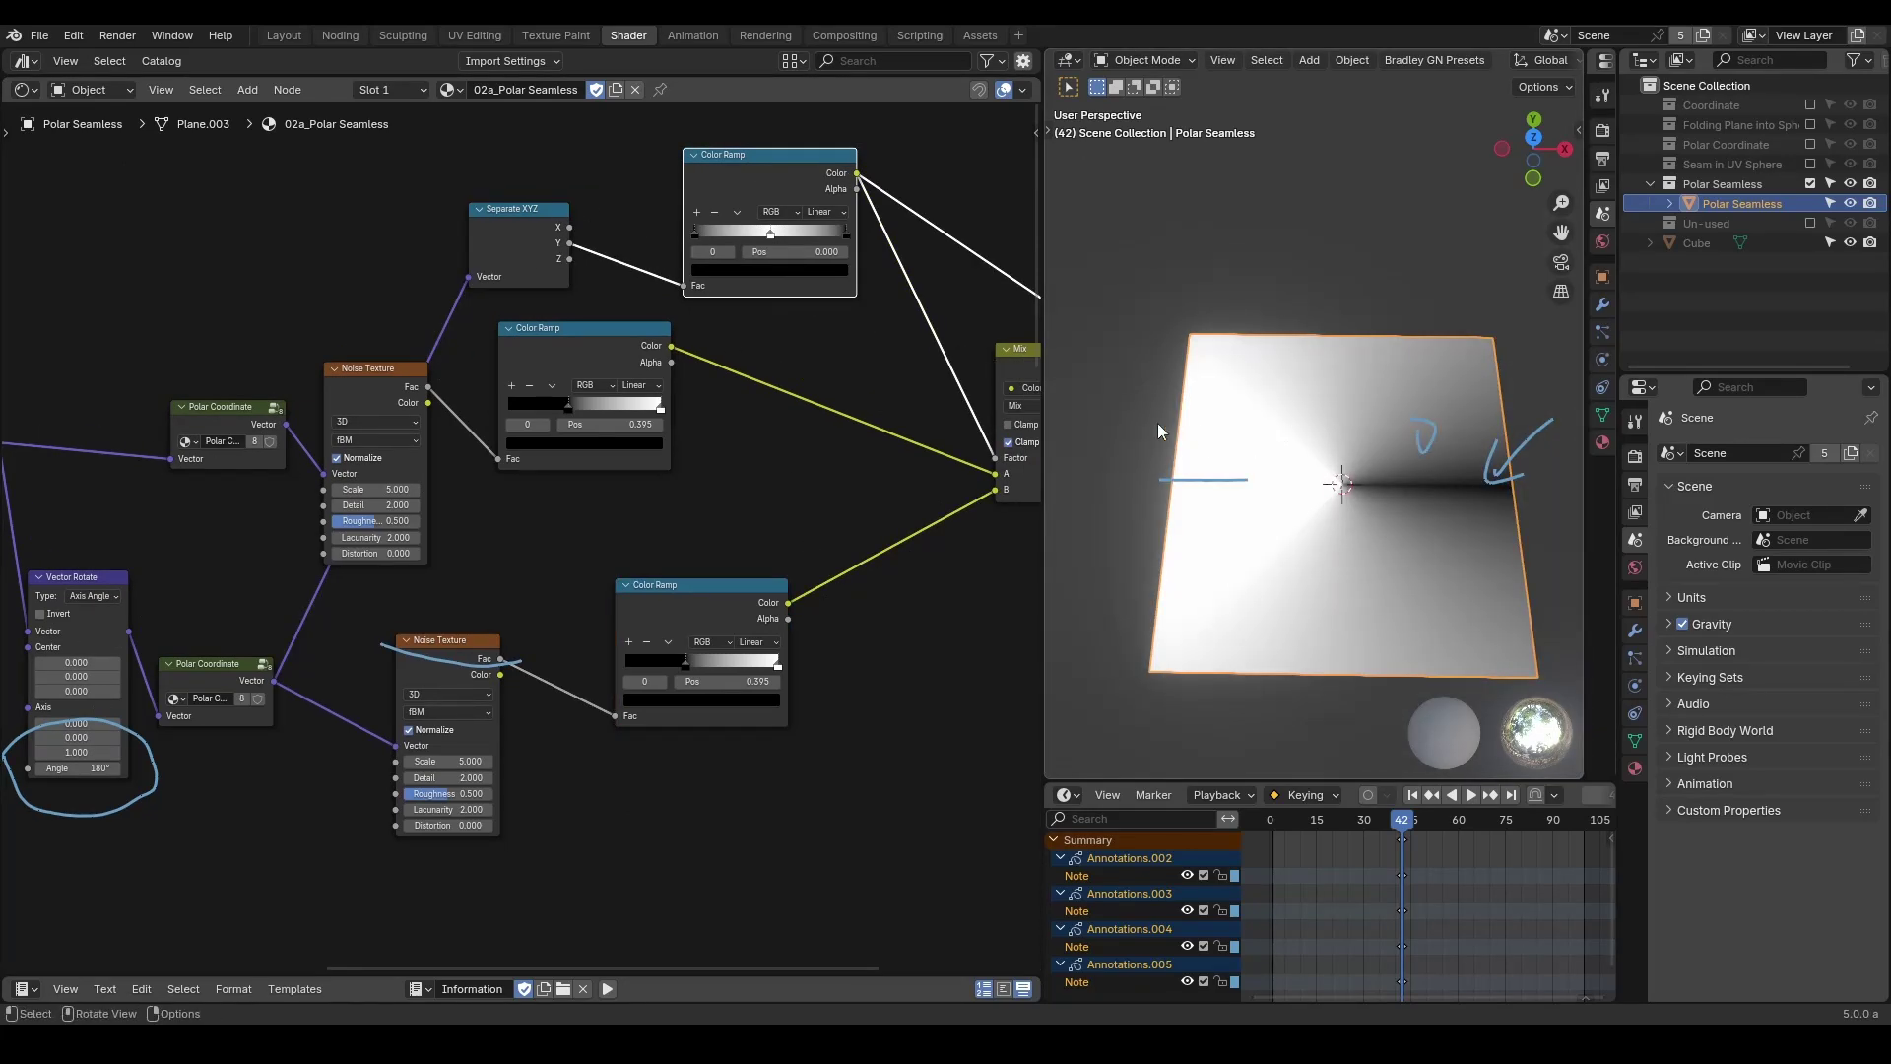
{"action": "left_click_drag", "start_coordinate": [1130, 390], "coordinate": [1121, 453]}
{"action": "left_click_drag", "start_coordinate": [1456, 516], "coordinate": [1458, 510]}
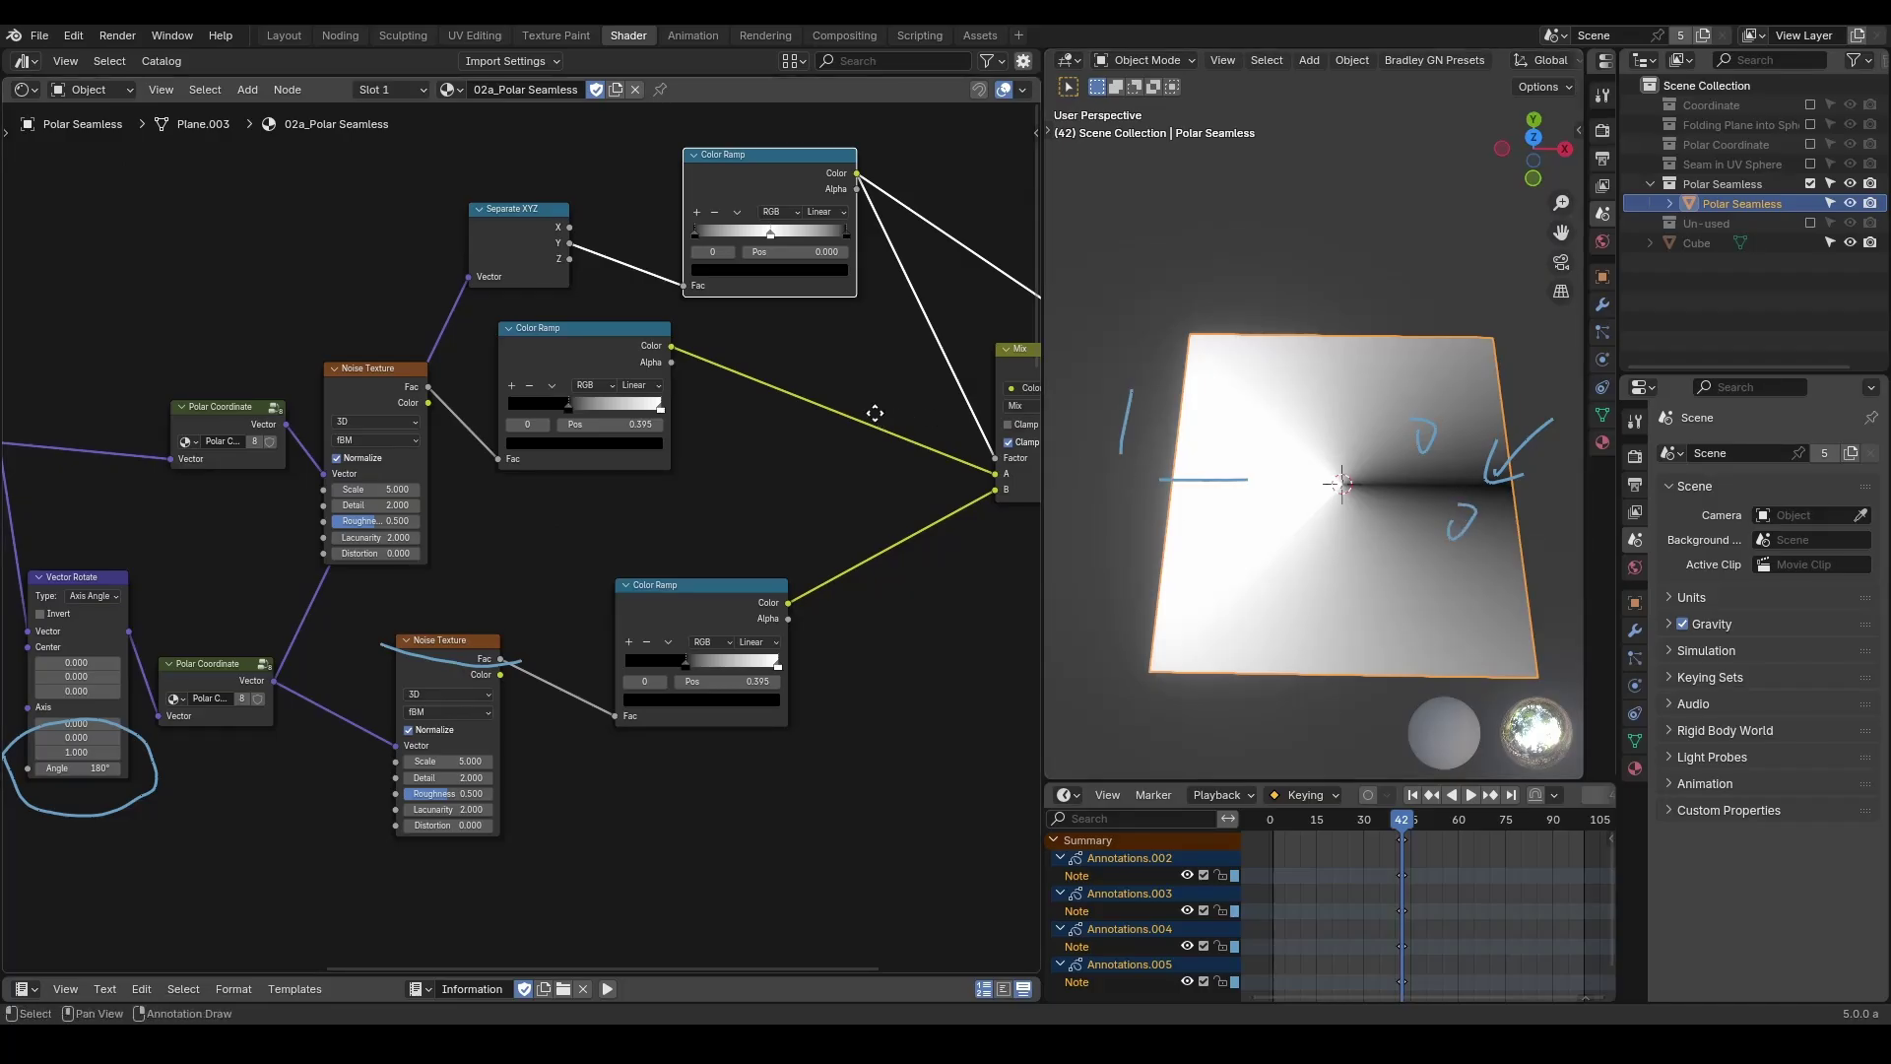
Preview the blended Mix result, sketch across the plane's centre, then erase the annotations.
{"action": "middle_click_drag", "start_coordinate": [874, 414], "coordinate": [749, 424]}
{"action": "left_click", "coordinate": [915, 379], "text": "ctrl+shift"}
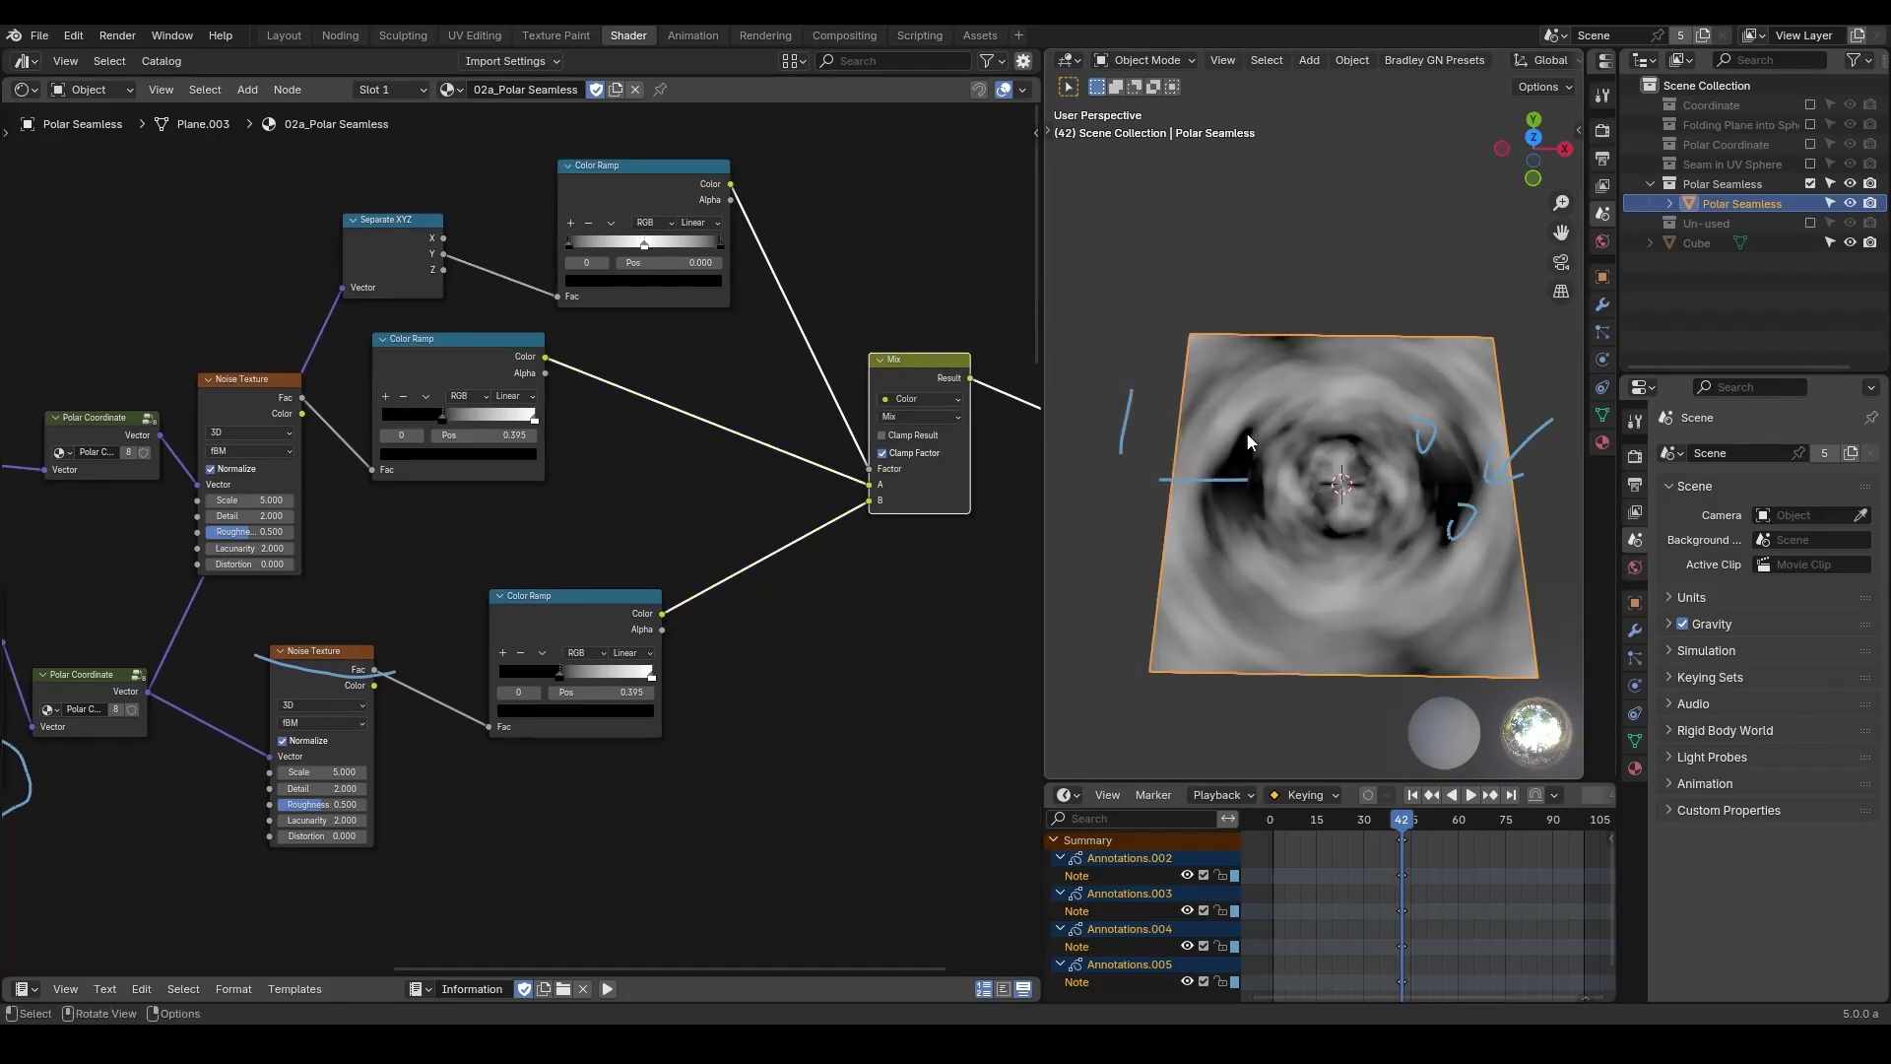
{"action": "left_click_drag", "start_coordinate": [1247, 439], "coordinate": [1416, 532]}
{"action": "left_click_drag", "start_coordinate": [1428, 448], "coordinate": [1252, 517]}
{"action": "mouse_move", "coordinate": [1373, 343]}
{"action": "right_mouse_down"}
{"action": "mouse_move", "coordinate": [1269, 384]}
{"action": "mouse_move", "coordinate": [1300, 536]}
{"action": "mouse_move", "coordinate": [1365, 431]}
{"action": "right_mouse_up"}
{"action": "middle_click_drag", "start_coordinate": [532, 647], "coordinate": [676, 569]}
Insert a Vector Math Add node before the lower Noise Texture with Z offset 1.180.
{"action": "left_click_drag", "start_coordinate": [292, 616], "coordinate": [398, 610]}
{"action": "type", "text": "add"}
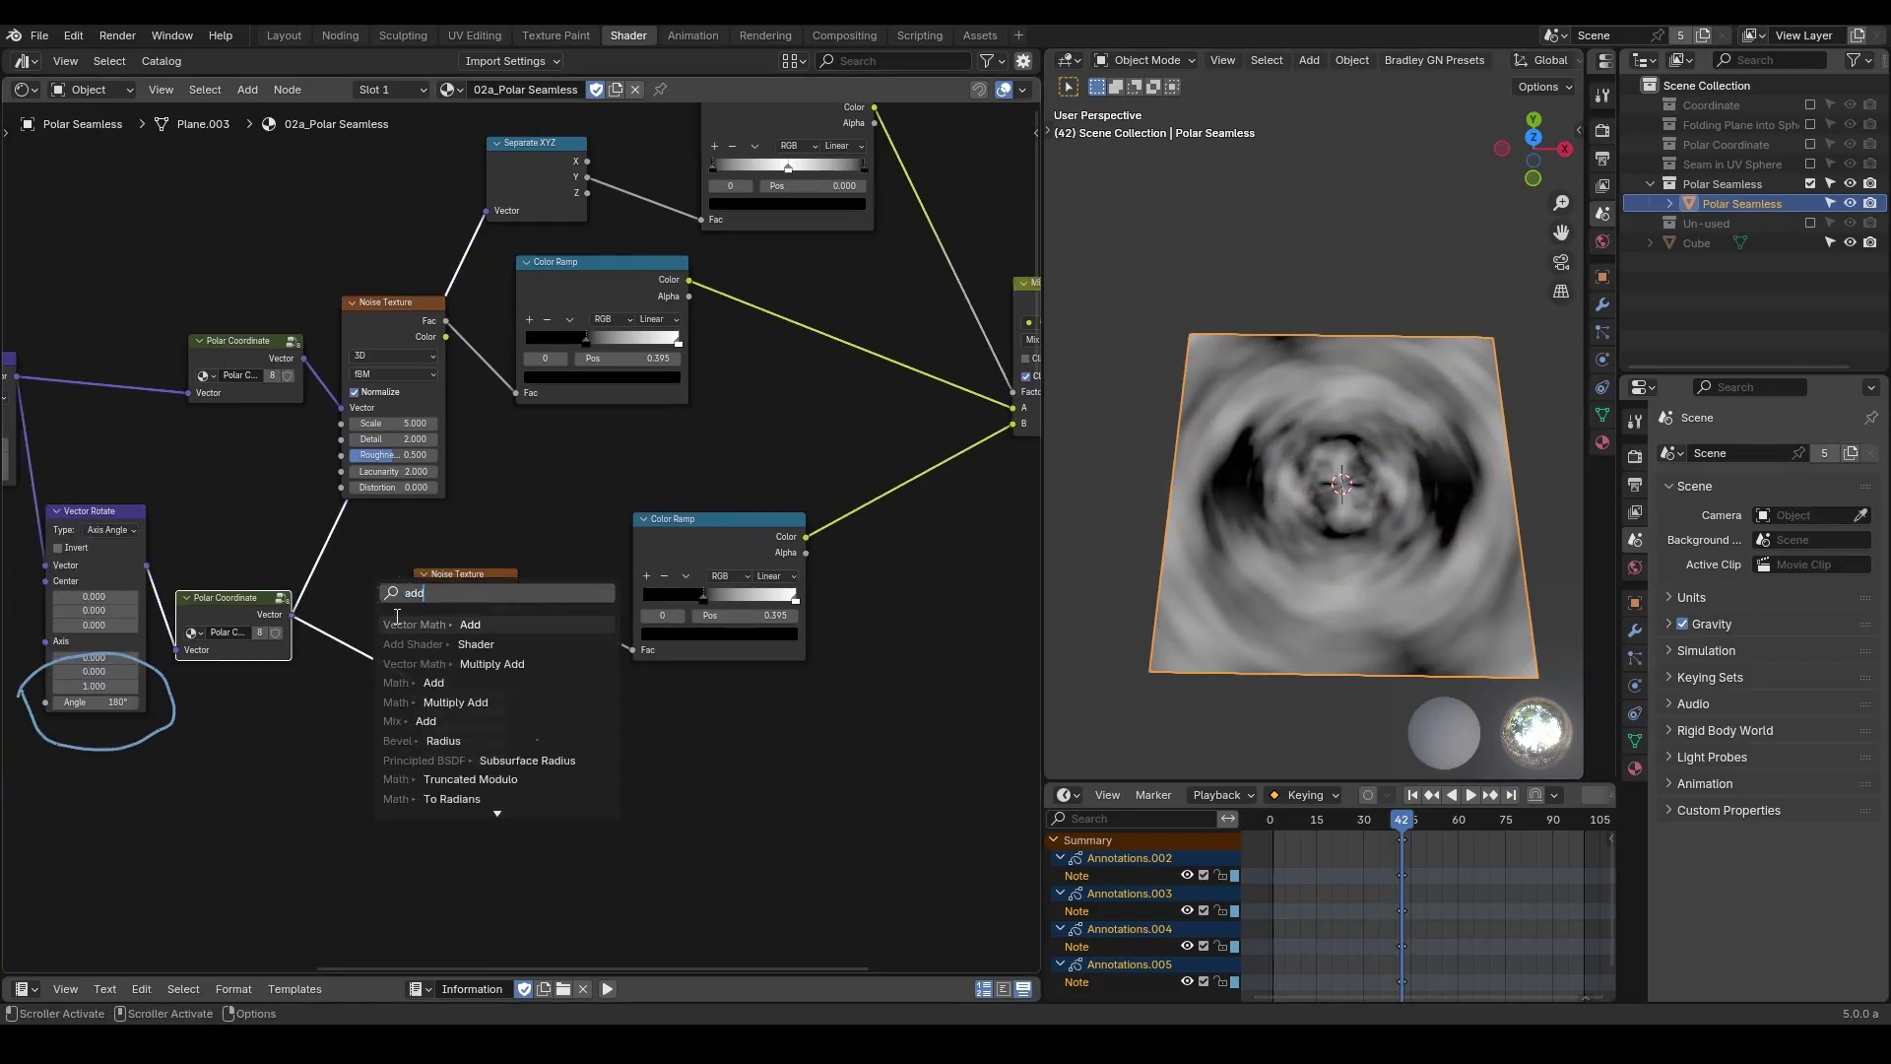
{"action": "key", "text": "Return"}
{"action": "left_click", "coordinate": [343, 640]}
{"action": "left_click_drag", "start_coordinate": [372, 716], "coordinate": [423, 716]}
{"action": "key", "text": "KP_7"}
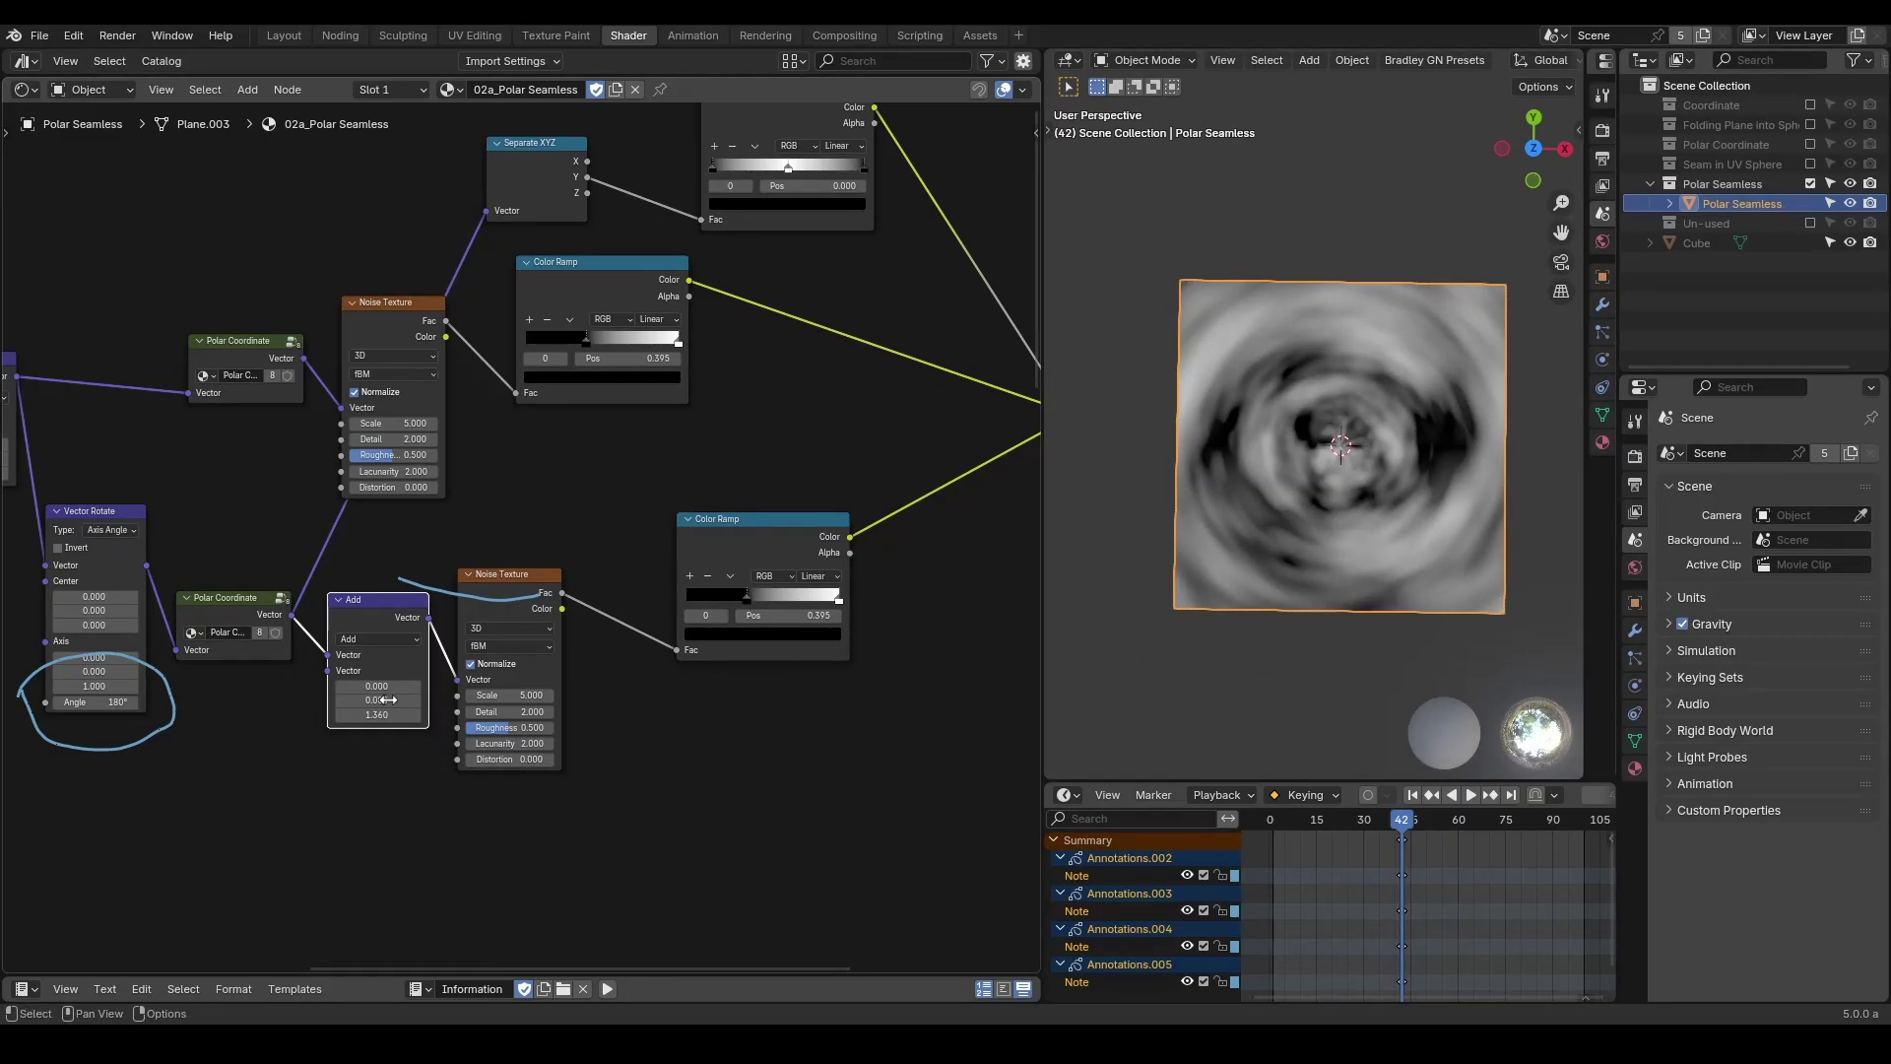
{"action": "left_click_drag", "start_coordinate": [384, 714], "coordinate": [377, 714]}
{"action": "mouse_move", "coordinate": [1311, 658]}
{"action": "left_mouse_down"}
{"action": "mouse_move", "coordinate": [1260, 589]}
{"action": "mouse_move", "coordinate": [1256, 609]}
{"action": "mouse_move", "coordinate": [1287, 586]}
{"action": "left_mouse_up"}
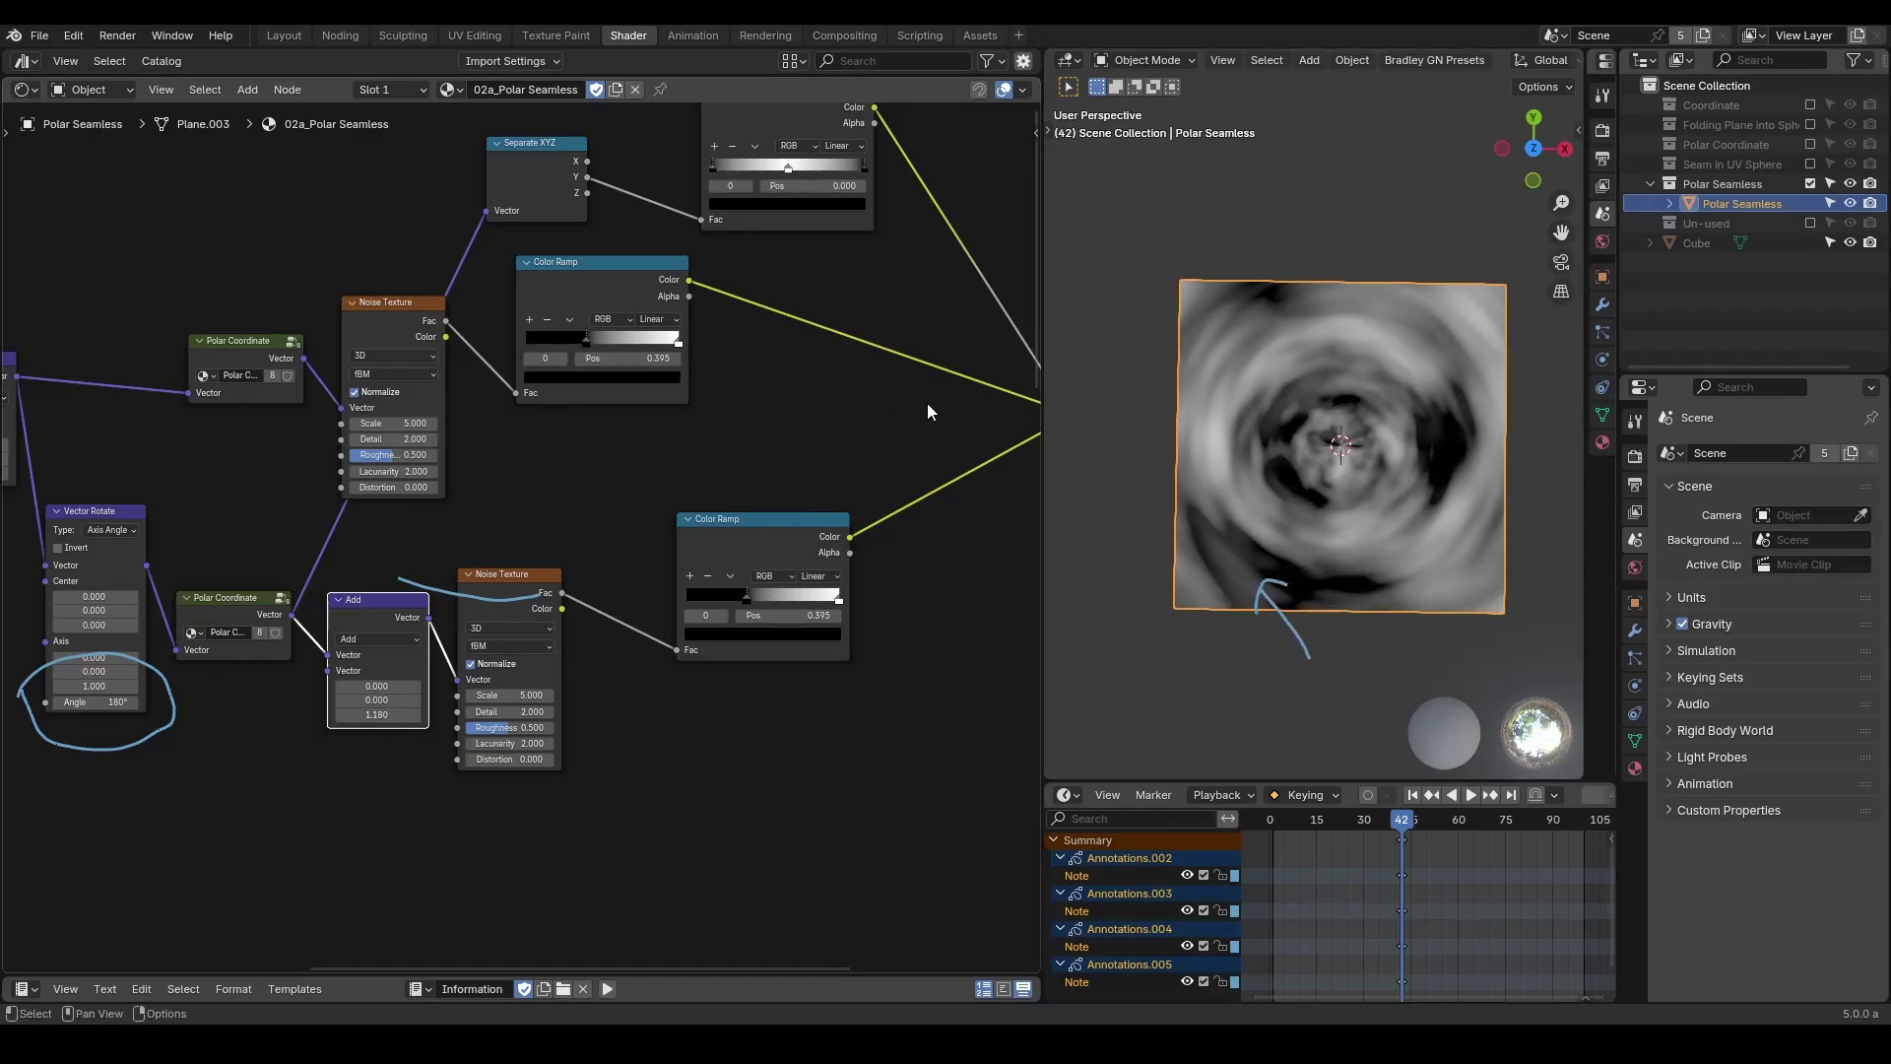
Duplicate the middle Color Ramp onto the Mix Factor link and adjust its black stop.
{"action": "middle_click_drag", "start_coordinate": [928, 412], "coordinate": [753, 461]}
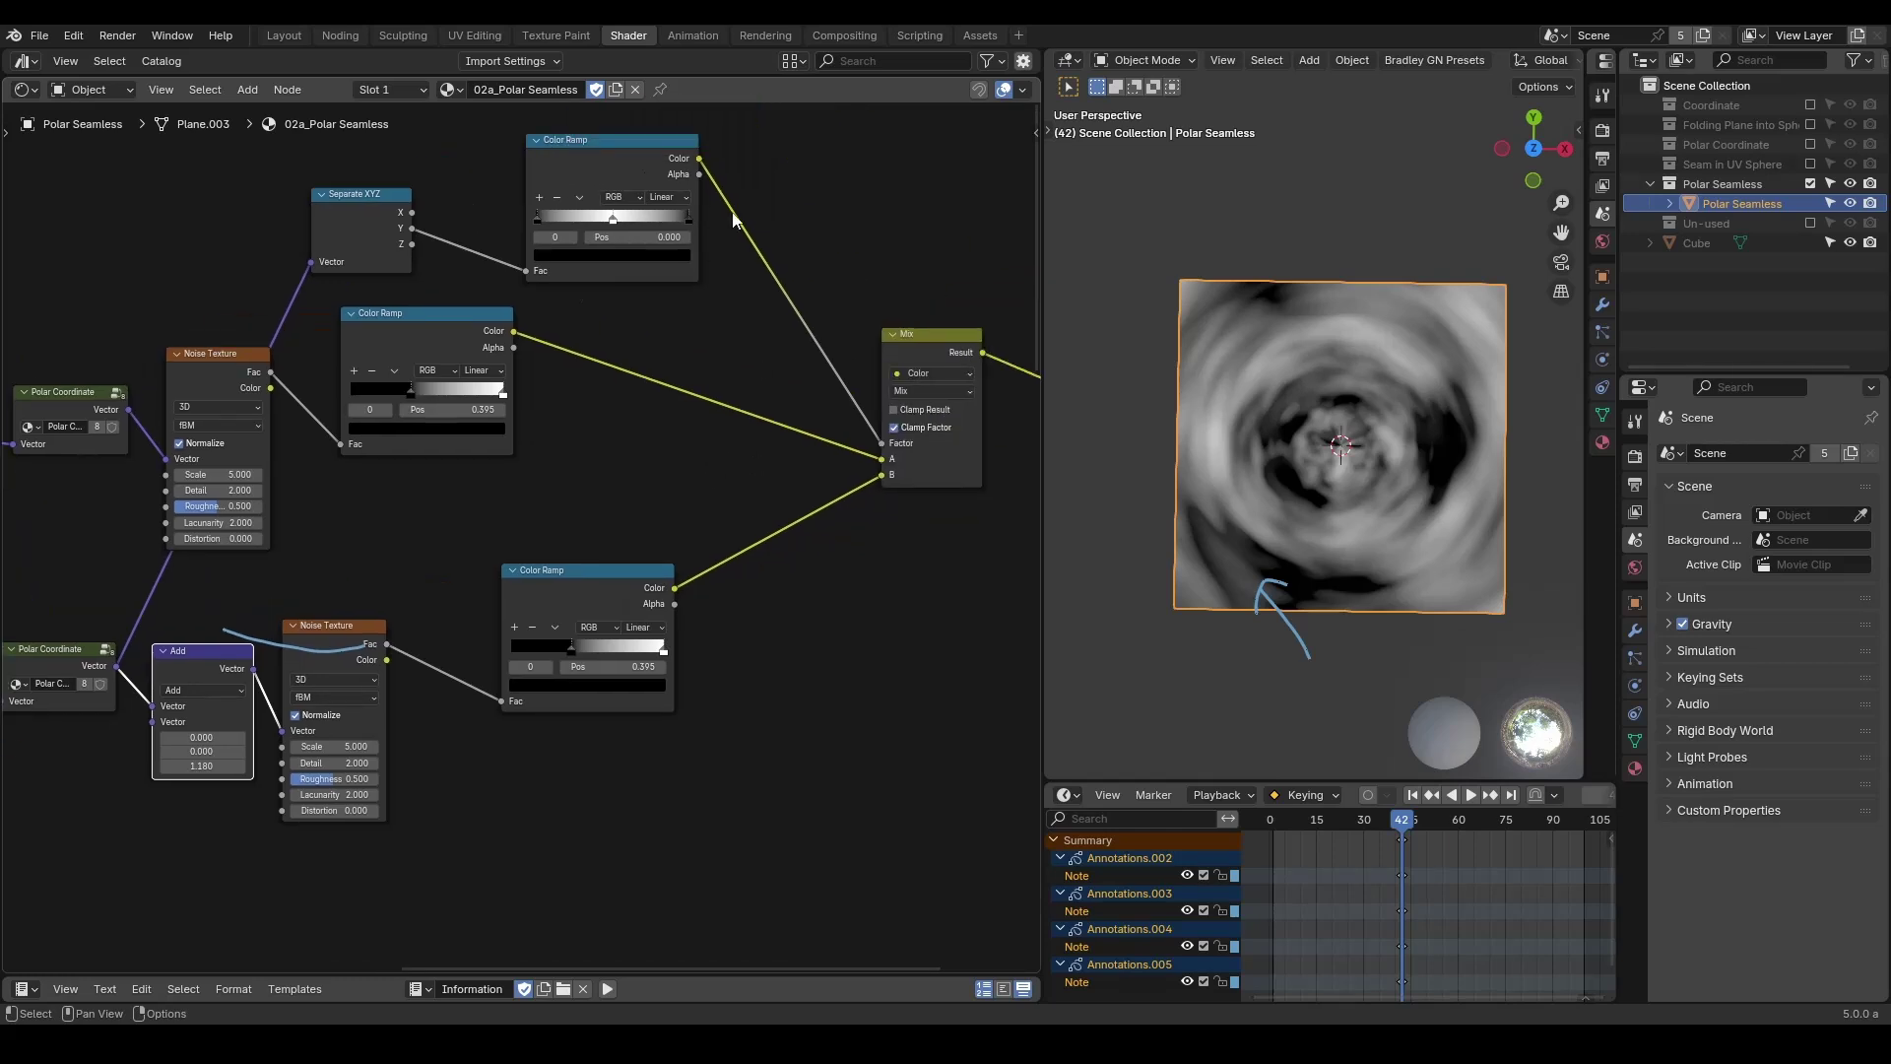
{"action": "left_click", "coordinate": [423, 360]}
{"action": "key", "text": "shift+d"}
{"action": "left_click", "coordinate": [819, 256]}
{"action": "scroll", "coordinate": [729, 327], "scroll_direction": "up", "scroll_amount": 2}
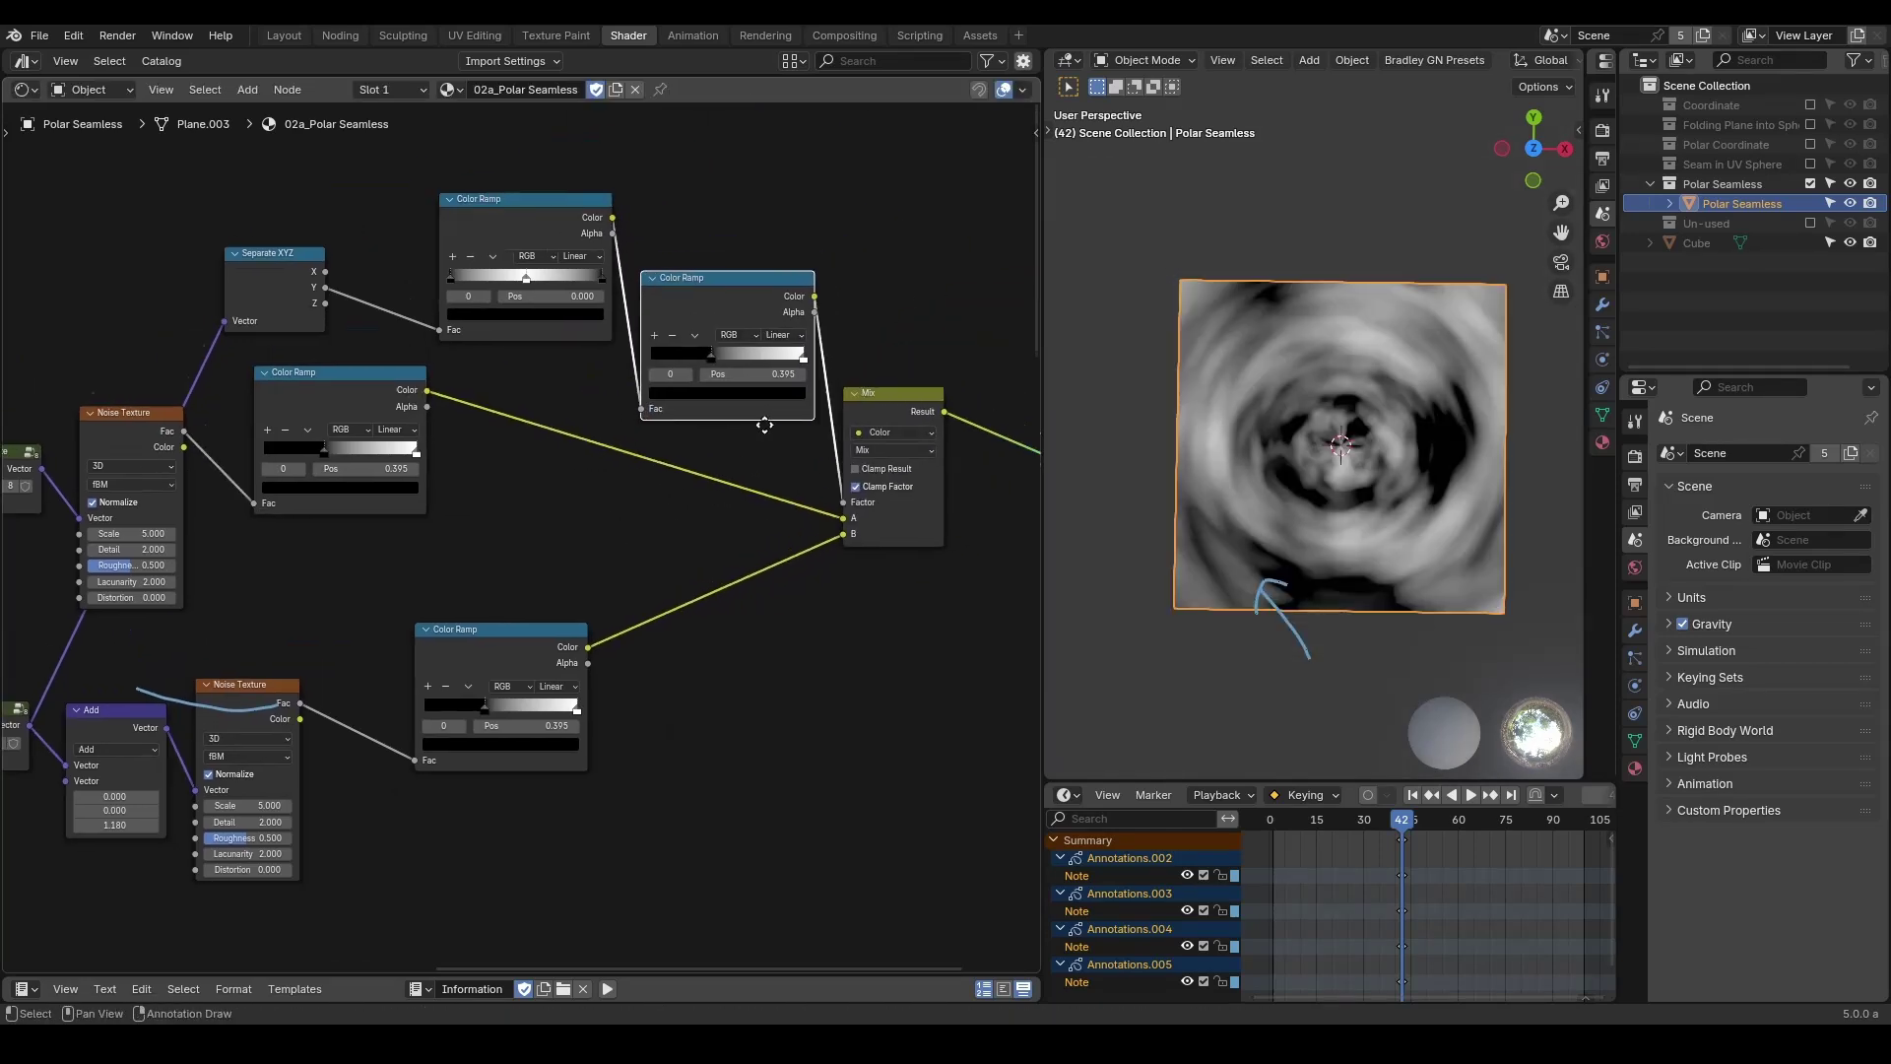
{"action": "left_click_drag", "start_coordinate": [729, 327], "coordinate": [601, 342]}
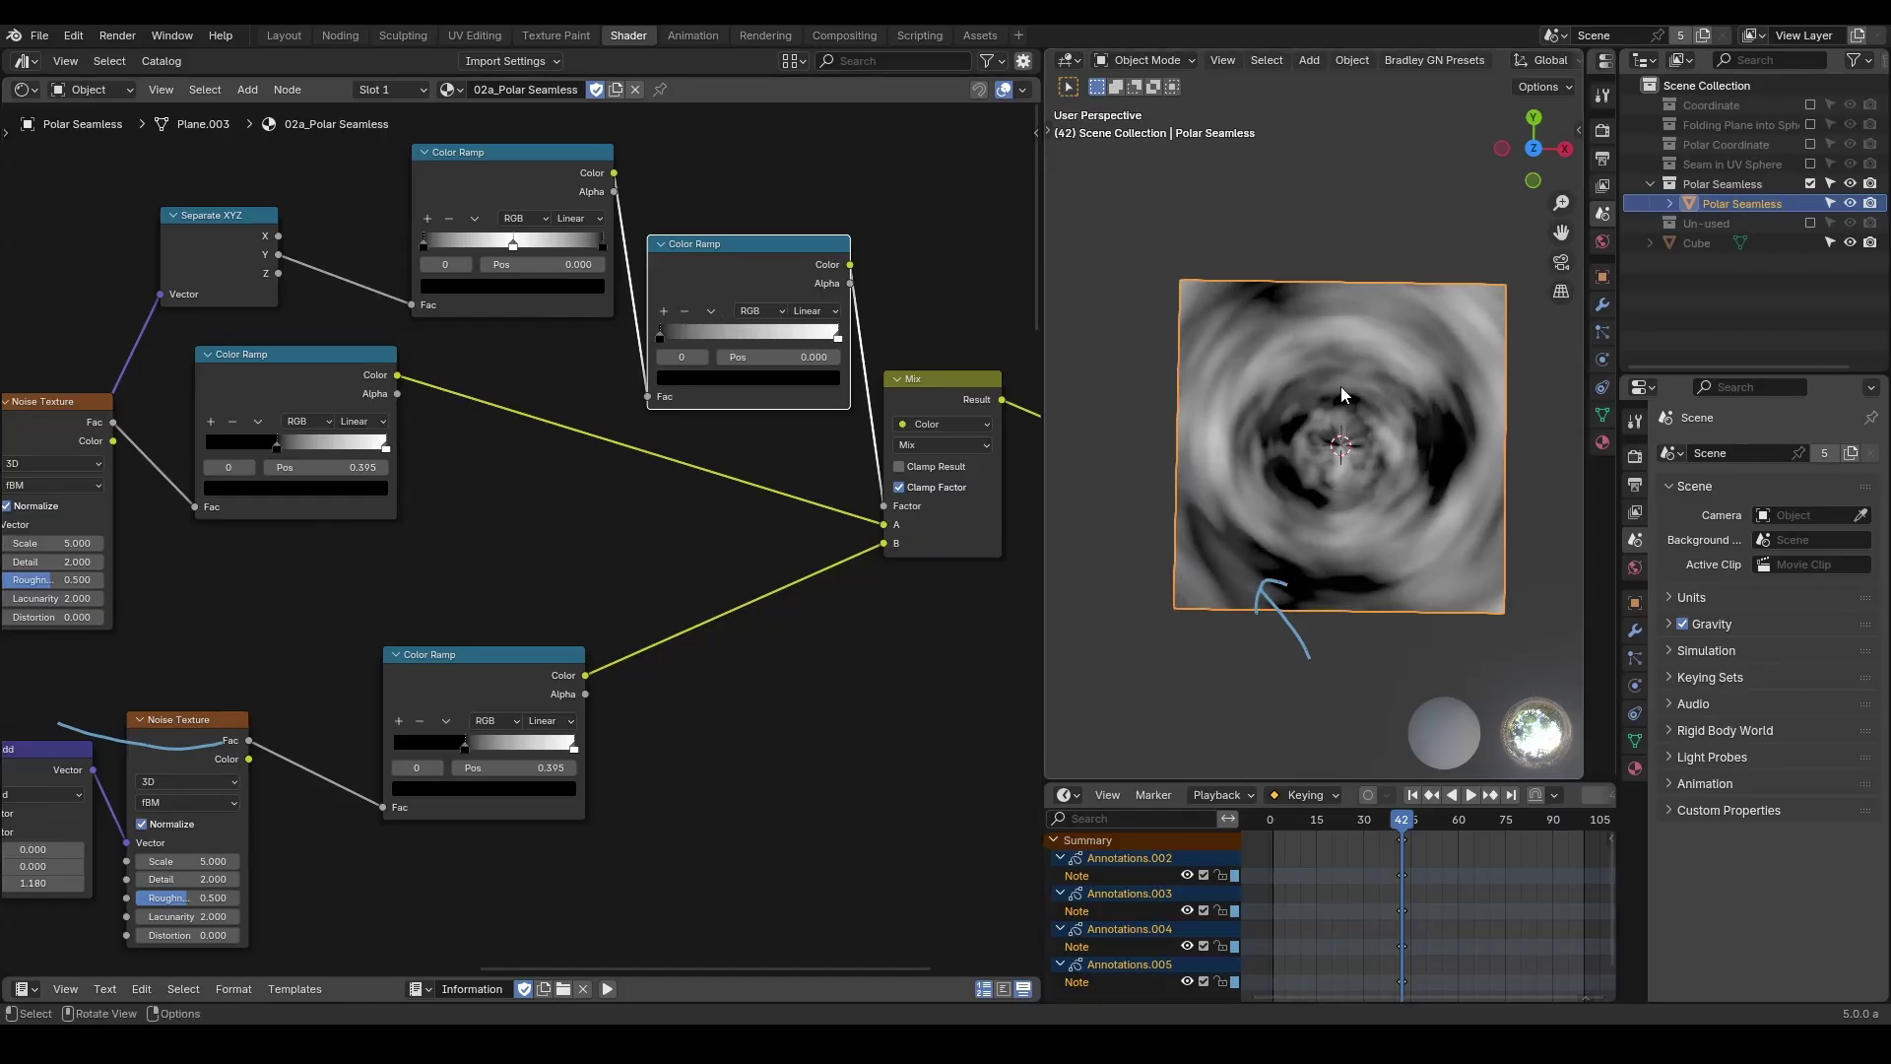
{"action": "scroll", "coordinate": [690, 585], "scroll_direction": "down", "scroll_amount": 1}
{"action": "middle_click_drag", "start_coordinate": [689, 585], "coordinate": [729, 552]}
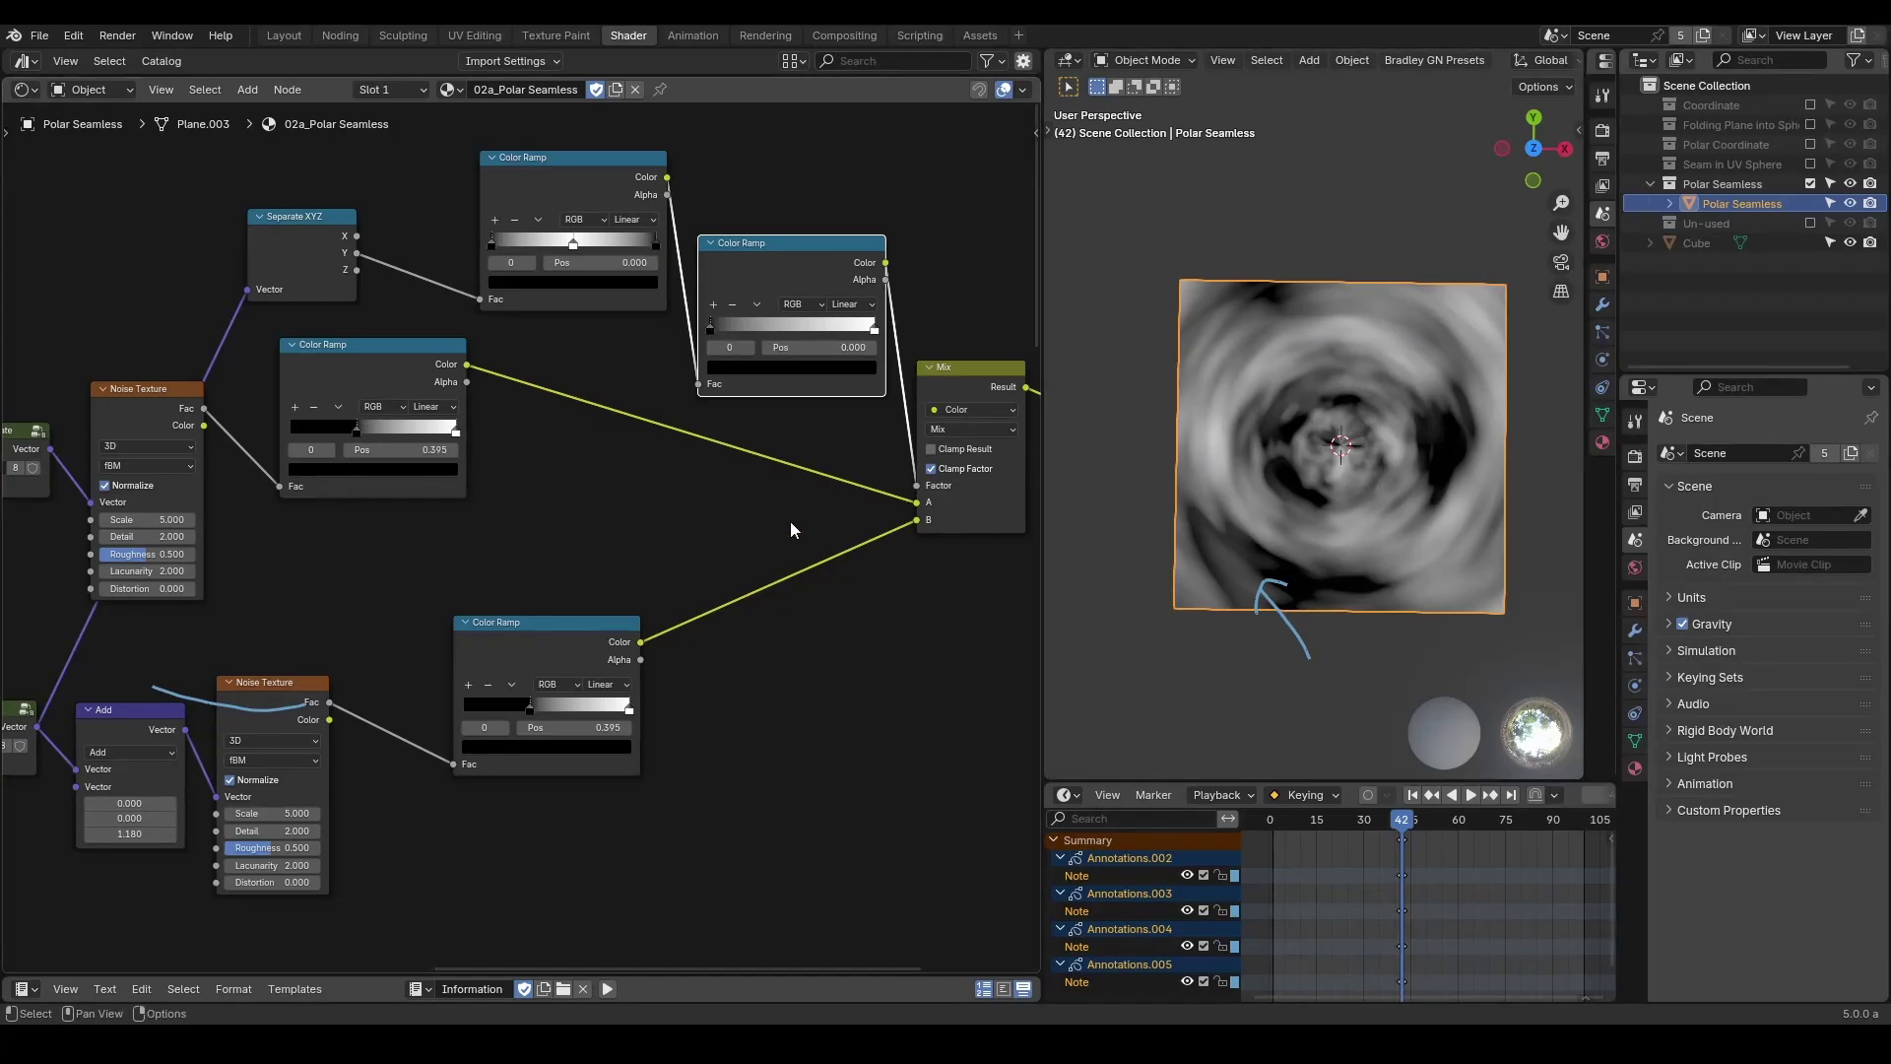
Switch to the 02b_Polar Seamless_Flaw material and annotate the Brick Texture and top seams.
{"action": "left_click", "coordinate": [448, 90]}
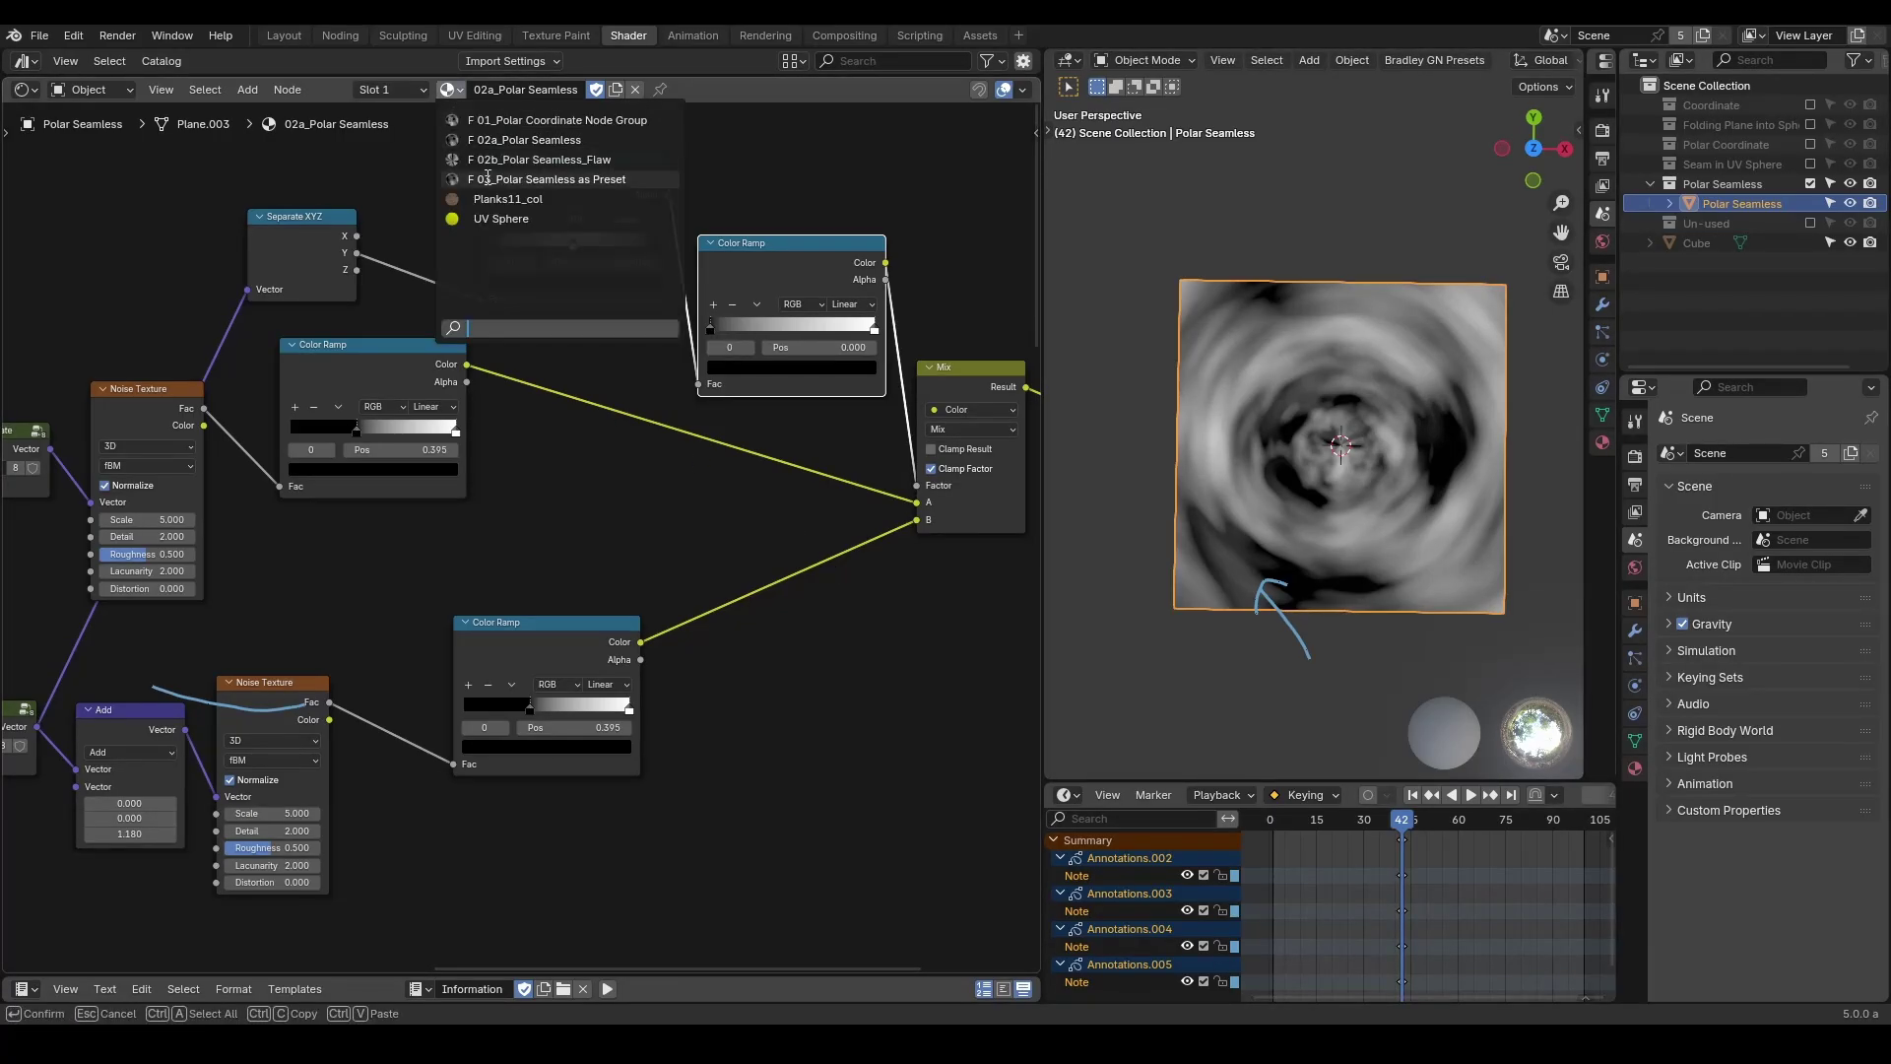
{"action": "left_click", "coordinate": [480, 160]}
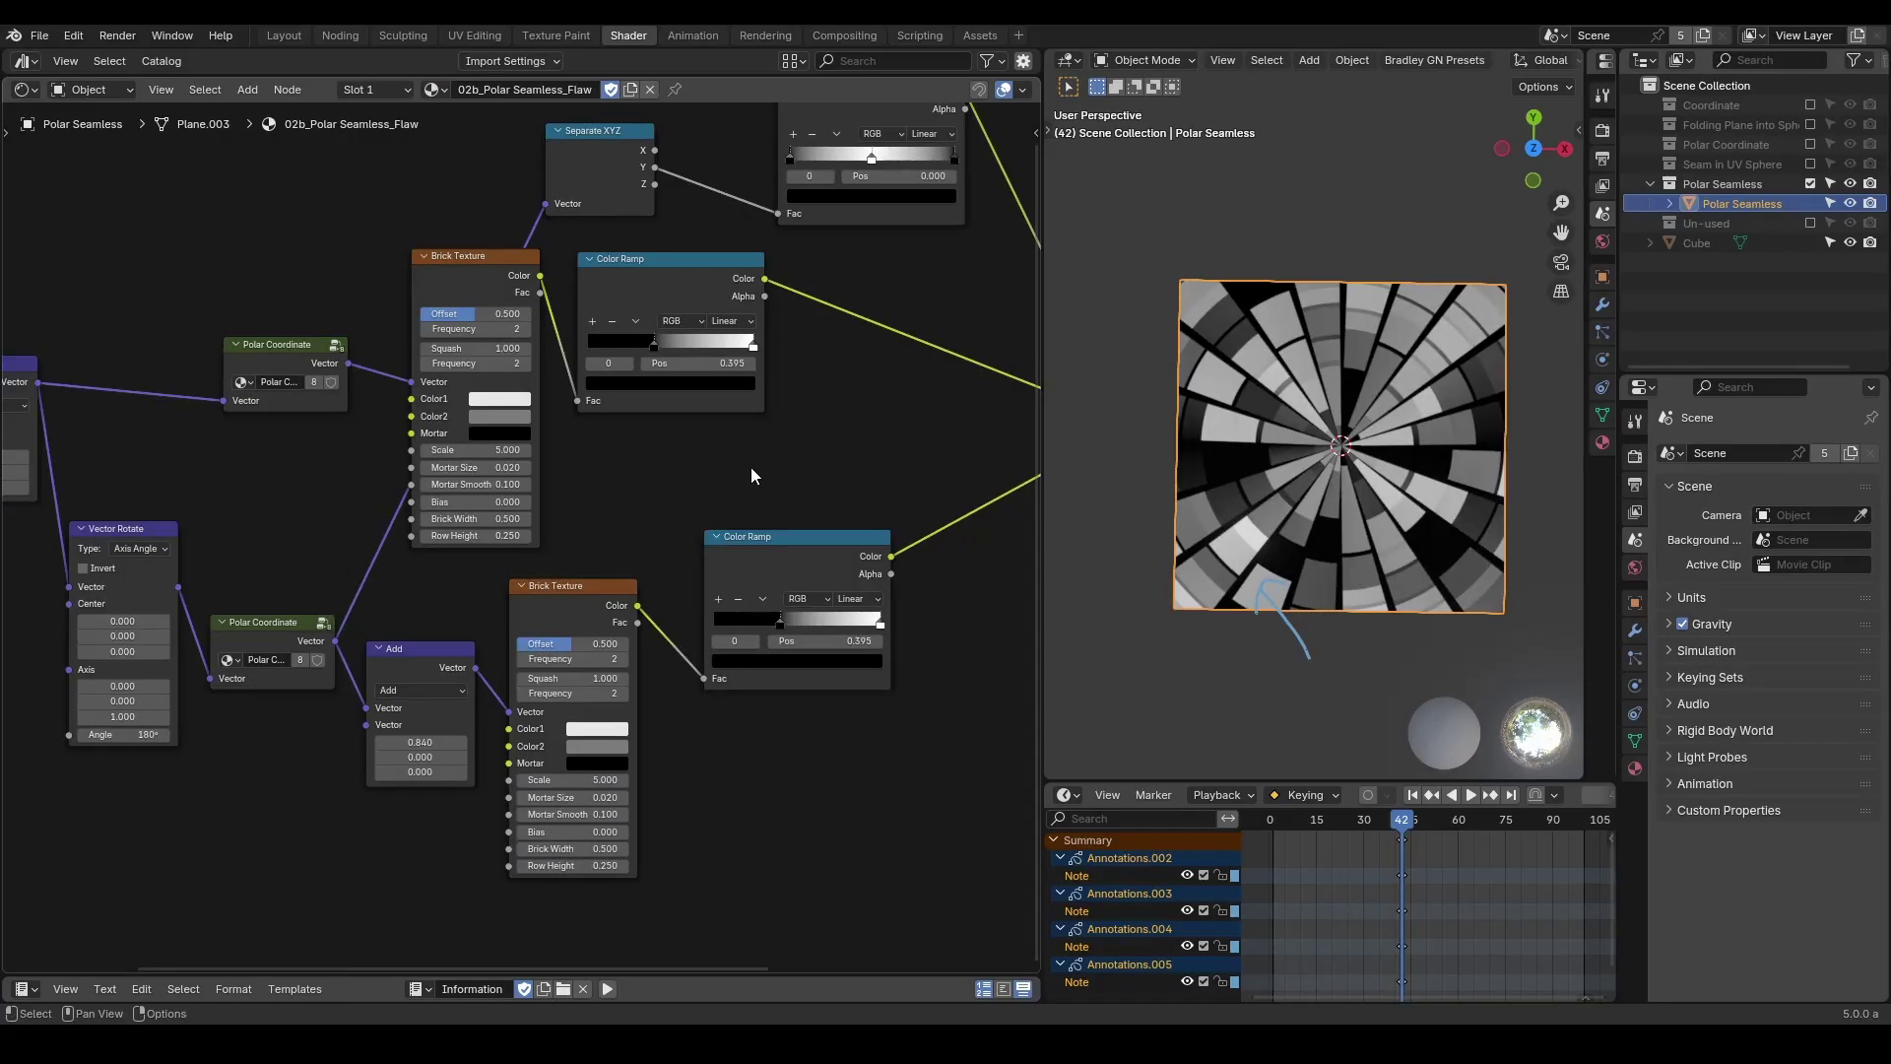
{"action": "left_click_drag", "start_coordinate": [394, 270], "coordinate": [510, 277]}
{"action": "middle_click_drag", "start_coordinate": [805, 436], "coordinate": [737, 465]}
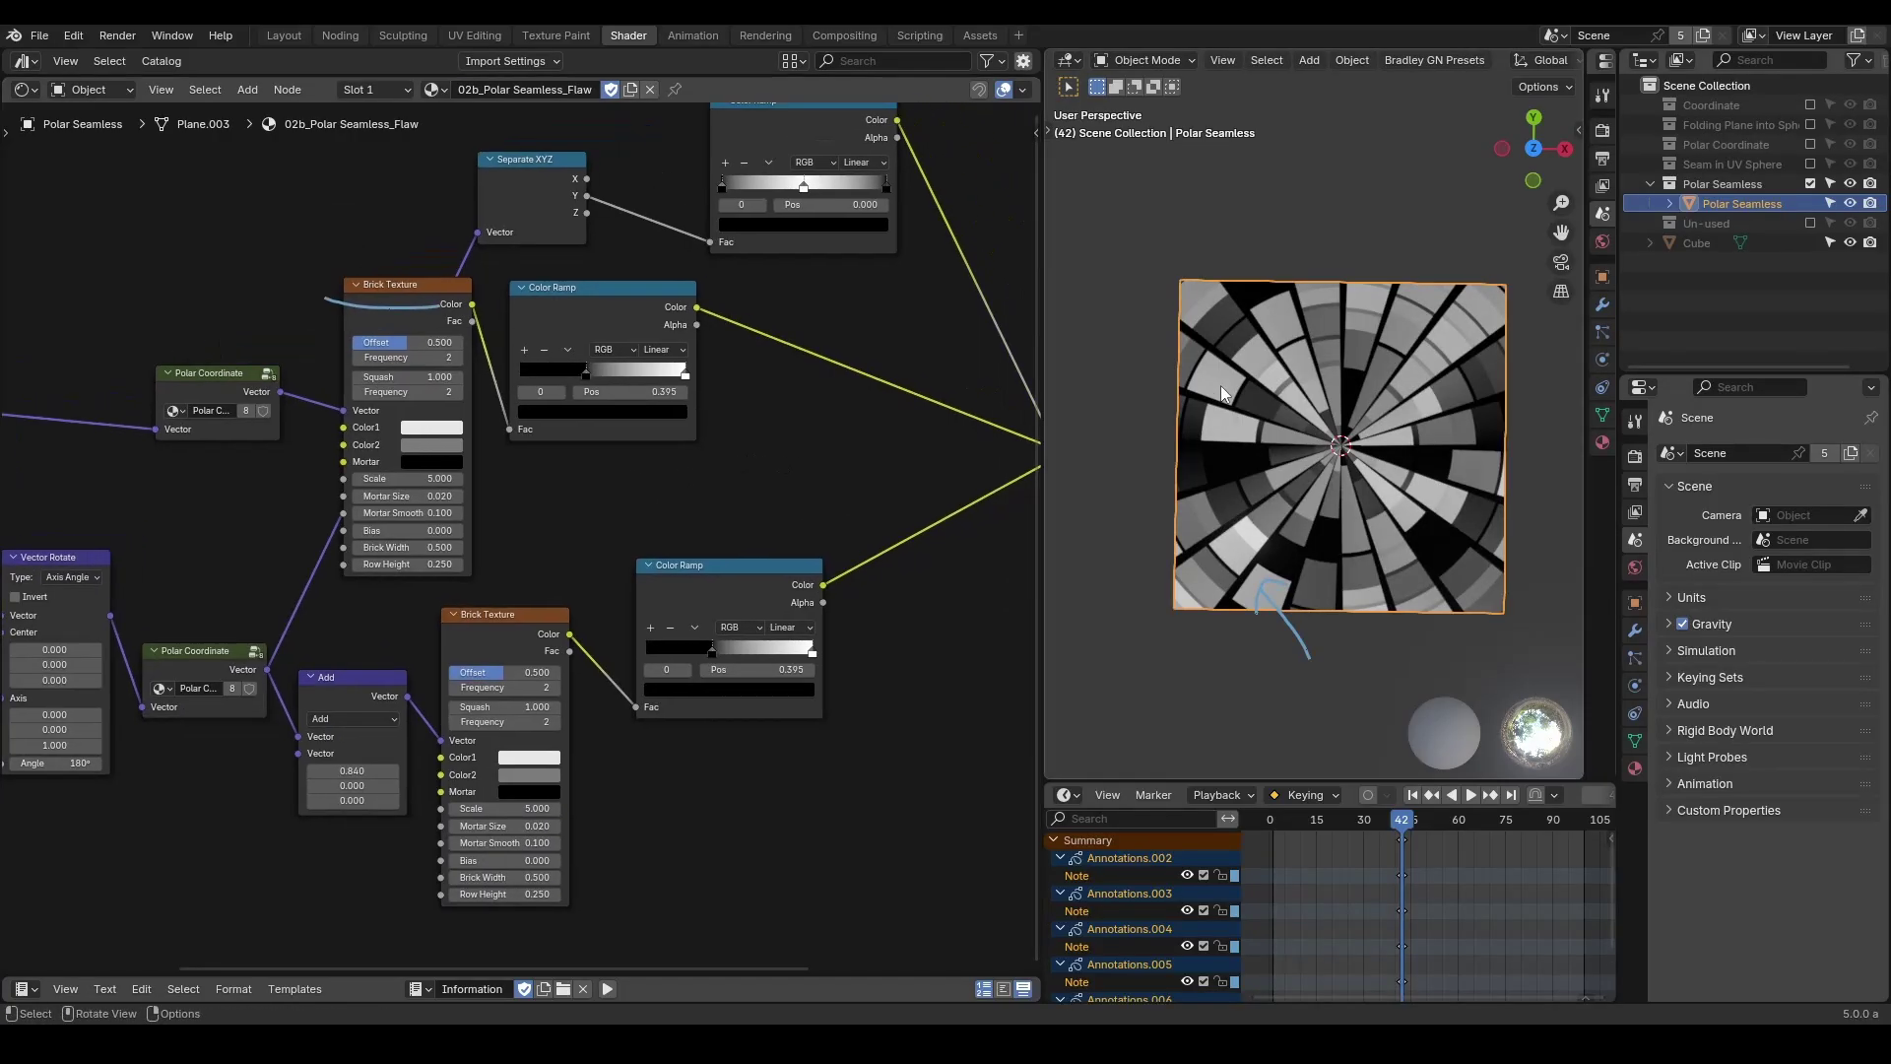
{"action": "left_click_drag", "start_coordinate": [1244, 229], "coordinate": [1269, 343]}
{"action": "left_click_drag", "start_coordinate": [1410, 232], "coordinate": [1367, 292]}
{"action": "left_click_drag", "start_coordinate": [1469, 248], "coordinate": [1425, 353]}
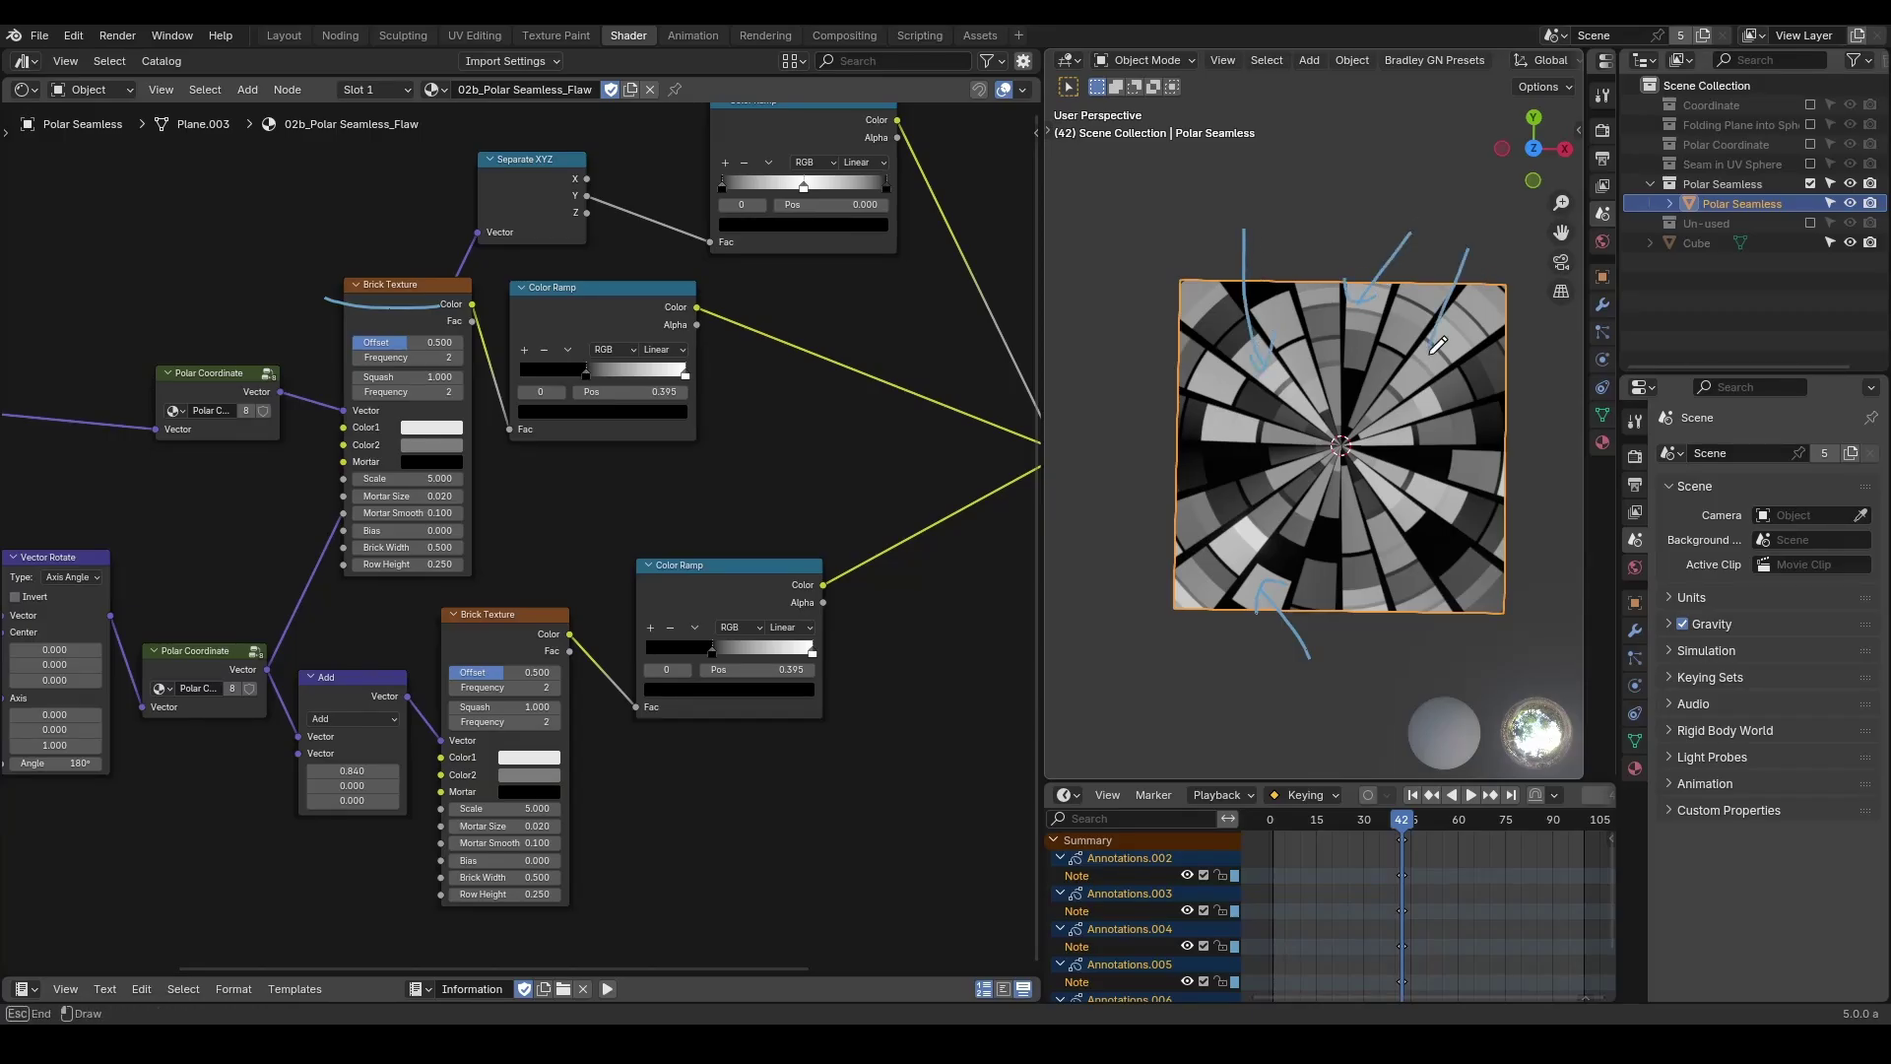
Duplicate the middle Color Ramp into the link feeding Mix, pushing its black stop near the end.
{"action": "middle_click_drag", "start_coordinate": [704, 479], "coordinate": [626, 548]}
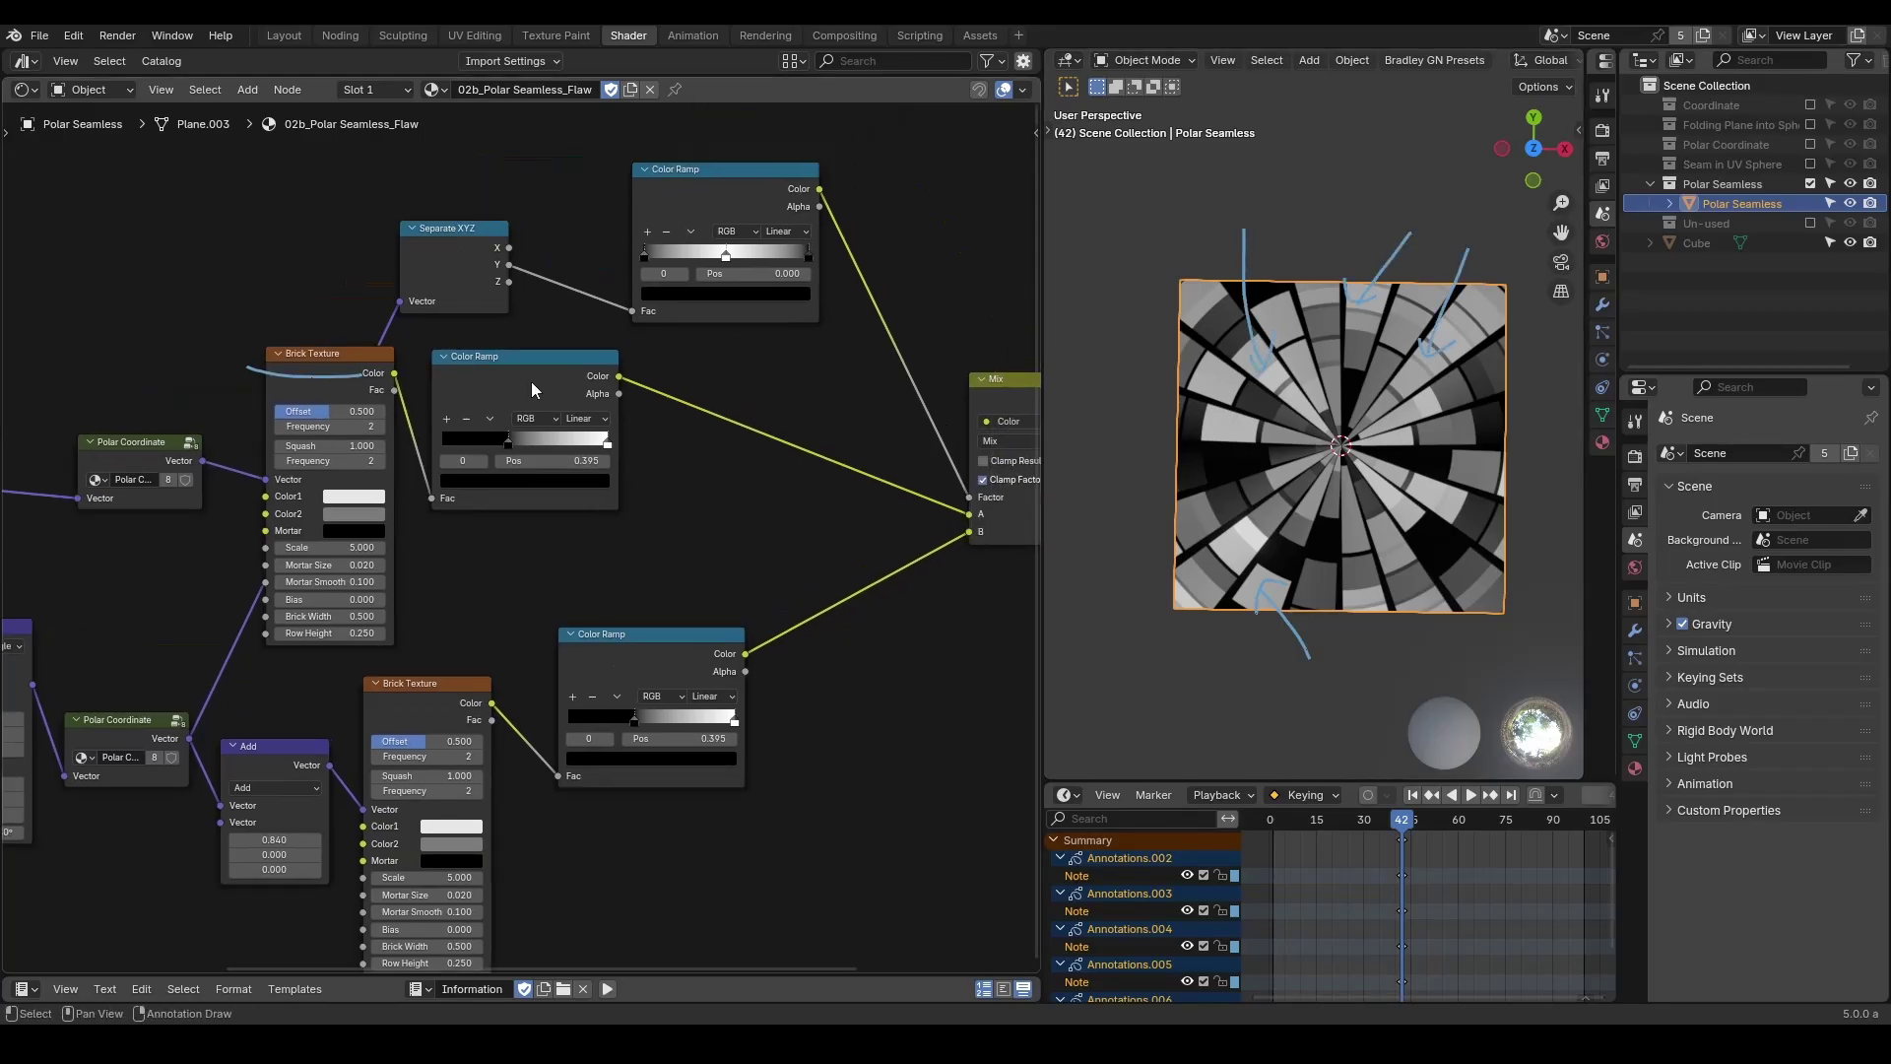
{"action": "left_click_drag", "start_coordinate": [539, 391], "coordinate": [578, 418]}
{"action": "key", "text": "shift+d"}
{"action": "left_click", "coordinate": [887, 311]}
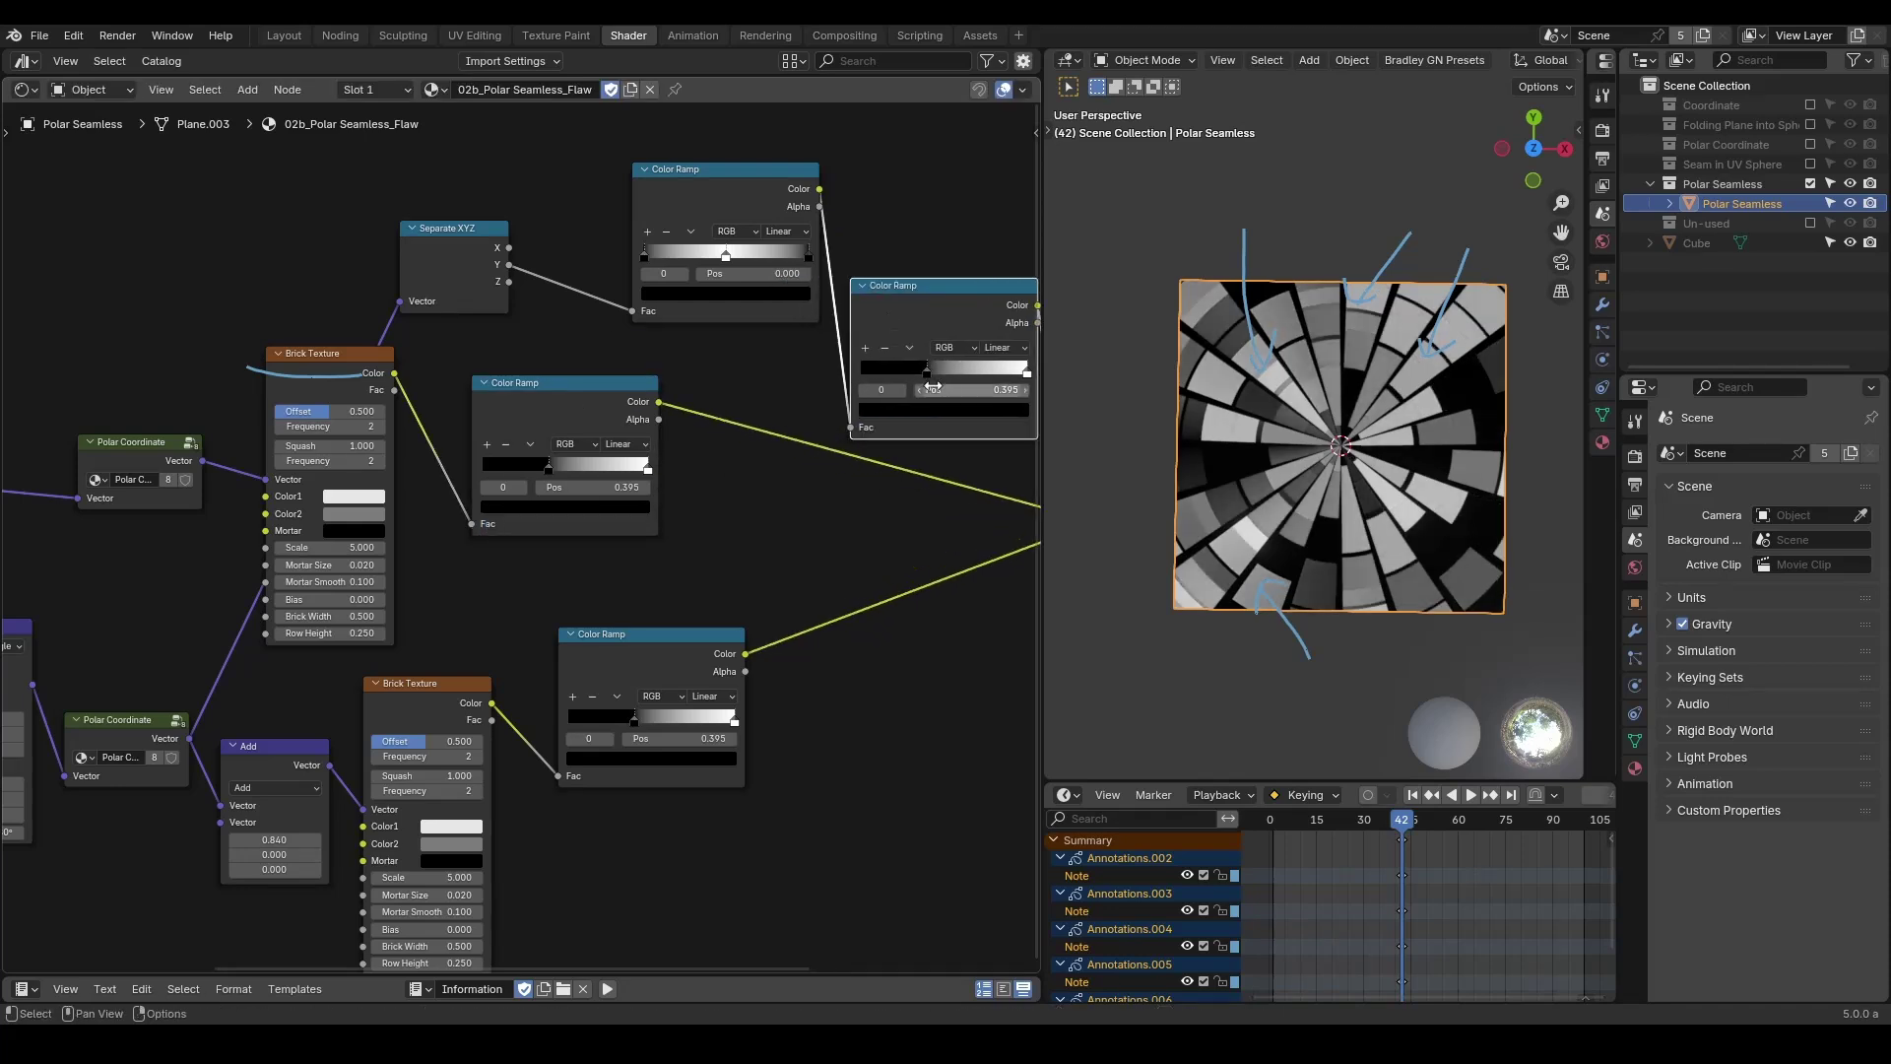
{"action": "left_click_drag", "start_coordinate": [928, 372], "coordinate": [1031, 373]}
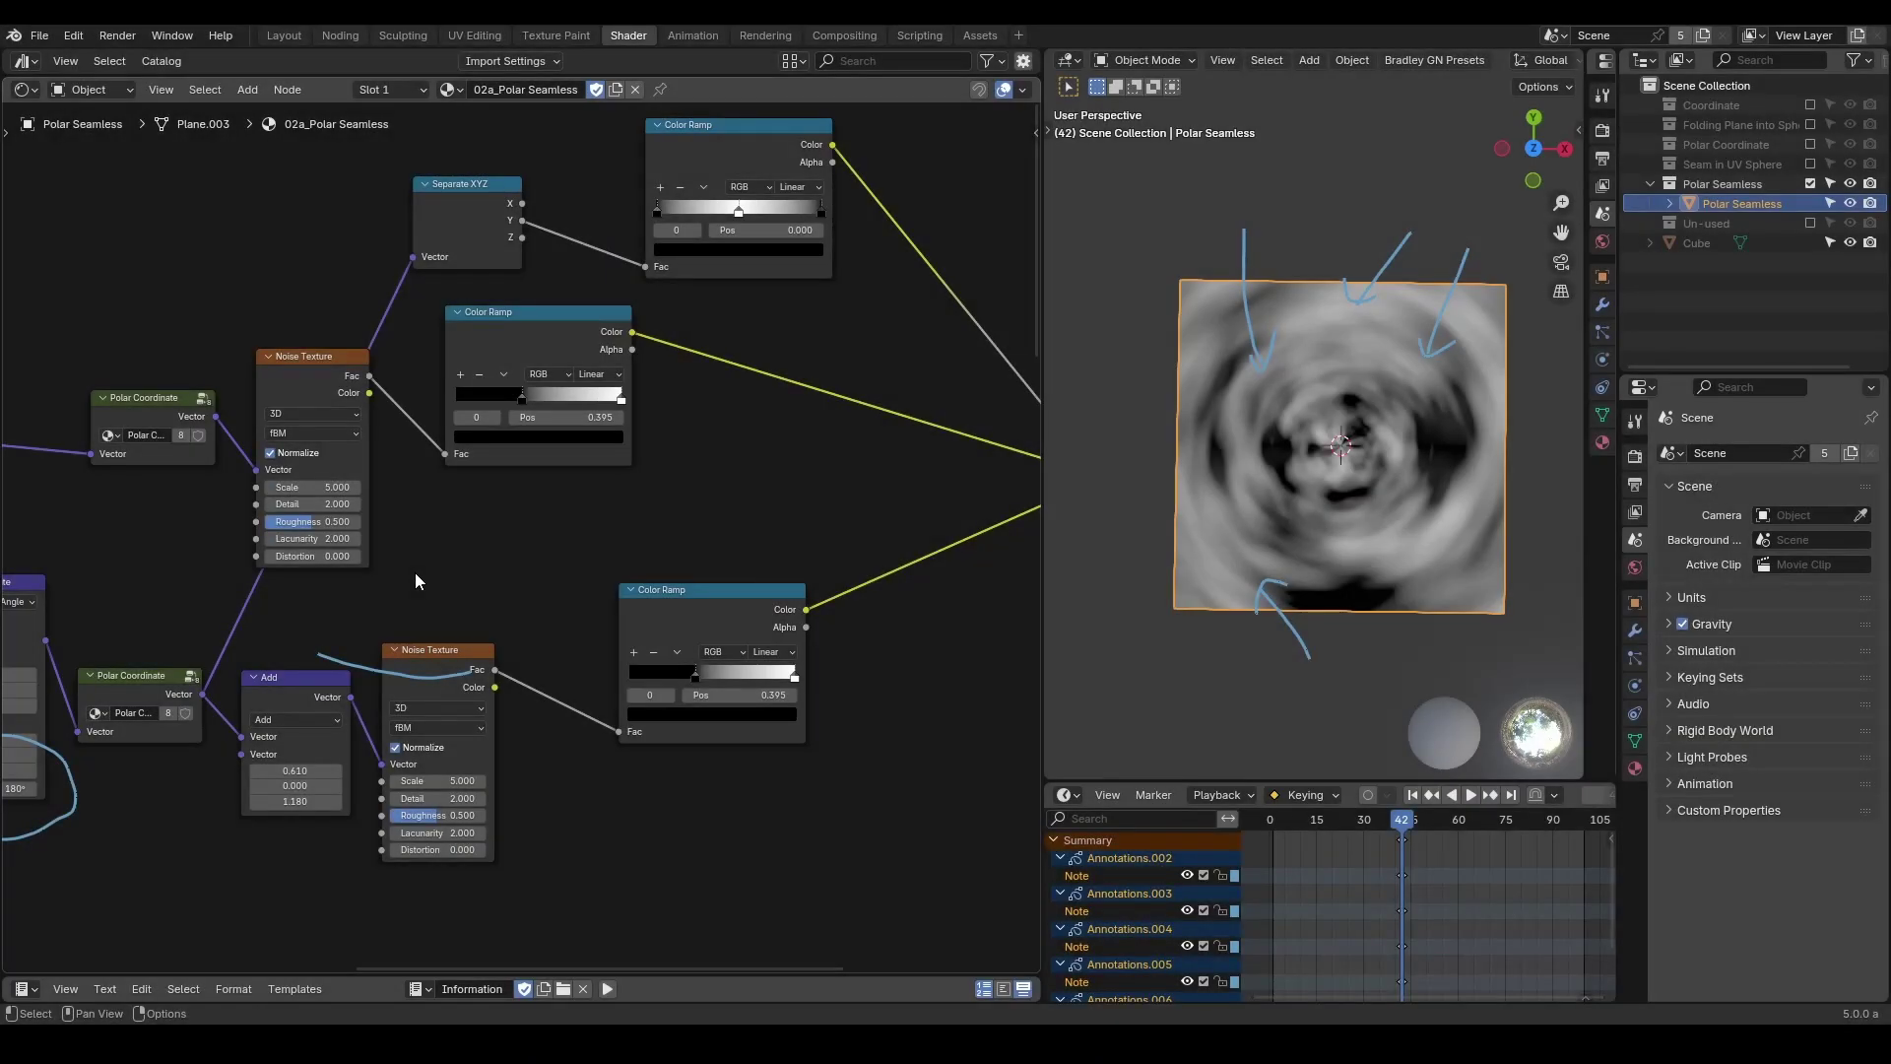
{"action": "middle_click_drag", "start_coordinate": [416, 572], "coordinate": [488, 537]}
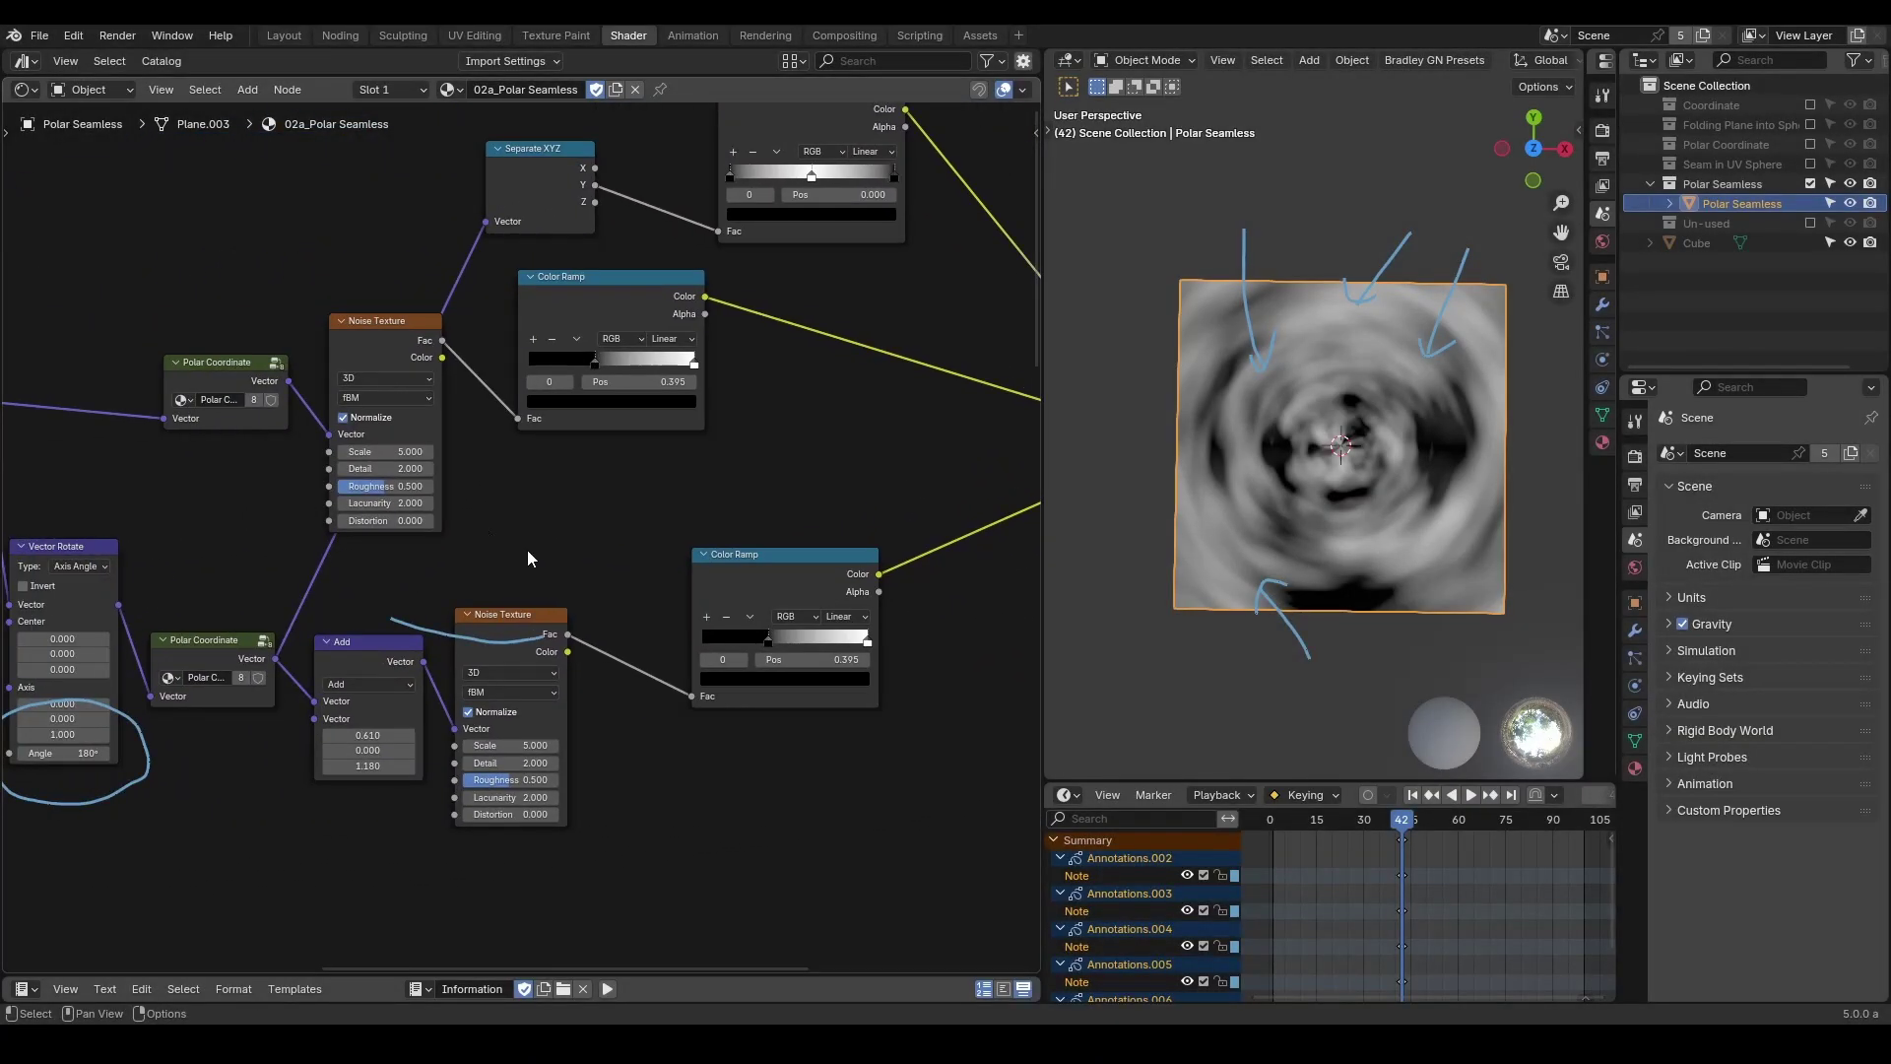
Group the whole noise setup with Ctrl+G, step in and out, then ungroup it again.
{"action": "scroll", "coordinate": [528, 550], "scroll_direction": "down", "scroll_amount": 2}
{"action": "middle_click_drag", "start_coordinate": [612, 540], "coordinate": [523, 534]}
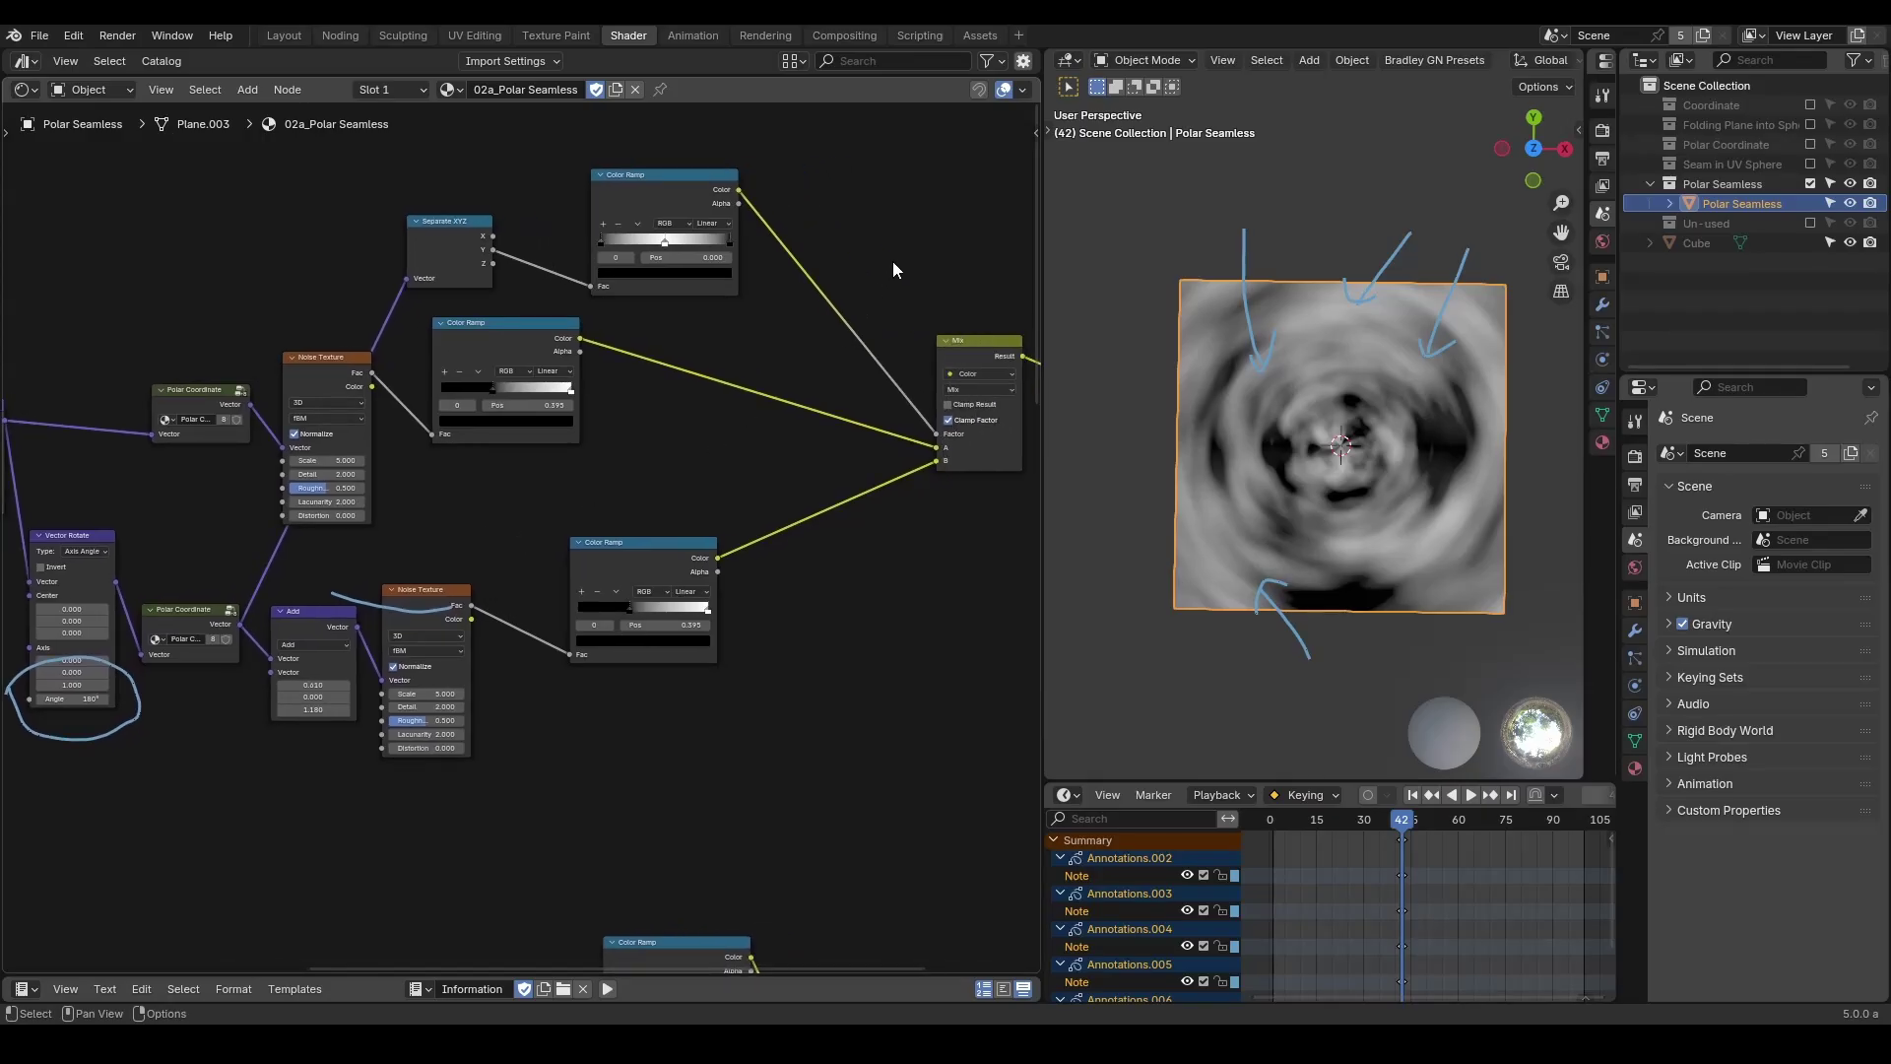
{"action": "left_click_drag", "start_coordinate": [973, 160], "coordinate": [71, 784]}
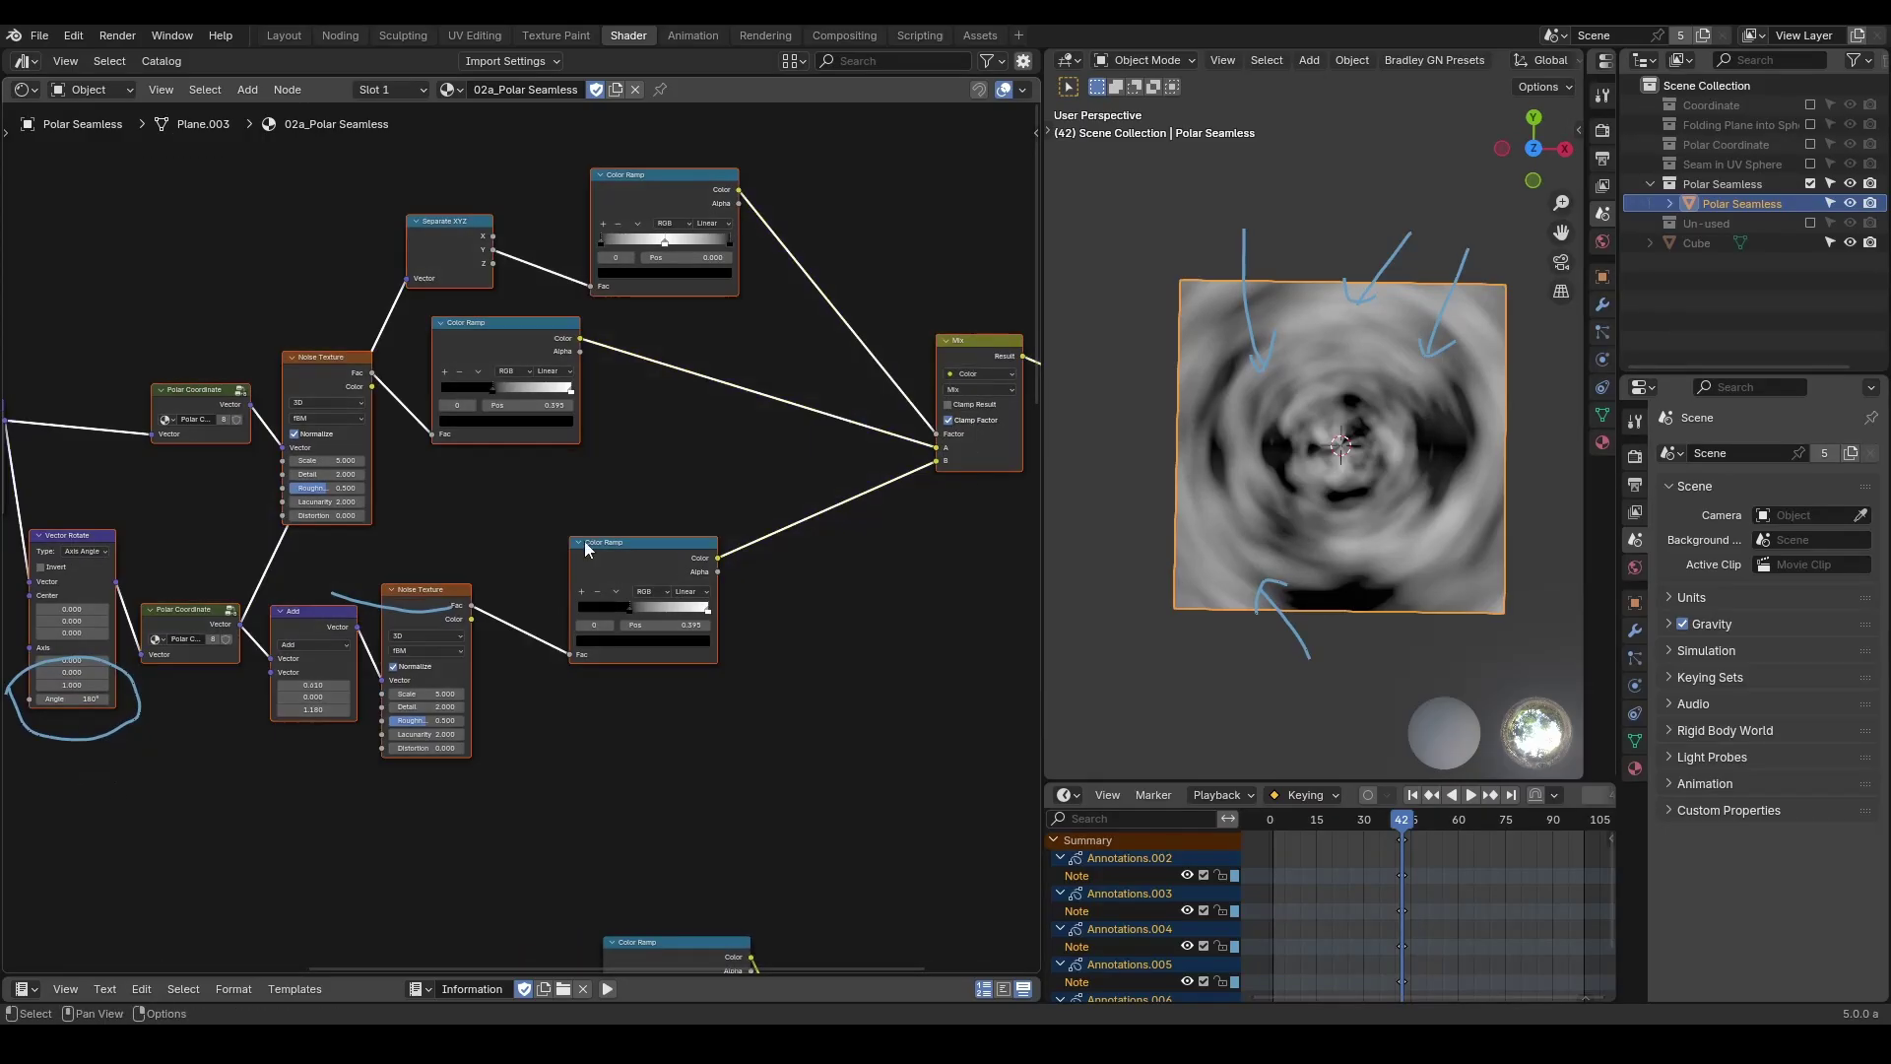
{"action": "key", "text": "ctrl"}
{"action": "key", "text": "ctrl+g"}
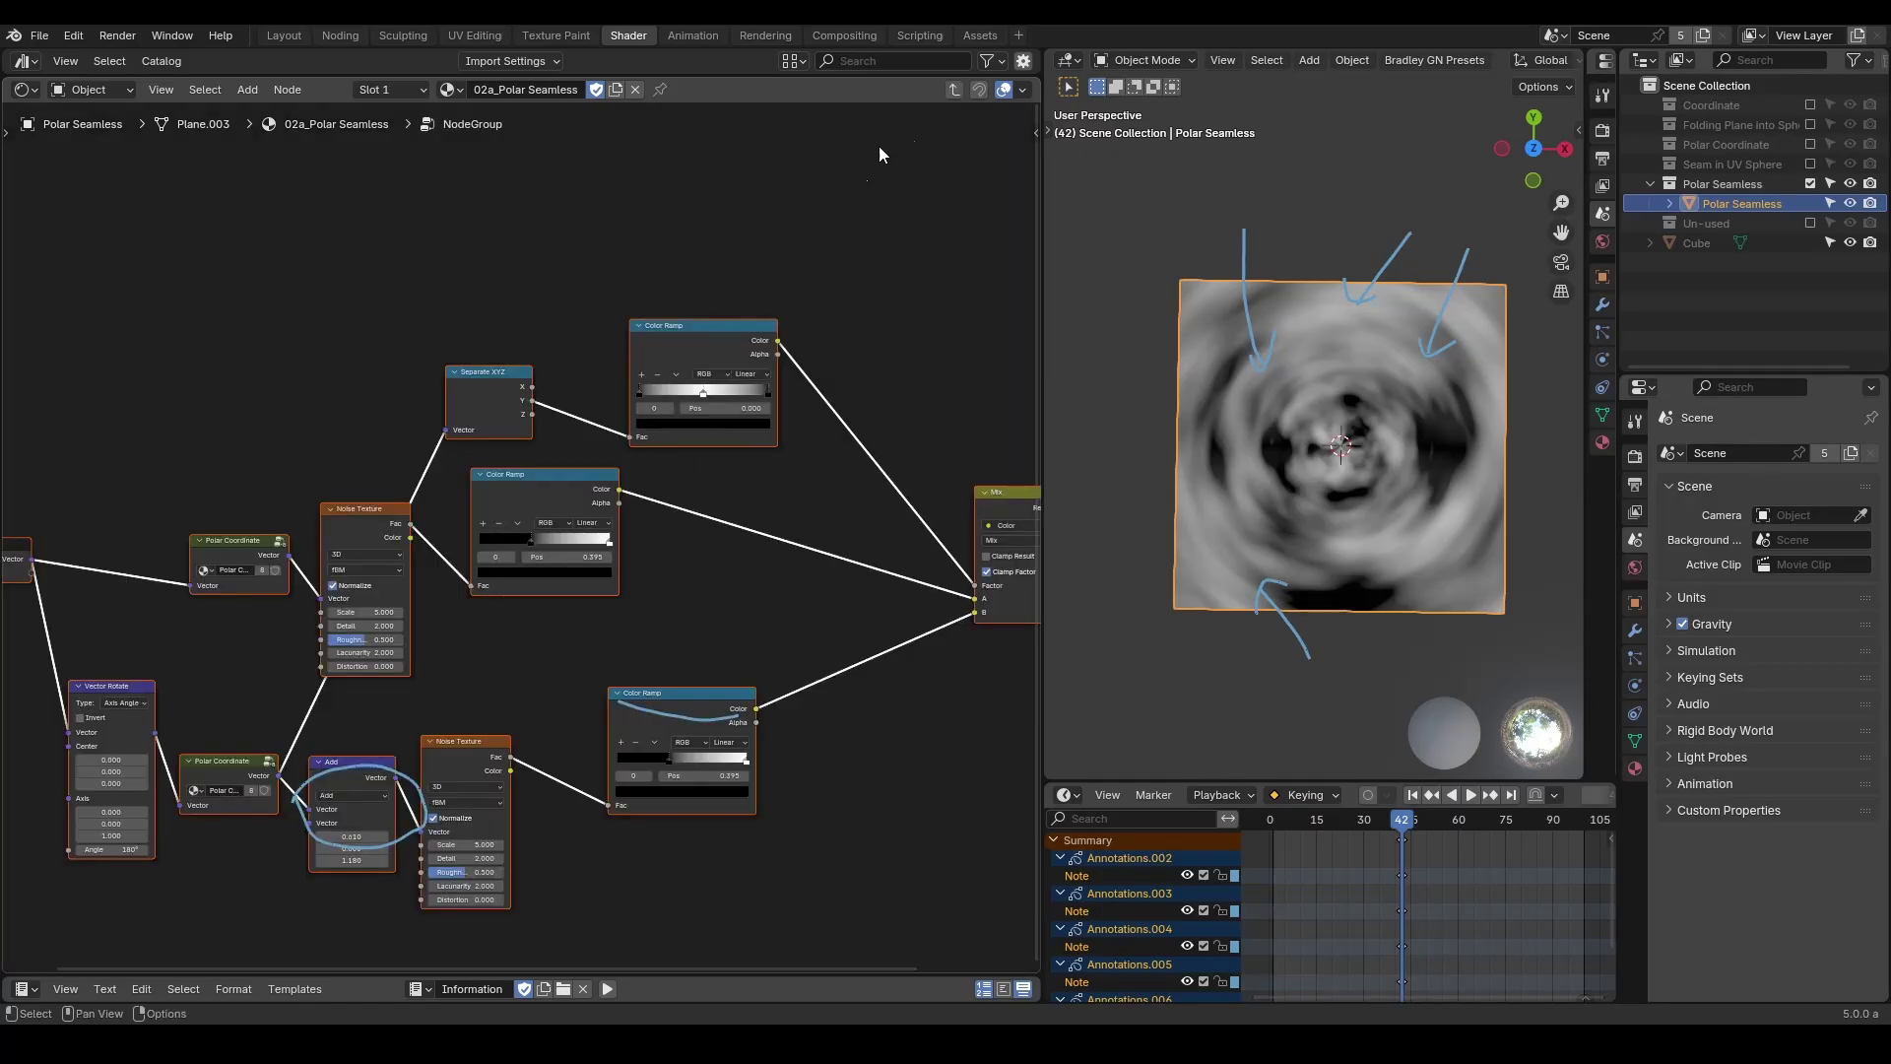
{"action": "left_click", "coordinate": [954, 90]}
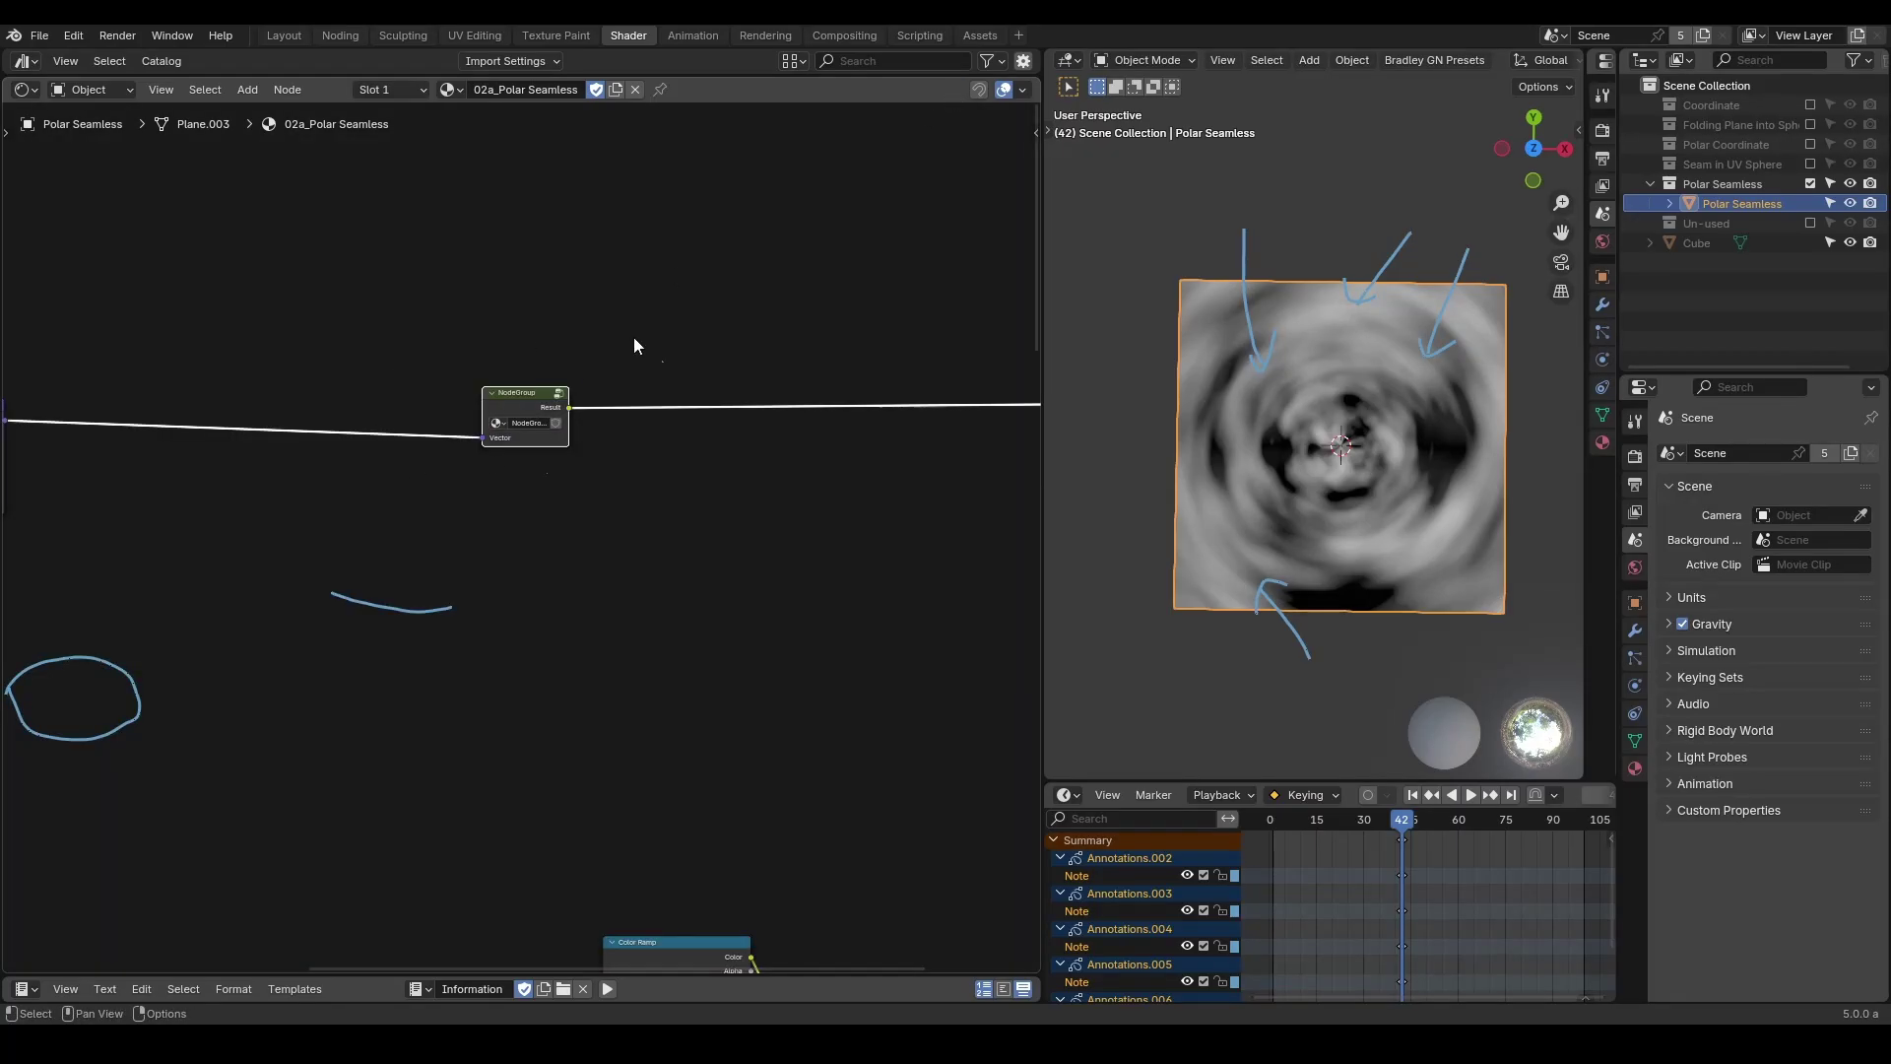
{"action": "key", "text": "Tab"}
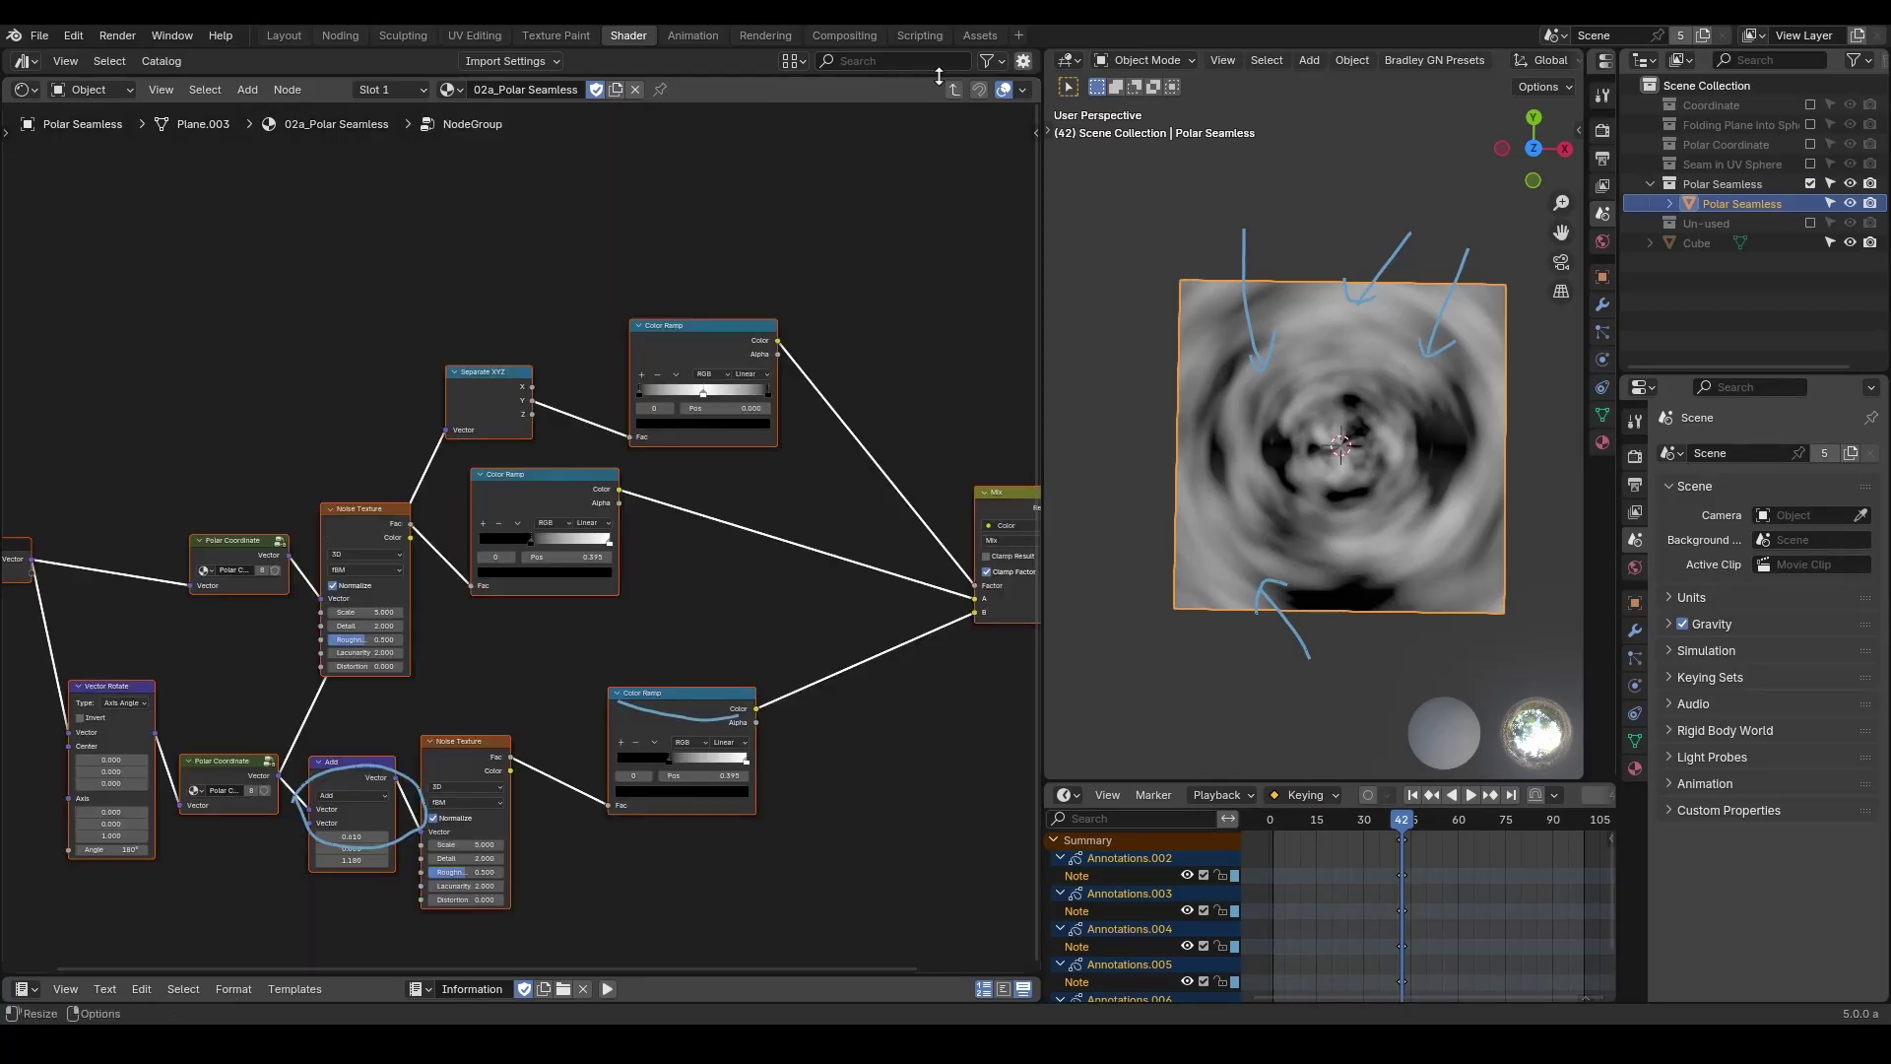
{"action": "left_click", "coordinate": [953, 90]}
{"action": "left_click", "coordinate": [288, 89]}
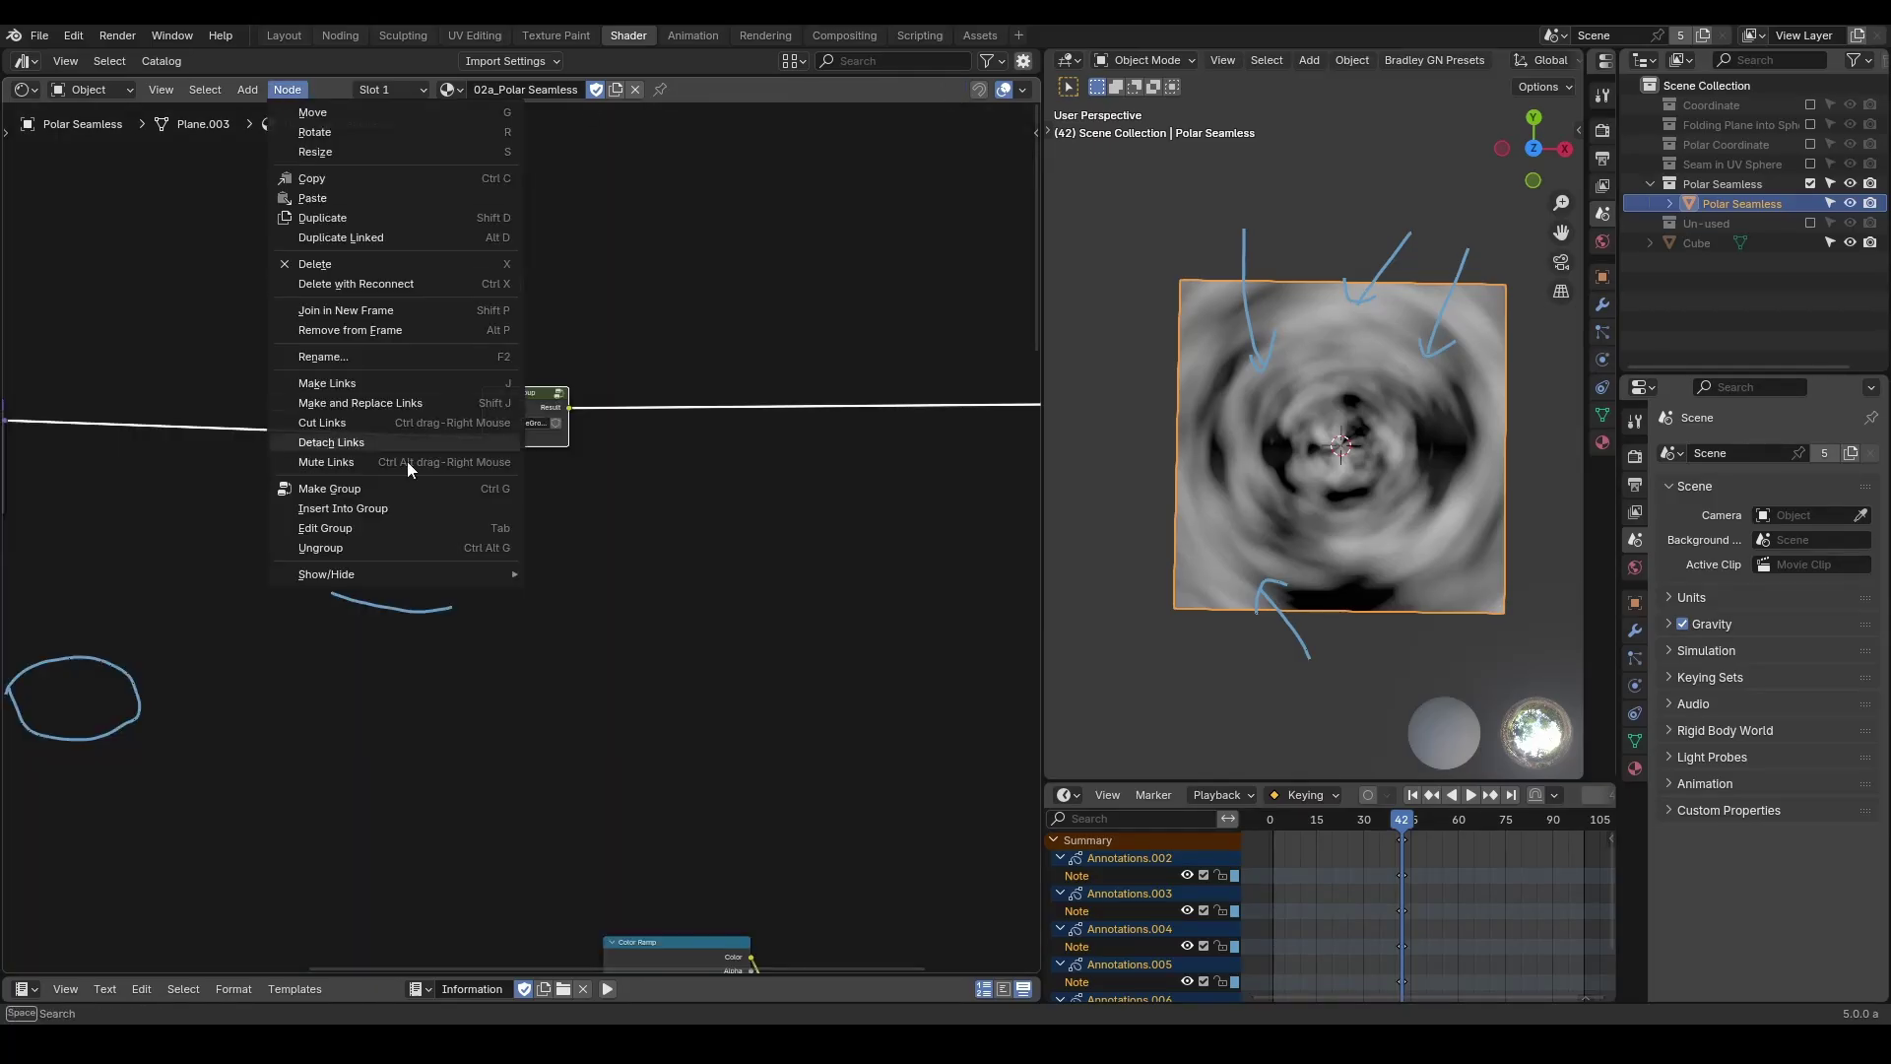
{"action": "left_click", "coordinate": [427, 542]}
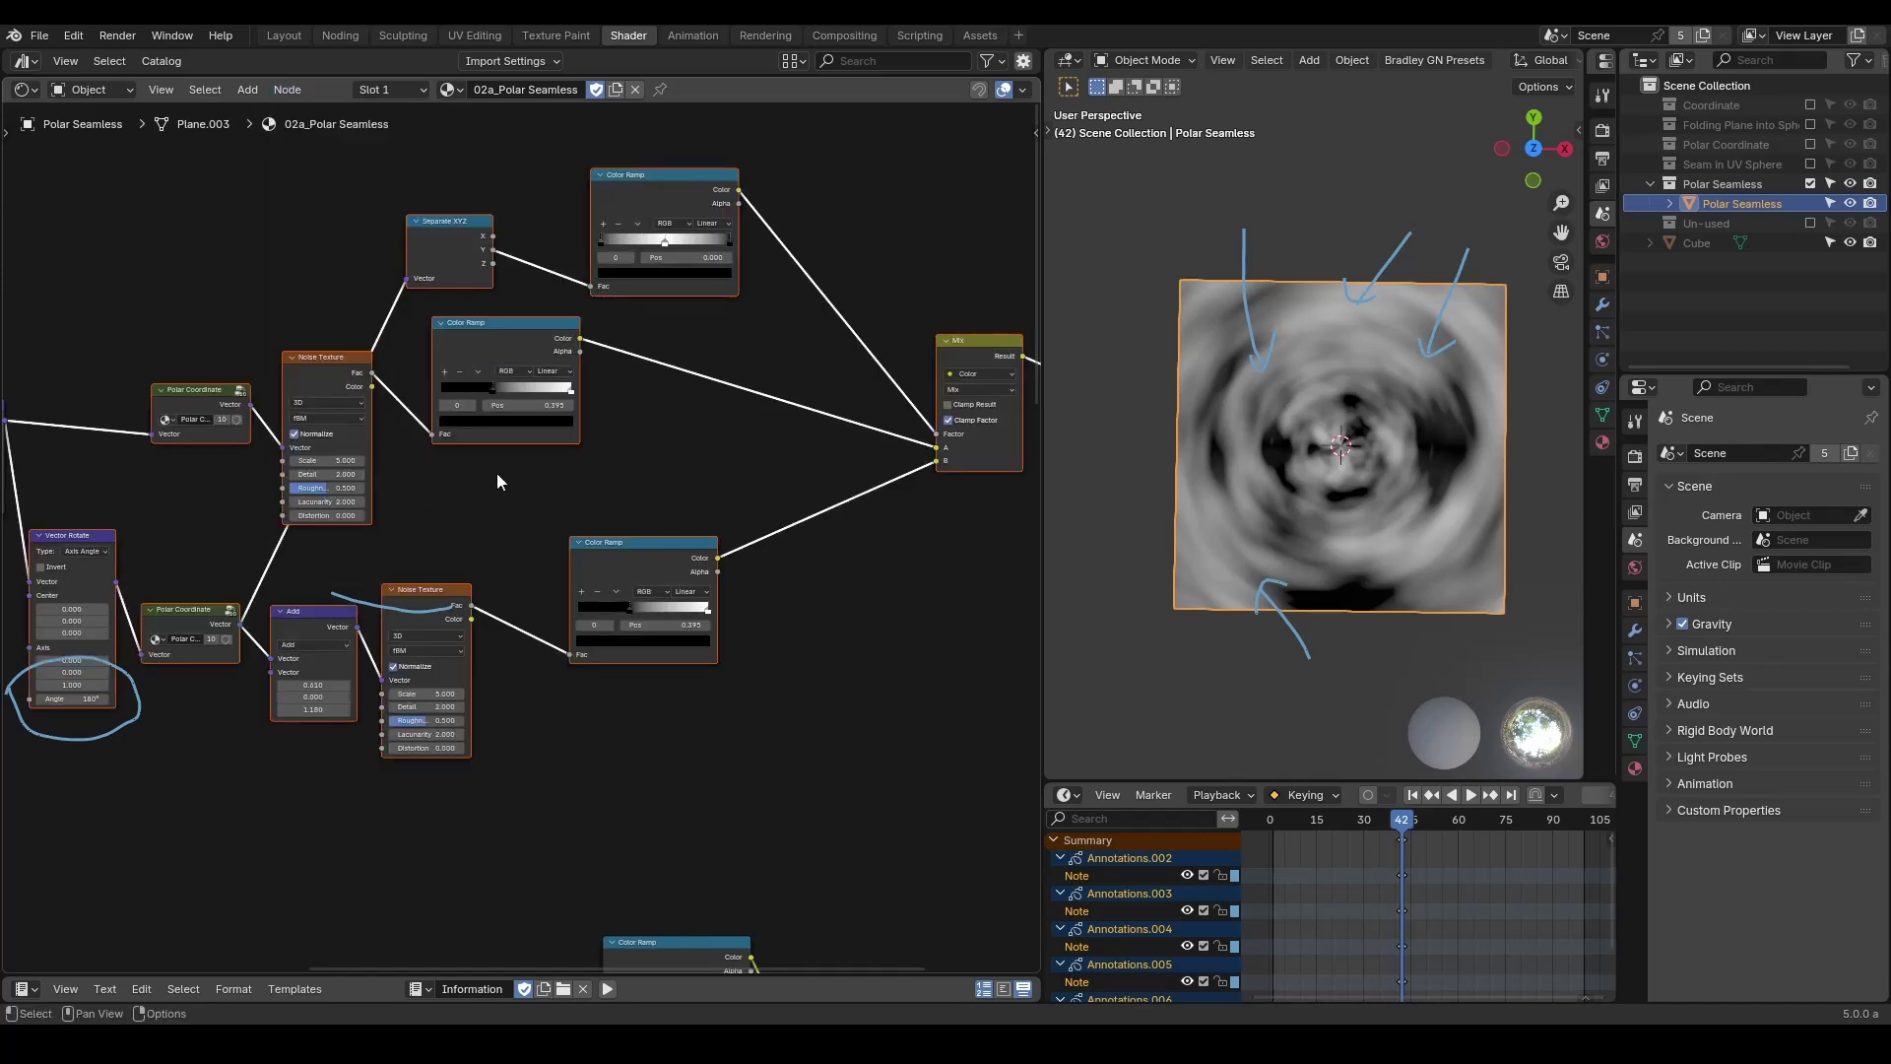
Set both the upper and lower Noise Texture Scale to 15.
{"action": "scroll", "coordinate": [540, 492], "scroll_direction": "up", "scroll_amount": 3}
{"action": "left_click", "coordinate": [325, 461]}
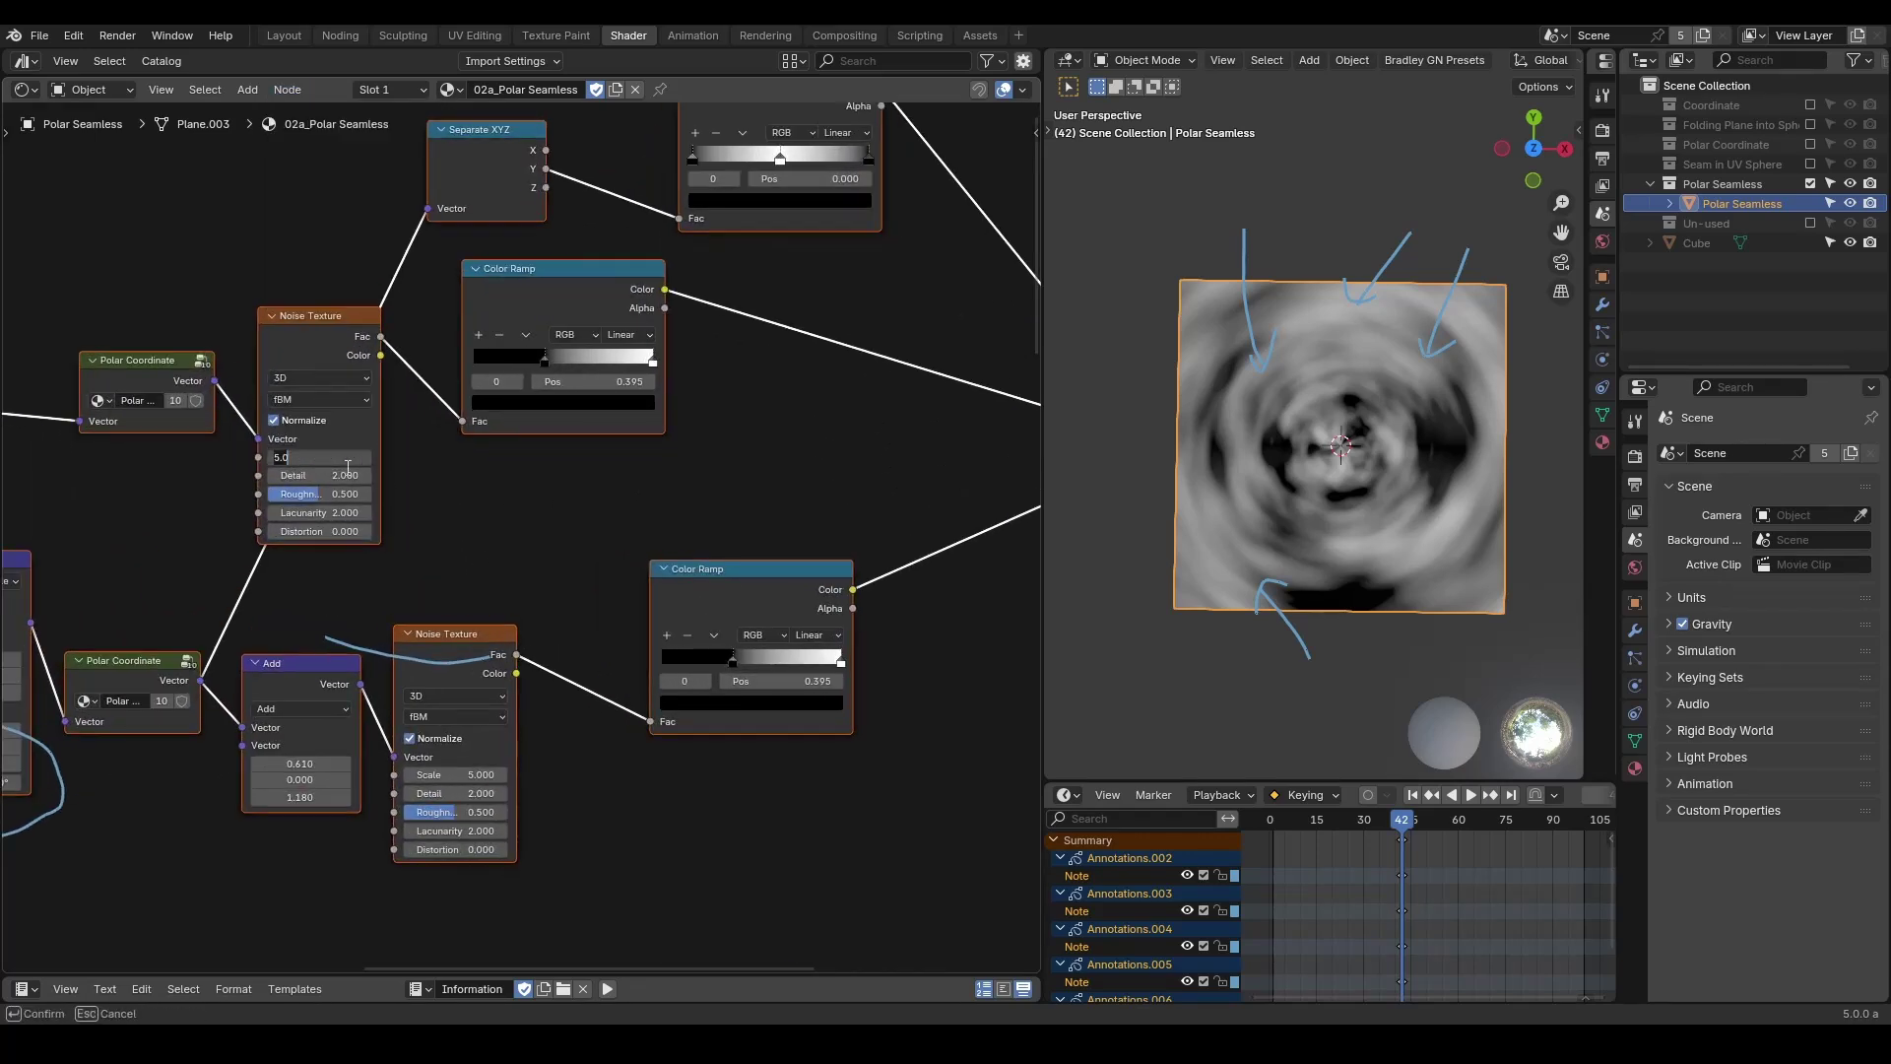
{"action": "type", "text": "15"}
{"action": "key", "text": "Return"}
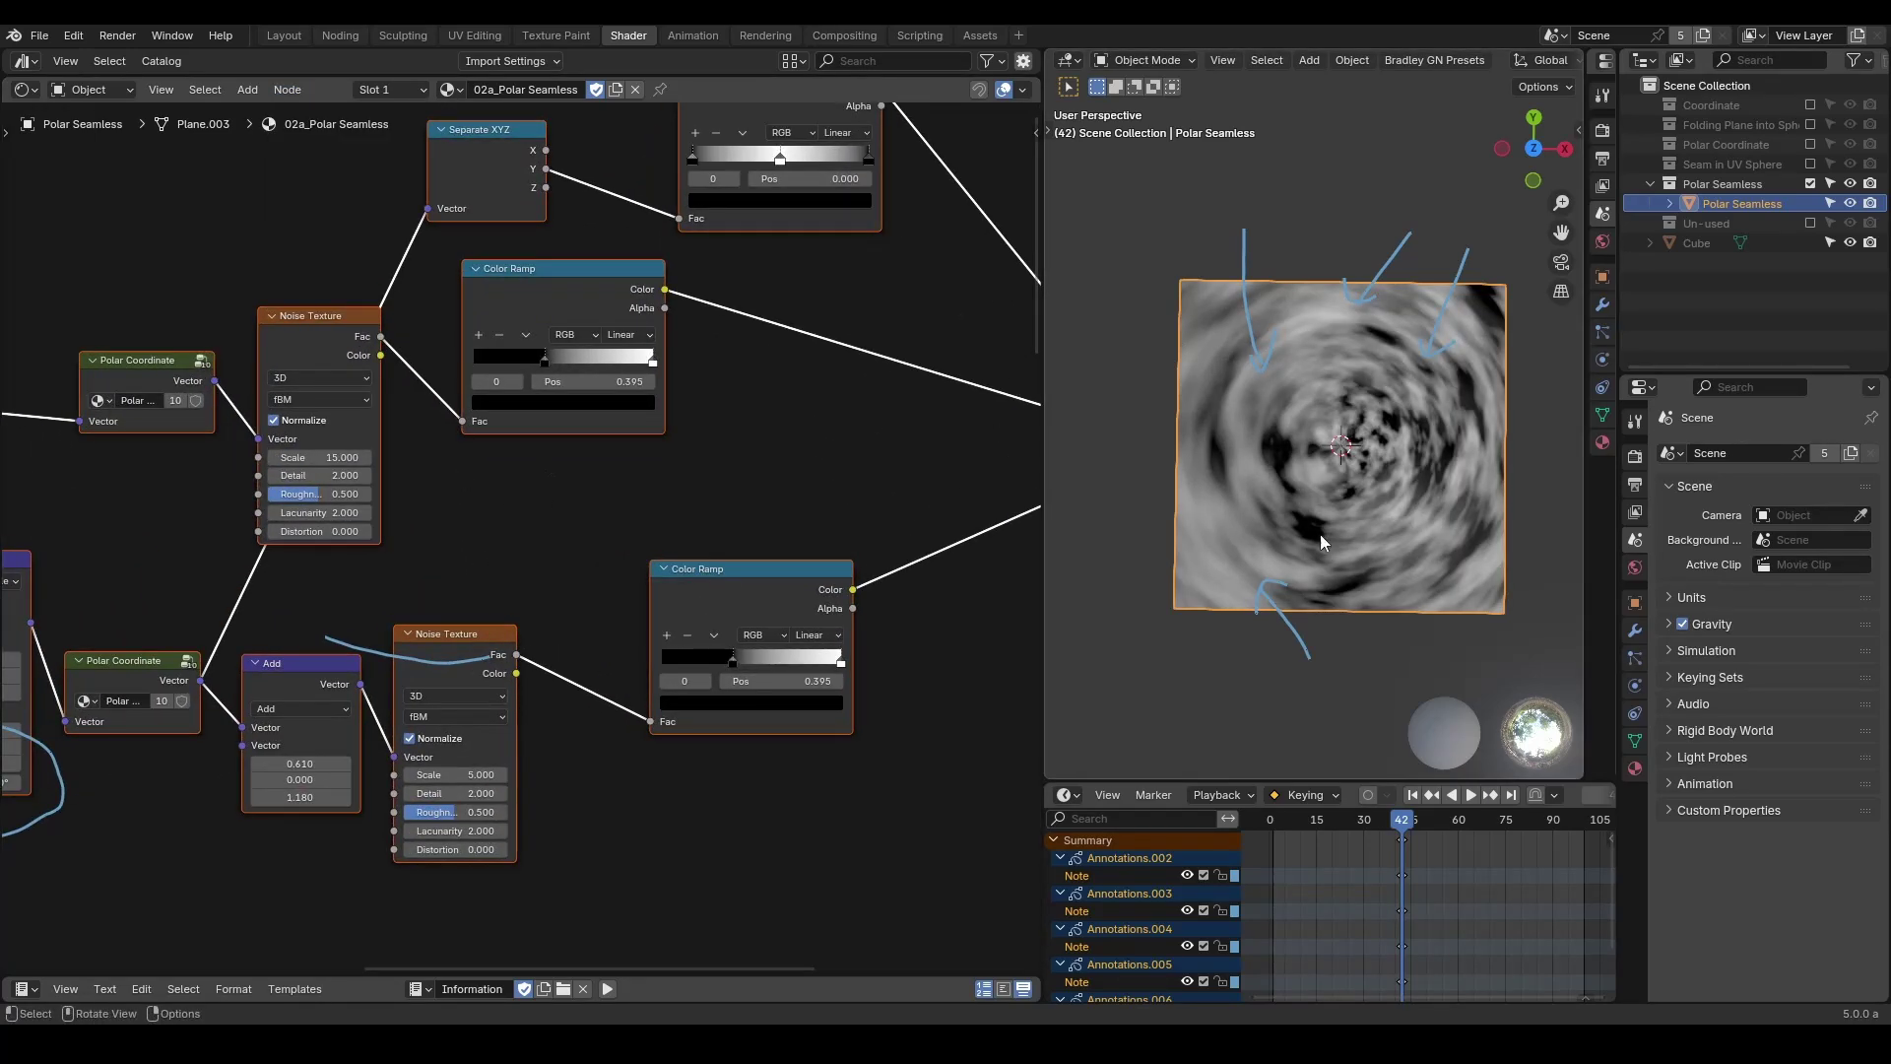
{"action": "left_click", "coordinate": [492, 773]}
{"action": "type", "text": "15"}
{"action": "key", "text": "Return"}
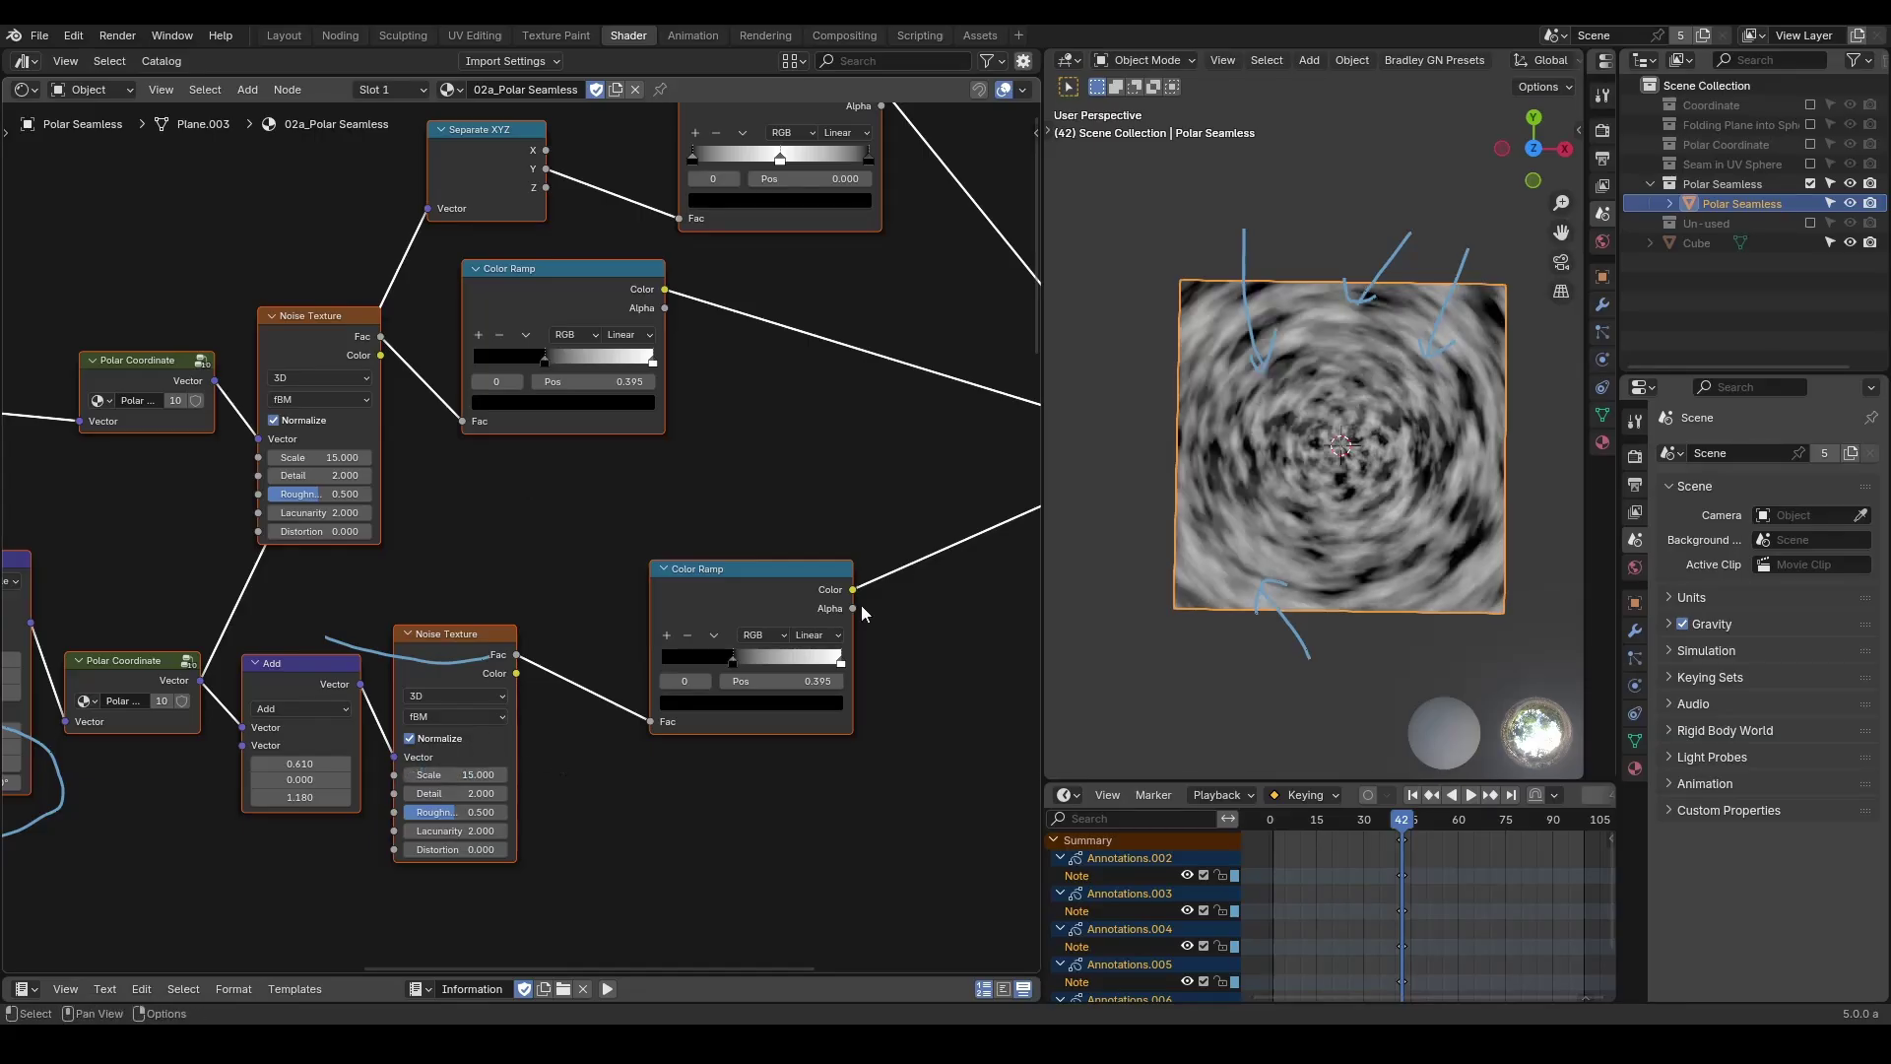
Move the upper ramp's black stop to 0.750 and the lower ramp's to 0.591.
{"action": "left_click_drag", "start_coordinate": [550, 359], "coordinate": [612, 361]}
{"action": "left_click_drag", "start_coordinate": [731, 658], "coordinate": [767, 660]}
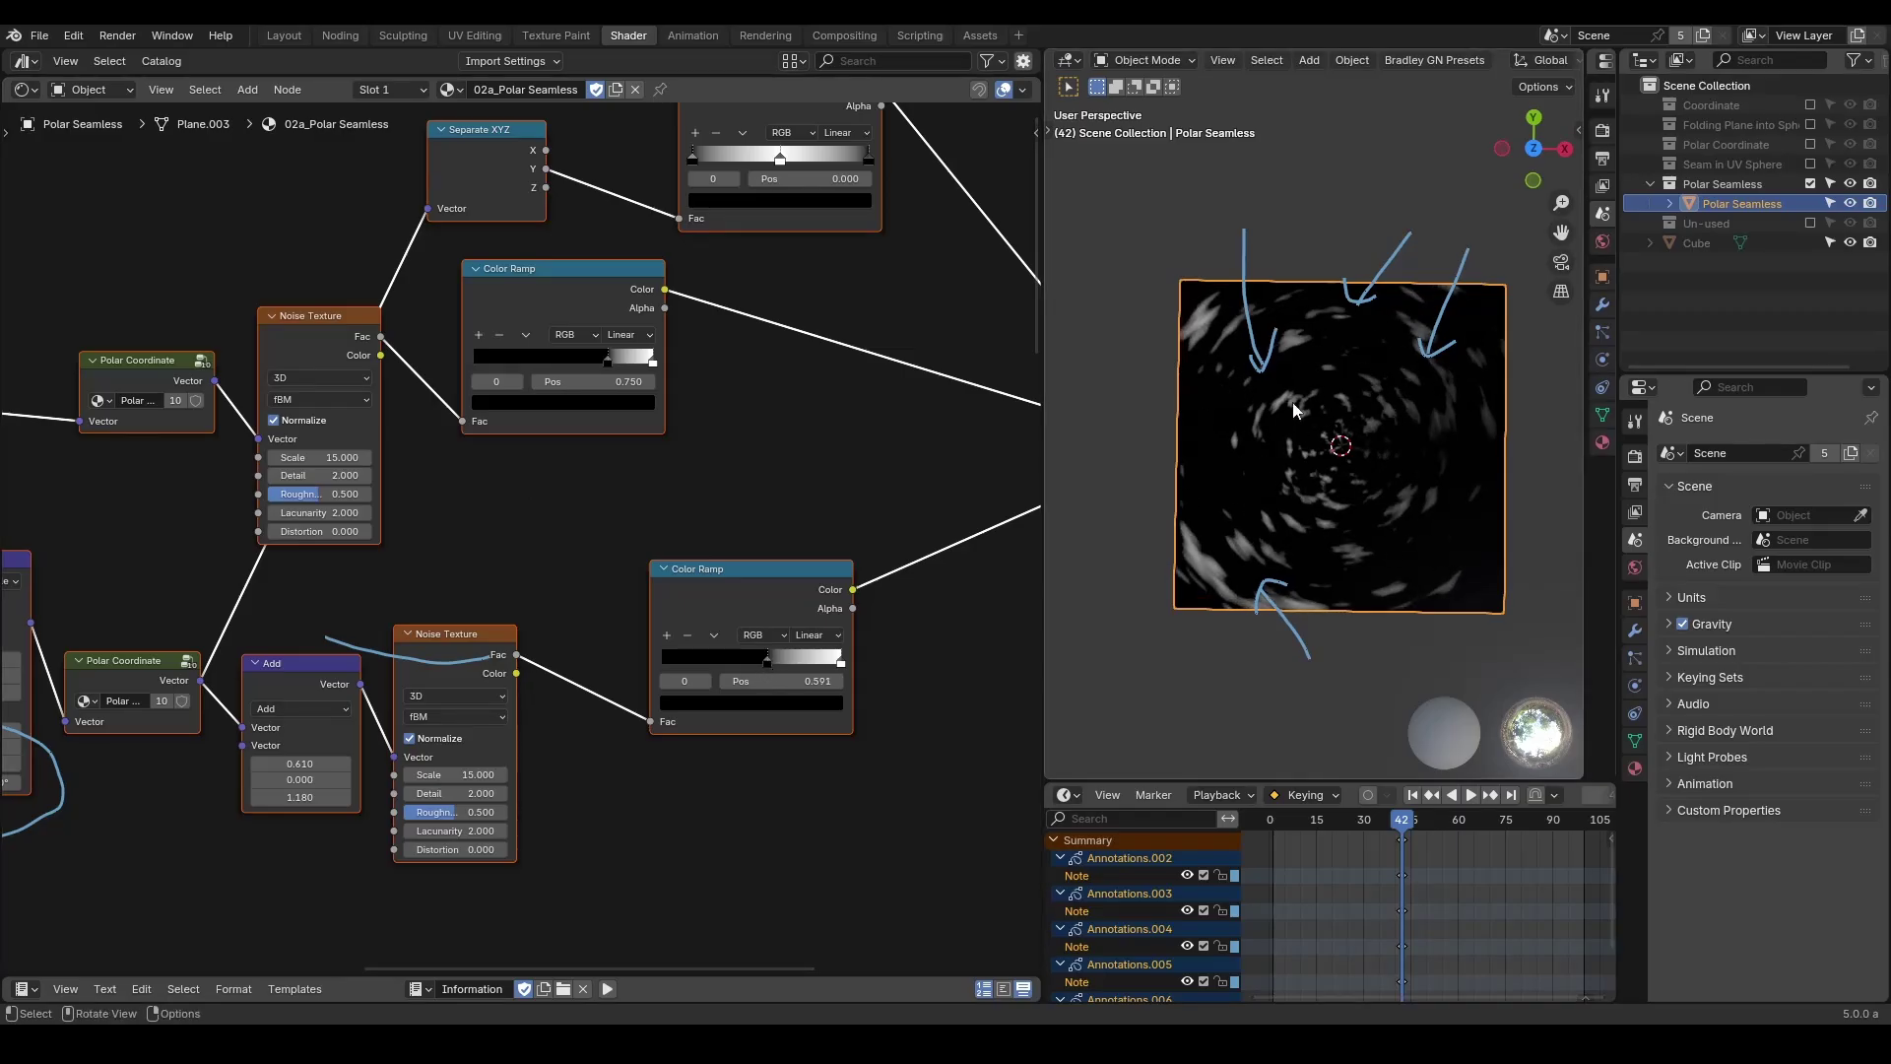
{"action": "middle_click_drag", "start_coordinate": [623, 485], "coordinate": [539, 487]}
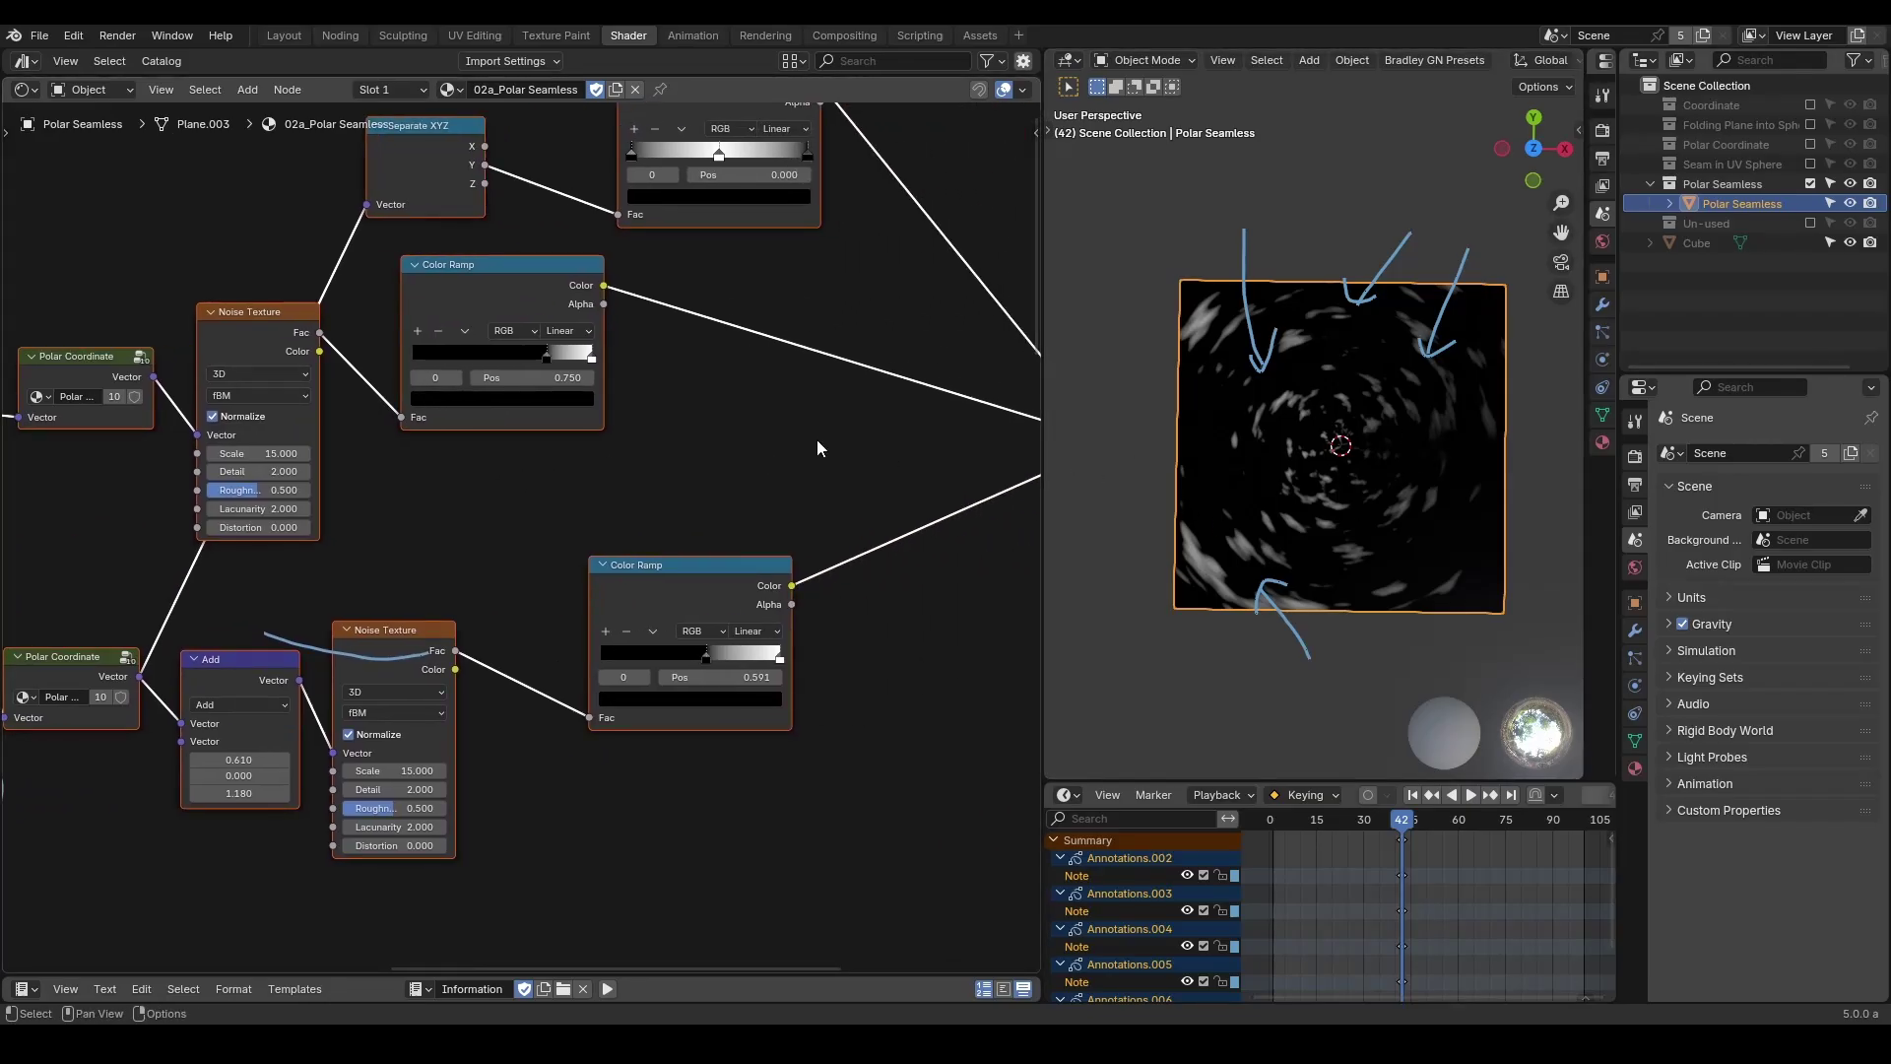
Mark the upper and lower Polar Coordinate nodes with annotation strokes.
{"action": "middle_click_drag", "start_coordinate": [416, 463], "coordinate": [691, 435]}
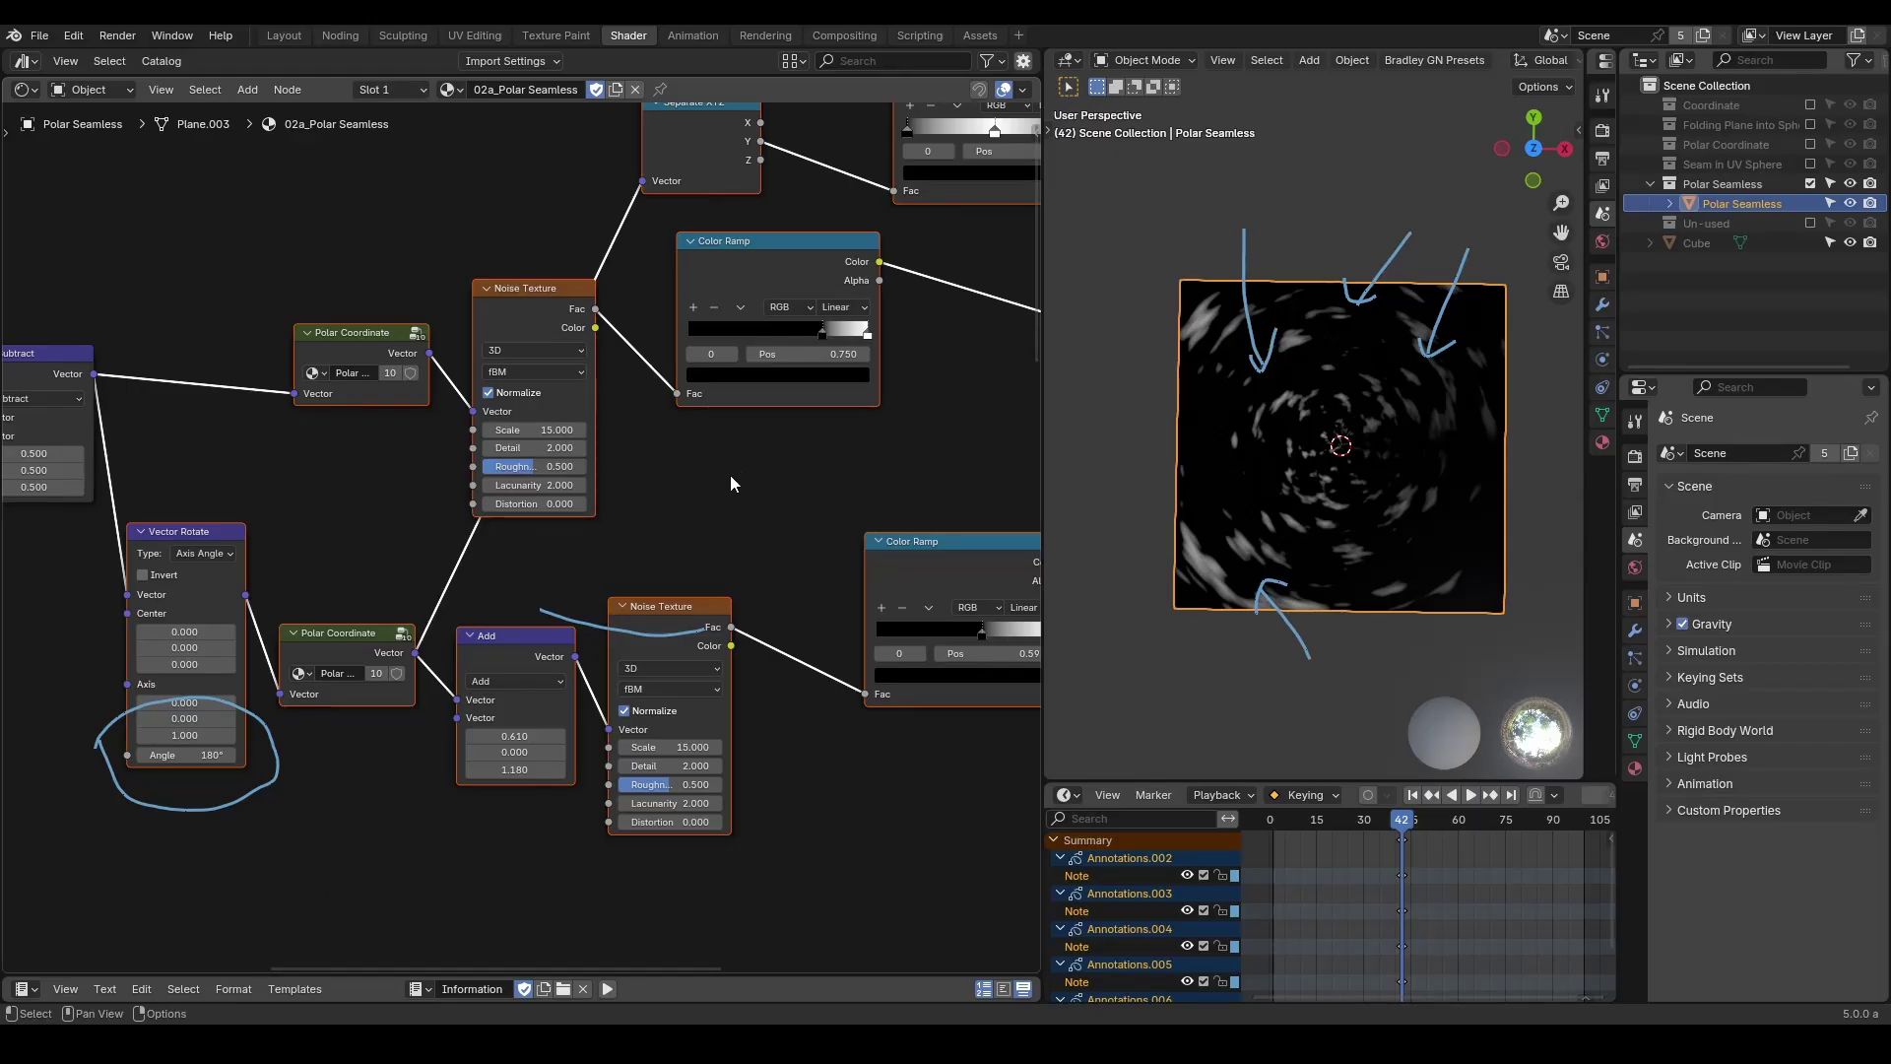
{"action": "left_click_drag", "start_coordinate": [275, 351], "coordinate": [449, 347]}
{"action": "left_click_drag", "start_coordinate": [281, 641], "coordinate": [424, 653]}
{"action": "middle_click_drag", "start_coordinate": [396, 237], "coordinate": [613, 577]}
{"action": "key", "text": "shift+a"}
Add a Closure zone and an Evaluate Closure node to the tree.
{"action": "type", "text": "closu"}
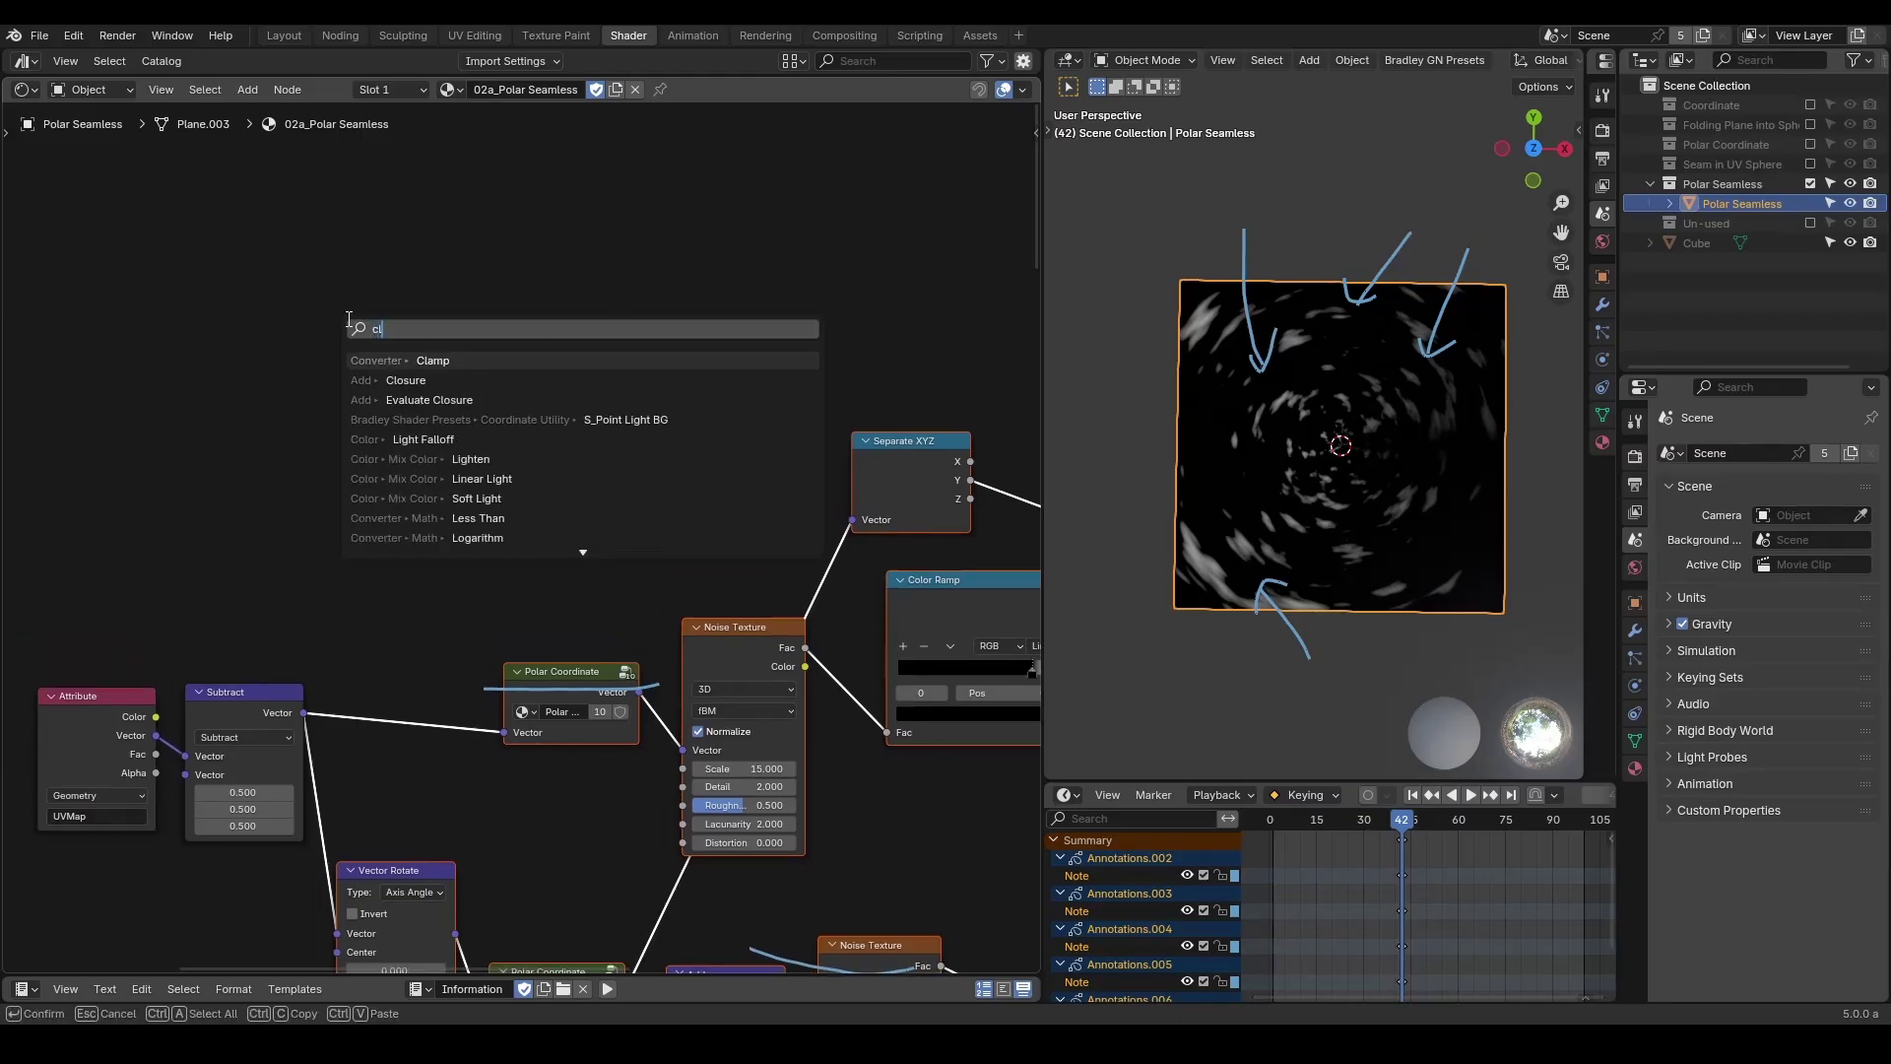
{"action": "key", "text": "Return"}
{"action": "left_click", "coordinate": [422, 304]}
{"action": "key", "text": "shift+a"}
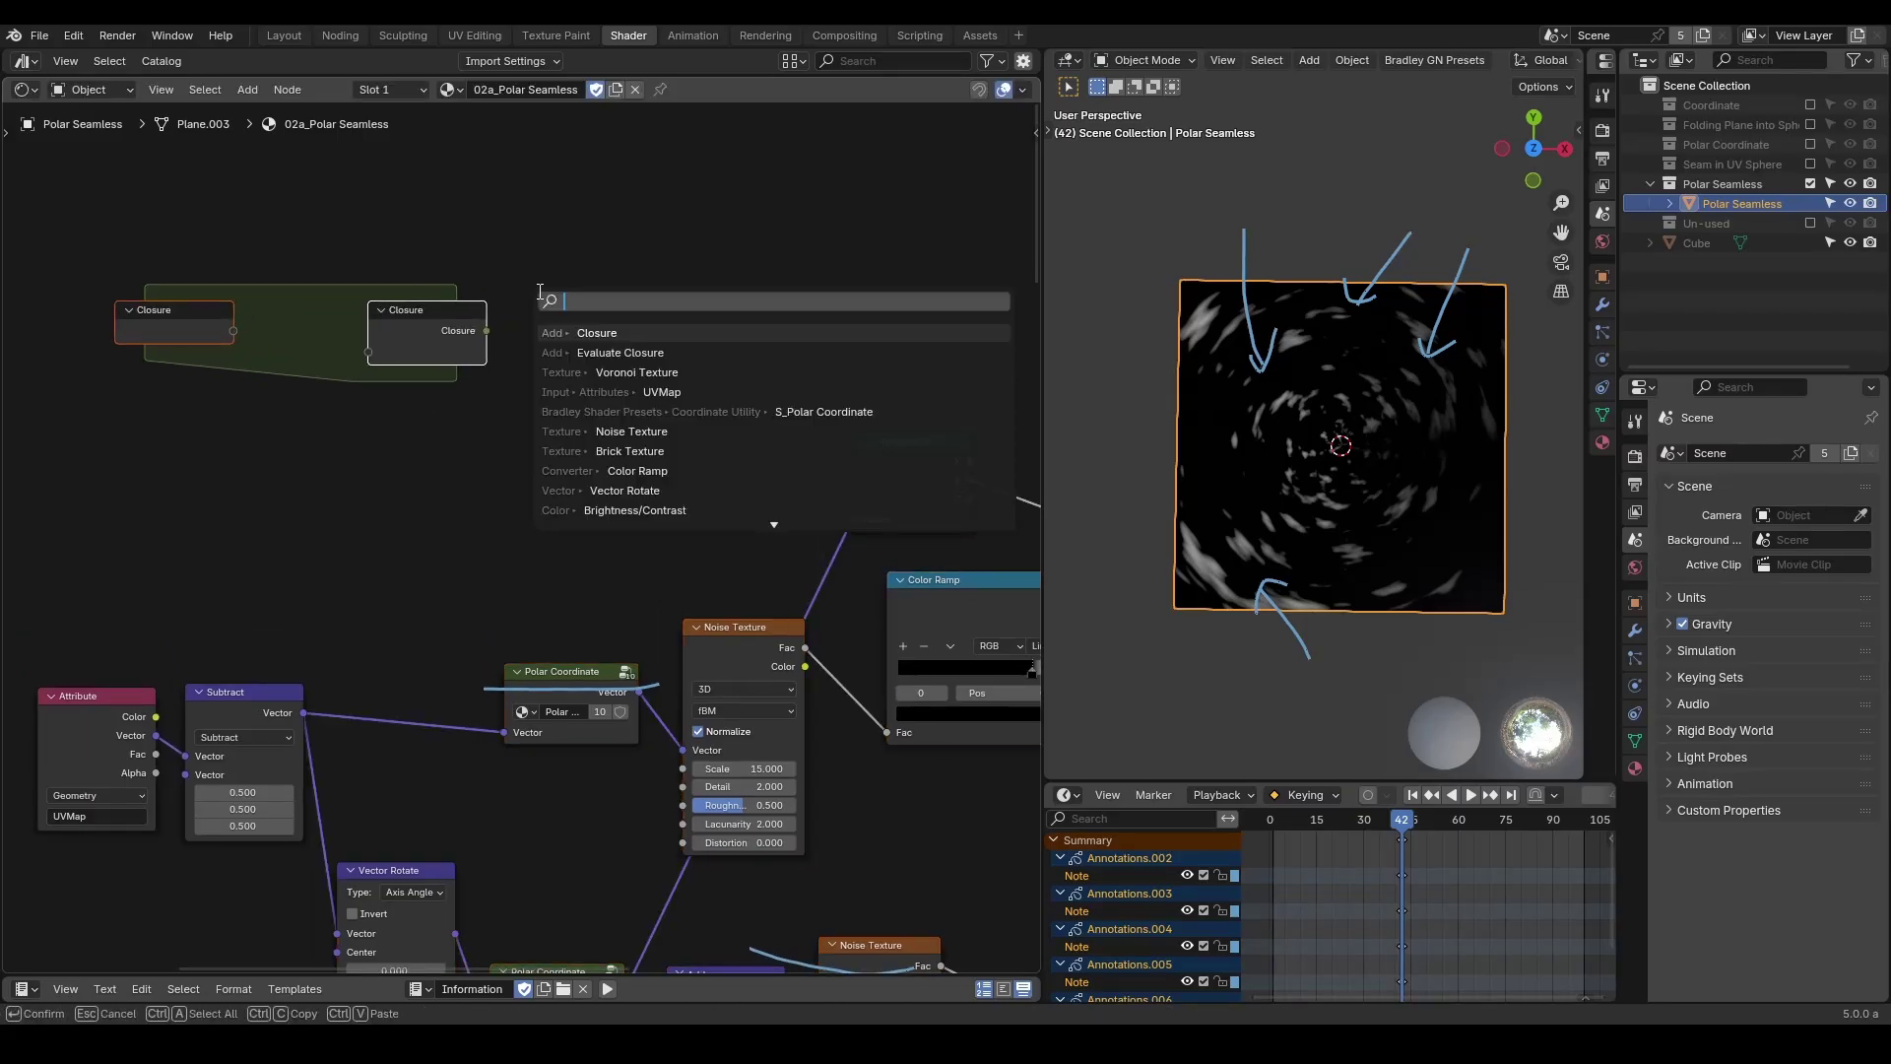
{"action": "type", "text": "e"}
{"action": "left_click", "coordinate": [597, 332]}
{"action": "left_click", "coordinate": [597, 335]}
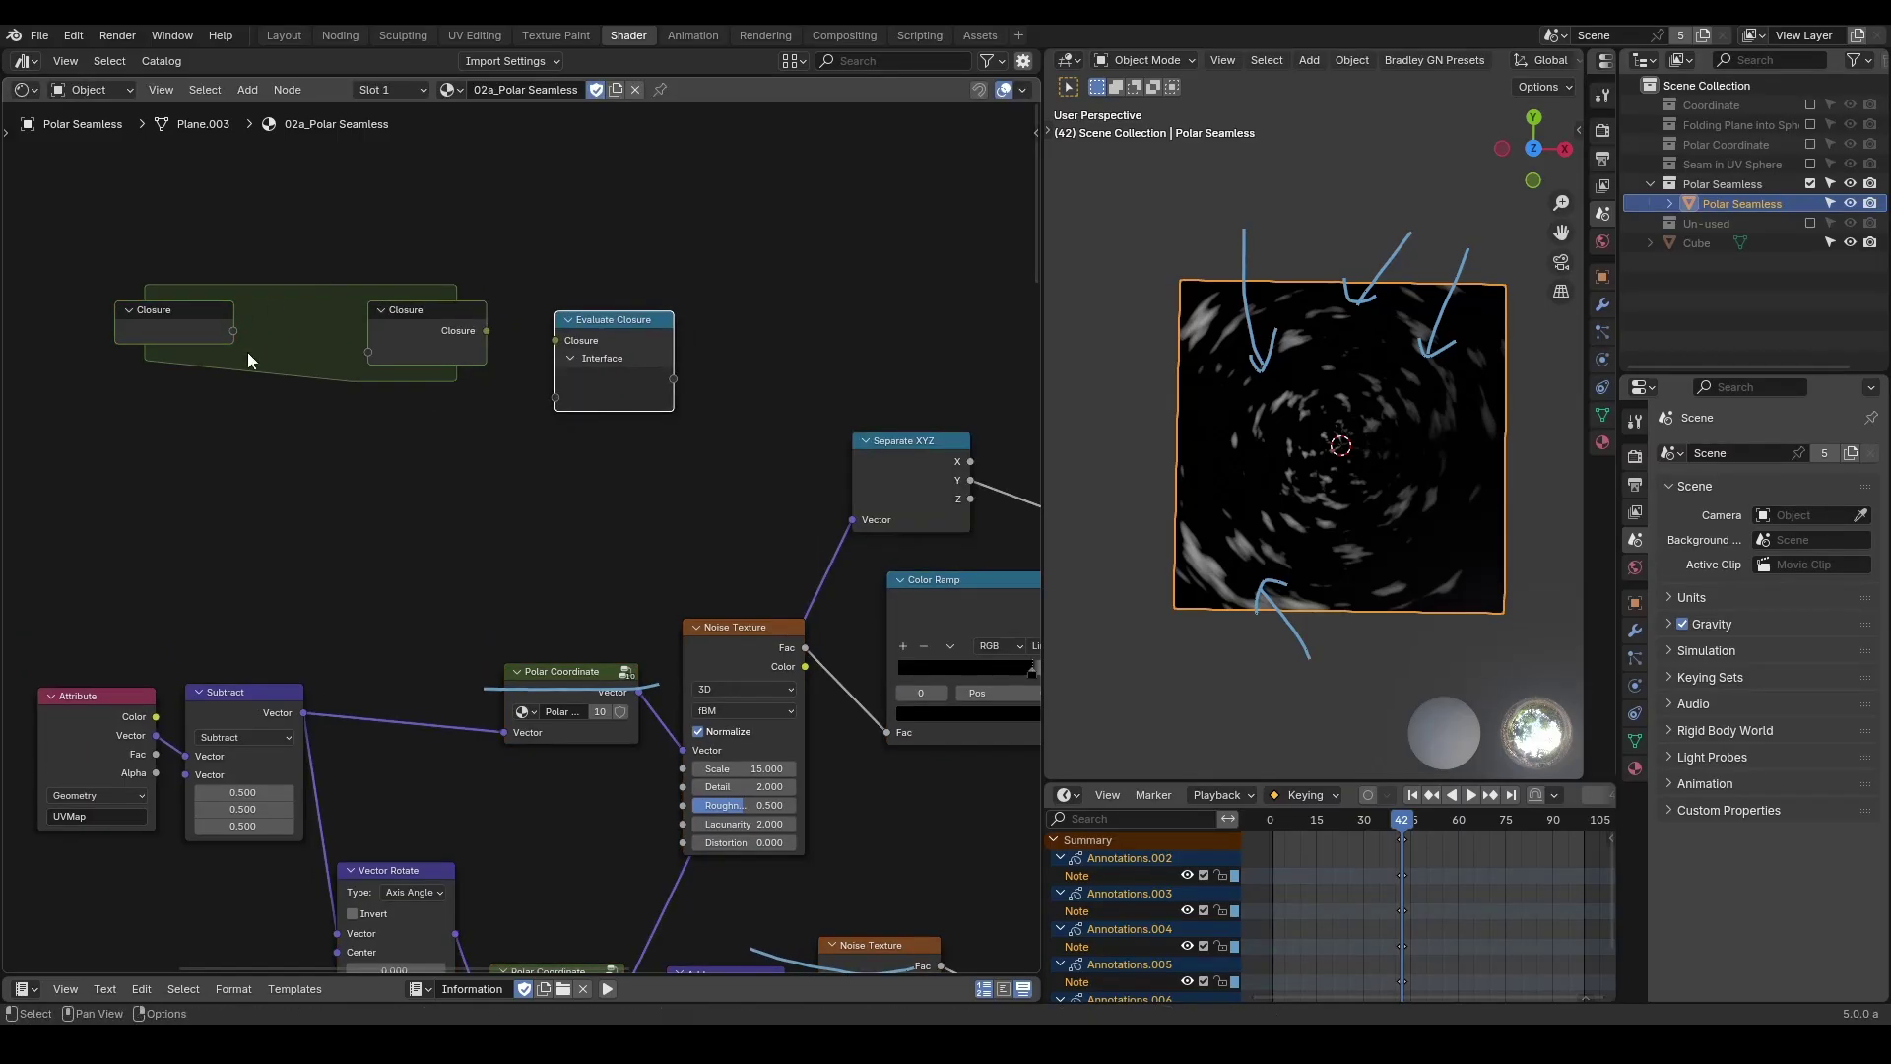
Sketch explanatory strokes toward the upper Polar Coordinate node and frame the closure nodes.
{"action": "left_click_drag", "start_coordinate": [156, 395], "coordinate": [609, 449]}
{"action": "mouse_move", "coordinate": [461, 482]}
{"action": "left_mouse_down"}
{"action": "mouse_move", "coordinate": [487, 685]}
{"action": "mouse_move", "coordinate": [561, 624]}
{"action": "left_mouse_up"}
{"action": "middle_click_drag", "start_coordinate": [562, 625], "coordinate": [573, 394]}
{"action": "mouse_move", "coordinate": [522, 302]}
{"action": "left_mouse_down"}
{"action": "mouse_move", "coordinate": [532, 677]}
{"action": "mouse_move", "coordinate": [593, 647]}
{"action": "left_mouse_up"}
{"action": "middle_click_drag", "start_coordinate": [648, 745], "coordinate": [723, 569]}
{"action": "scroll", "coordinate": [717, 552], "scroll_direction": "down", "scroll_amount": 2}
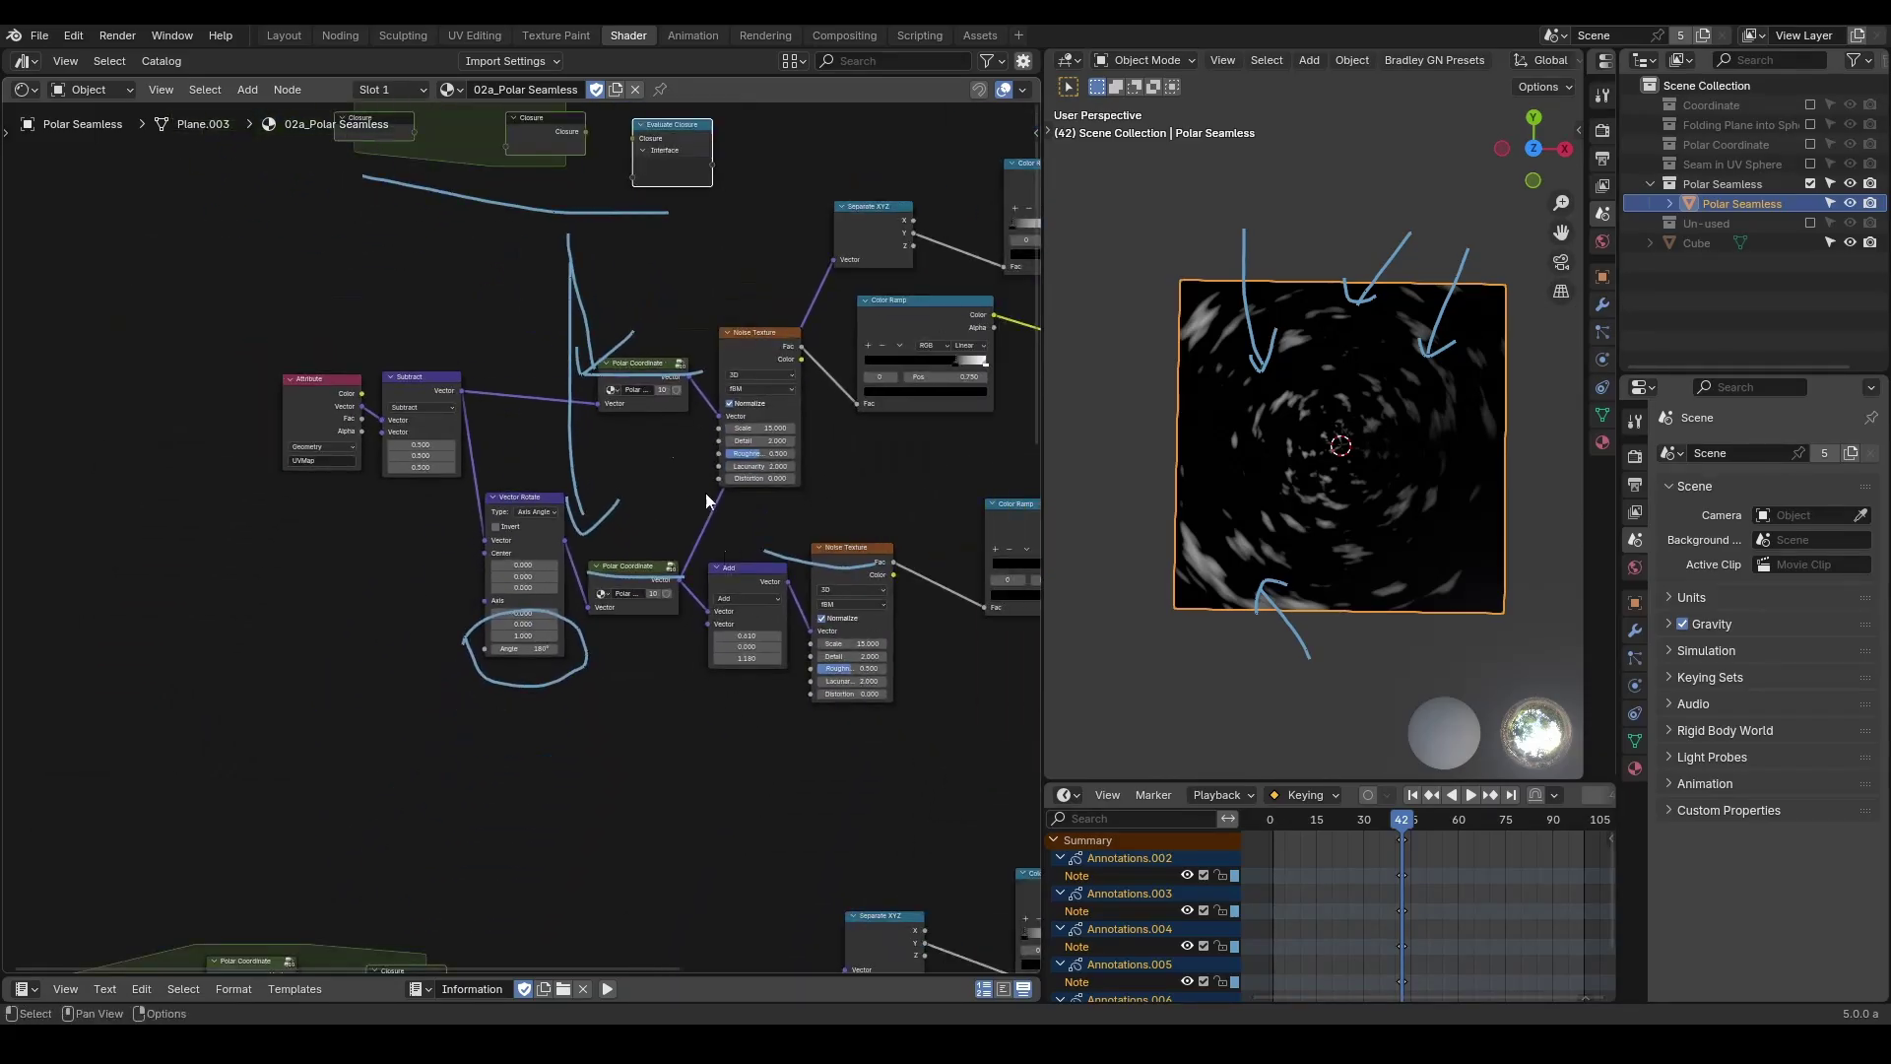
{"action": "middle_click_drag", "start_coordinate": [673, 667], "coordinate": [784, 305]}
{"action": "middle_click_drag", "start_coordinate": [626, 581], "coordinate": [716, 381]}
{"action": "scroll", "coordinate": [716, 381], "scroll_direction": "up", "scroll_amount": 1}
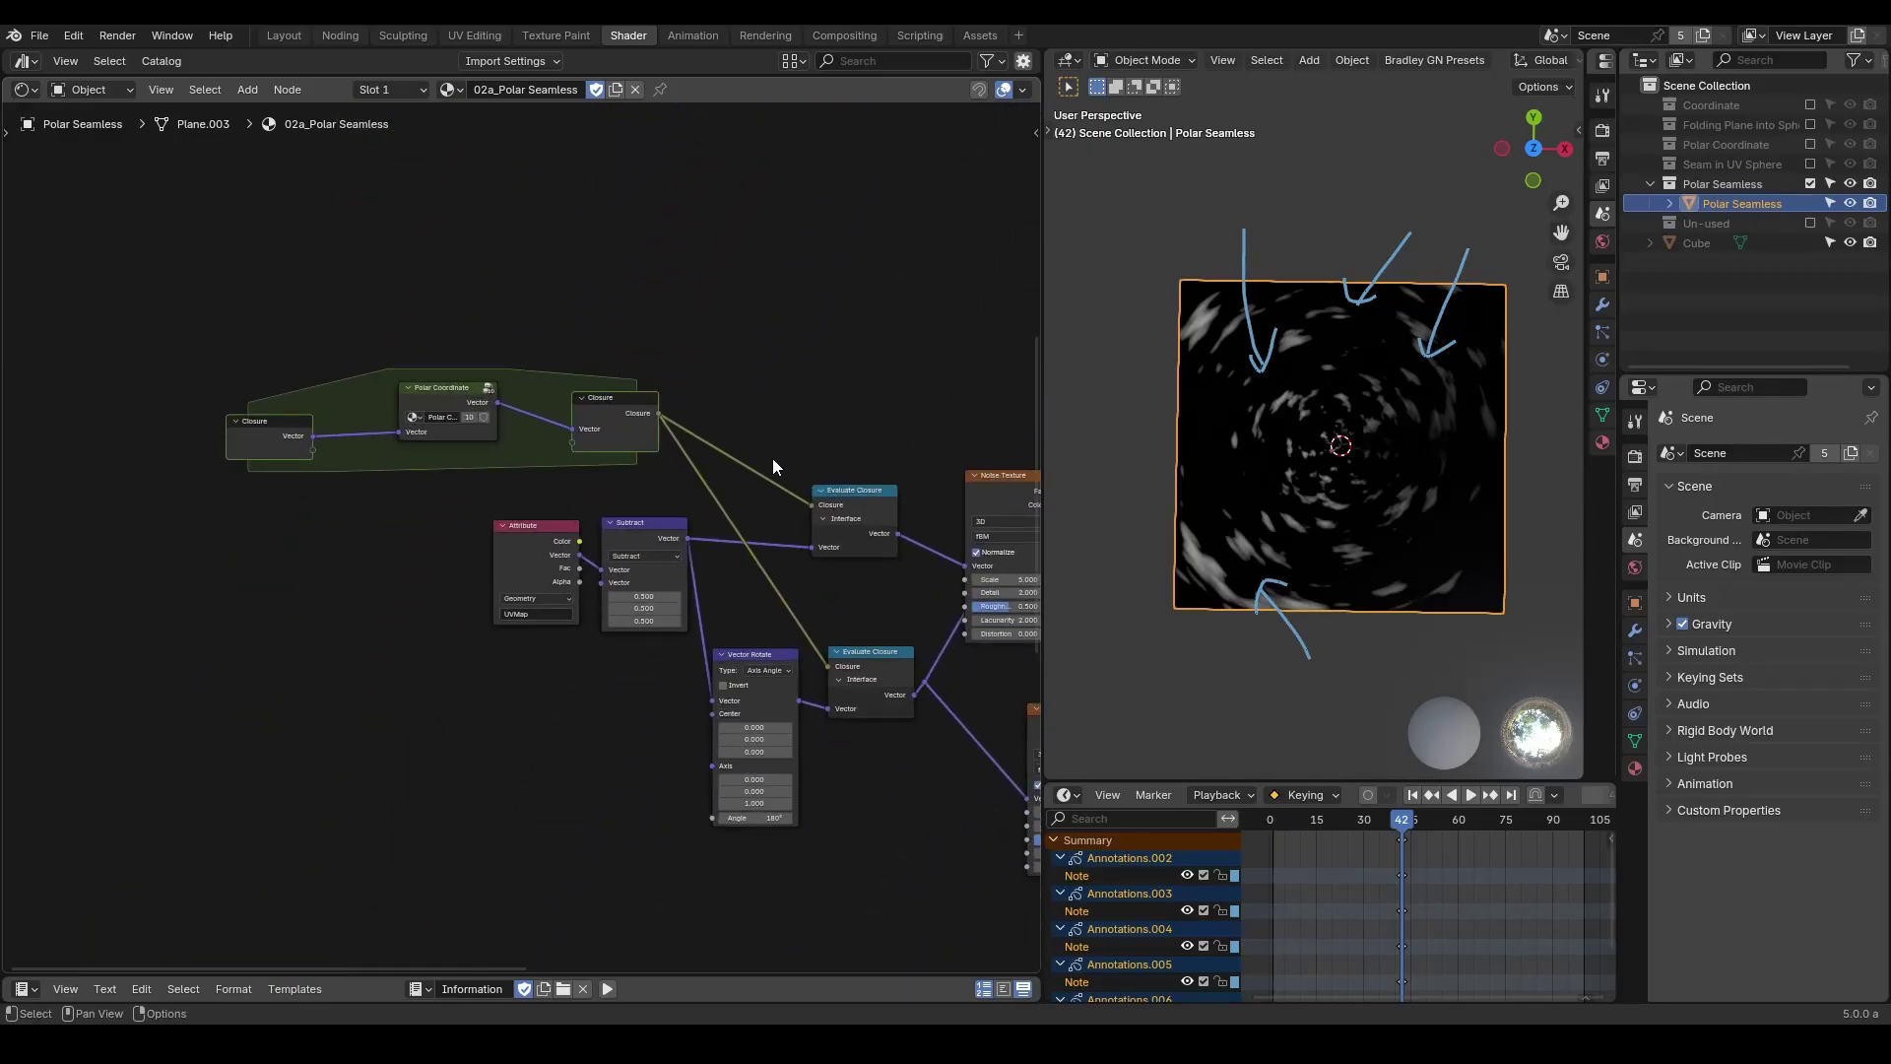
Widen the closure zone and move the Polar Coordinate group inside it.
{"action": "middle_click_drag", "start_coordinate": [294, 433], "coordinate": [469, 432]}
{"action": "left_click_drag", "start_coordinate": [432, 433], "coordinate": [20, 435]}
{"action": "left_click_drag", "start_coordinate": [682, 402], "coordinate": [561, 405]}
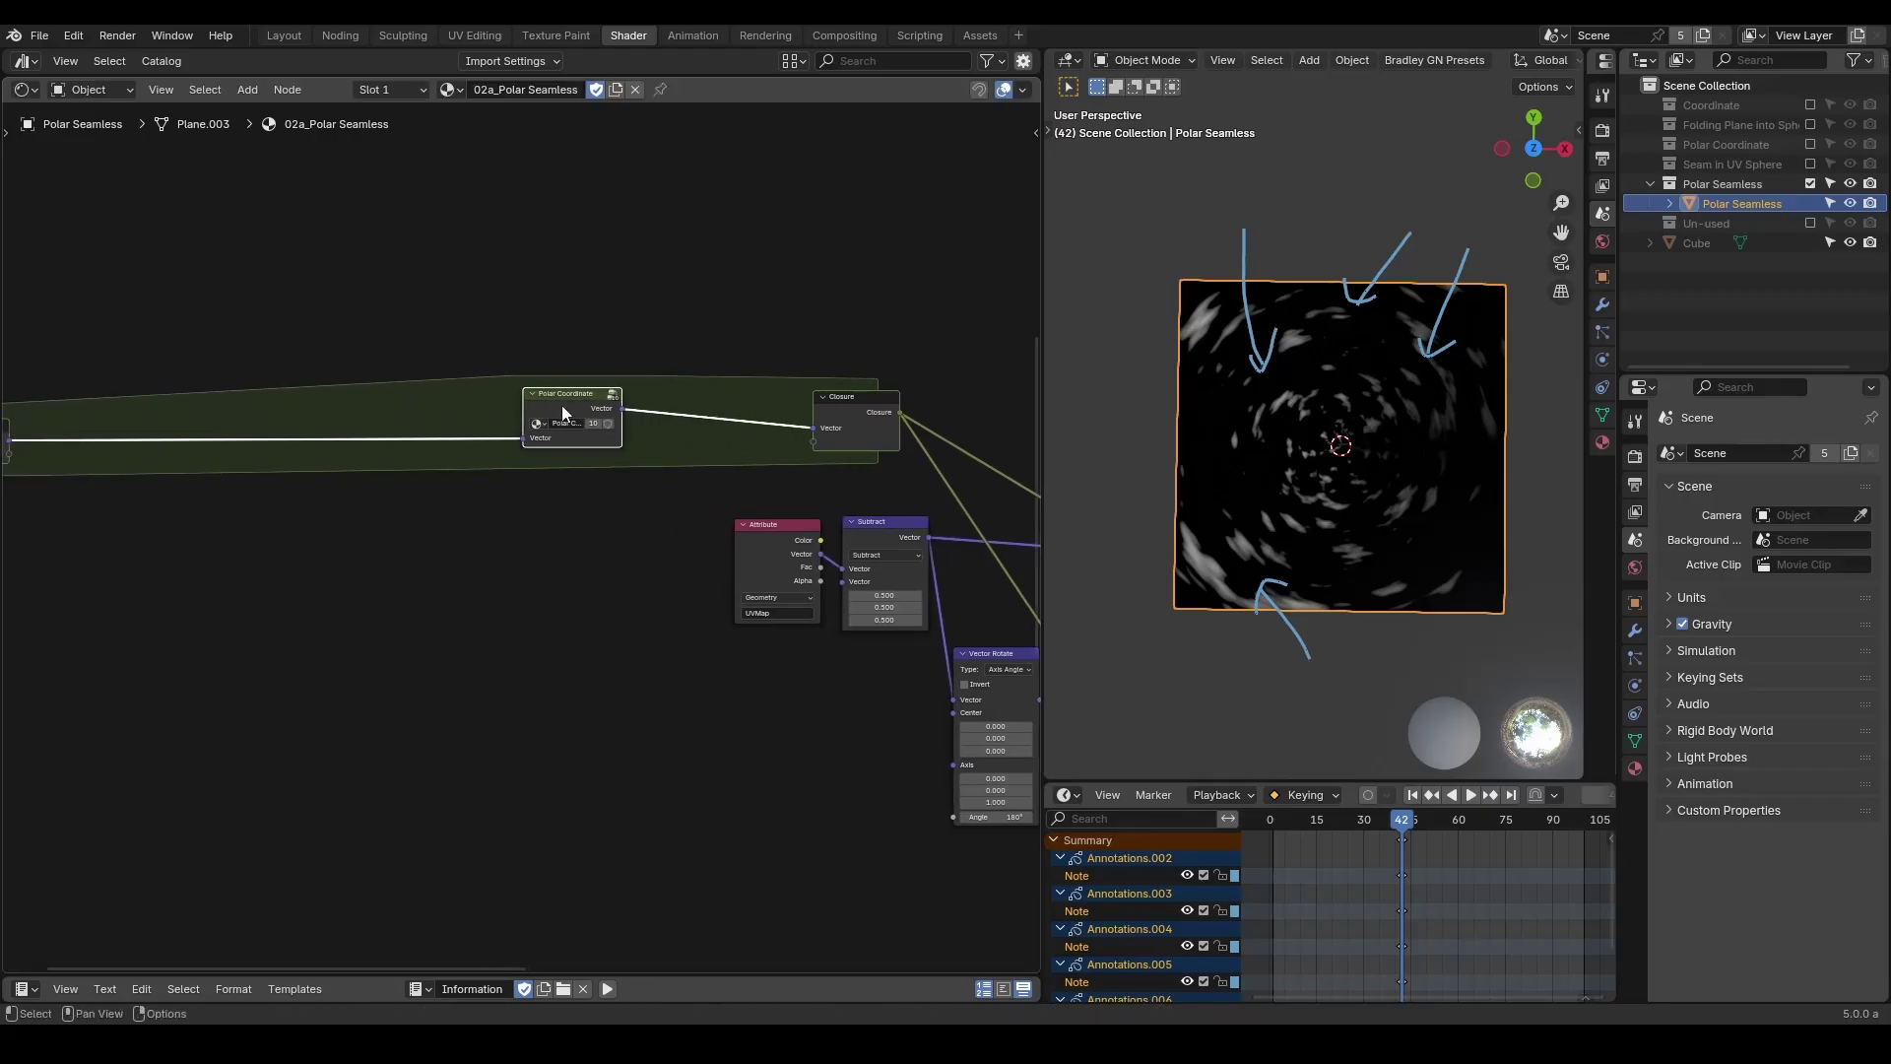
{"action": "right_click", "coordinate": [561, 405]}
Ungroup Polar Coordinate into its math nodes, reposition them, and preview the Mix output.
{"action": "left_click", "coordinate": [561, 405]}
{"action": "scroll", "coordinate": [564, 407], "scroll_direction": "down", "scroll_amount": 3}
{"action": "key", "text": "g"}
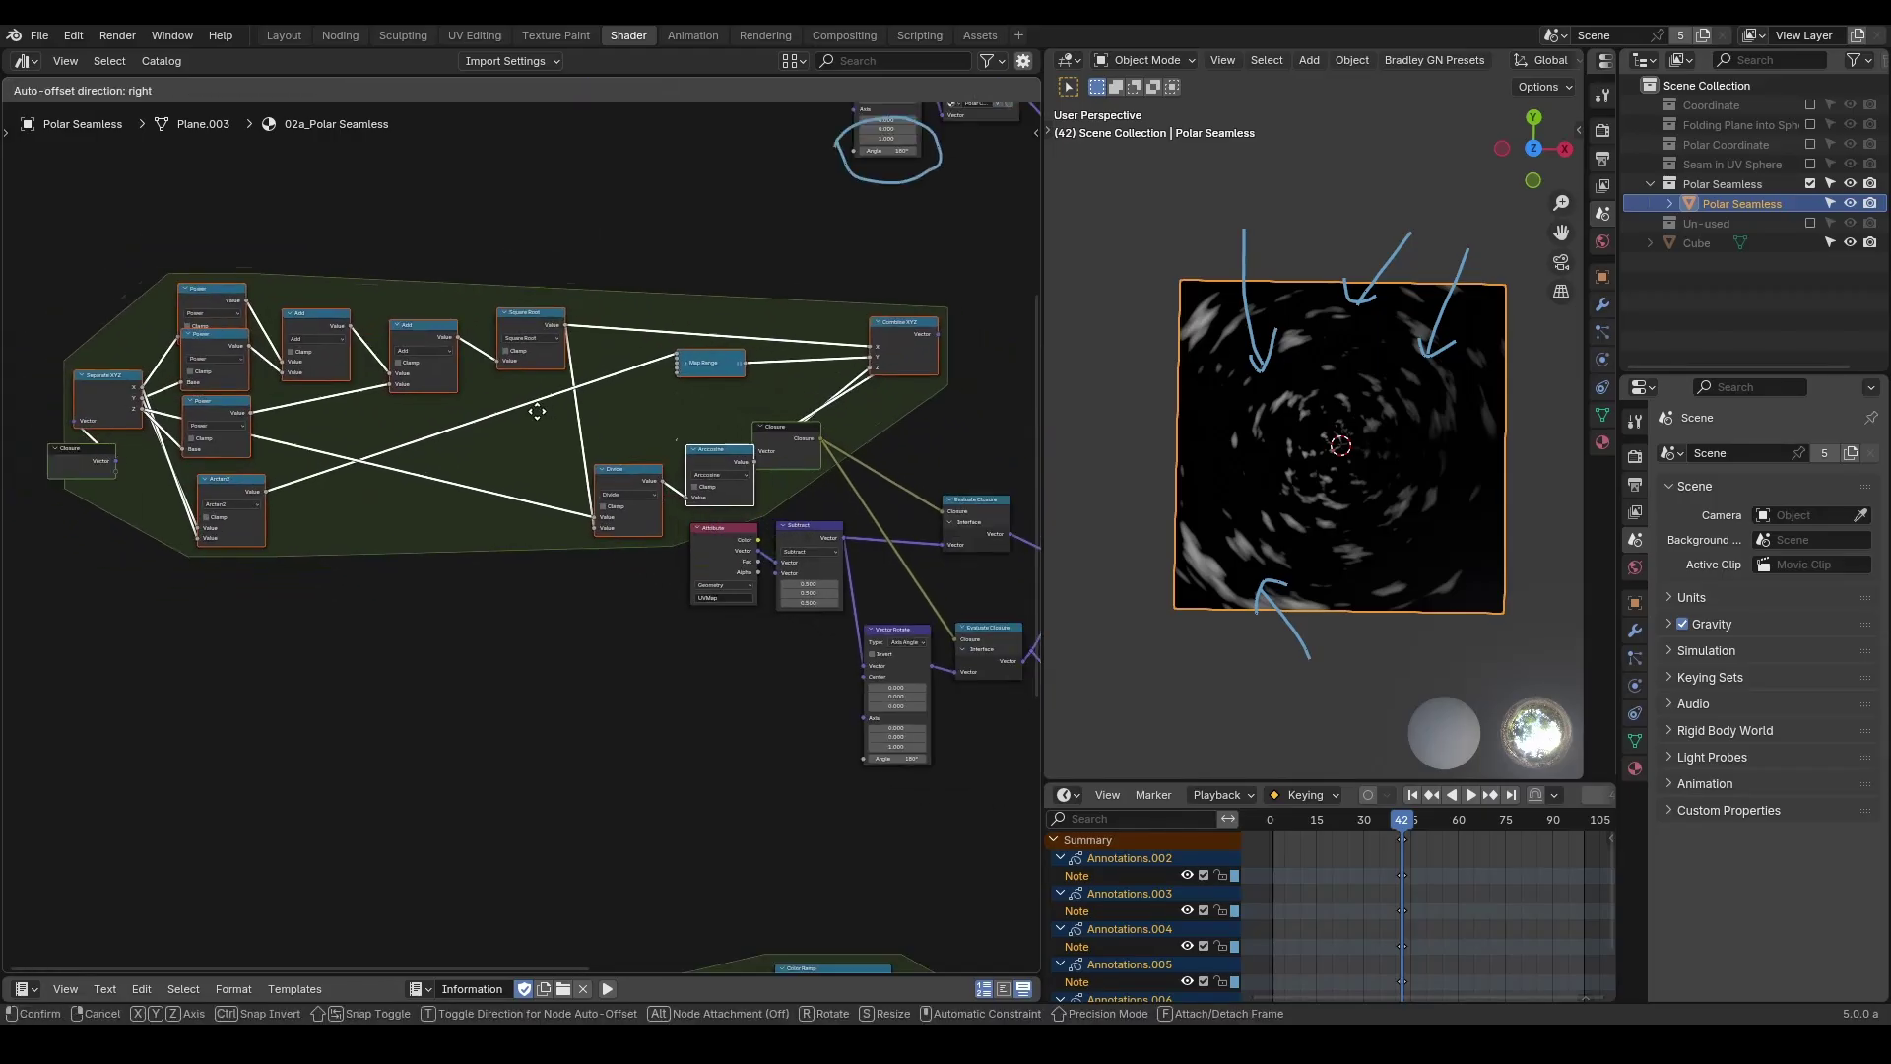
{"action": "left_click", "coordinate": [517, 397]}
{"action": "middle_click_drag", "start_coordinate": [922, 540], "coordinate": [291, 532]}
{"action": "scroll", "coordinate": [388, 549], "scroll_direction": "up", "scroll_amount": 2}
{"action": "left_click", "coordinate": [958, 453], "text": "ctrl+shift"}
{"action": "middle_click_drag", "start_coordinate": [564, 646], "coordinate": [753, 587]}
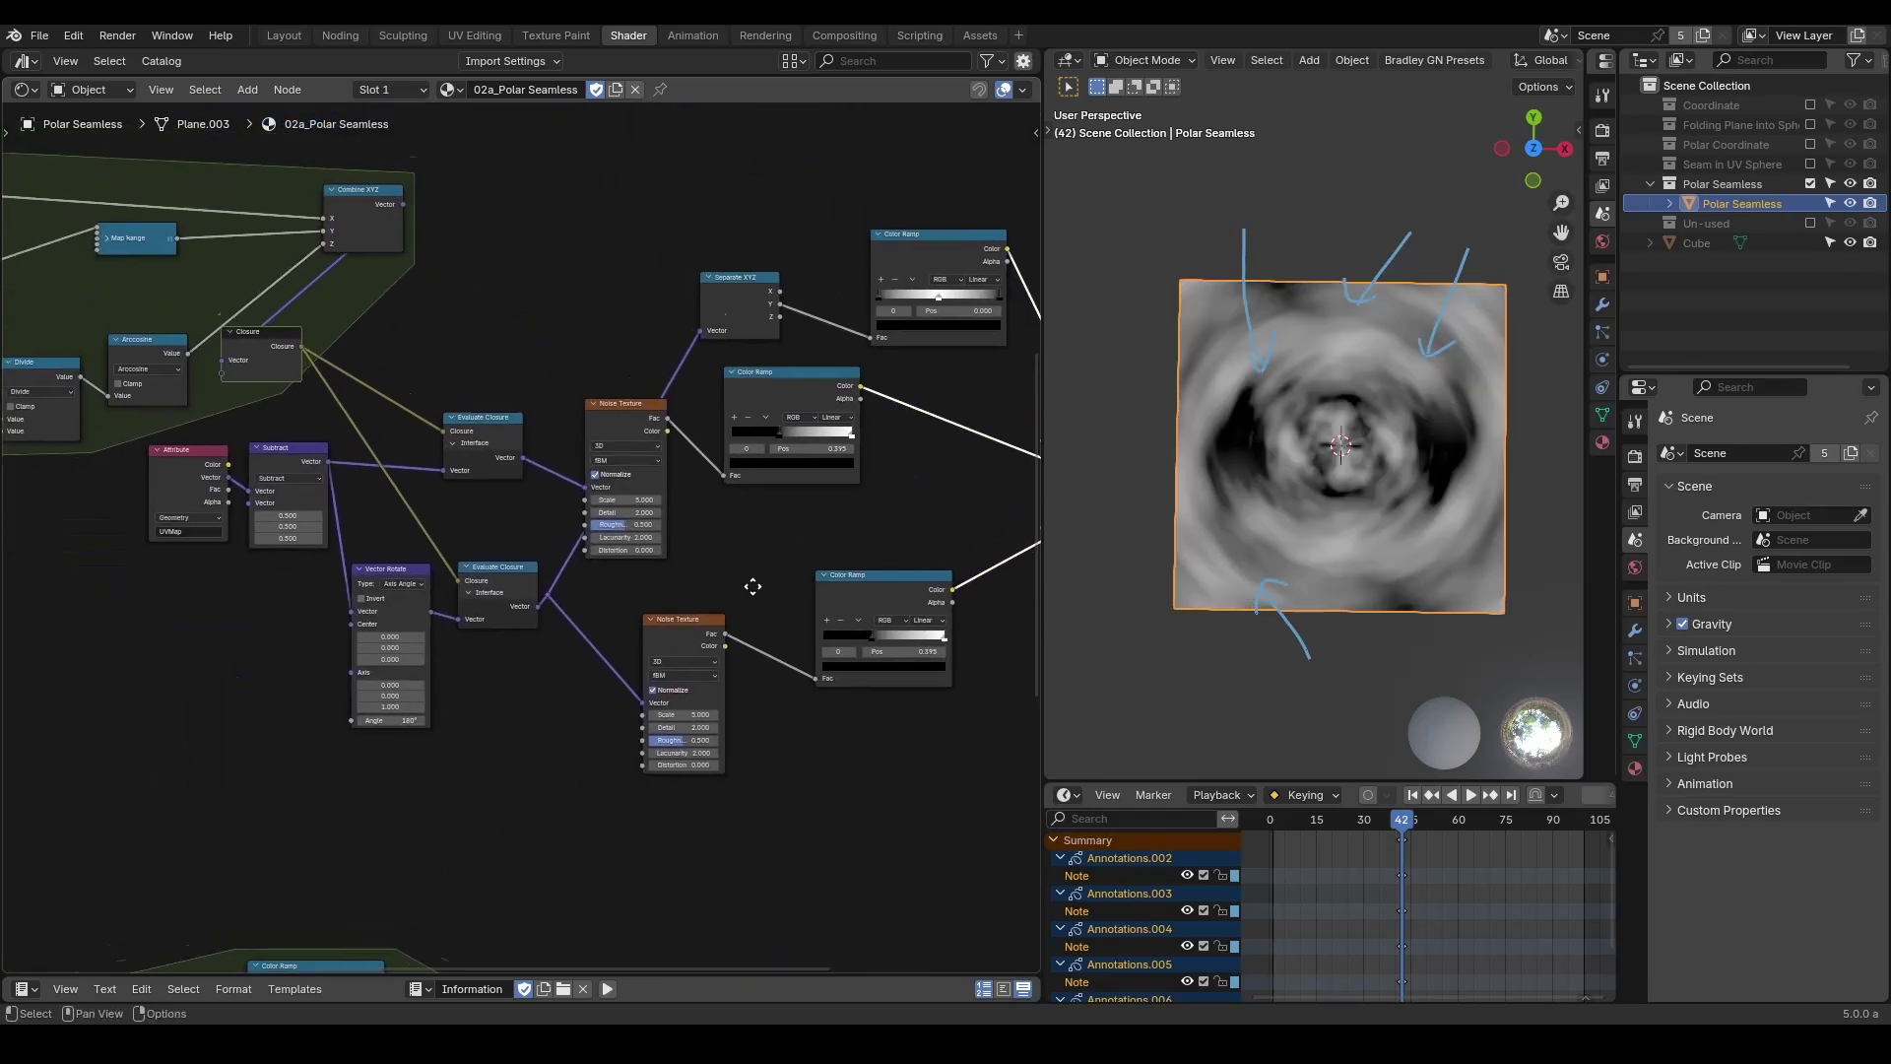
Add a Vector Math Add node off Evaluate Closure's output with Z 0.3.
{"action": "left_click_drag", "start_coordinate": [538, 612], "coordinate": [587, 603]}
{"action": "type", "text": "add"}
{"action": "key", "text": "Return"}
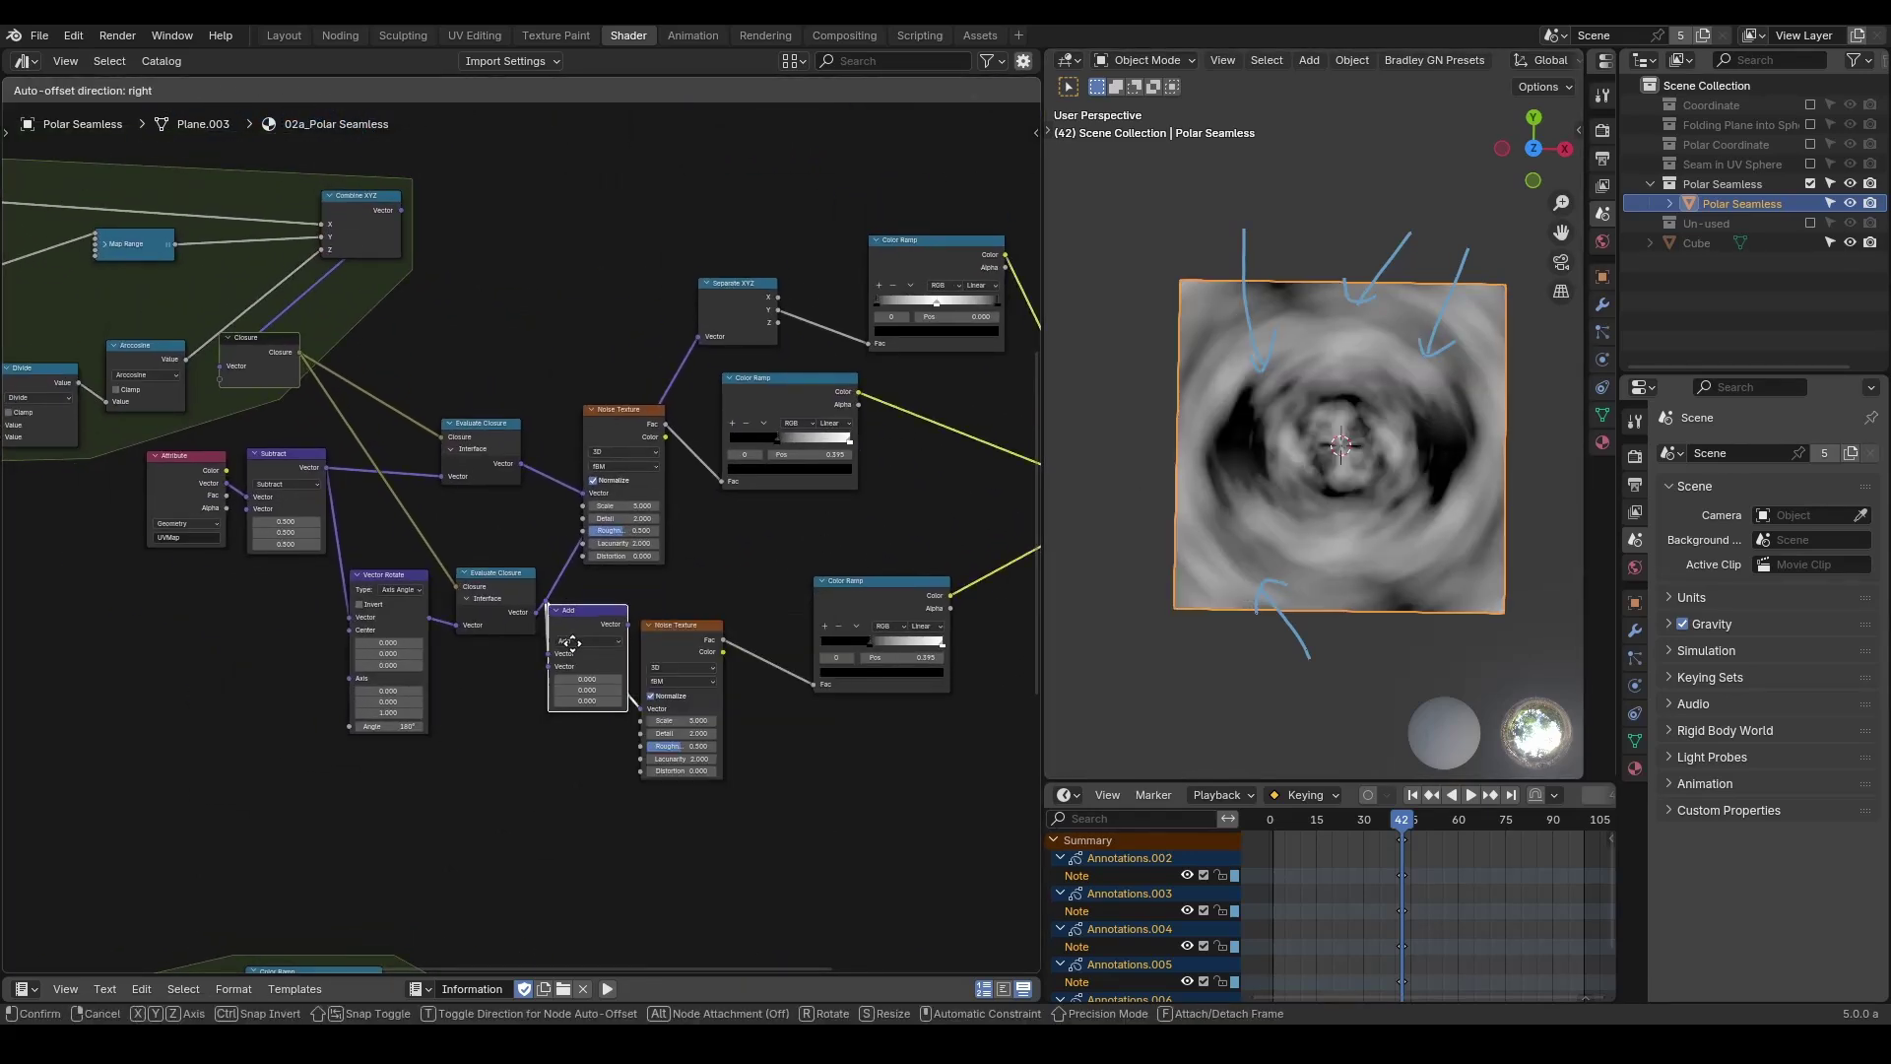
{"action": "left_click", "coordinate": [557, 618]}
{"action": "double_click", "coordinate": [611, 705]}
{"action": "type", "text": ".3"}
{"action": "key", "text": "Return"}
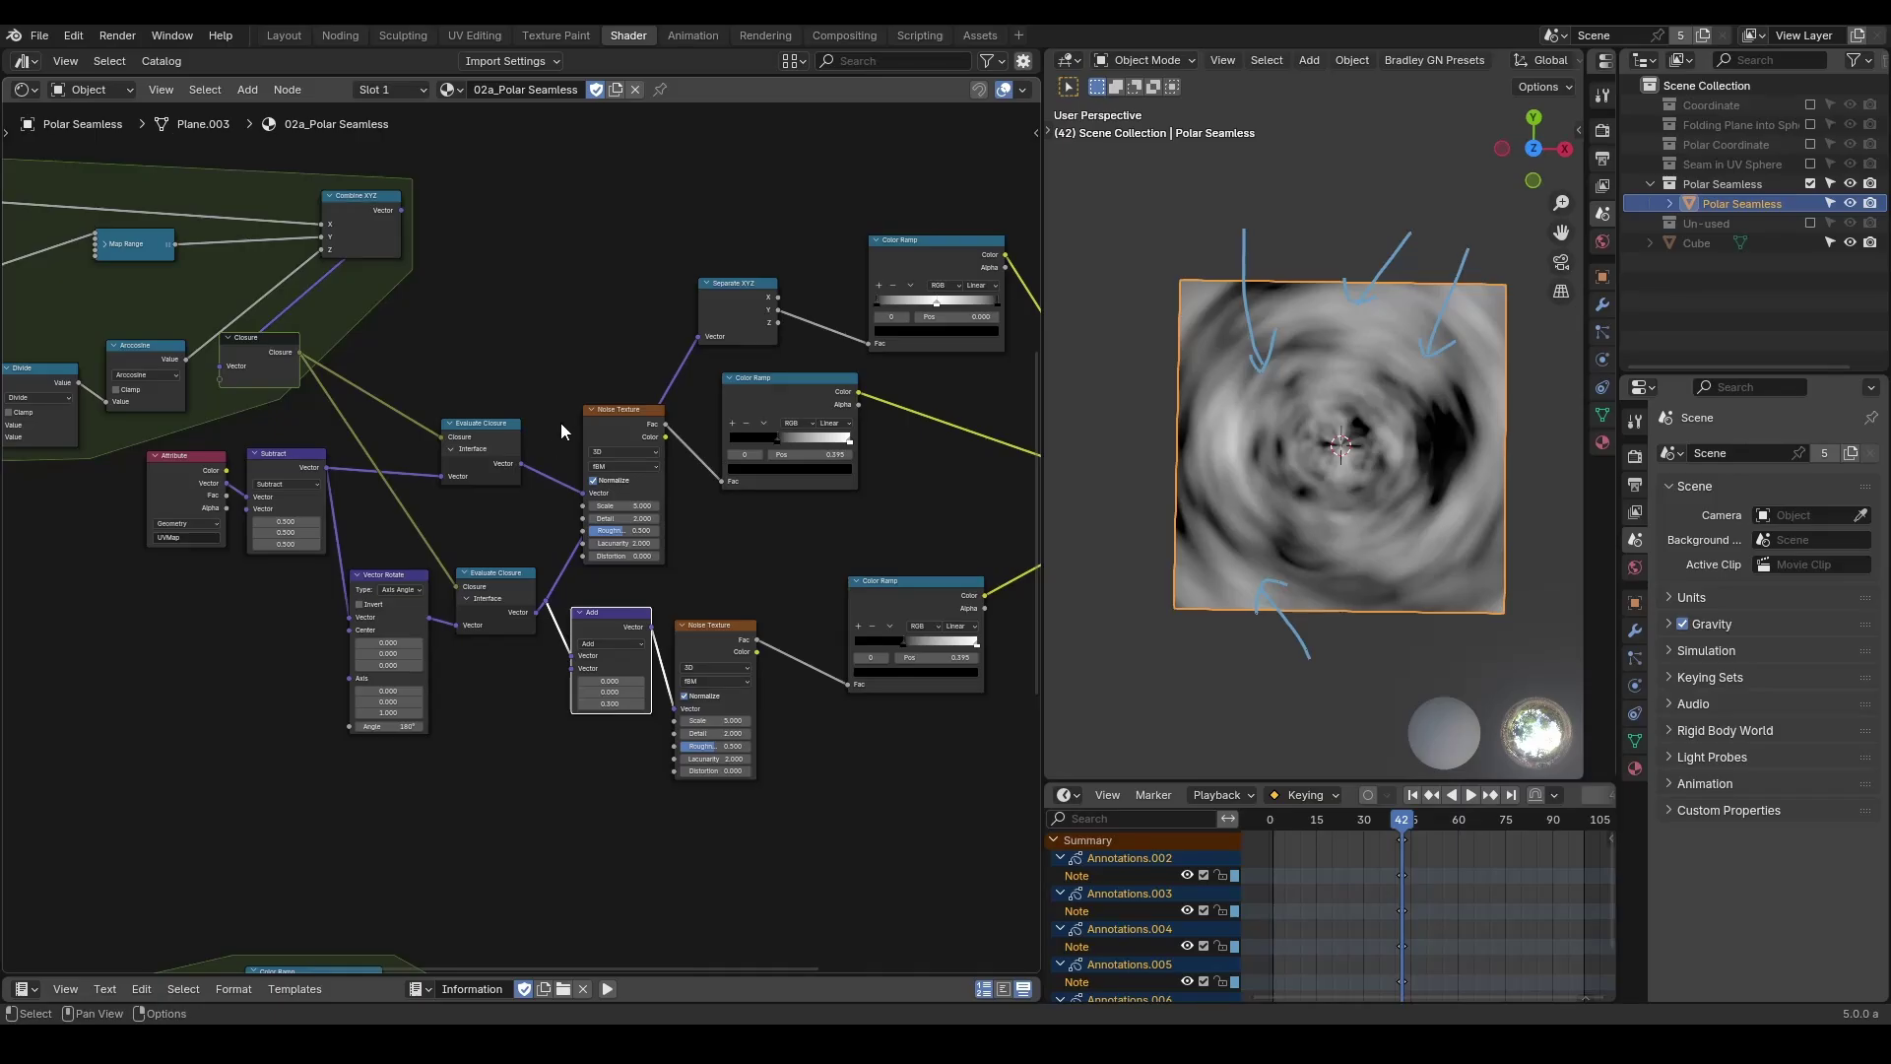
{"action": "scroll", "coordinate": [471, 352], "scroll_direction": "up", "scroll_amount": 1}
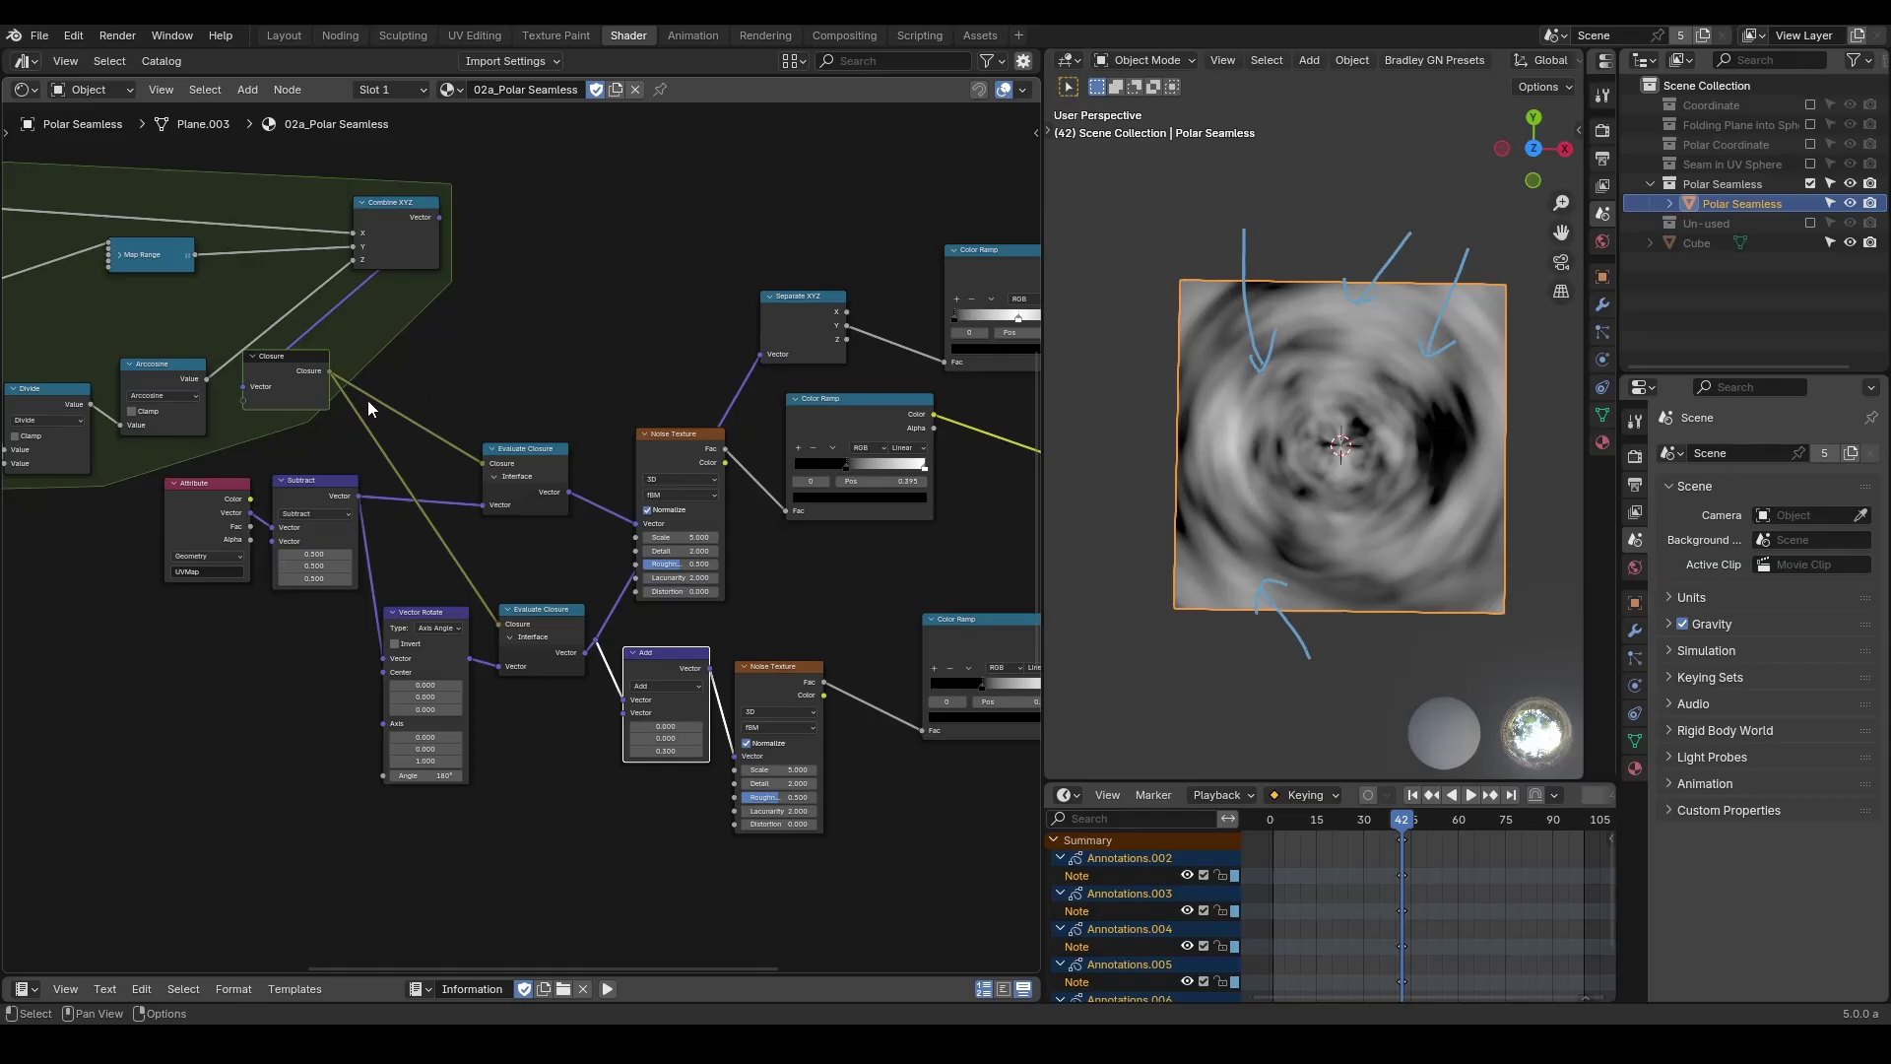
{"action": "mouse_move", "coordinate": [362, 399]}
{"action": "left_mouse_down"}
{"action": "mouse_move", "coordinate": [445, 492]}
{"action": "mouse_move", "coordinate": [461, 463]}
{"action": "left_mouse_up"}
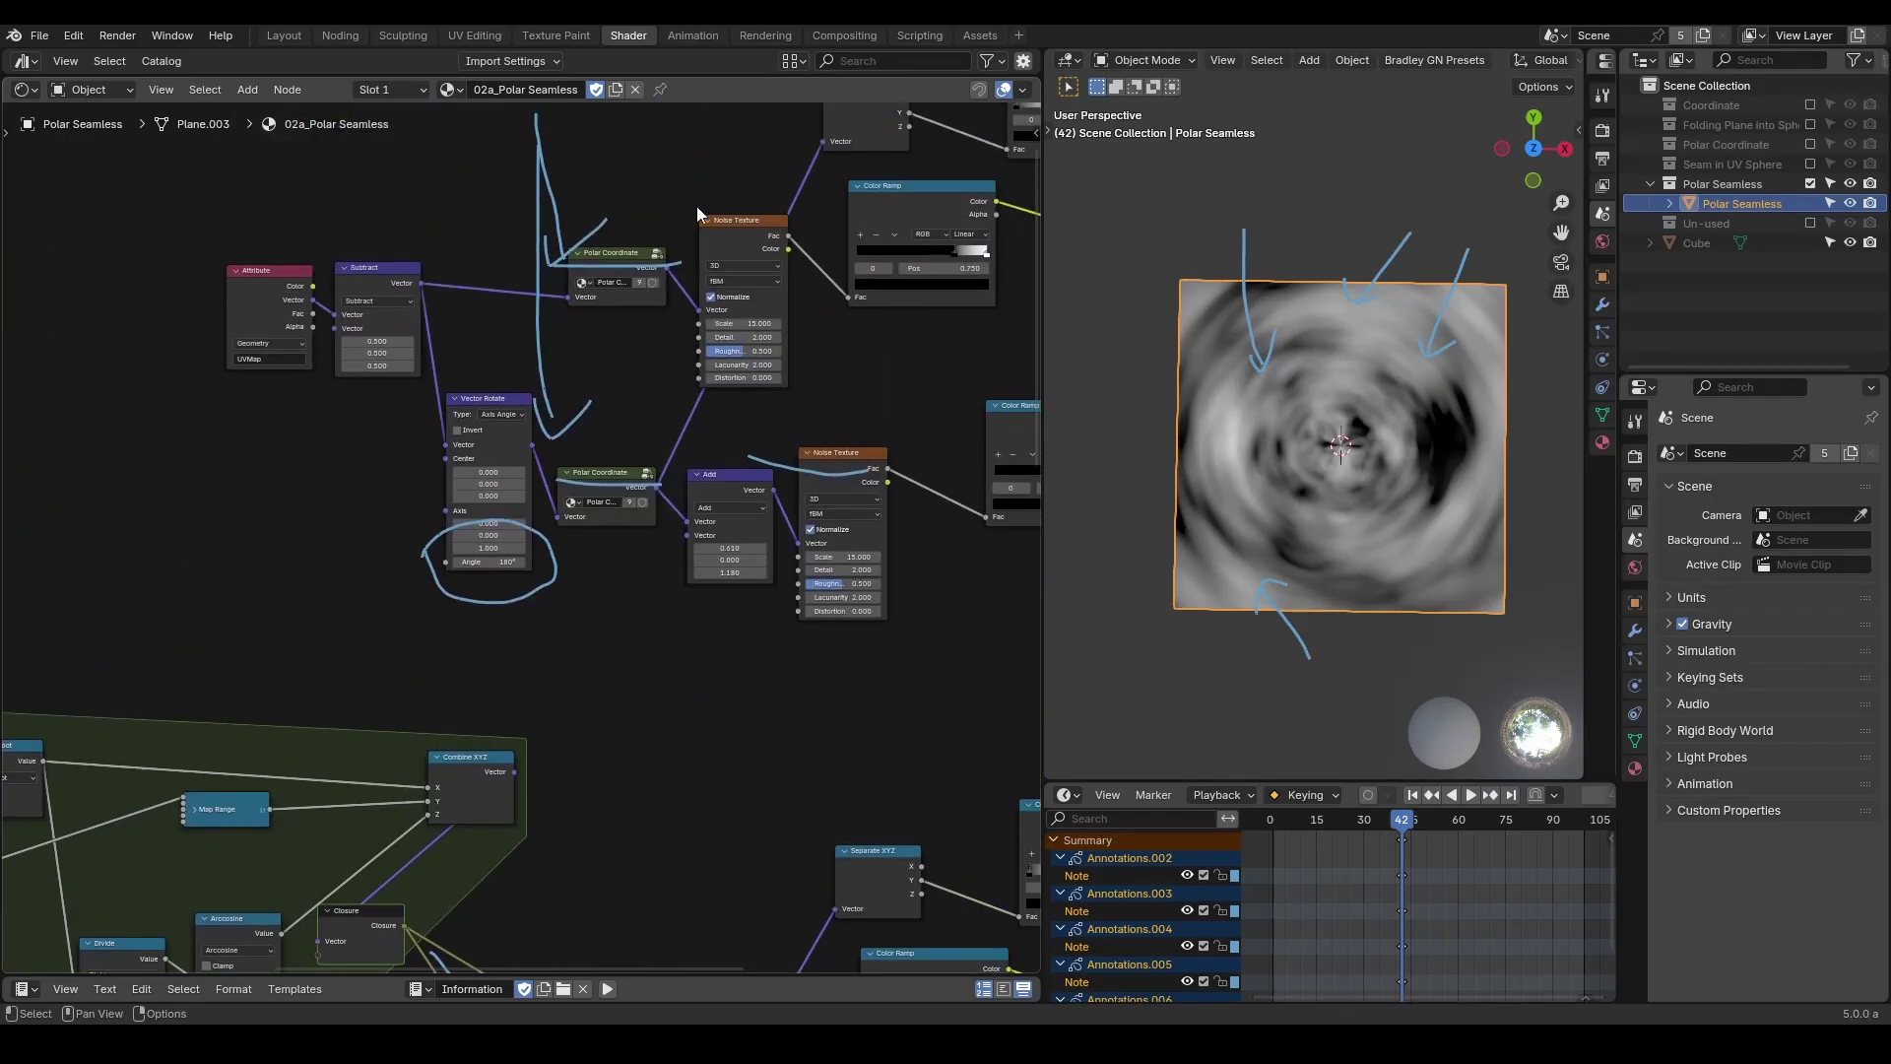
Annotate above the Noise Texture, beside the Add node and Combine XYZ, and underline the closure zone.
{"action": "left_click_drag", "start_coordinate": [681, 178], "coordinate": [681, 218]}
{"action": "mouse_move", "coordinate": [660, 563]}
{"action": "left_mouse_down"}
{"action": "mouse_move", "coordinate": [676, 635]}
{"action": "mouse_move", "coordinate": [725, 649]}
{"action": "left_mouse_up"}
{"action": "middle_click_drag", "start_coordinate": [663, 810], "coordinate": [875, 415]}
{"action": "left_click_drag", "start_coordinate": [760, 378], "coordinate": [761, 424]}
{"action": "middle_click_drag", "start_coordinate": [691, 492], "coordinate": [885, 402]}
{"action": "scroll", "coordinate": [772, 428], "scroll_direction": "down", "scroll_amount": 3}
{"action": "left_click_drag", "start_coordinate": [119, 572], "coordinate": [570, 611]}
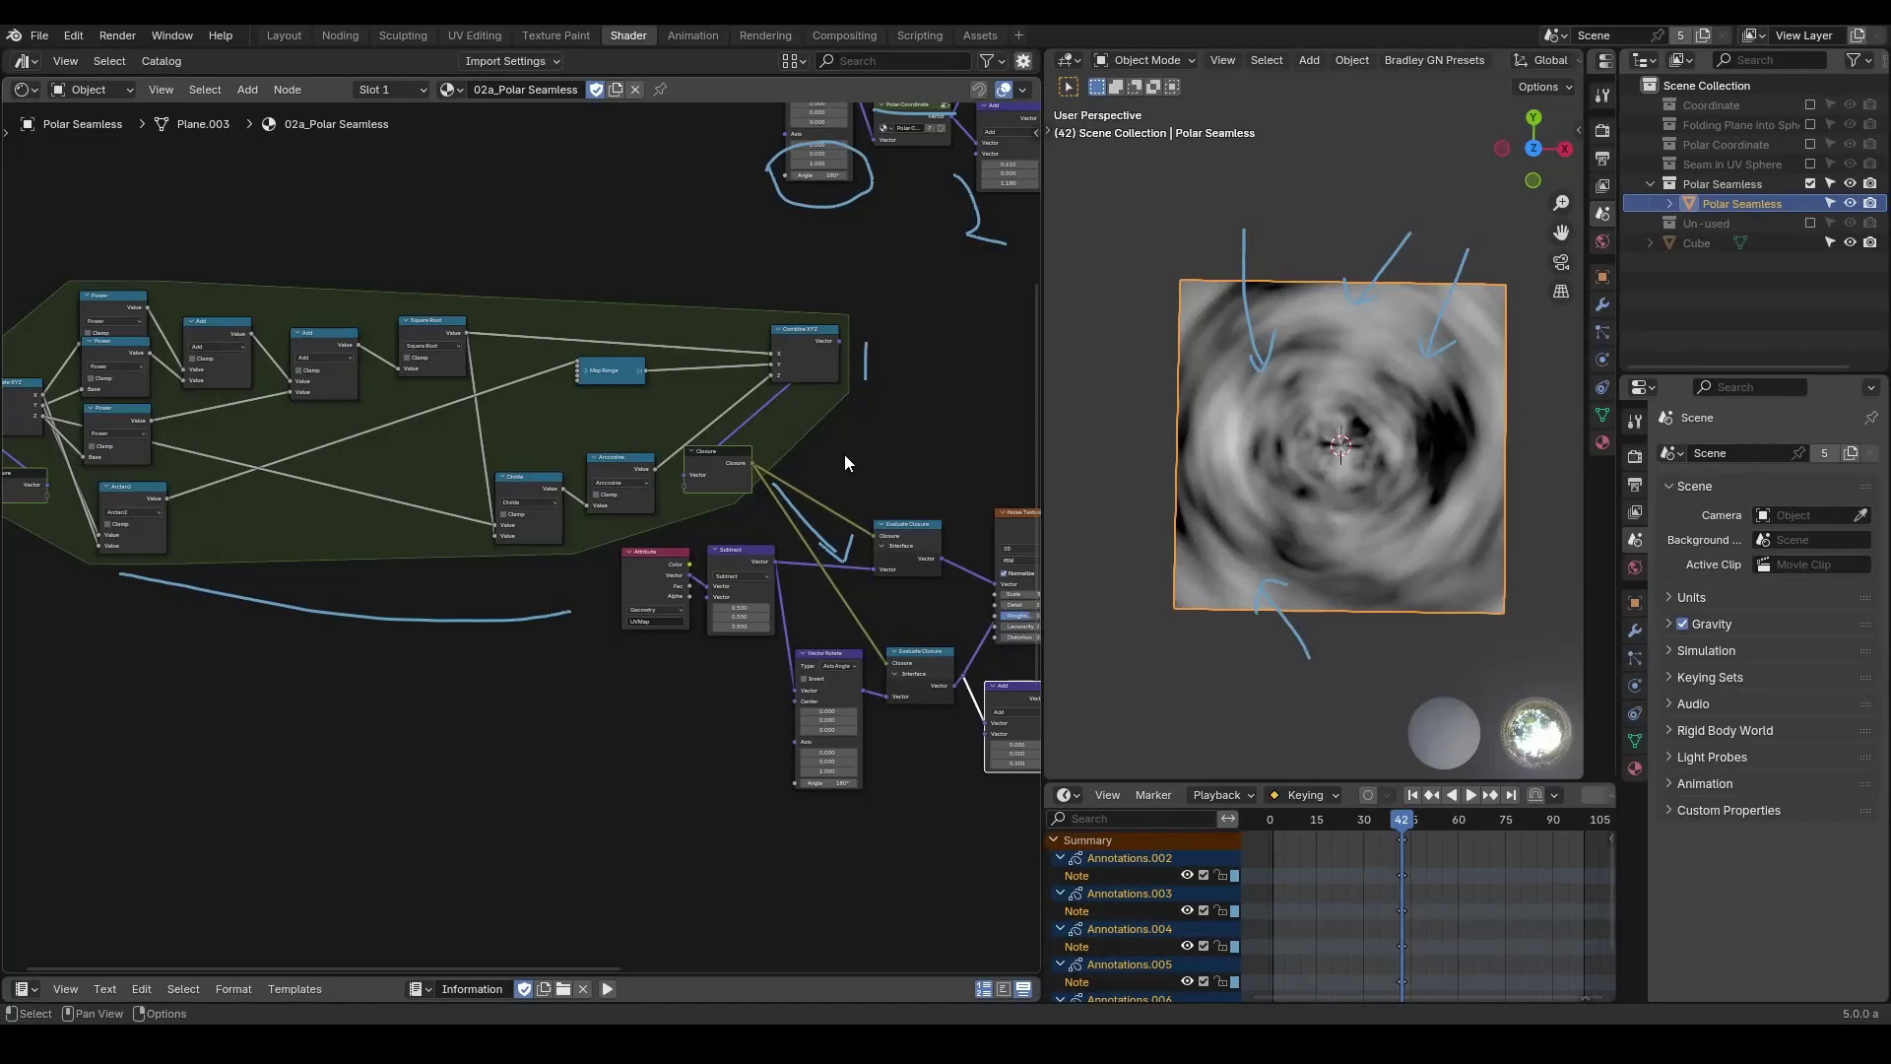
Annotate the noise and ramp nodes, then drag the closure's Noise Texture Scale to a new value.
{"action": "middle_click_drag", "start_coordinate": [845, 463], "coordinate": [280, 373]}
{"action": "left_click_drag", "start_coordinate": [435, 434], "coordinate": [686, 425]}
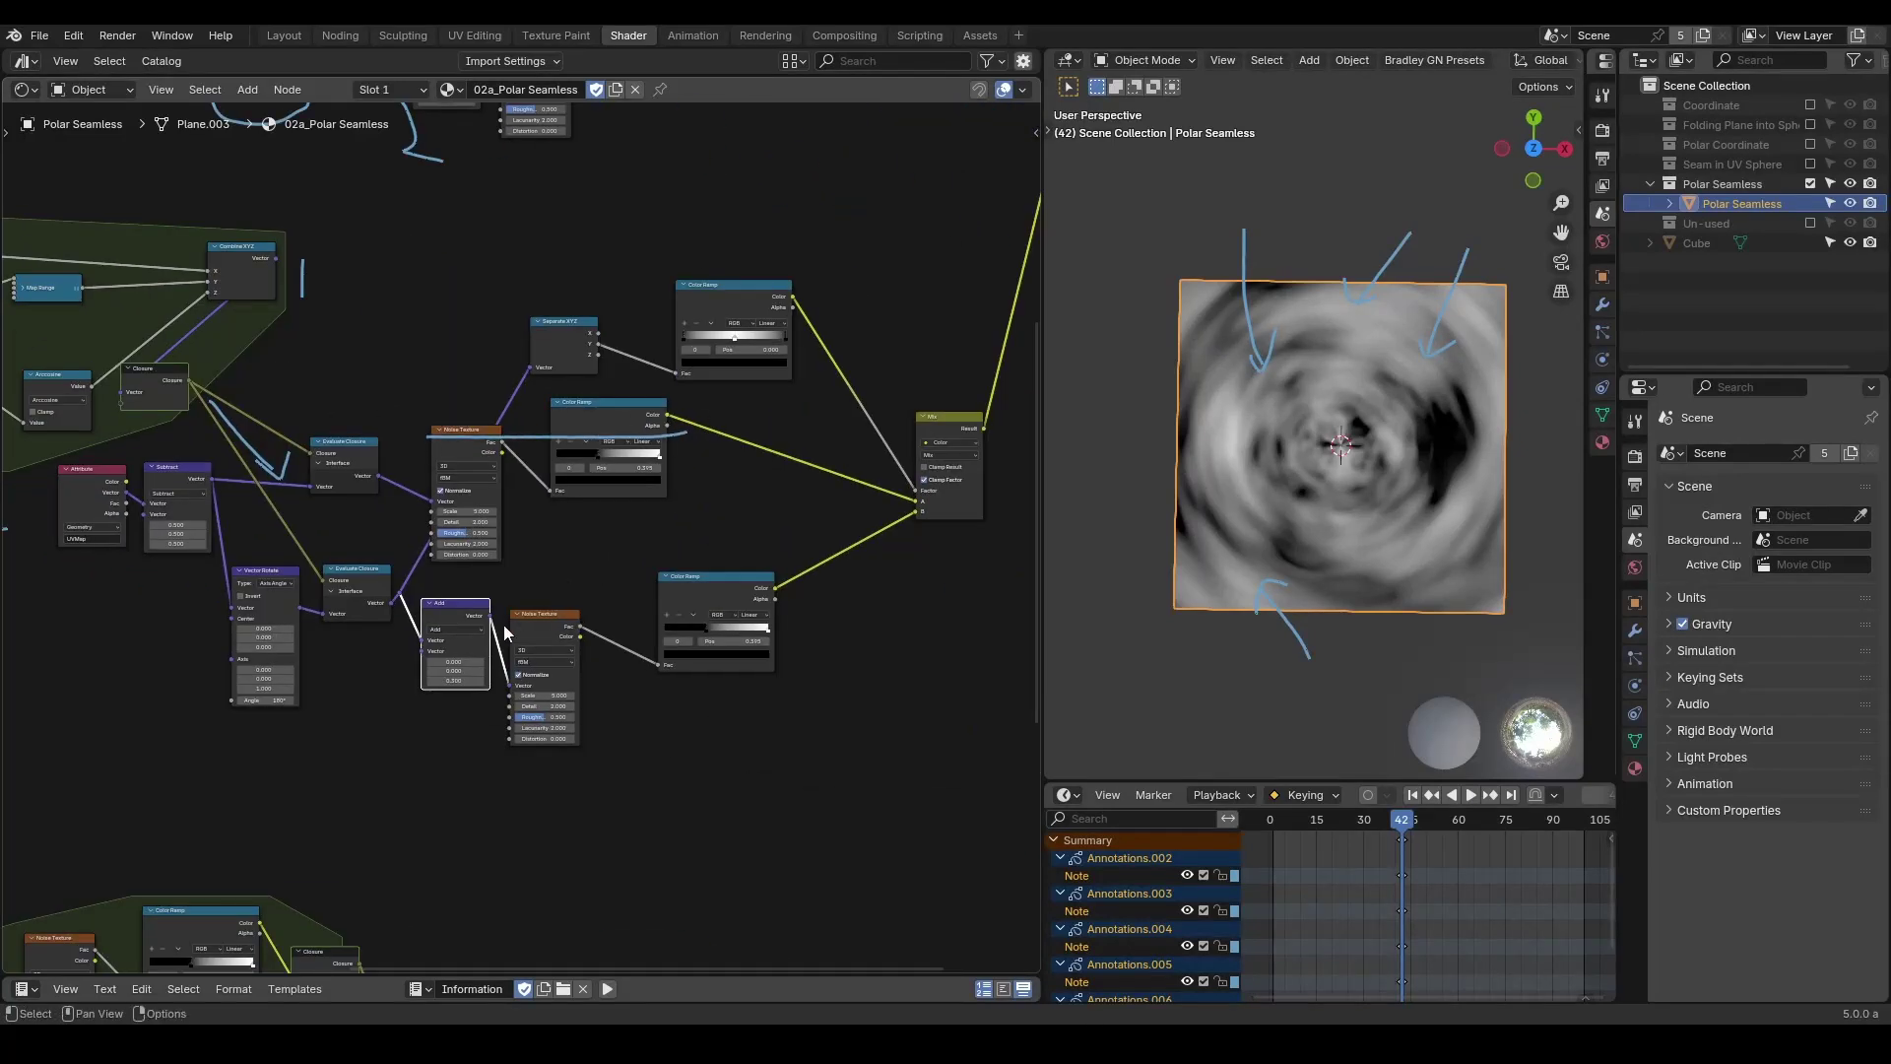
{"action": "left_click_drag", "start_coordinate": [506, 627], "coordinate": [851, 615]}
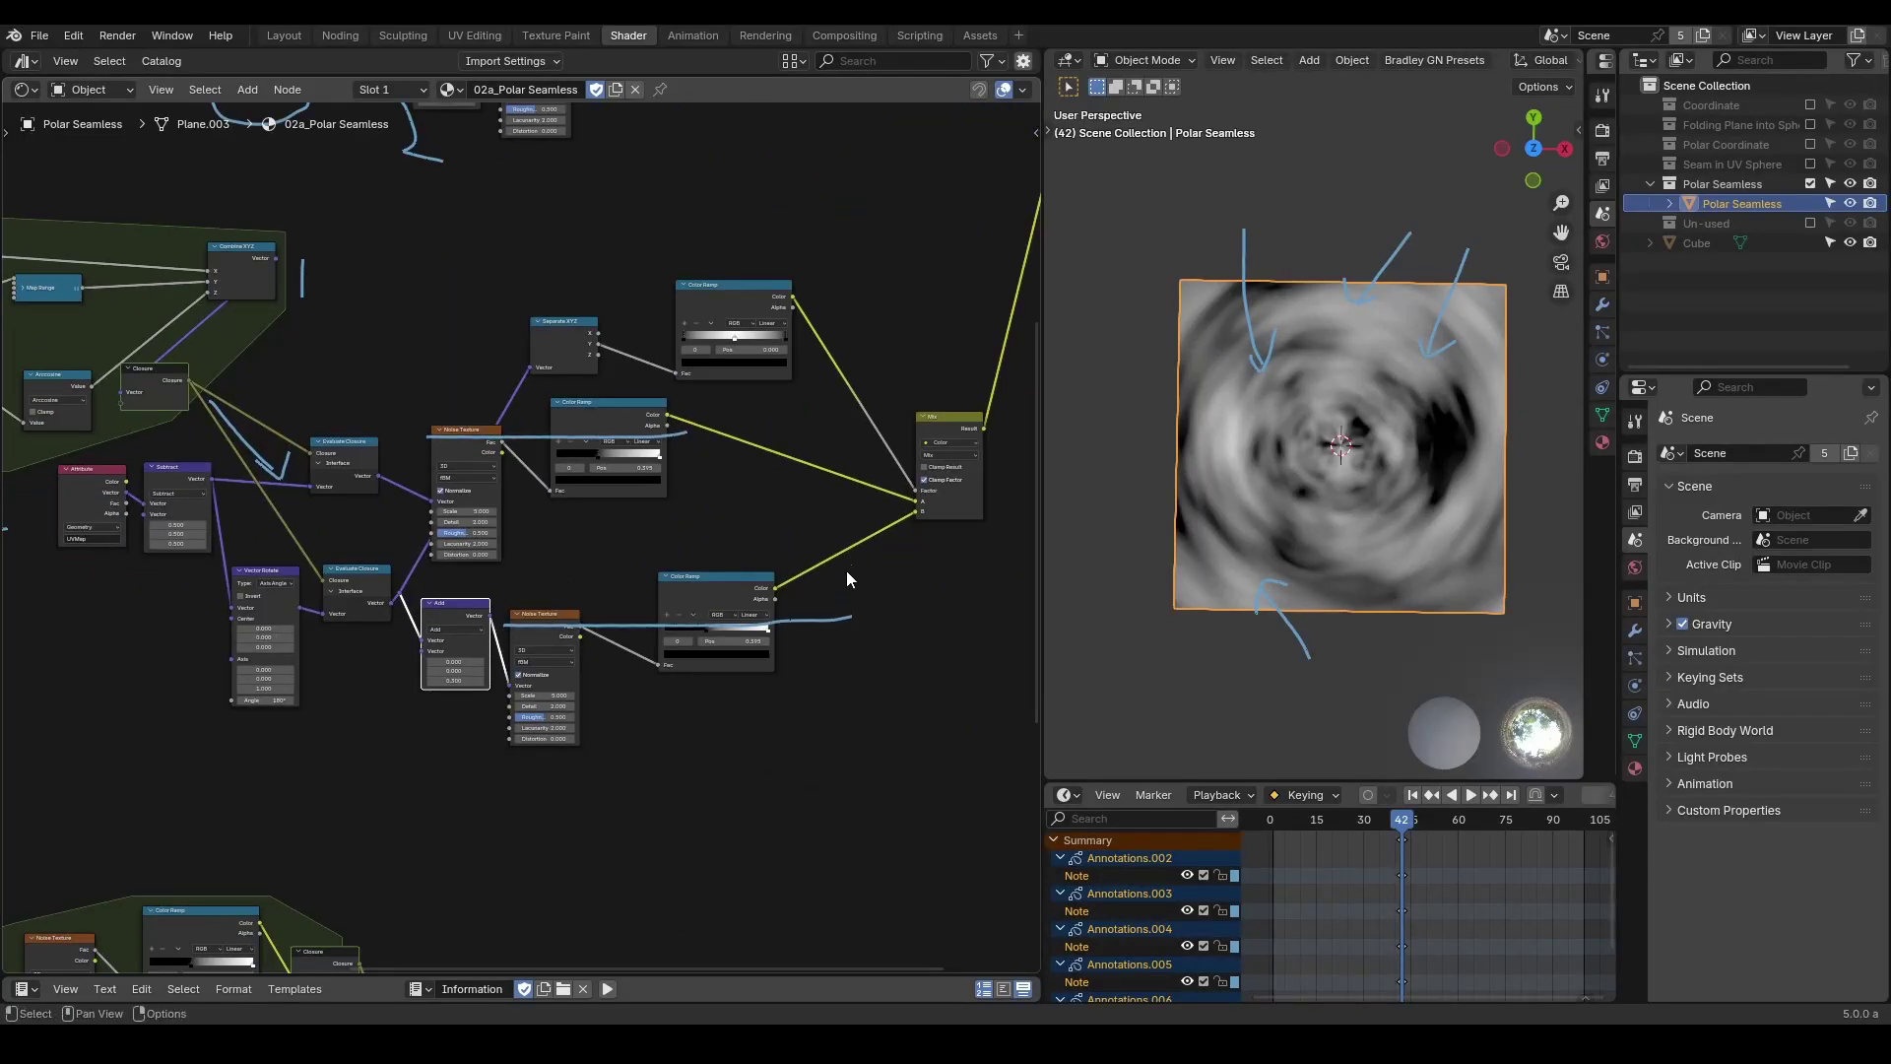
{"action": "mouse_move", "coordinate": [538, 733]}
{"action": "middle_mouse_down"}
{"action": "mouse_move", "coordinate": [606, 646]}
{"action": "mouse_move", "coordinate": [729, 378]}
{"action": "mouse_move", "coordinate": [595, 375]}
{"action": "mouse_move", "coordinate": [275, 423]}
{"action": "middle_mouse_up"}
{"action": "scroll", "coordinate": [729, 377], "scroll_direction": "up", "scroll_amount": 1}
{"action": "middle_click_drag", "start_coordinate": [418, 562], "coordinate": [831, 546]}
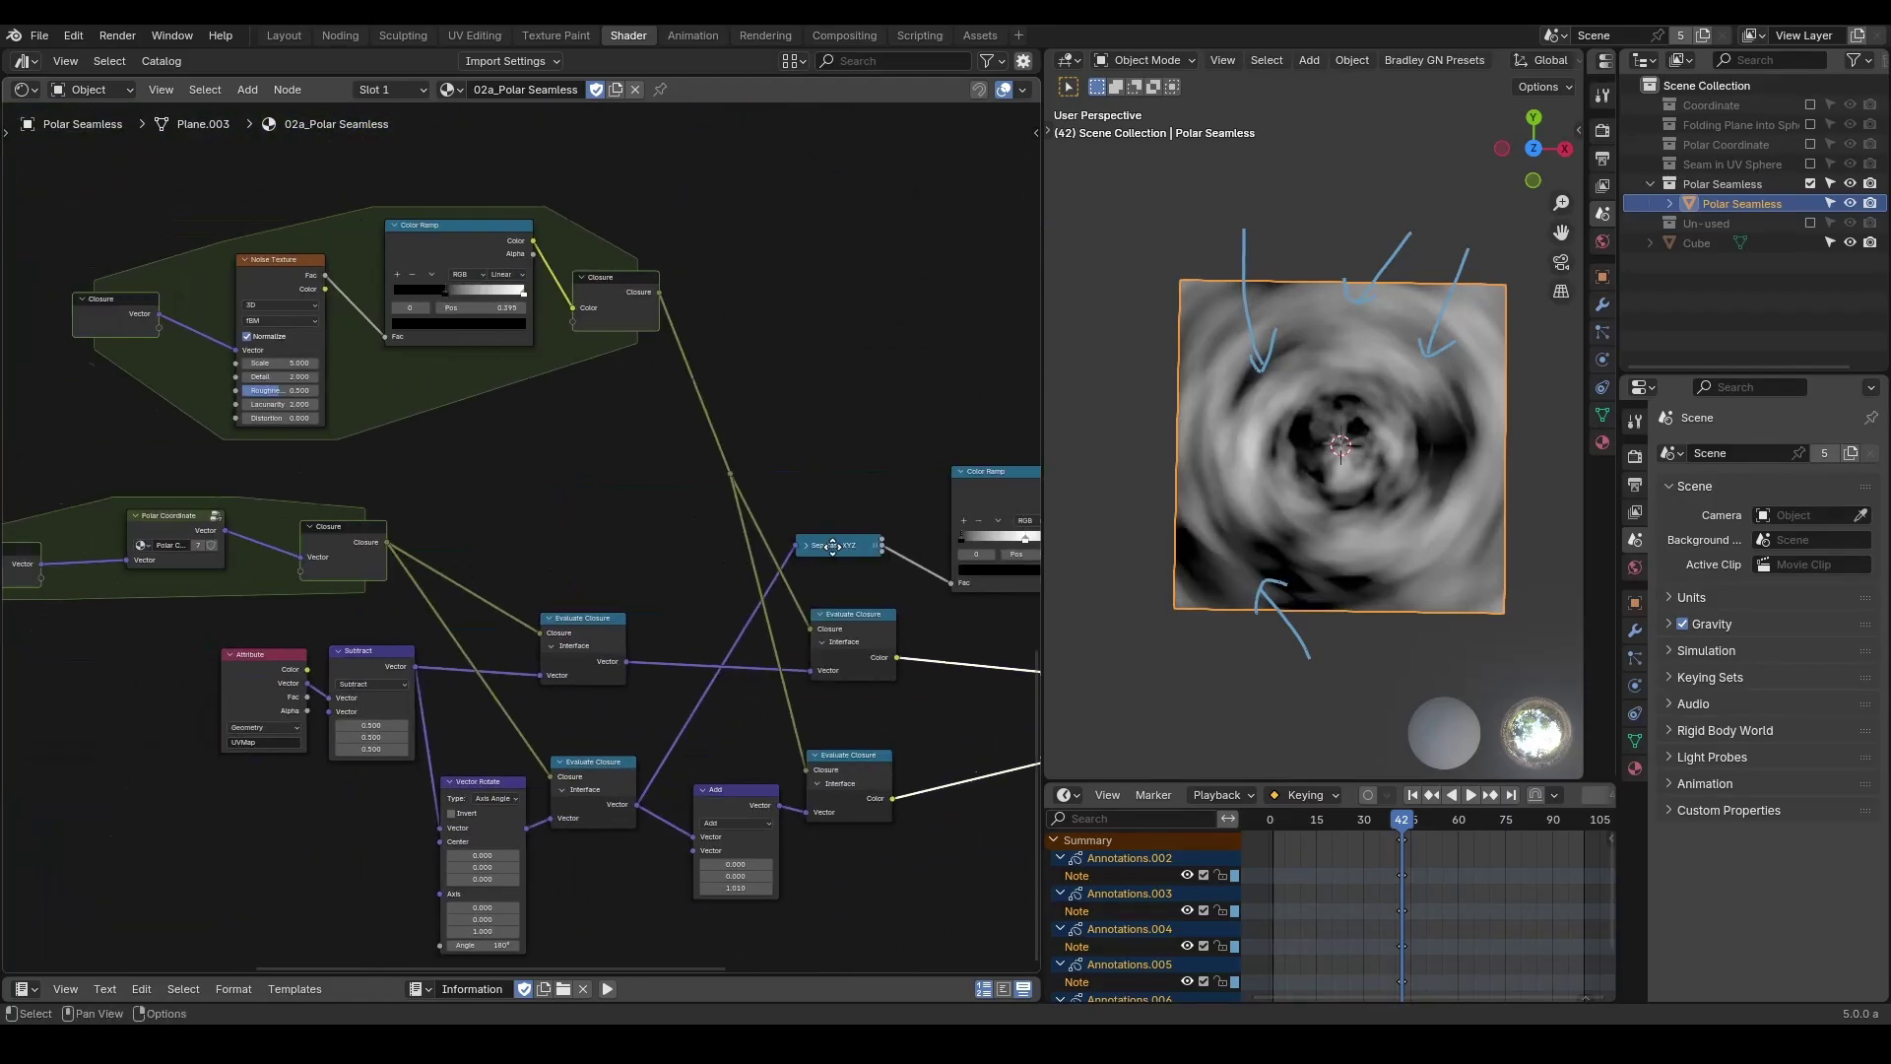
{"action": "scroll", "coordinate": [258, 350], "scroll_direction": "up", "scroll_amount": 1}
{"action": "left_click_drag", "start_coordinate": [252, 335], "coordinate": [307, 335]}
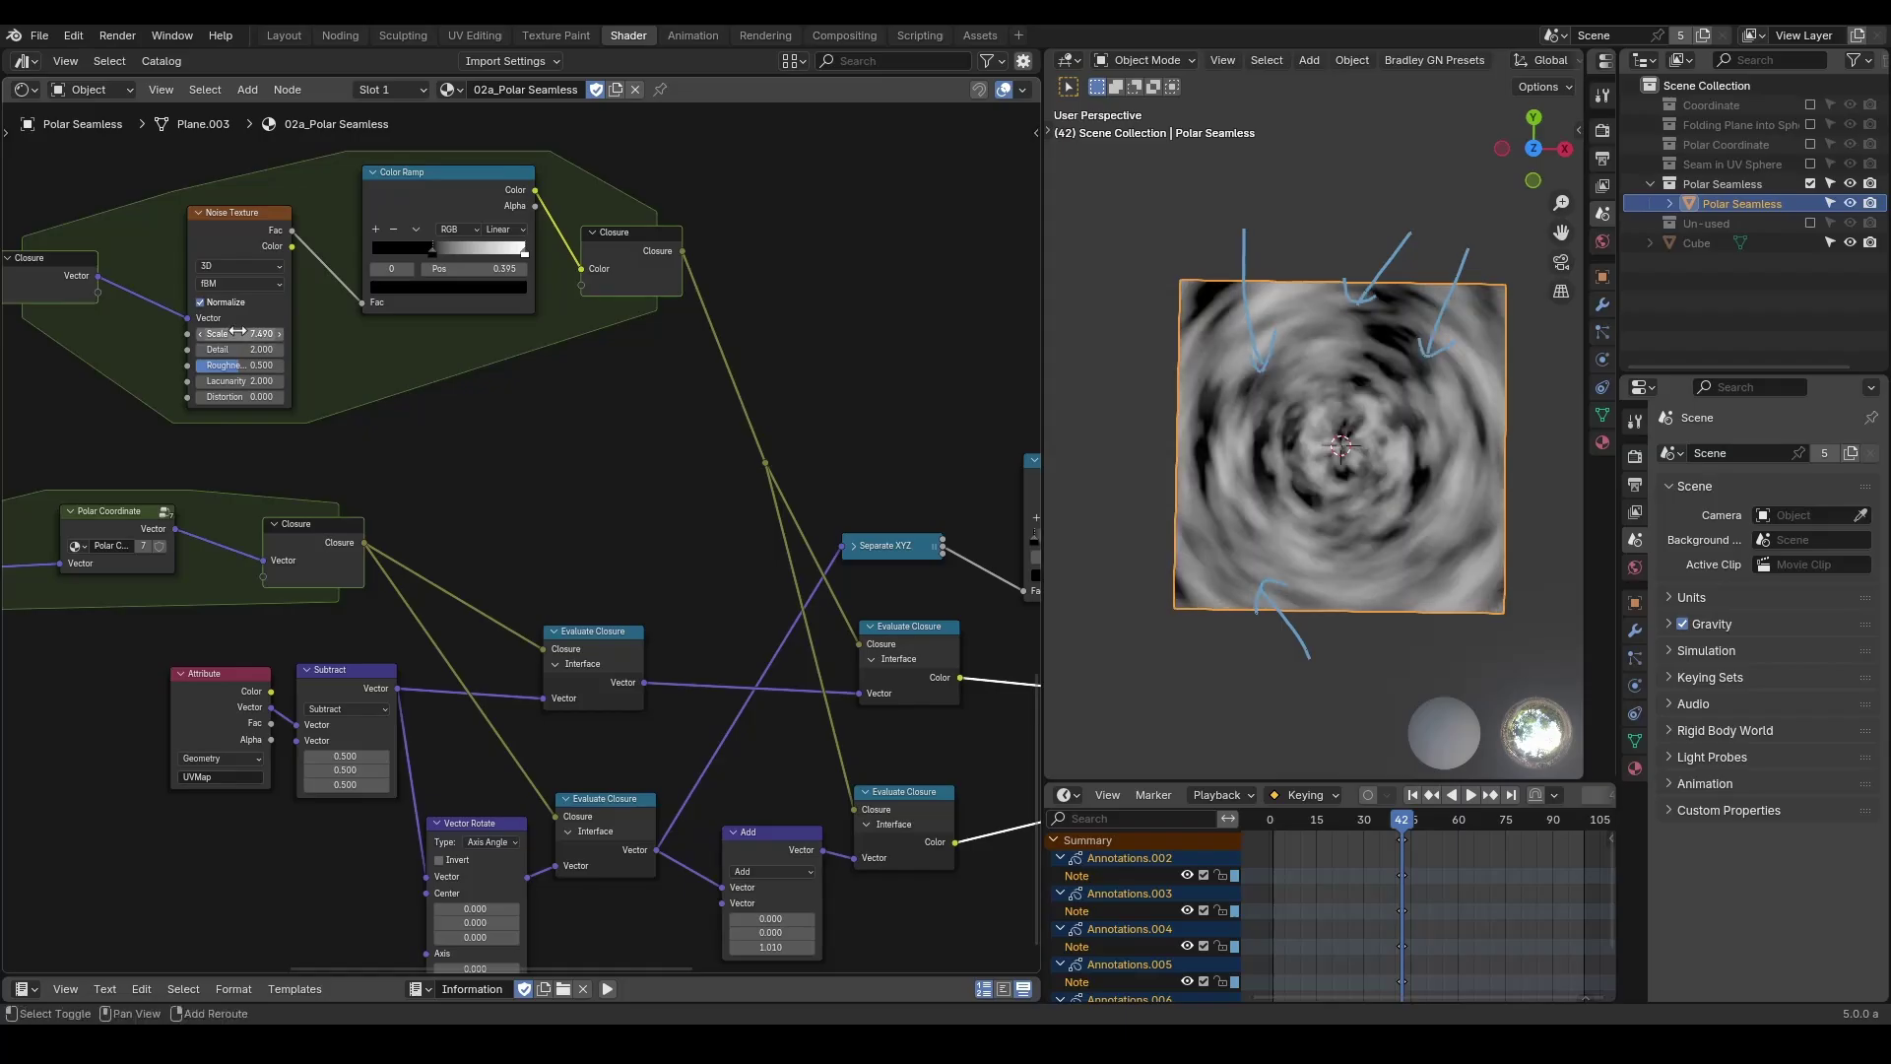
{"action": "middle_click_drag", "start_coordinate": [235, 231], "coordinate": [452, 350]}
{"action": "scroll", "coordinate": [452, 350], "scroll_direction": "up", "scroll_amount": 1}
Replace the closure's Noise Texture with a Voronoi Texture placed inside the closure frame.
{"action": "left_click", "coordinate": [452, 349]}
{"action": "key", "text": "x"}
{"action": "key", "text": "shift+a"}
{"action": "type", "text": "vor"}
{"action": "key", "text": "Return"}
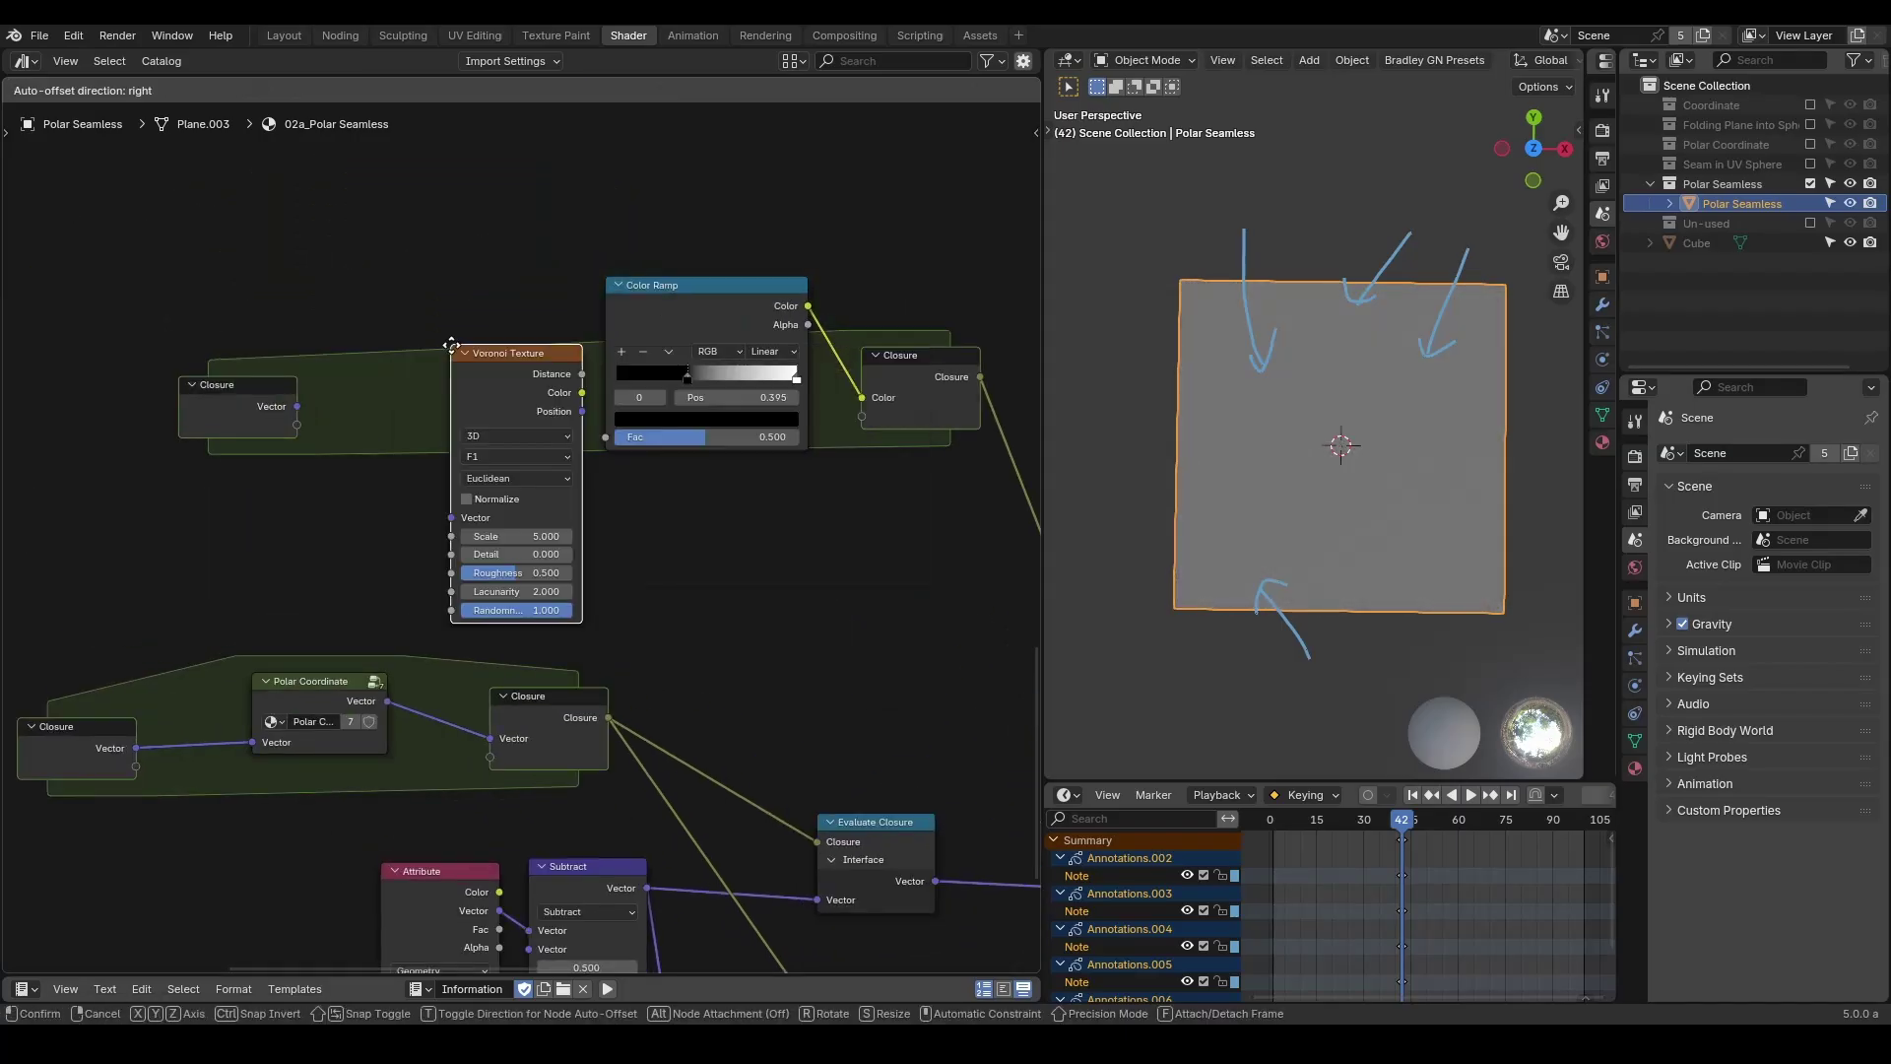
{"action": "left_click", "coordinate": [388, 308]}
Link Voronoi Distance to the Color Ramp Fac, set Scale to 7.3, and move the black ramp stop.
{"action": "left_click_drag", "start_coordinate": [298, 407], "coordinate": [402, 477]}
{"action": "left_click_drag", "start_coordinate": [517, 333], "coordinate": [606, 436]}
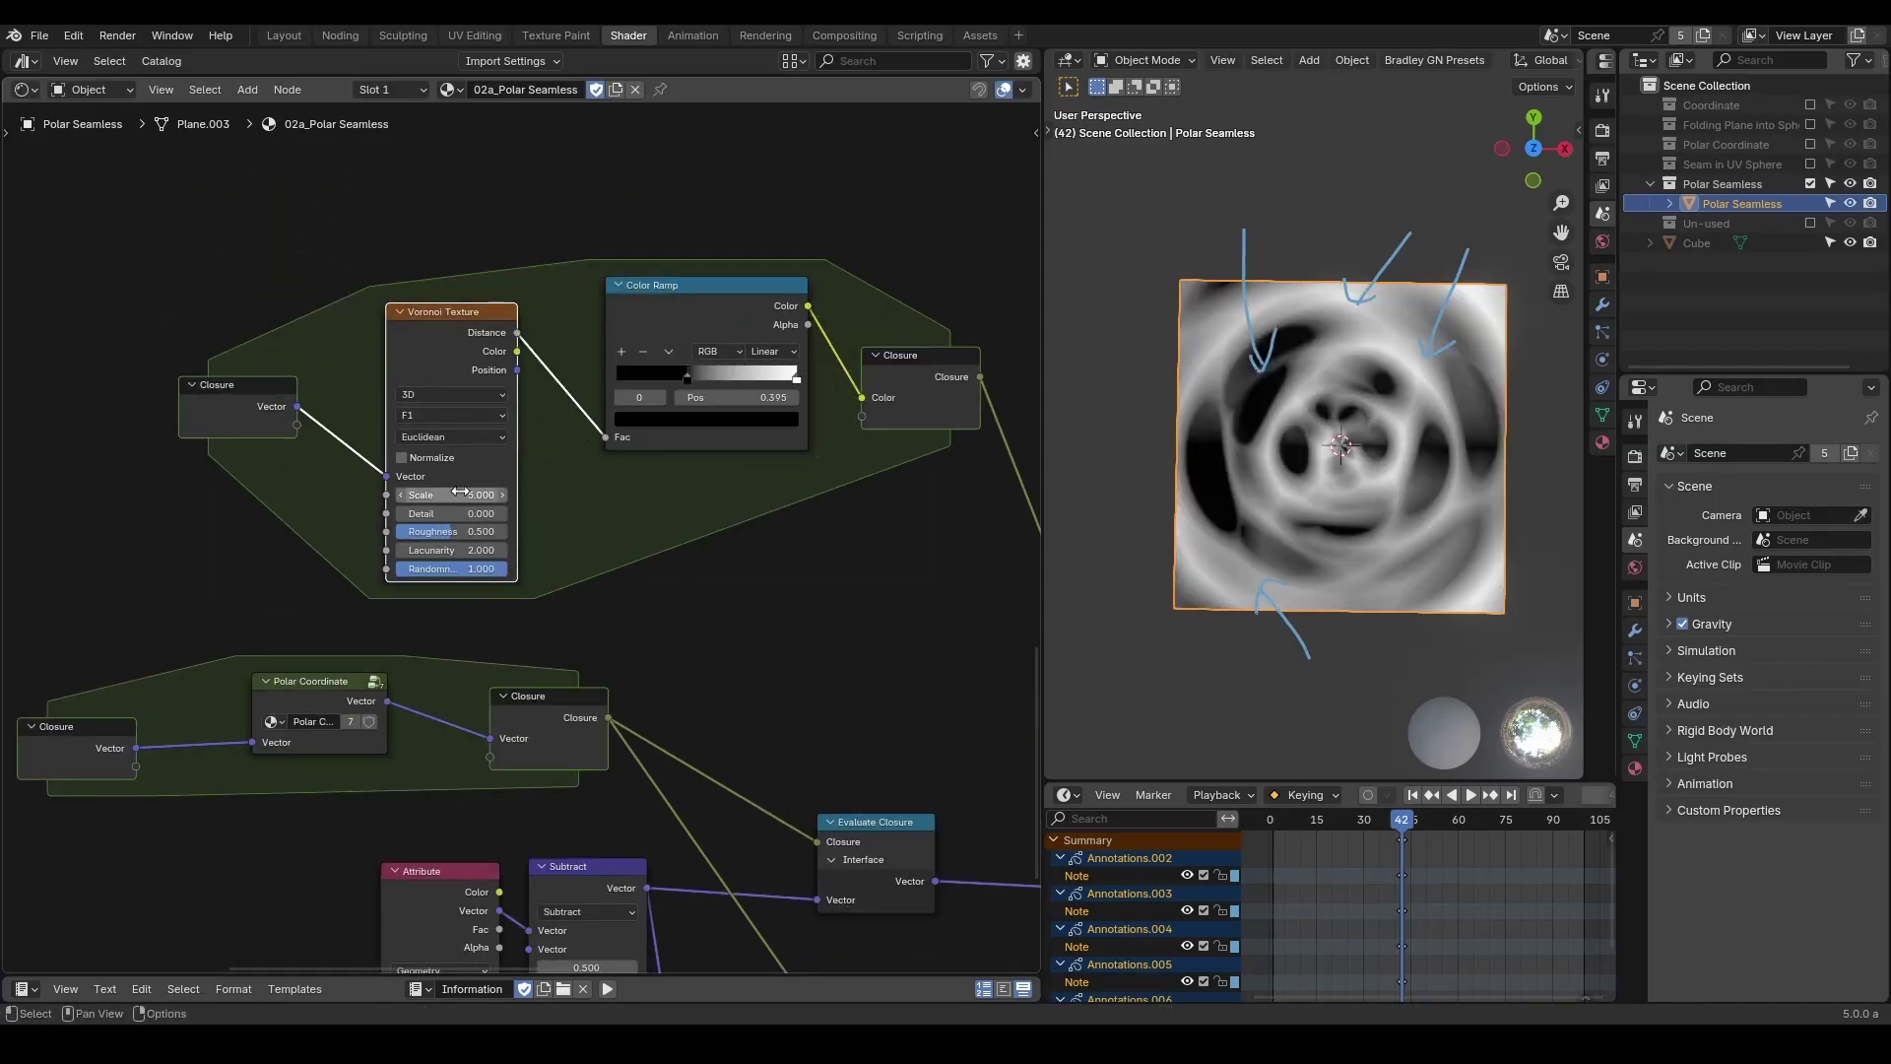
{"action": "left_click_drag", "start_coordinate": [443, 495], "coordinate": [492, 494]}
{"action": "mouse_move", "coordinate": [687, 374]}
{"action": "left_mouse_down"}
{"action": "mouse_move", "coordinate": [622, 375]}
{"action": "mouse_move", "coordinate": [725, 352]}
{"action": "mouse_move", "coordinate": [709, 354]}
{"action": "left_mouse_up"}
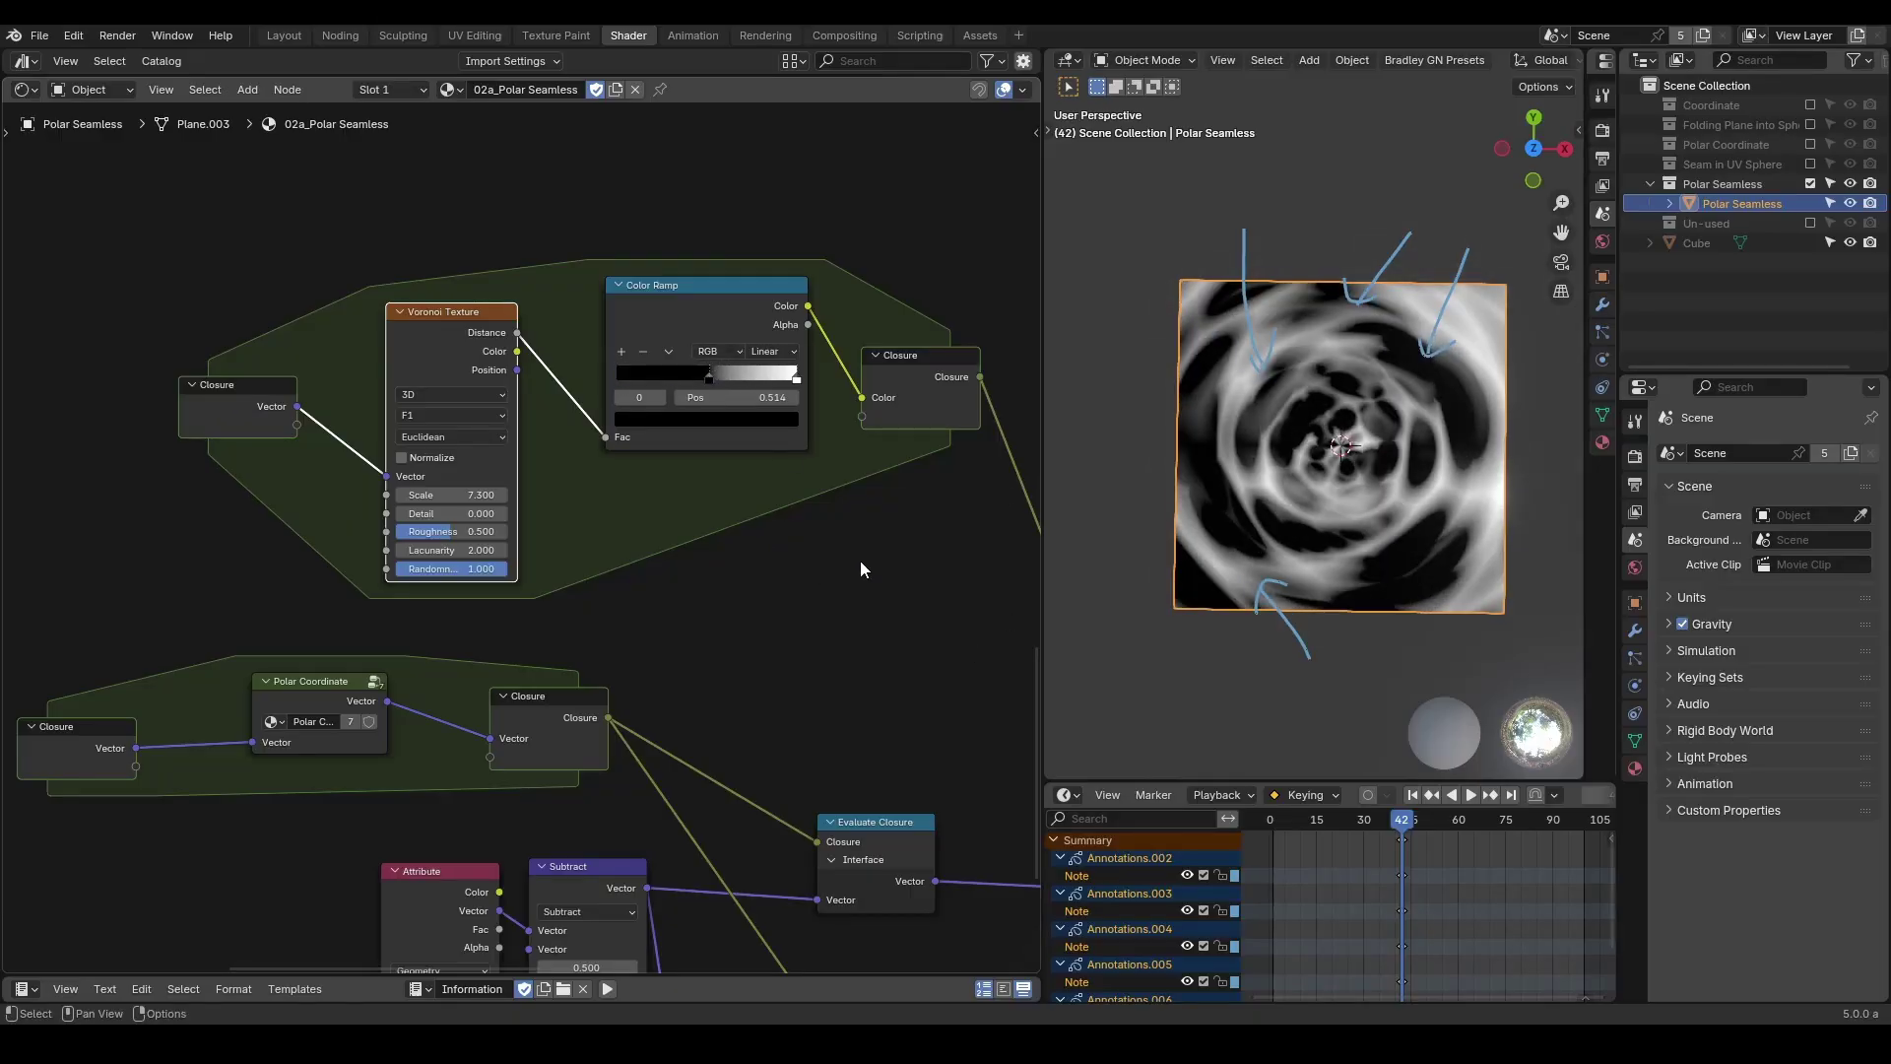
{"action": "middle_click_drag", "start_coordinate": [930, 687], "coordinate": [499, 434]}
{"action": "scroll", "coordinate": [612, 473], "scroll_direction": "down", "scroll_amount": 4}
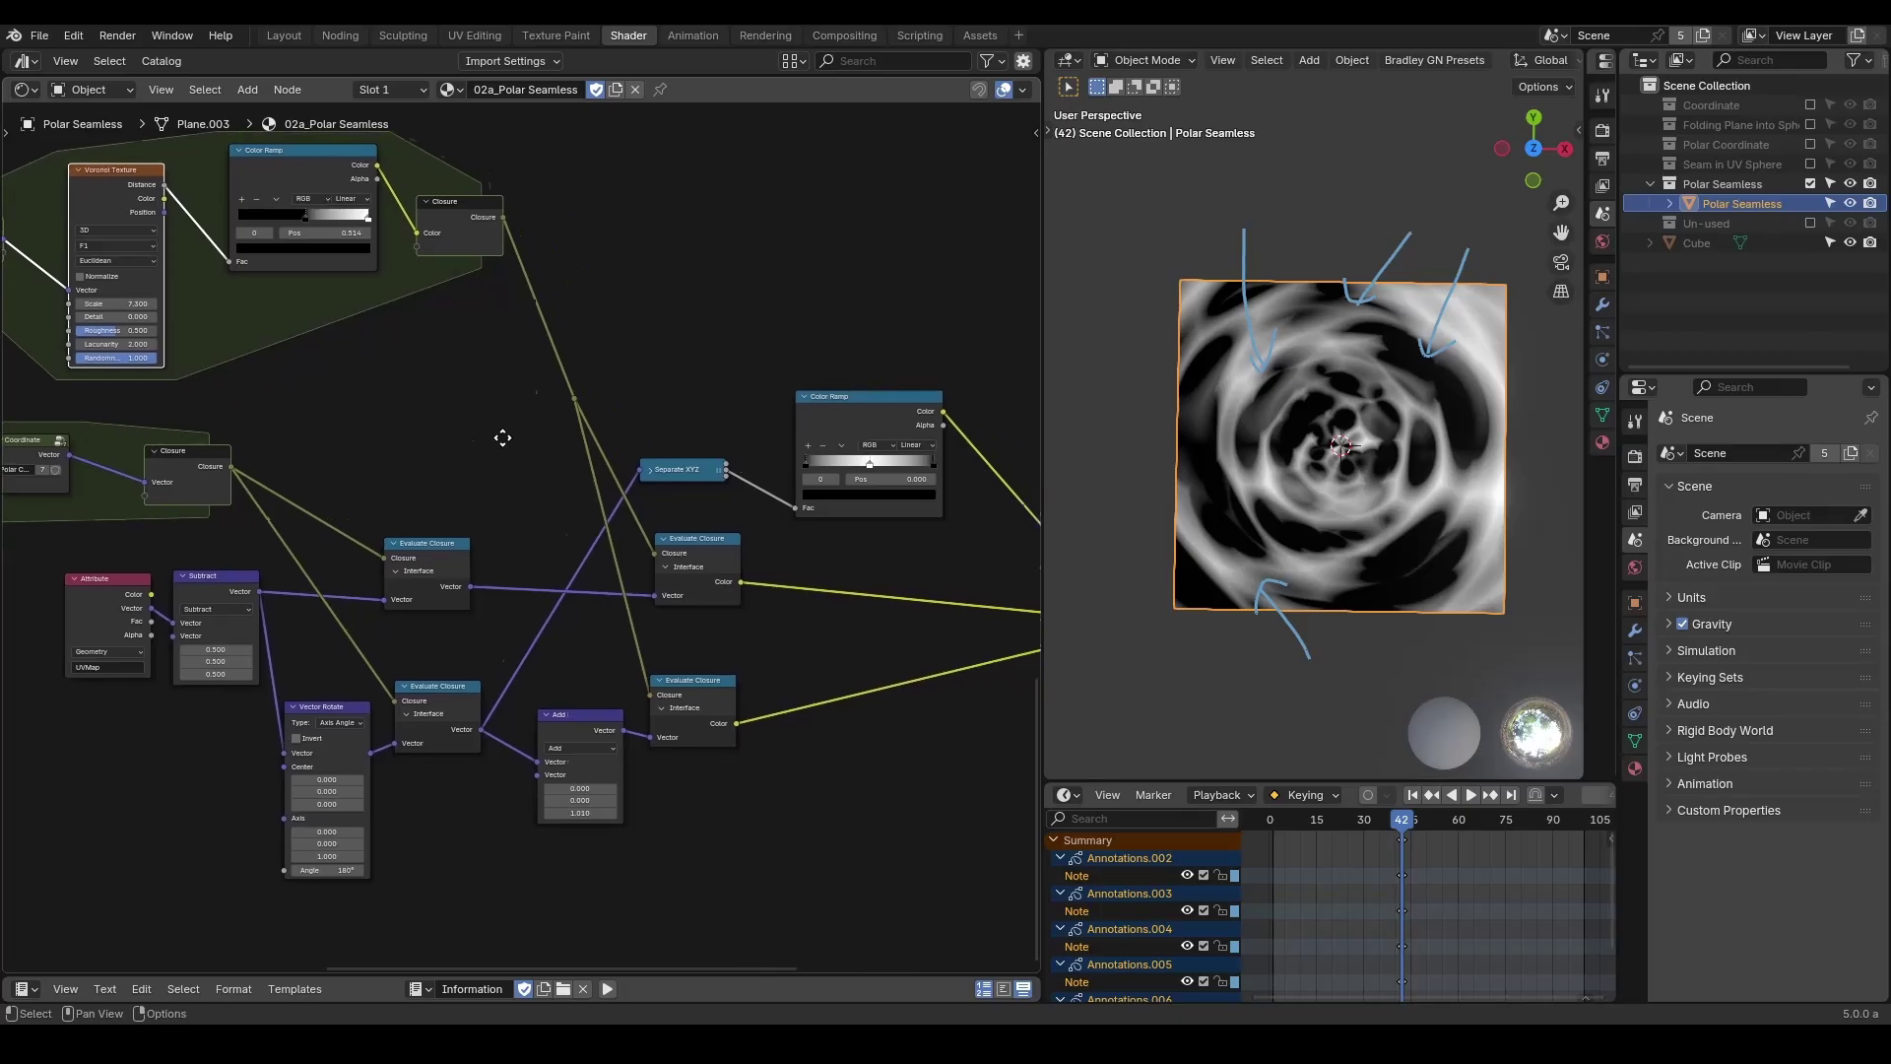
{"action": "scroll", "coordinate": [758, 660], "scroll_direction": "down", "scroll_amount": 3}
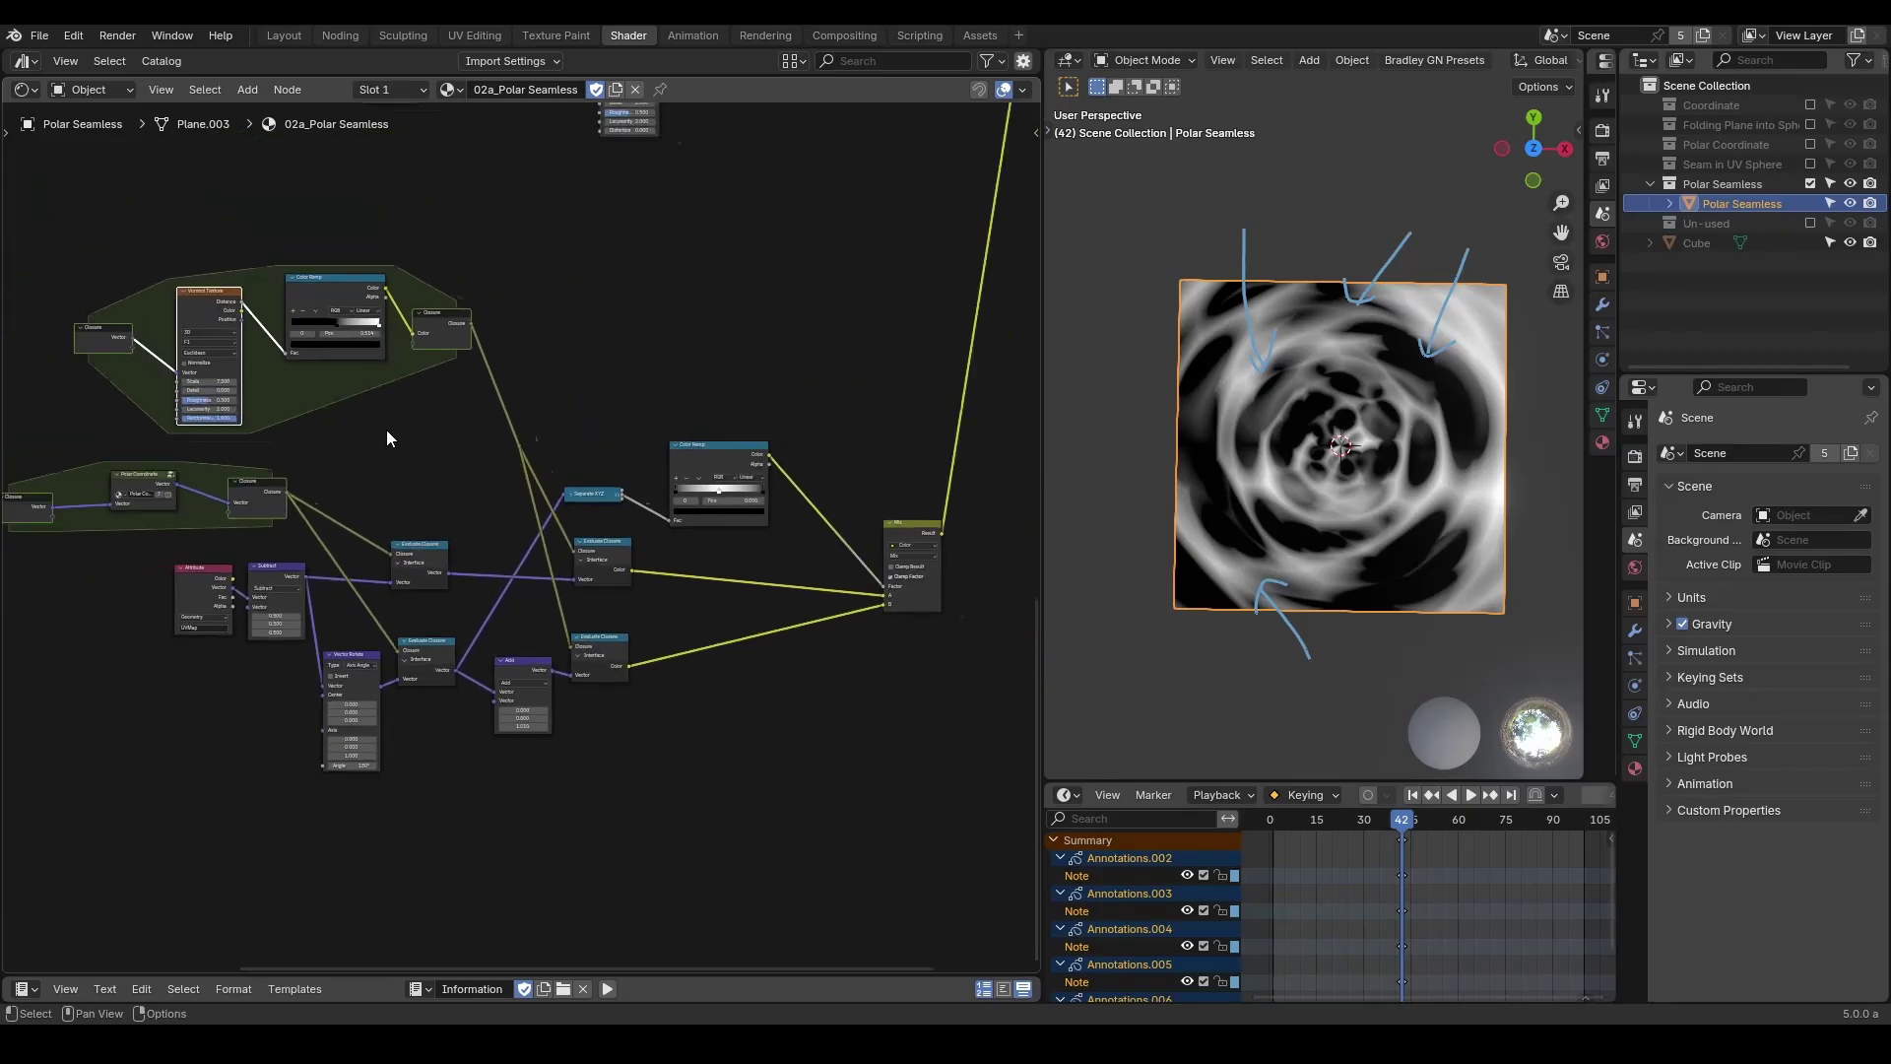
Move the closure frame's nodes aside, out of the way of the polar-coordinate nodes.
{"action": "scroll", "coordinate": [393, 427], "scroll_direction": "up", "scroll_amount": 1}
{"action": "left_click_drag", "start_coordinate": [512, 291], "coordinate": [168, 430]}
{"action": "key", "text": "g"}
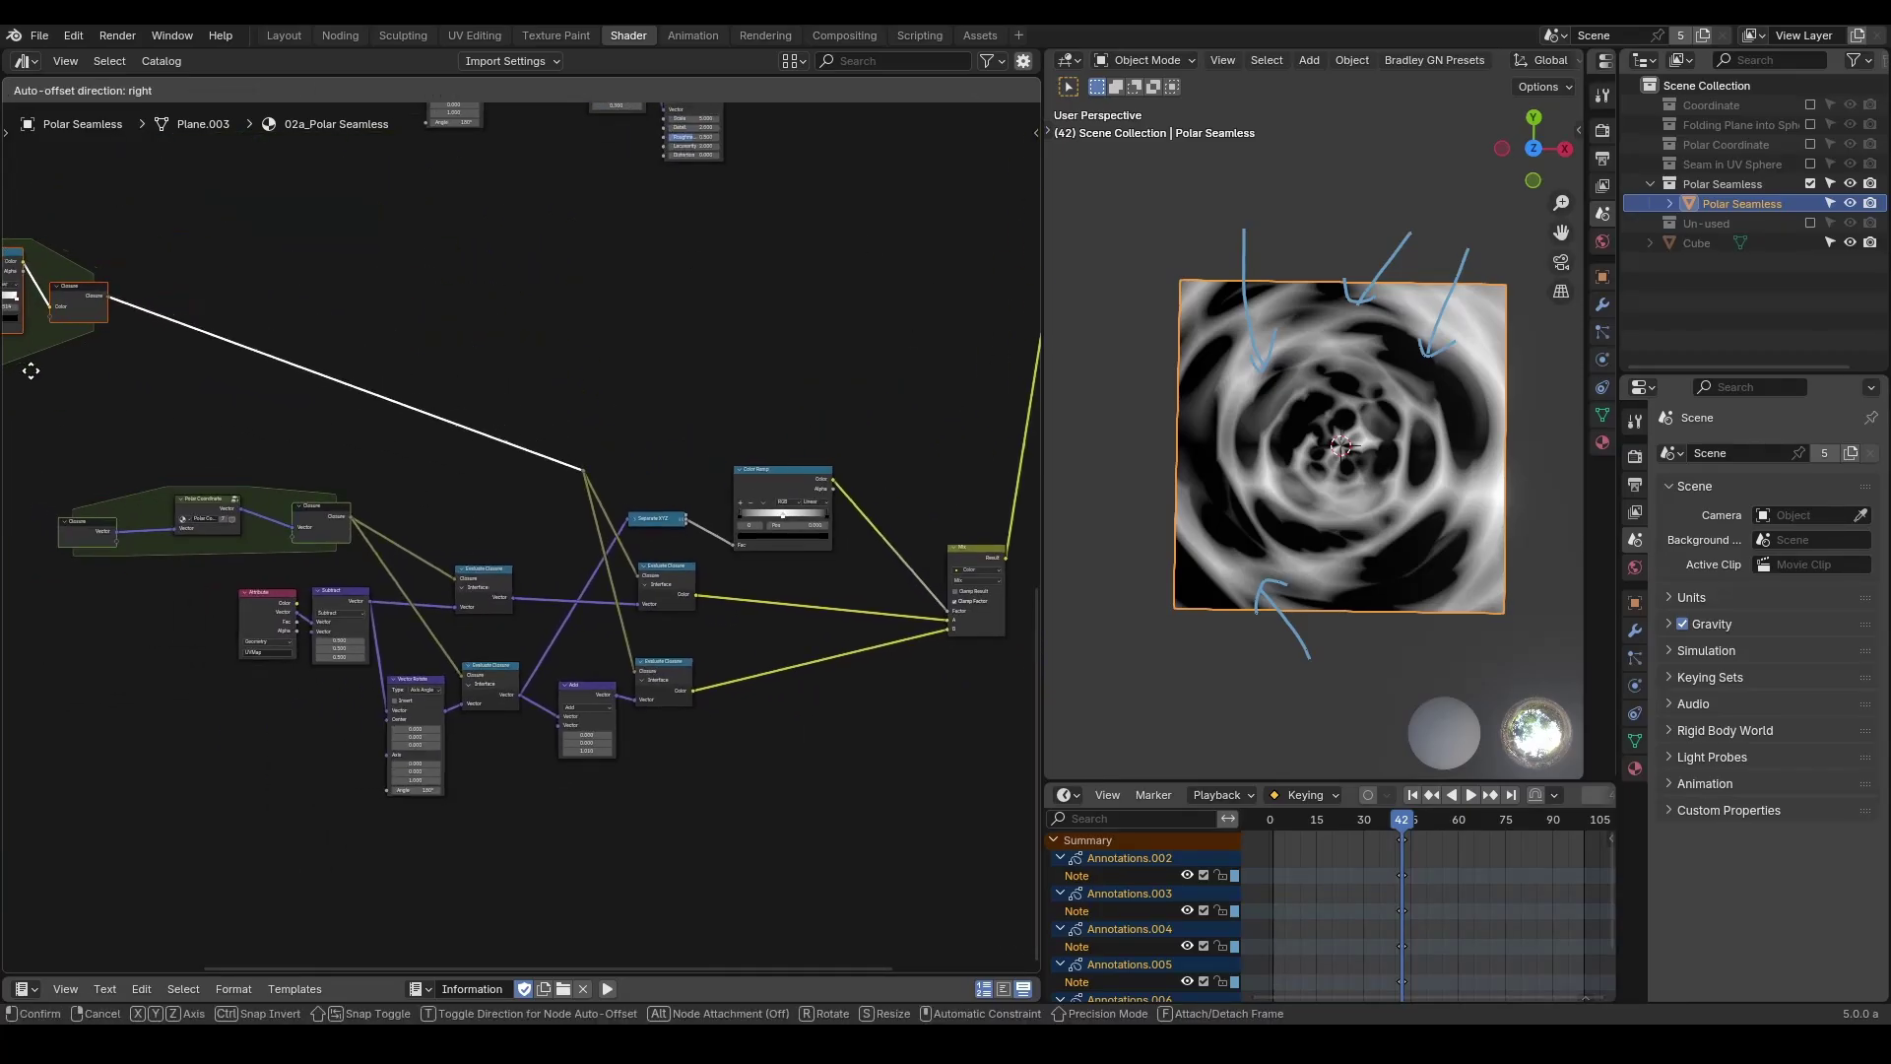
{"action": "left_click", "coordinate": [3, 438]}
{"action": "middle_click_drag", "start_coordinate": [421, 442], "coordinate": [350, 411]}
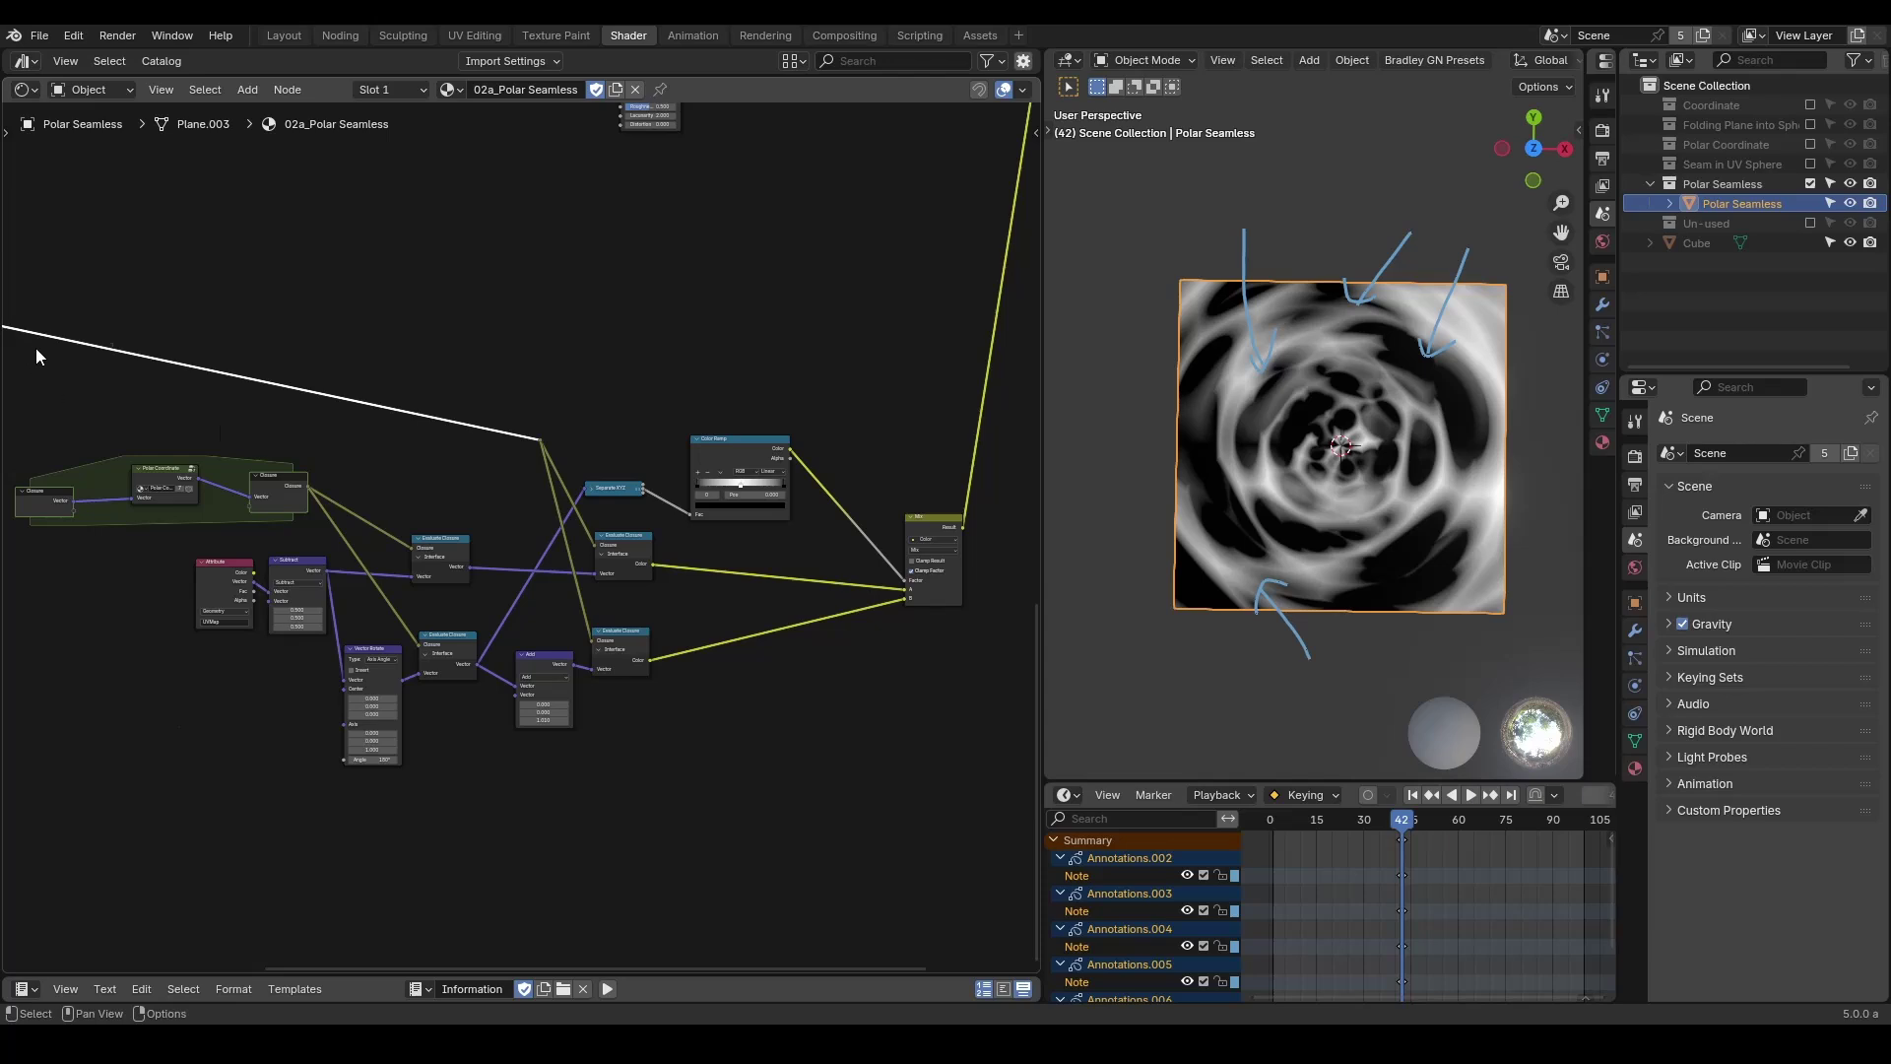
Group all the remaining polar-coordinate nodes into a single NodeGroup with Ctrl+G.
{"action": "left_click_drag", "start_coordinate": [28, 353], "coordinate": [985, 749]}
{"action": "key", "text": "ctrl+g"}
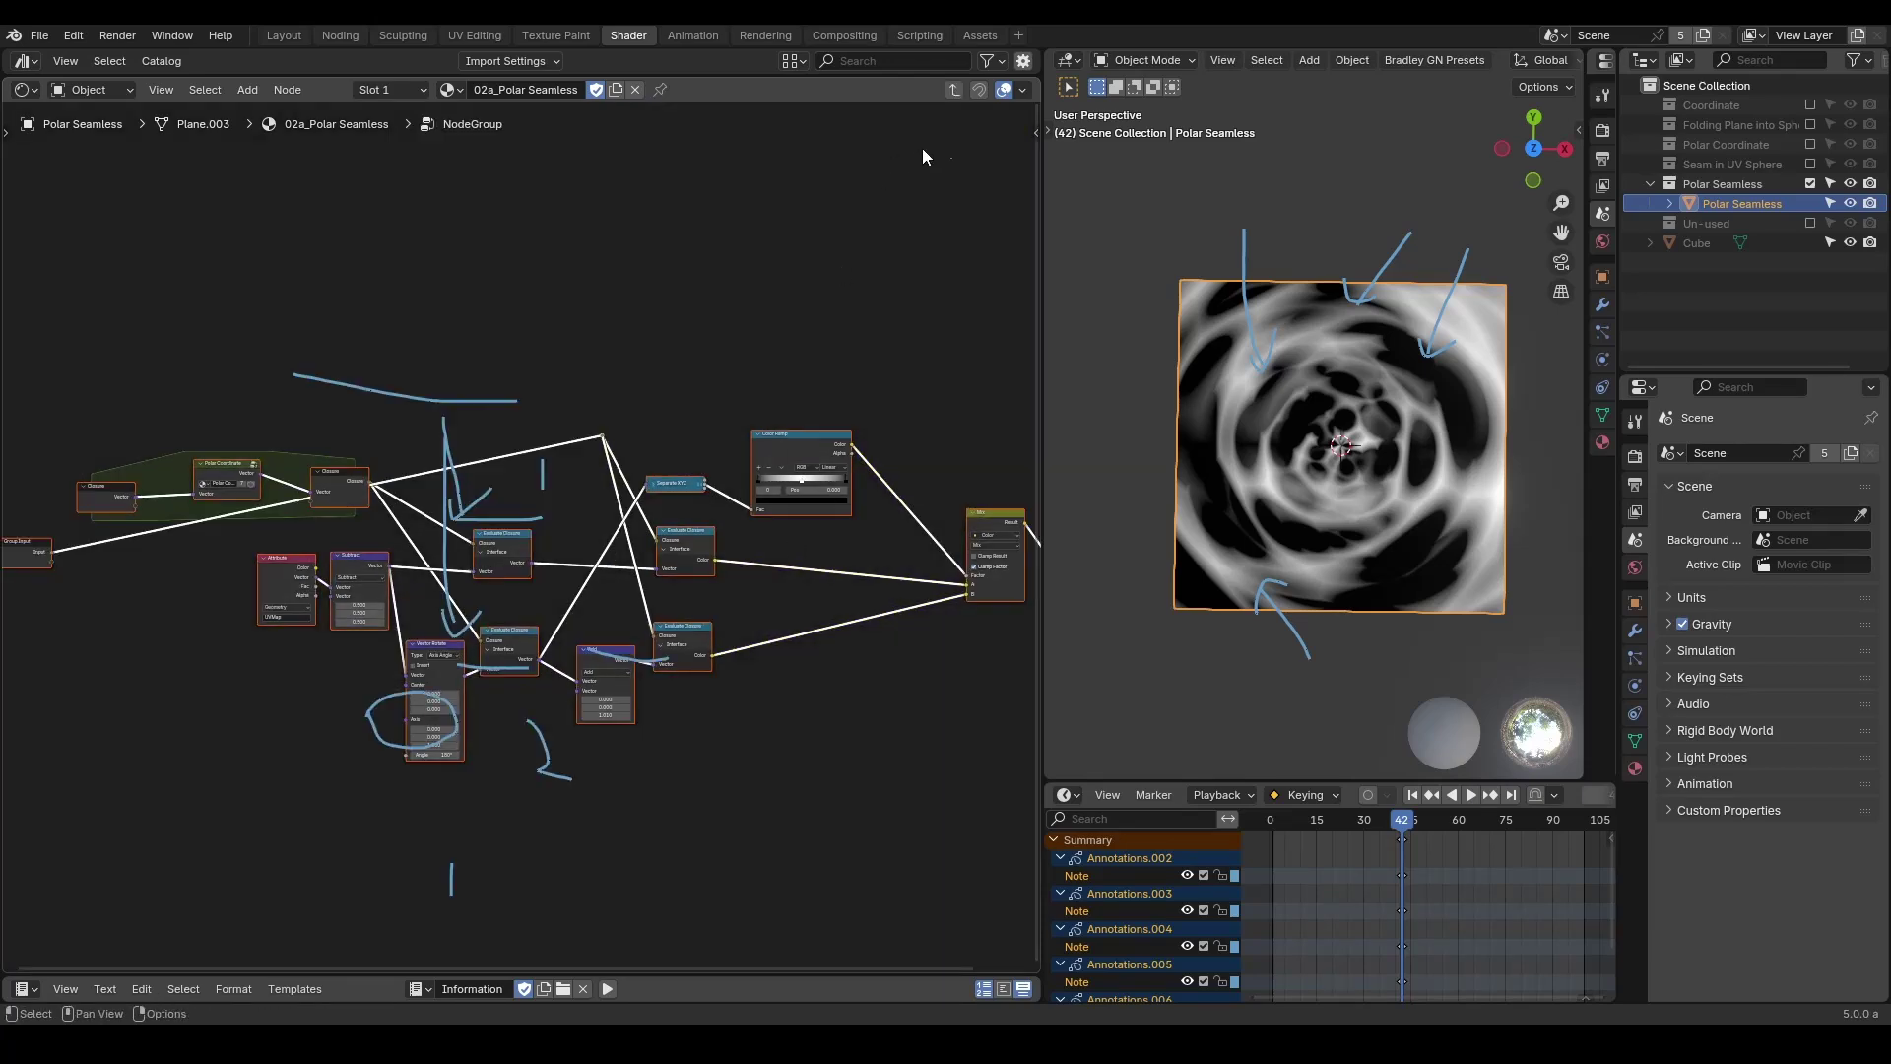
{"action": "key", "text": "Tab"}
{"action": "scroll", "coordinate": [696, 360], "scroll_direction": "left", "scroll_amount": 8, "text": "ctrl"}
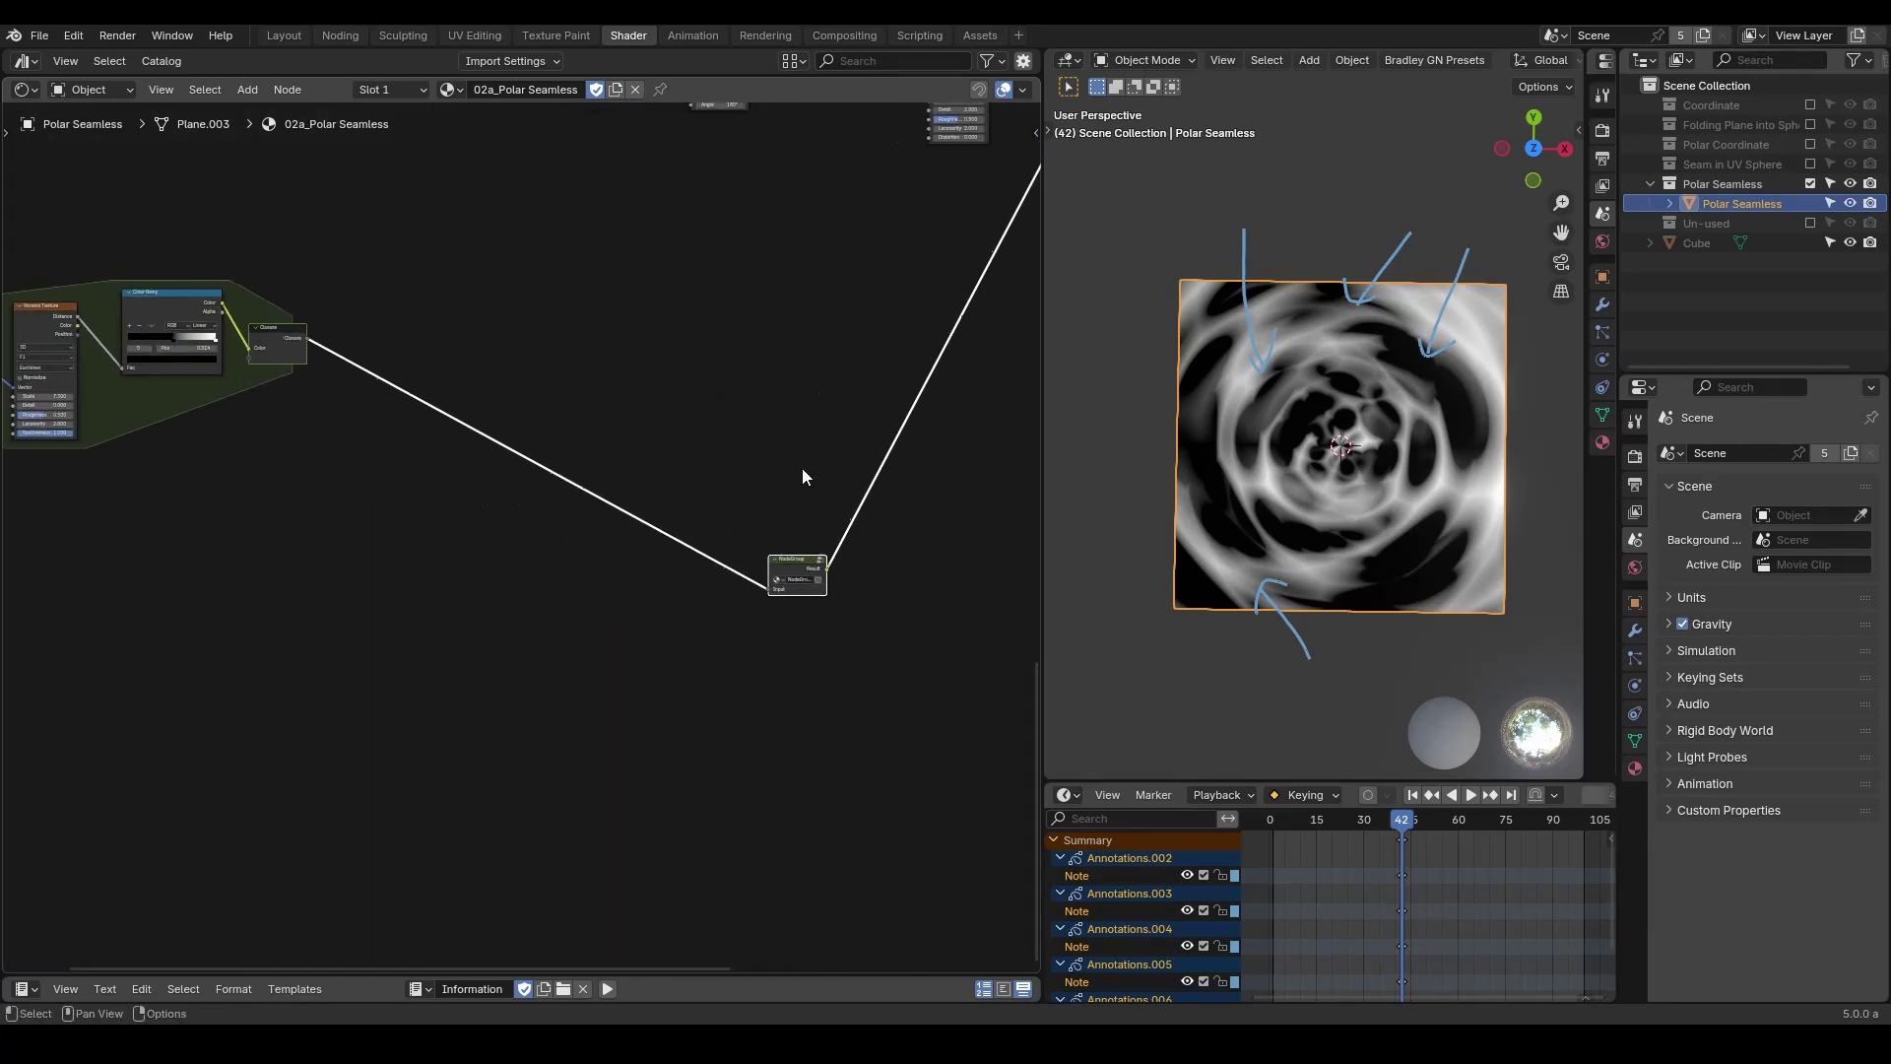
{"action": "scroll", "coordinate": [469, 325], "scroll_direction": "down", "scroll_amount": 2}
Place the Voronoi closure nodes beside the NodeGroup.
{"action": "left_click_drag", "start_coordinate": [469, 325], "coordinate": [33, 549]}
{"action": "key", "text": "g"}
{"action": "left_click", "coordinate": [364, 710]}
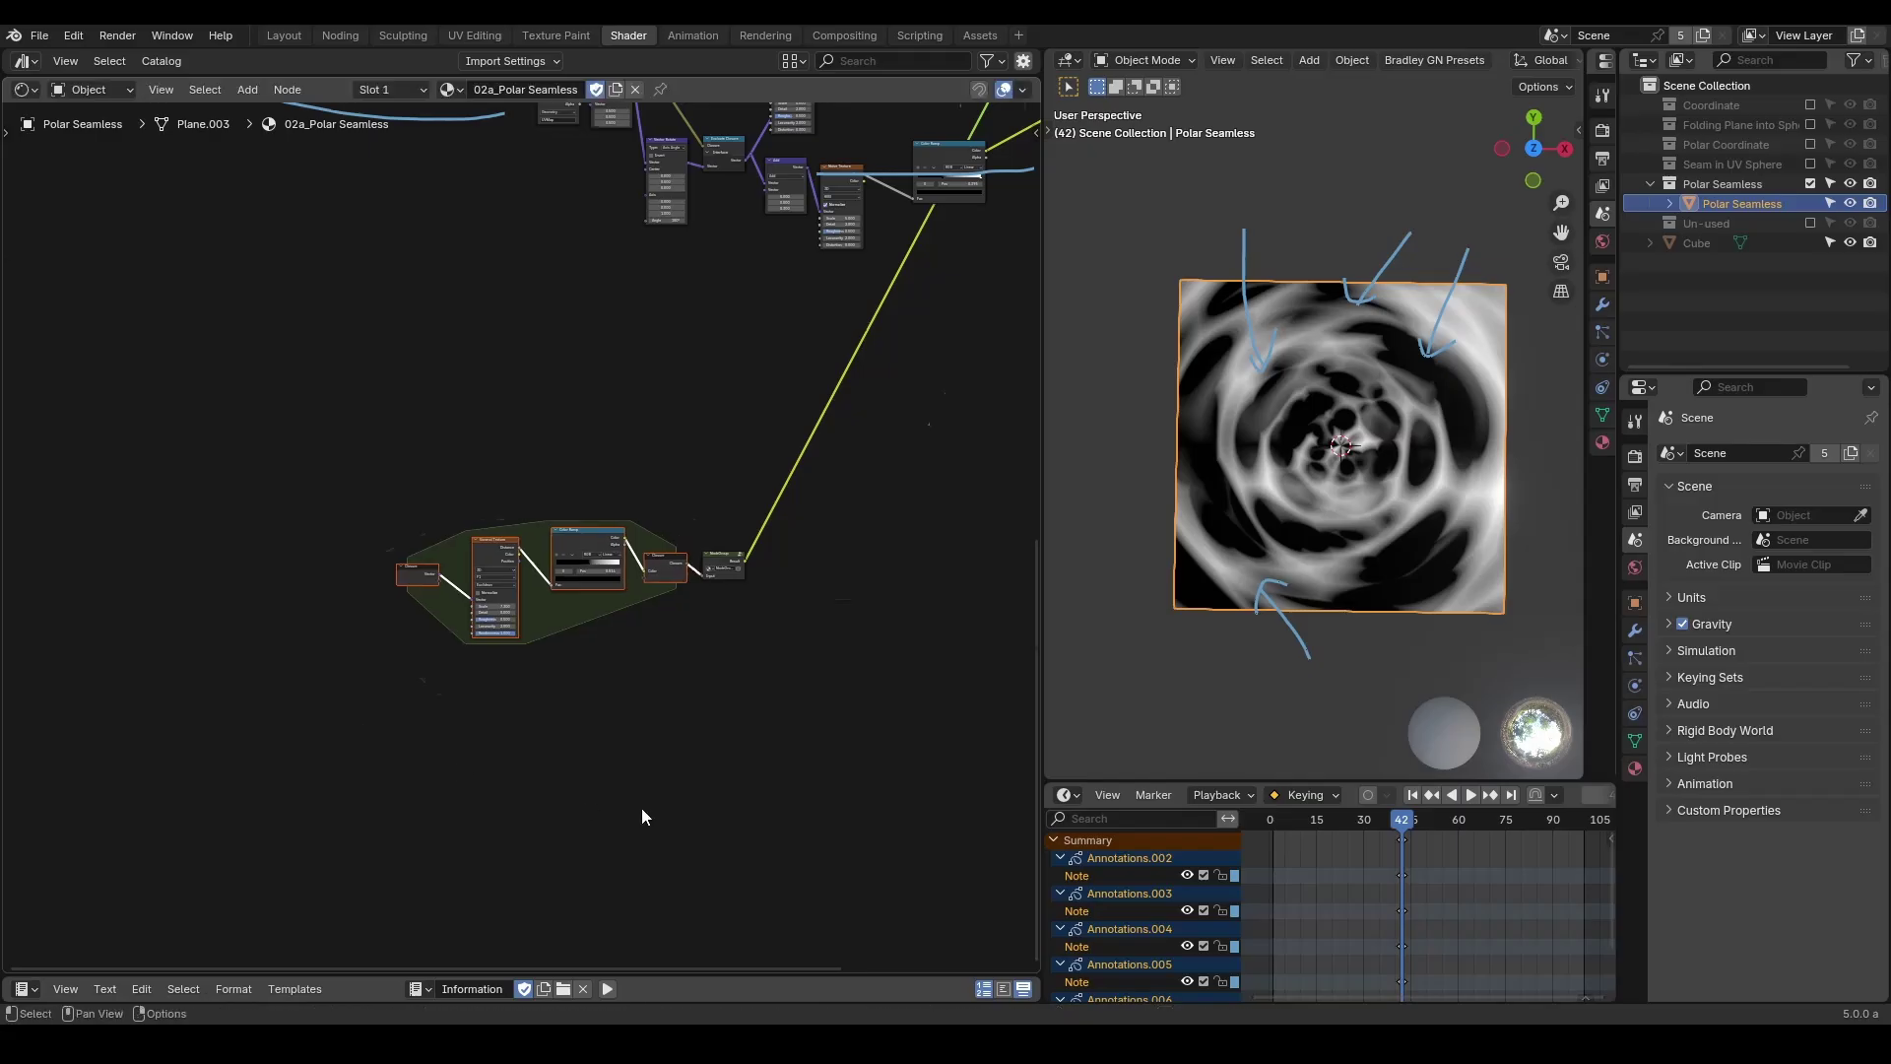
{"action": "scroll", "coordinate": [642, 816], "scroll_direction": "up", "scroll_amount": 5}
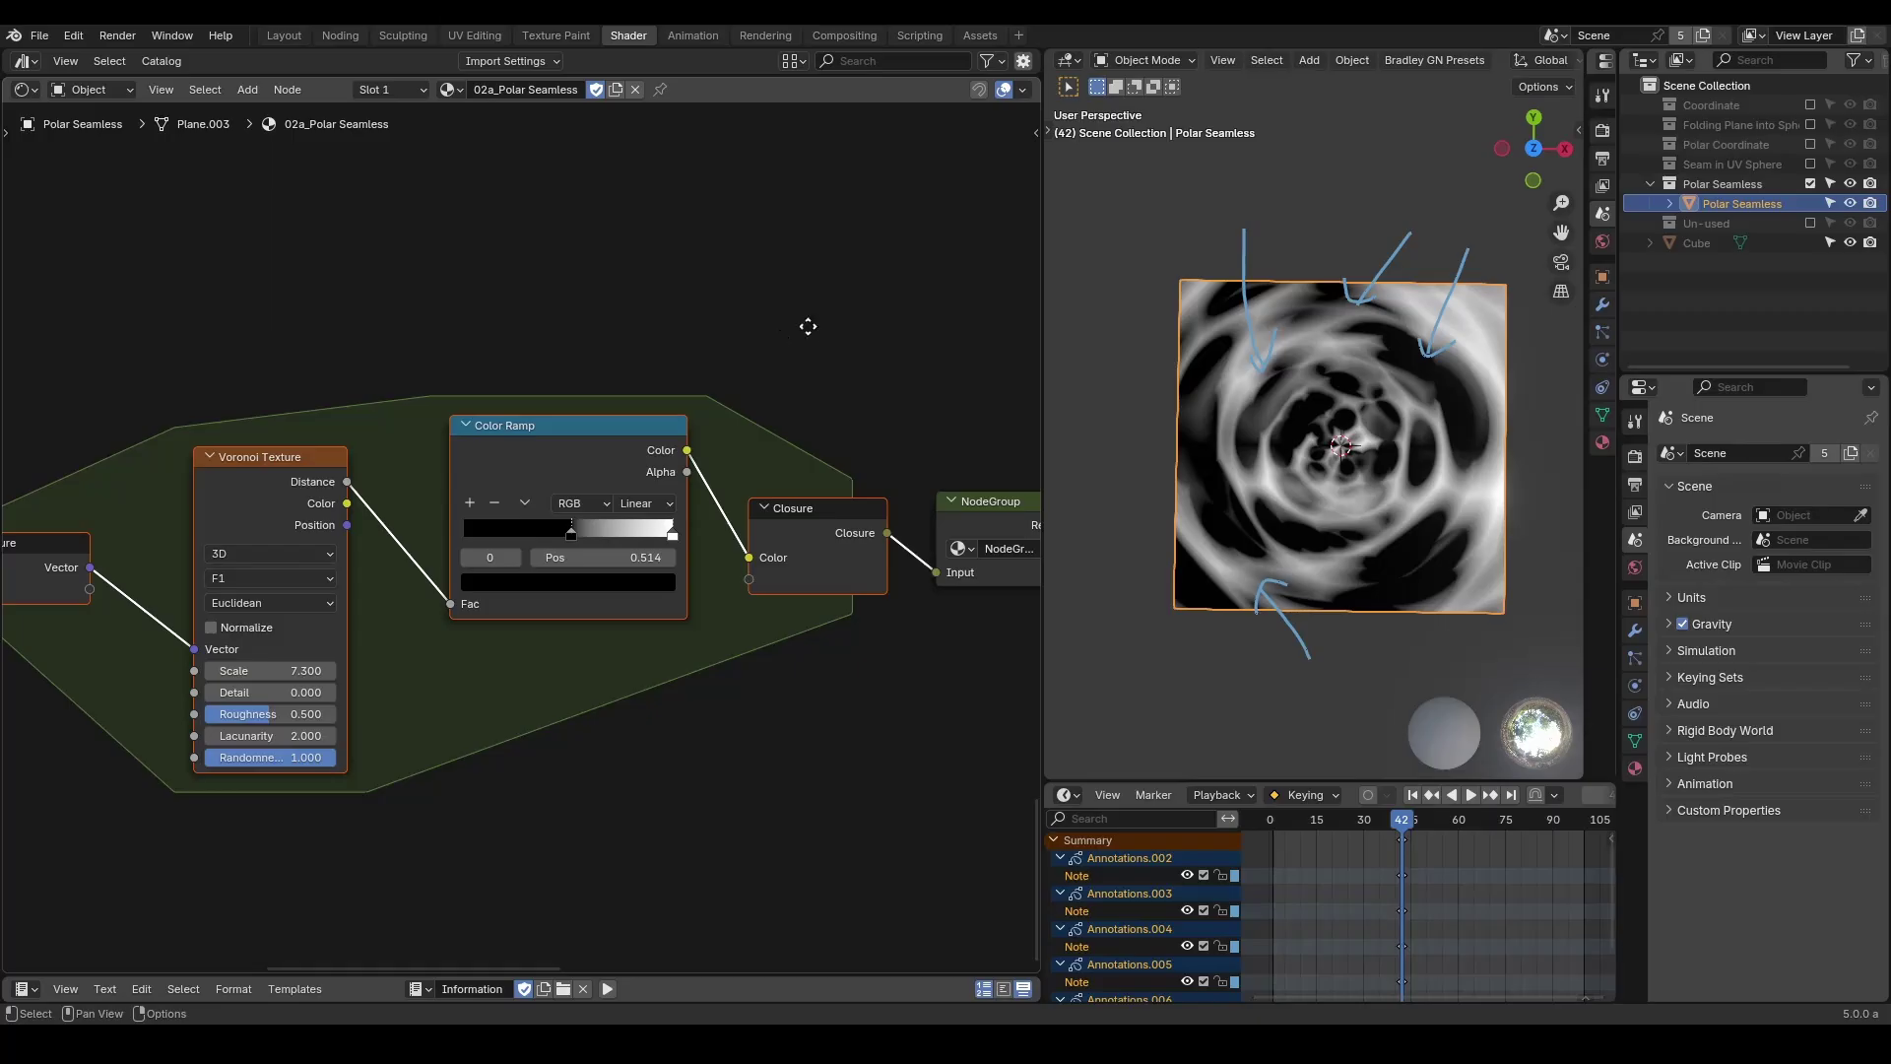
{"action": "middle_click_drag", "start_coordinate": [808, 326], "coordinate": [660, 365]}
Add an S_Polar Coordinate node, feed the closure into its Texture, and send its Color to the output.
{"action": "key", "text": "shift+a"}
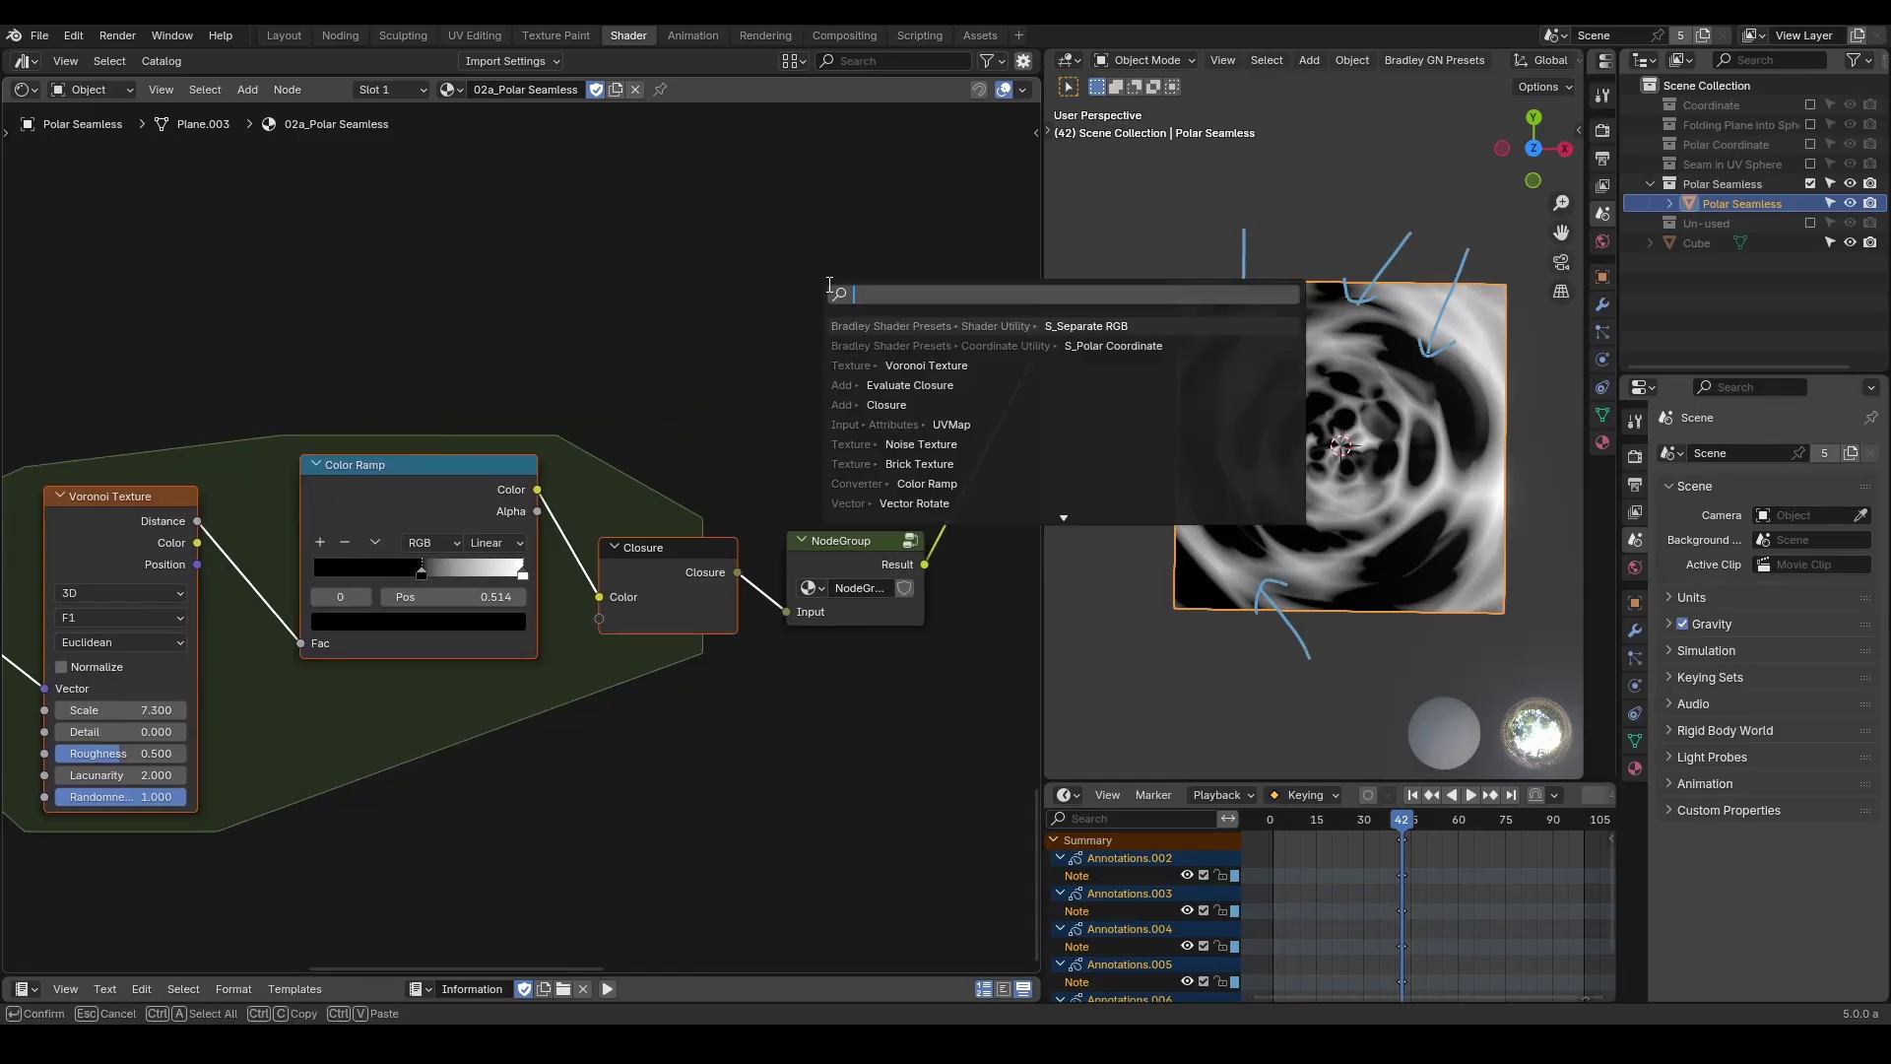
{"action": "type", "text": "polar"}
{"action": "key", "text": "Return"}
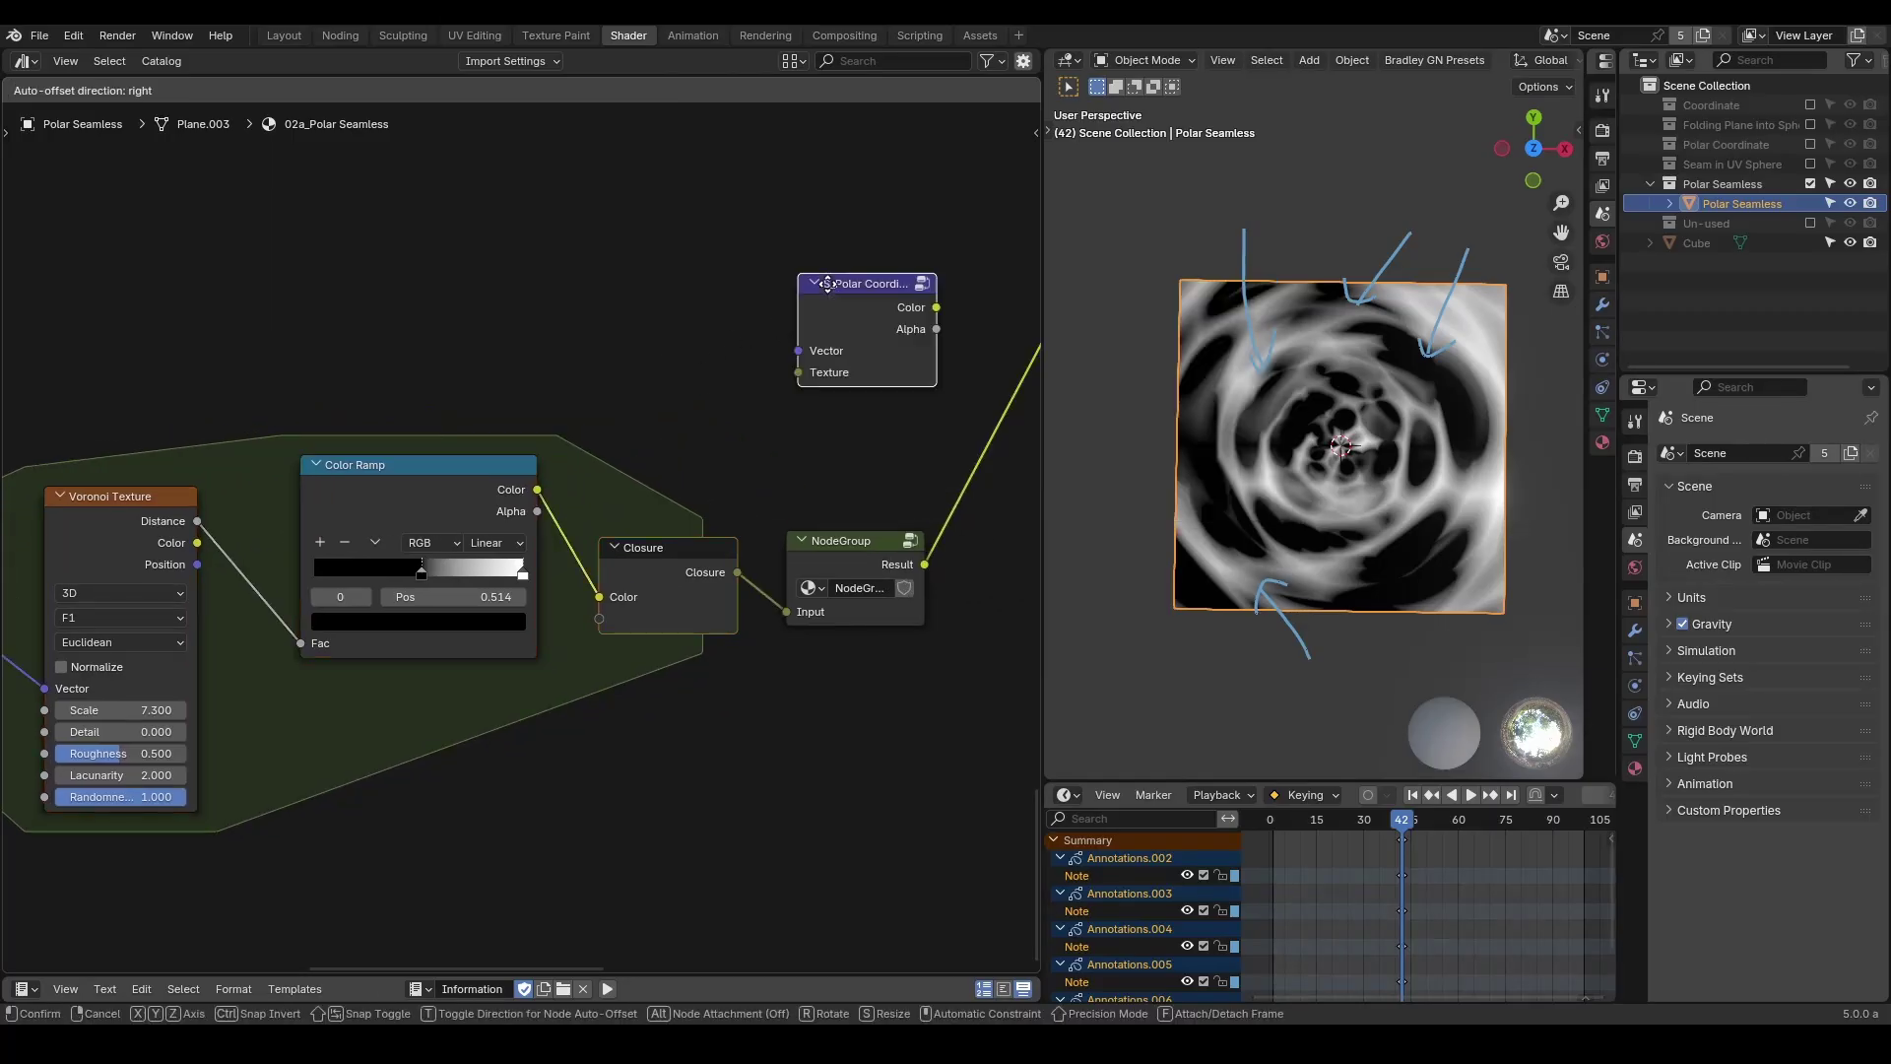
{"action": "left_click", "coordinate": [809, 351]}
{"action": "left_click_drag", "start_coordinate": [737, 573], "coordinate": [798, 440]}
{"action": "left_click", "coordinate": [867, 378], "text": "ctrl+shift"}
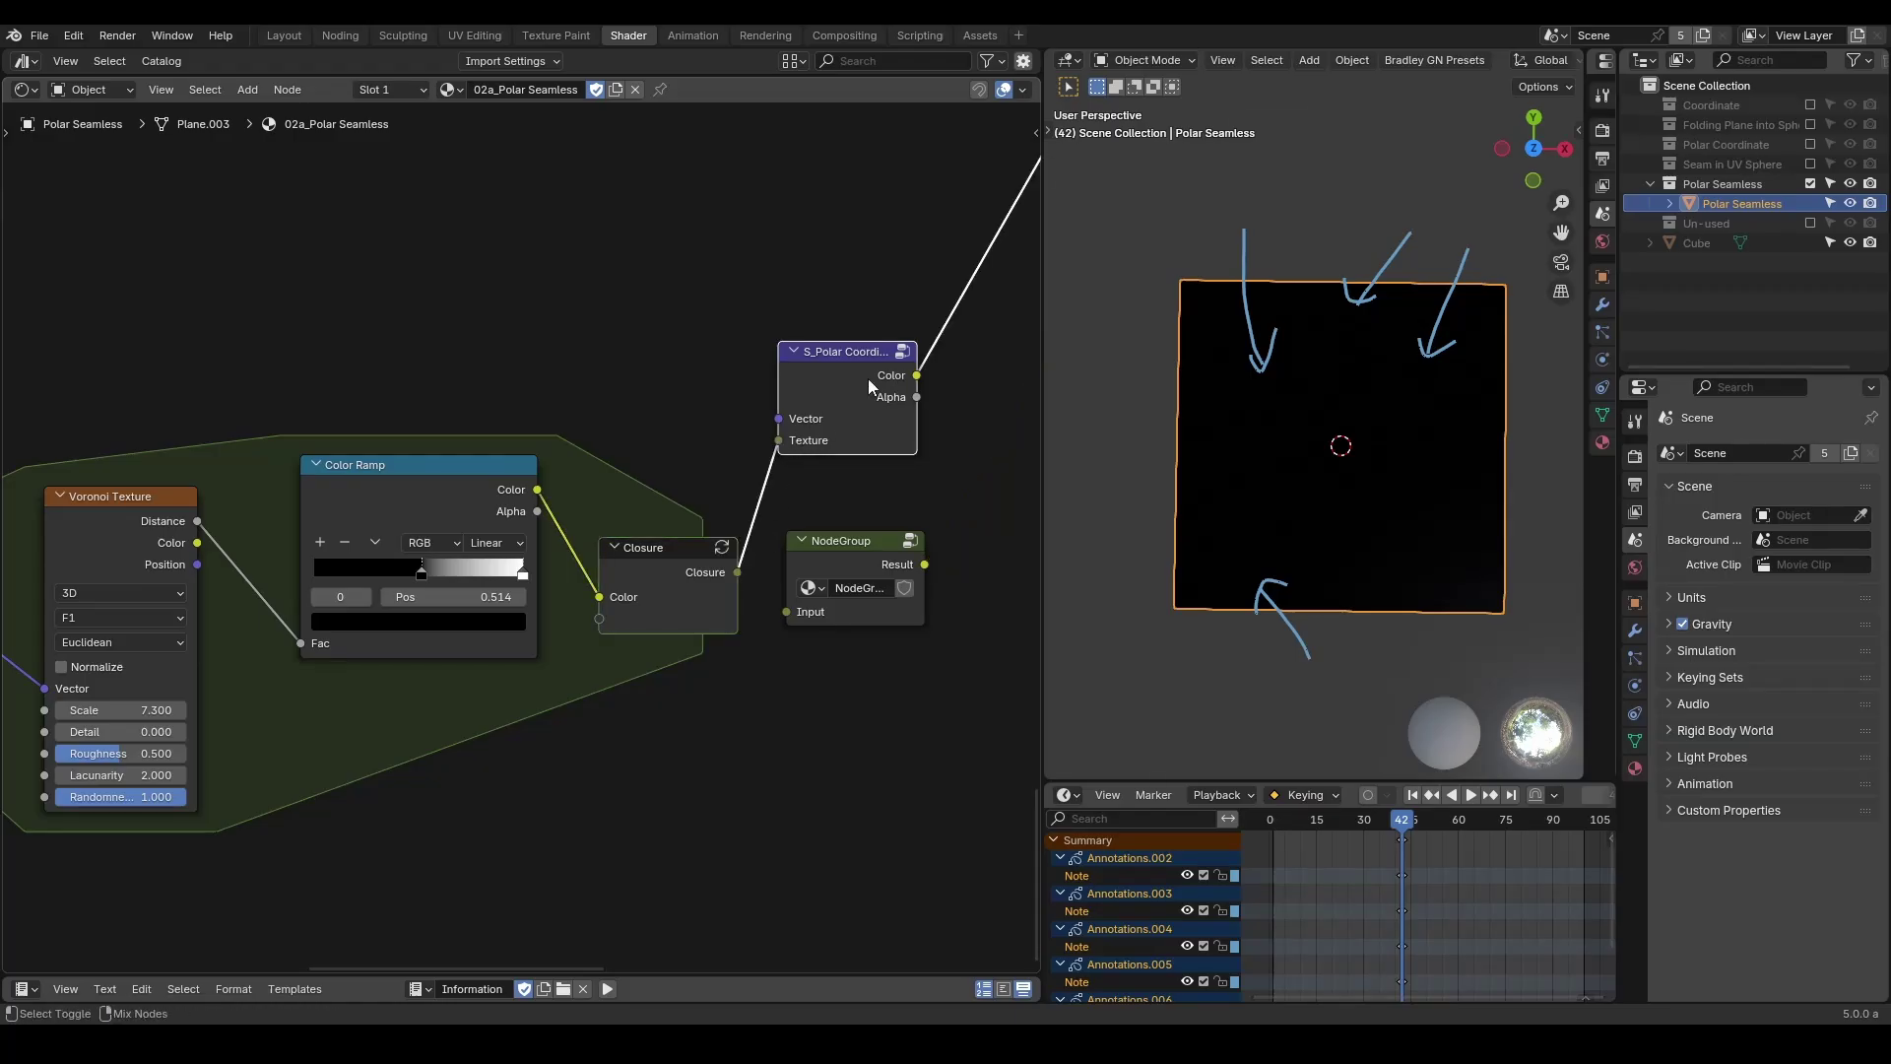
Sync the closure's sockets, link the Polar Coordinate input to Voronoi Vector, and annotate the new sockets.
{"action": "left_click", "coordinate": [724, 548]}
{"action": "middle_click_drag", "start_coordinate": [570, 609], "coordinate": [764, 549]}
{"action": "mouse_move", "coordinate": [133, 546]}
{"action": "left_mouse_down"}
{"action": "mouse_move", "coordinate": [219, 593]}
{"action": "mouse_move", "coordinate": [237, 628]}
{"action": "left_mouse_up"}
{"action": "left_click_drag", "start_coordinate": [778, 540], "coordinate": [897, 519]}
{"action": "left_click_drag", "start_coordinate": [778, 594], "coordinate": [926, 574]}
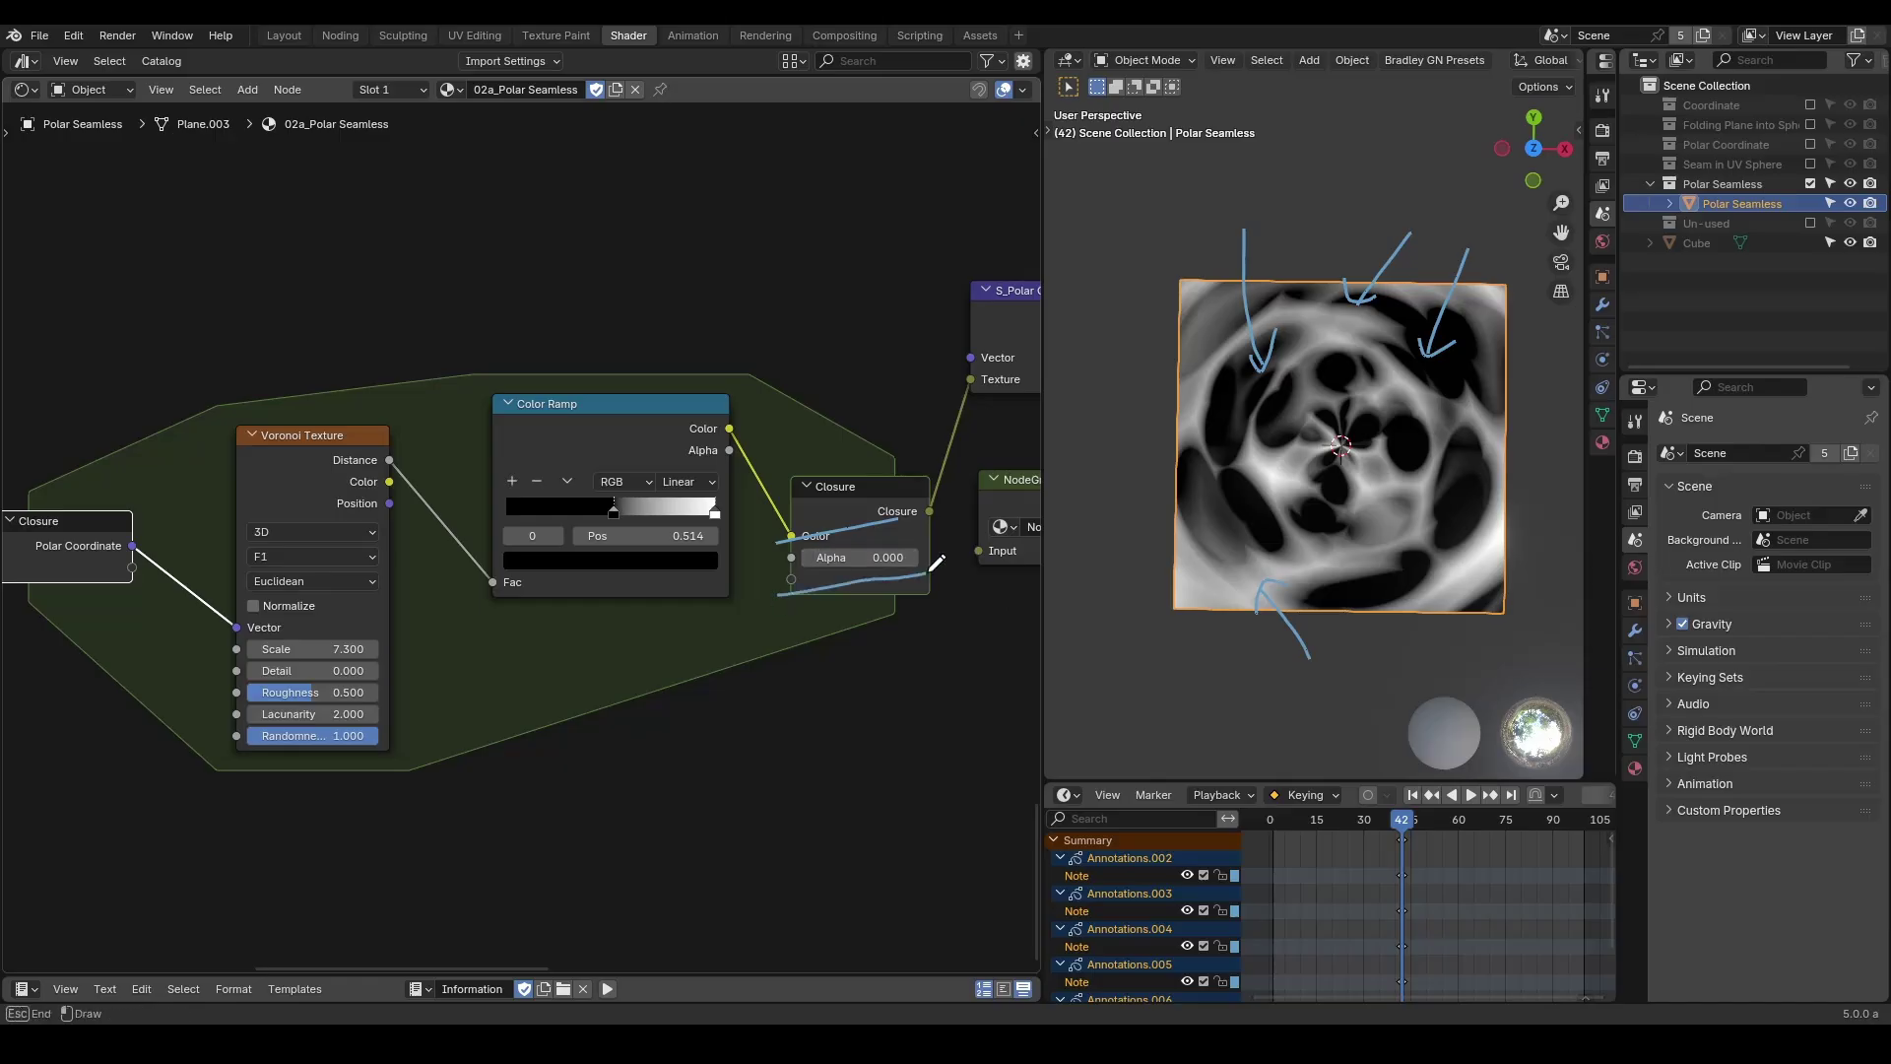
{"action": "key", "text": "Escape"}
Select the Color Ramp node in the closure.
{"action": "scroll", "coordinate": [900, 656], "scroll_direction": "down", "scroll_amount": 2}
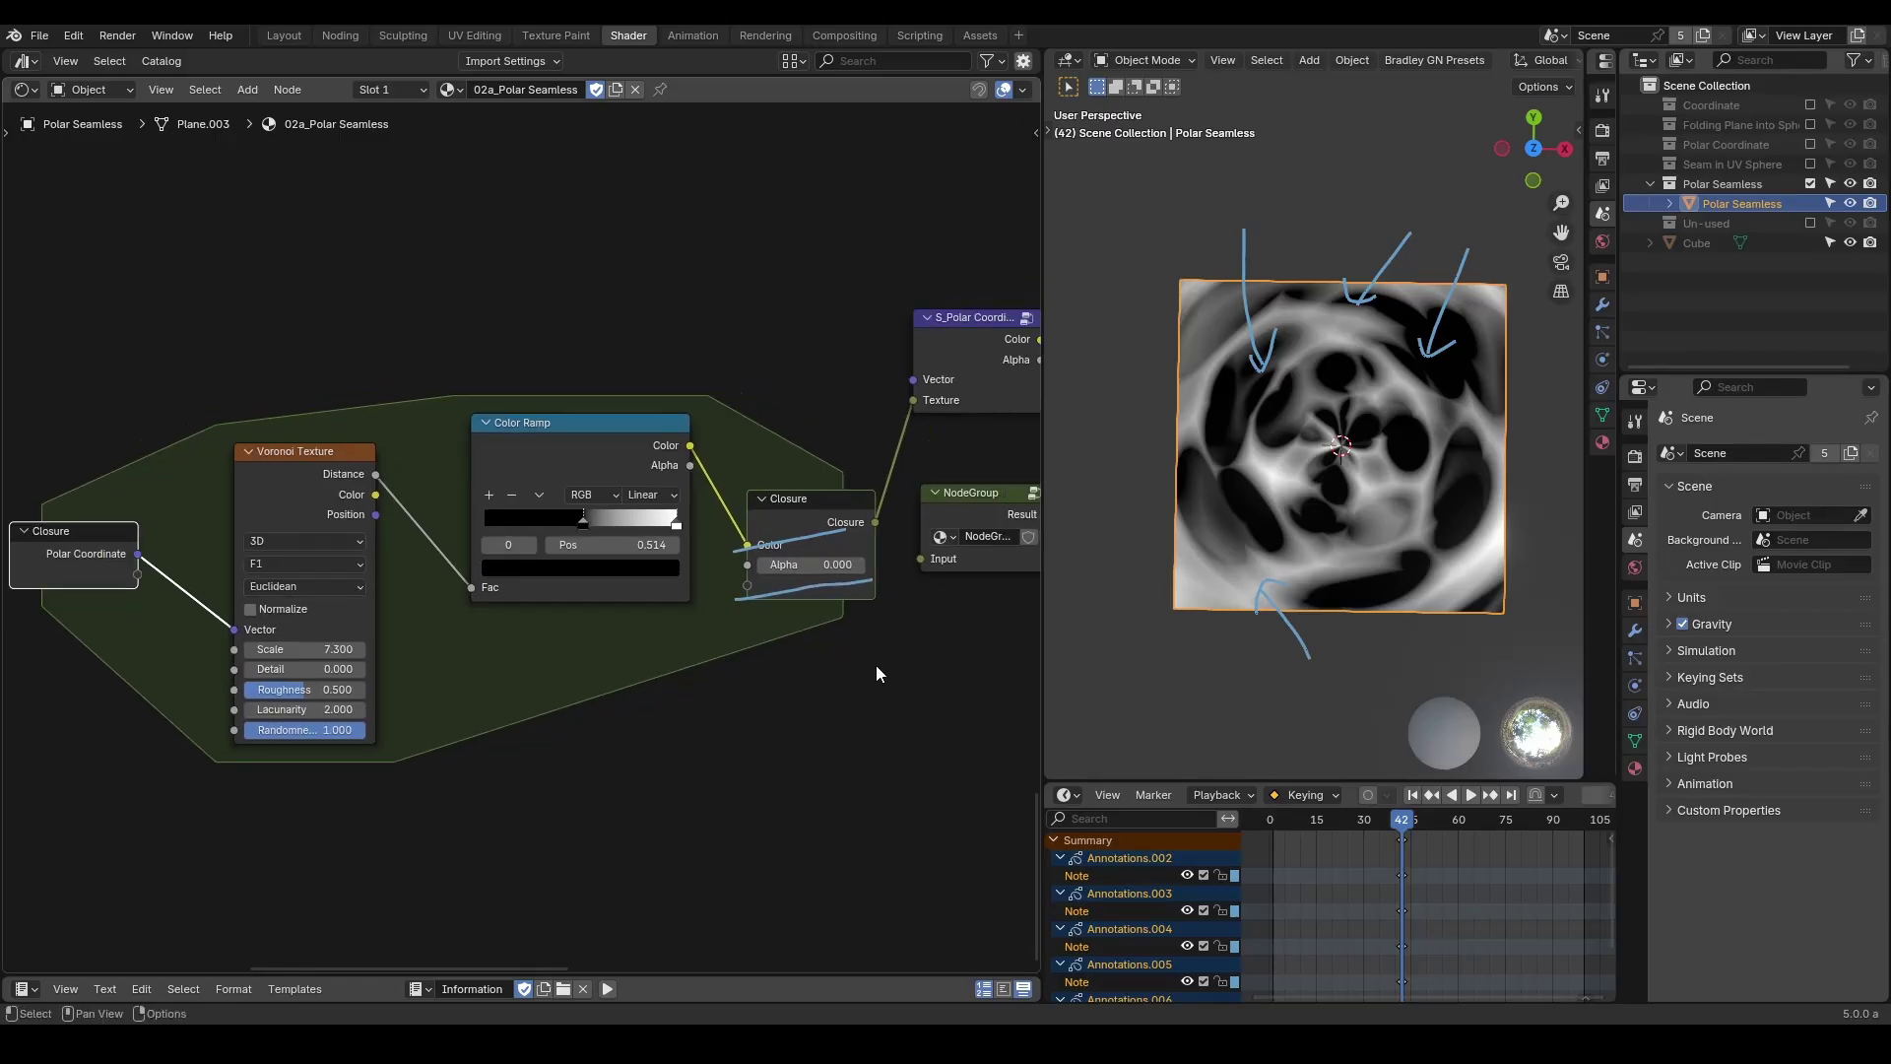
{"action": "scroll", "coordinate": [878, 535], "scroll_direction": "down", "scroll_amount": 1}
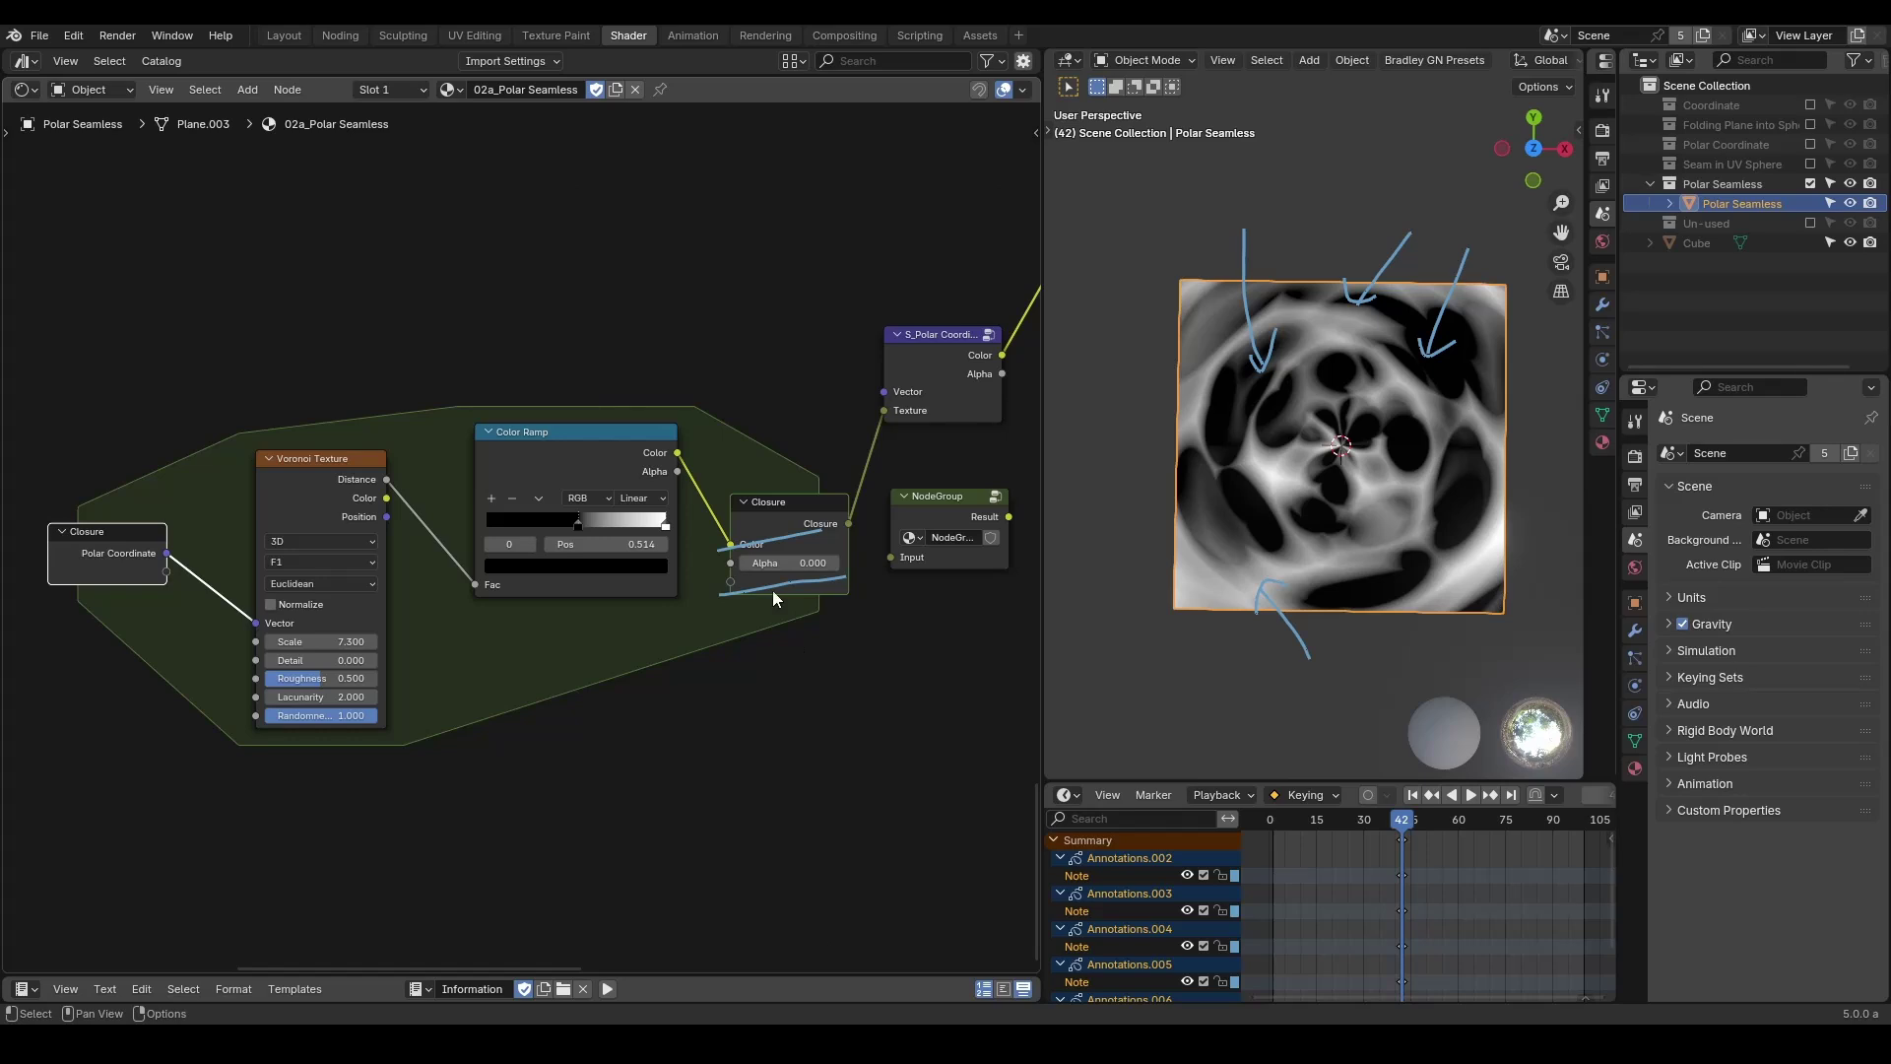
{"action": "left_click", "coordinate": [617, 445]}
Duplicate the Color Ramp below and connect the copy's Color to the Closure's Alpha.
{"action": "key", "text": "shift+d"}
{"action": "left_click", "coordinate": [605, 678]}
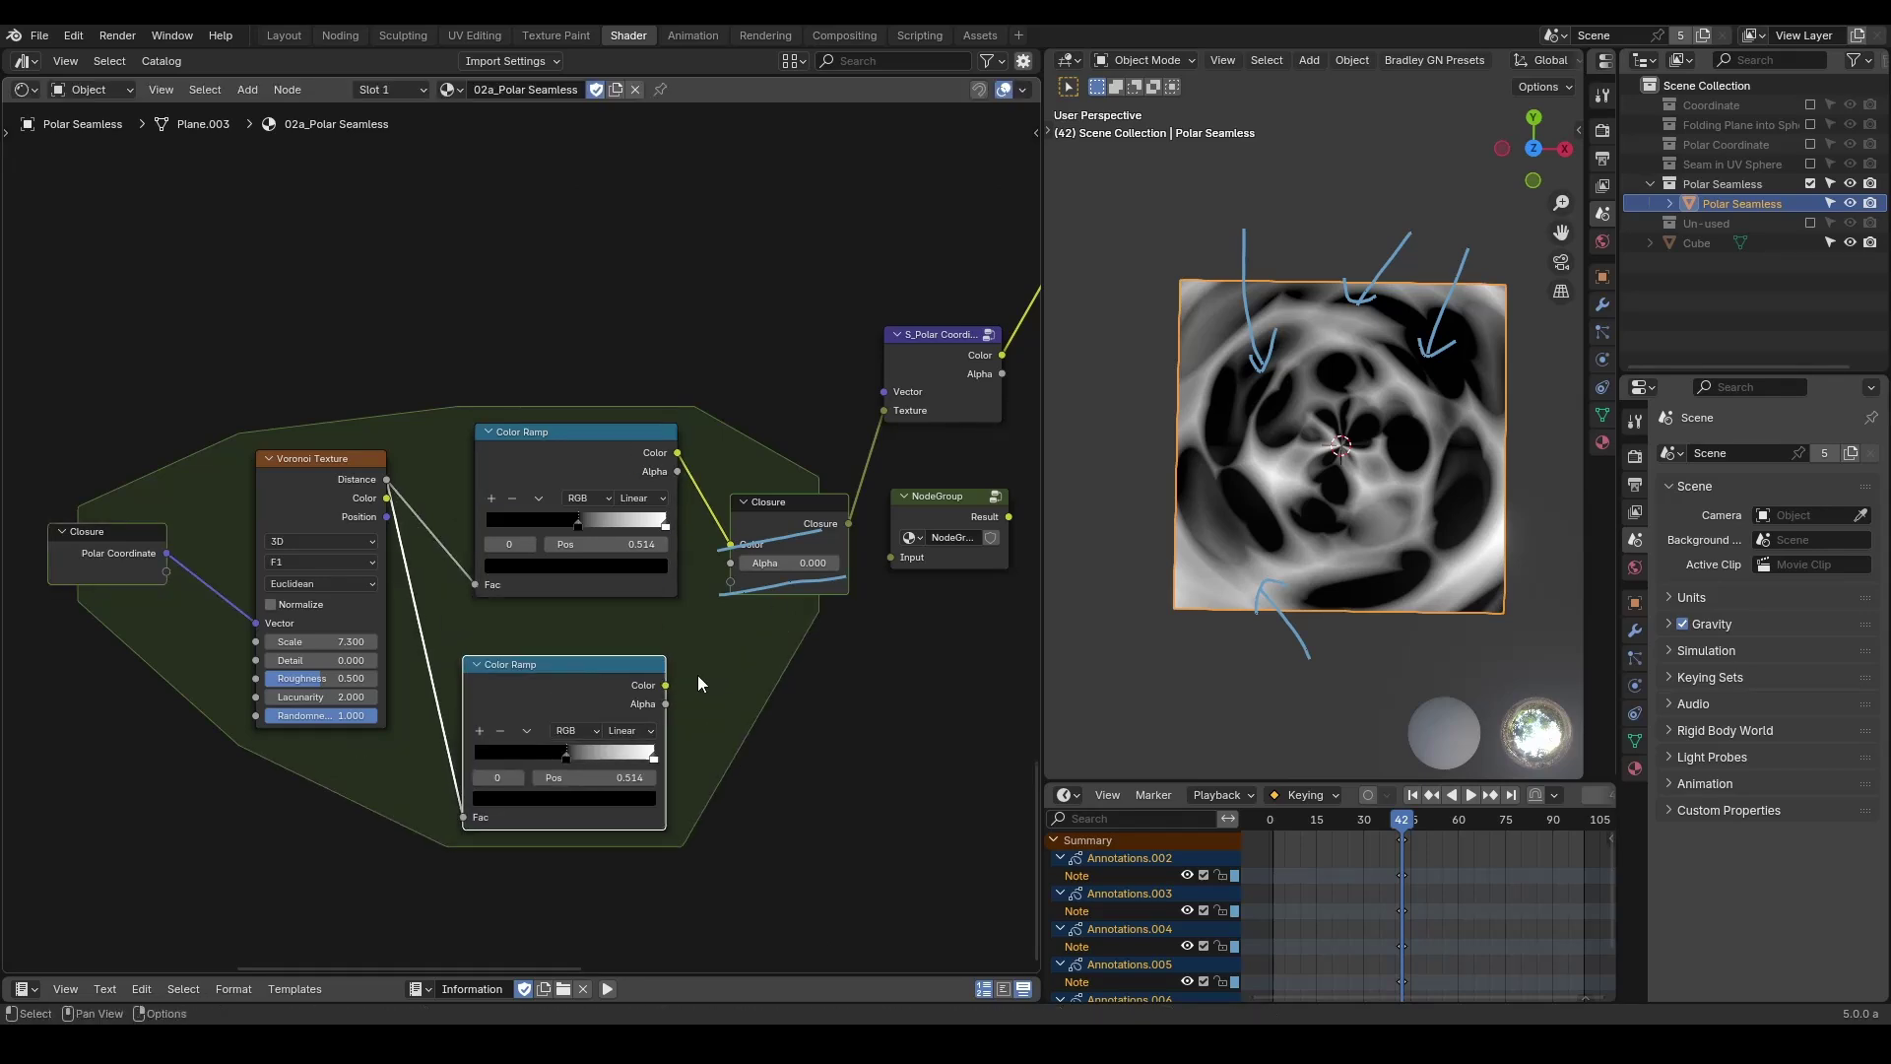
{"action": "left_click_drag", "start_coordinate": [666, 685], "coordinate": [731, 565]}
{"action": "middle_click_drag", "start_coordinate": [834, 393], "coordinate": [662, 424]}
{"action": "scroll", "coordinate": [1069, 446], "scroll_direction": "up", "scroll_amount": 1}
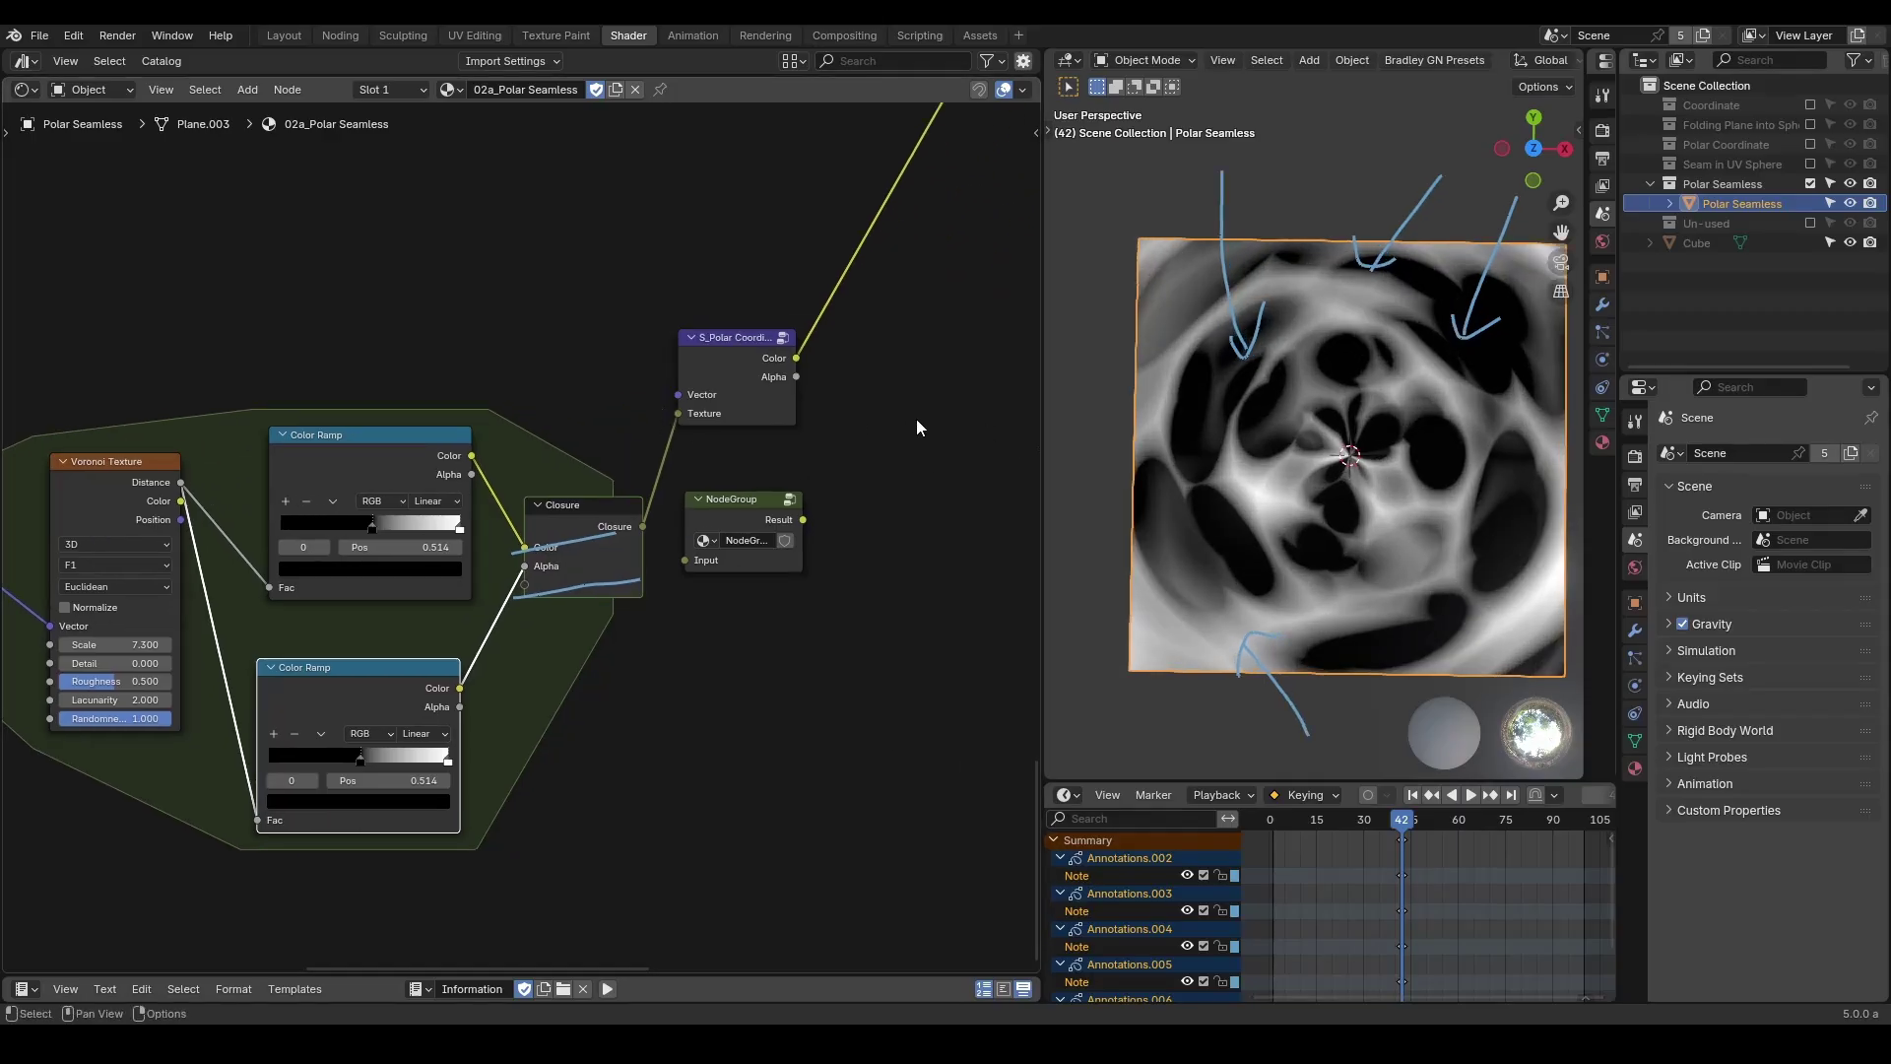
{"action": "middle_click_drag", "start_coordinate": [922, 357], "coordinate": [785, 439]}
Add an S_Separate RGB preset node beside the S_Polar Coordinate group.
{"action": "key", "text": "shift+a"}
{"action": "type", "text": "separa"}
{"action": "key", "text": "Down"}
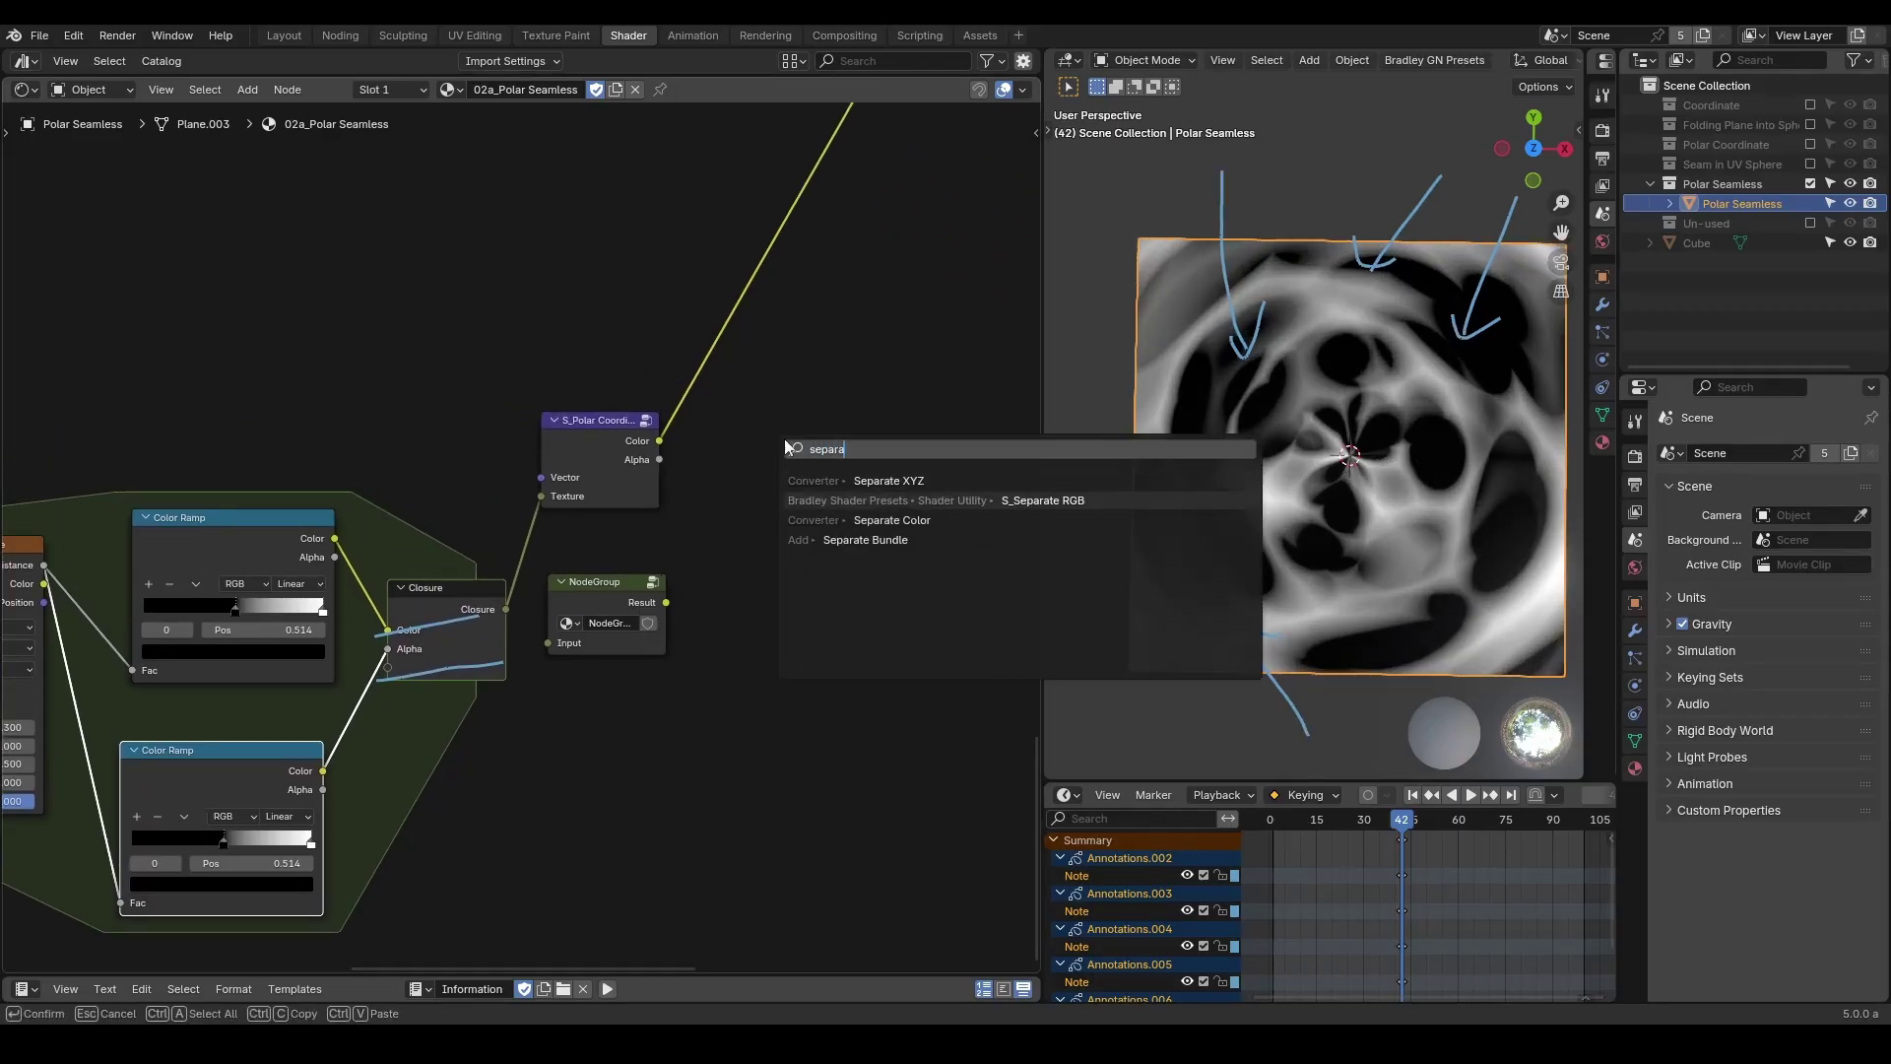
{"action": "key", "text": "Return"}
{"action": "left_click", "coordinate": [812, 433]}
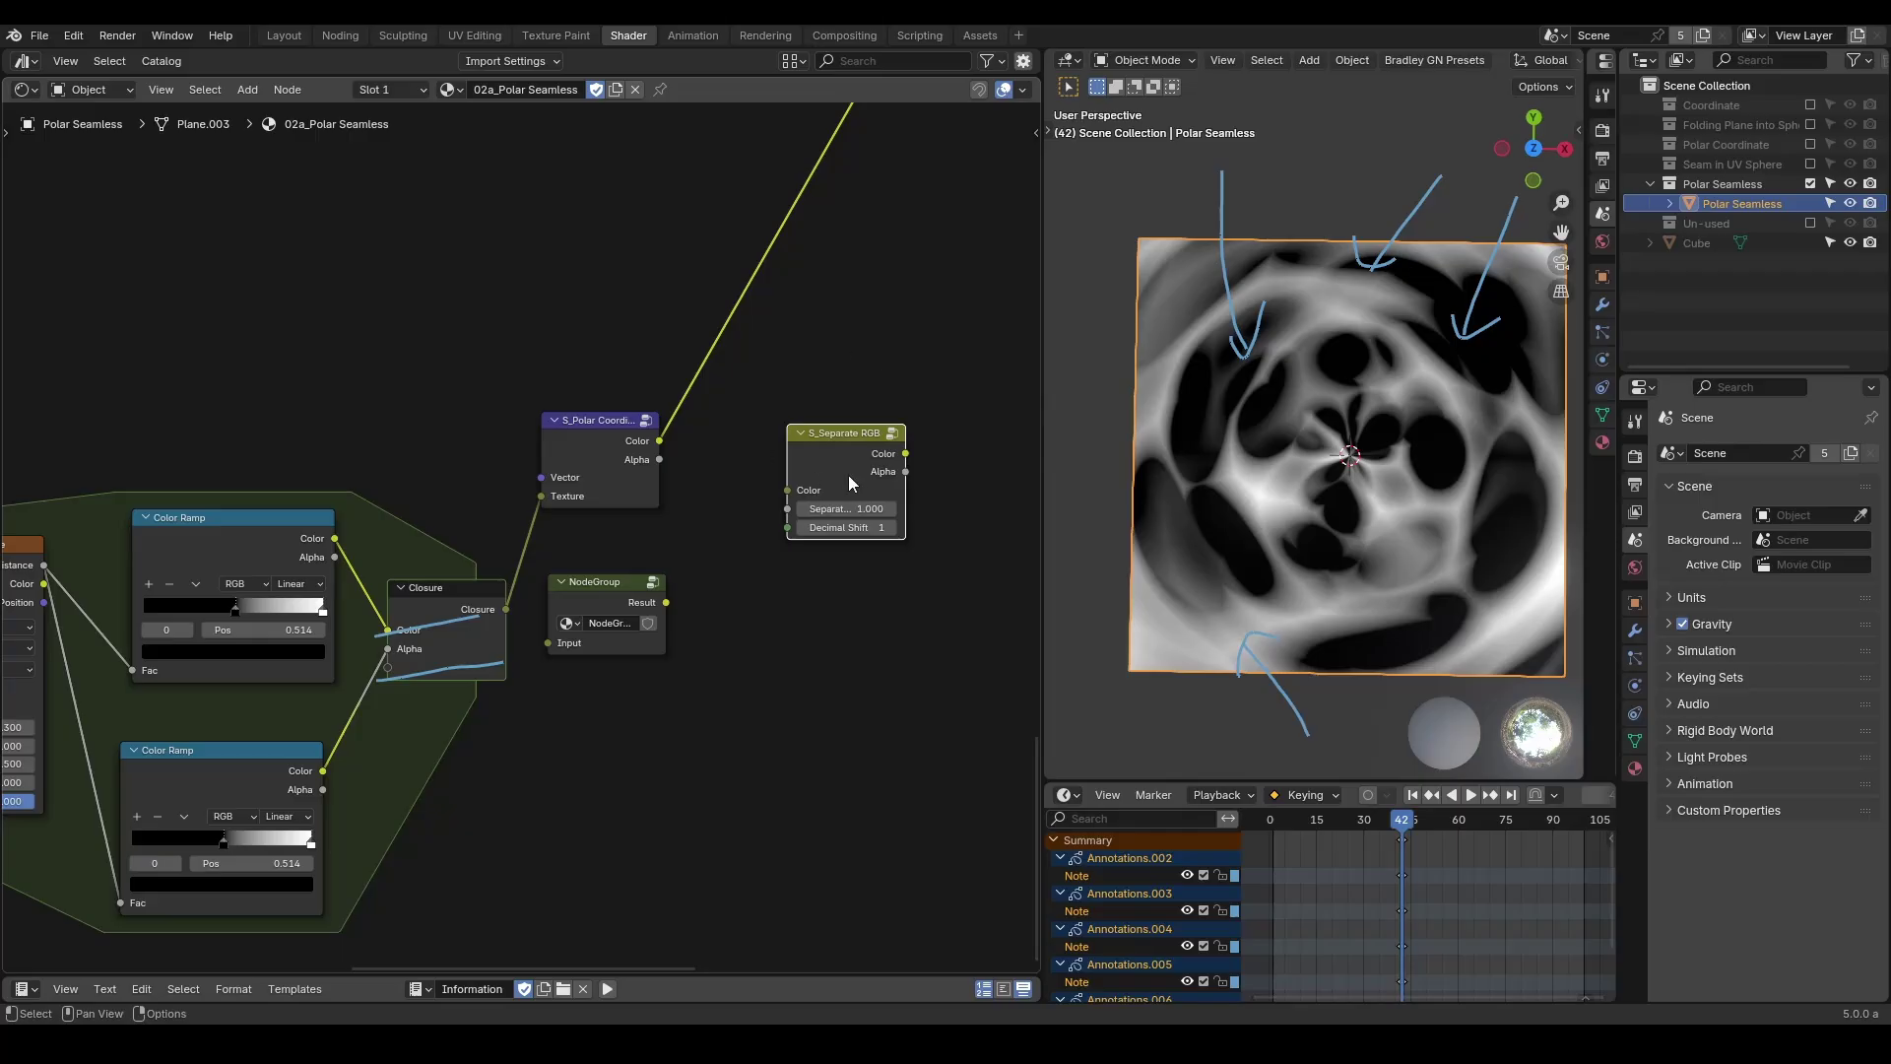
{"action": "scroll", "coordinate": [683, 611], "scroll_direction": "down", "scroll_amount": 3}
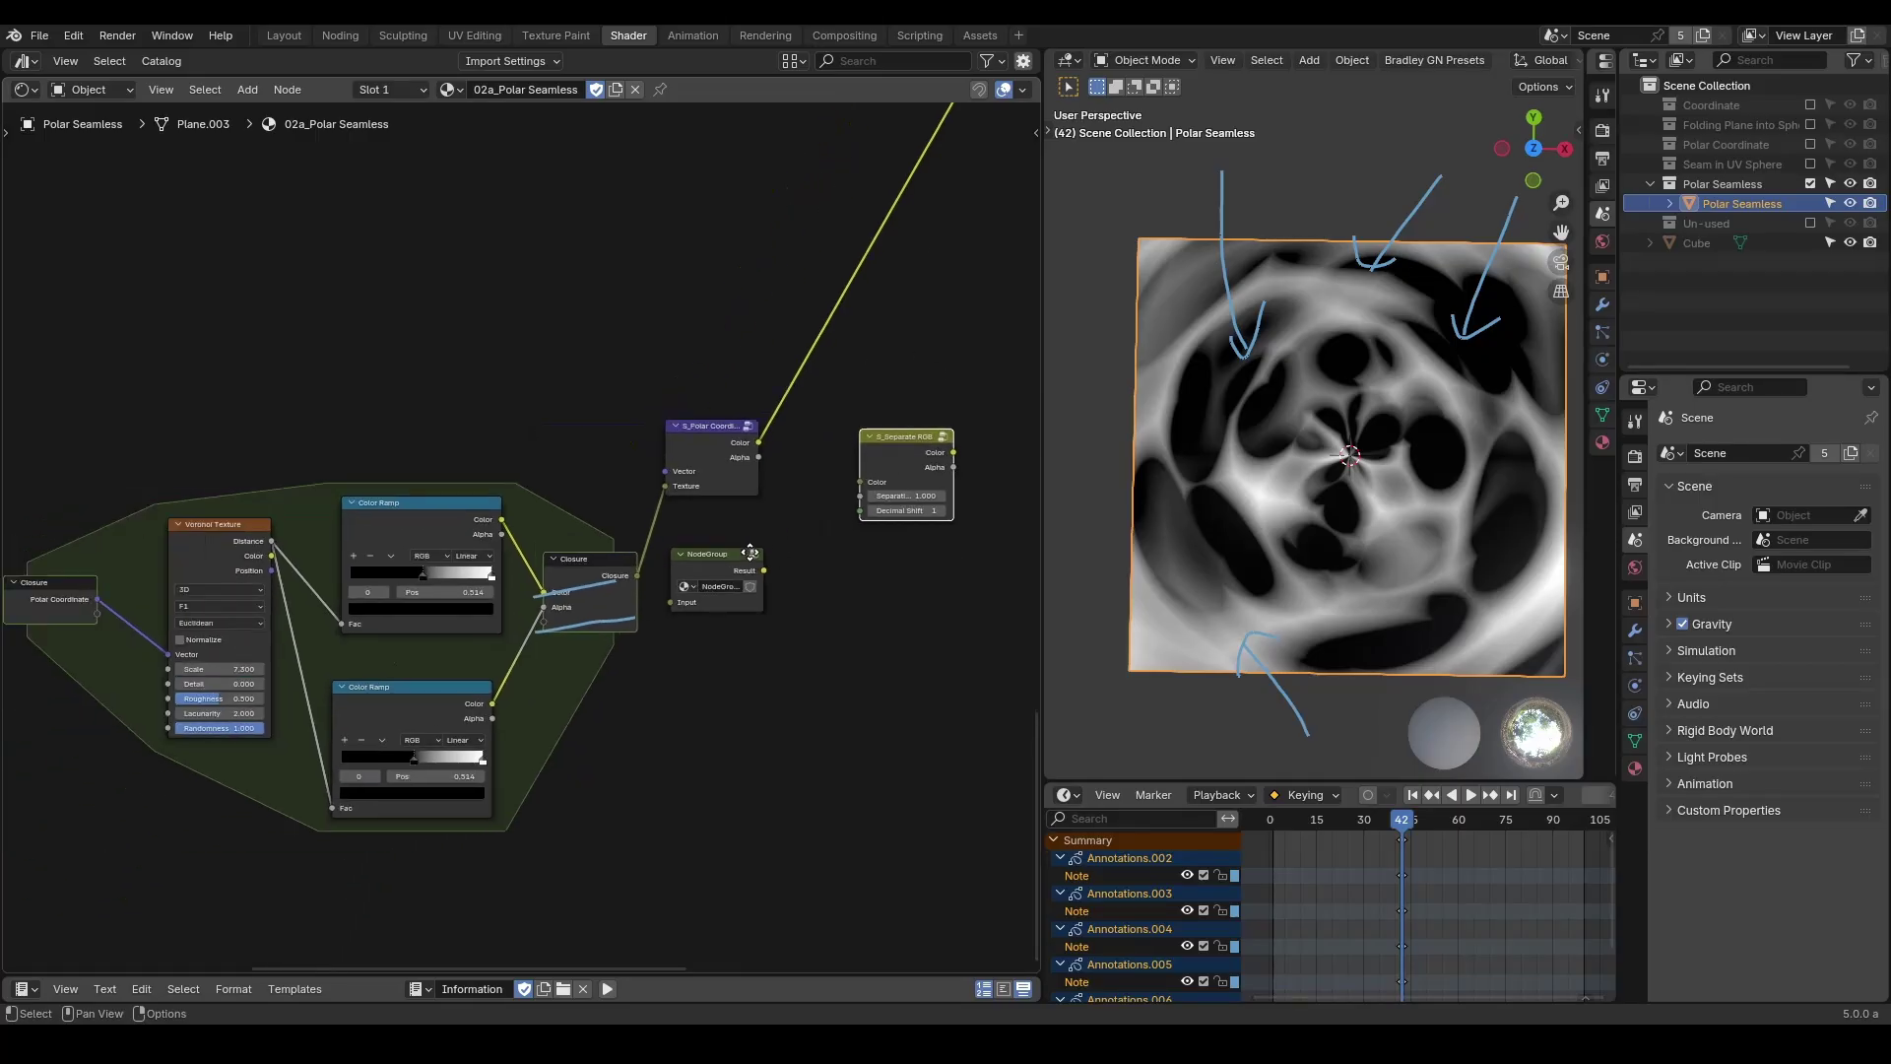